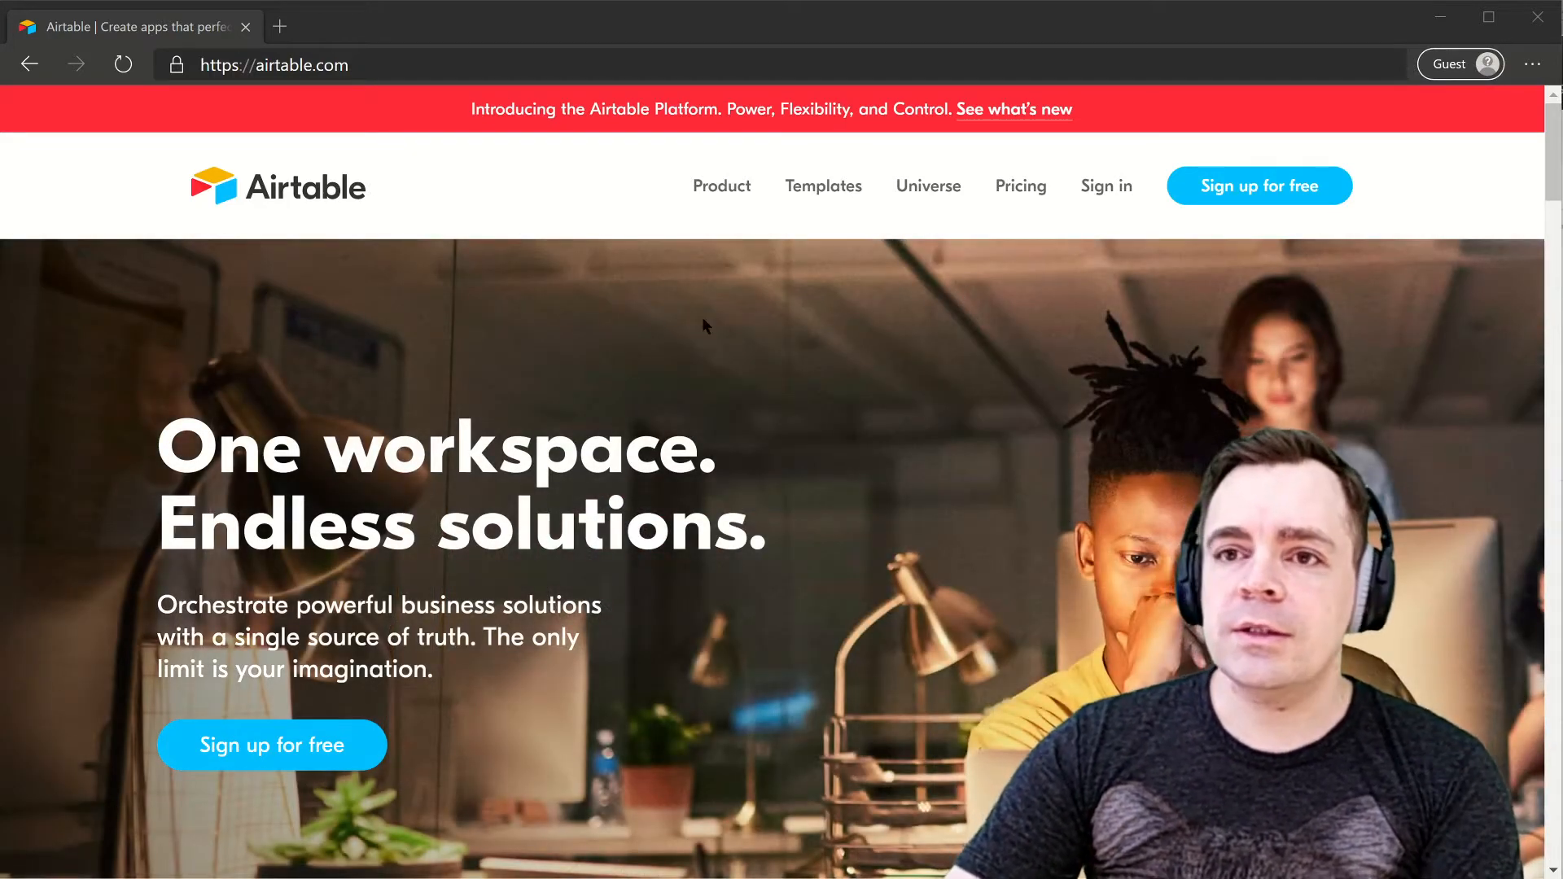
- Open a new, empty browser tab beside the Airtable homepage
left_click(285, 35)
- Load nocode.pizza to show the shared Nocode Pizza table of 243 no-code tools
type("nocode.pi")
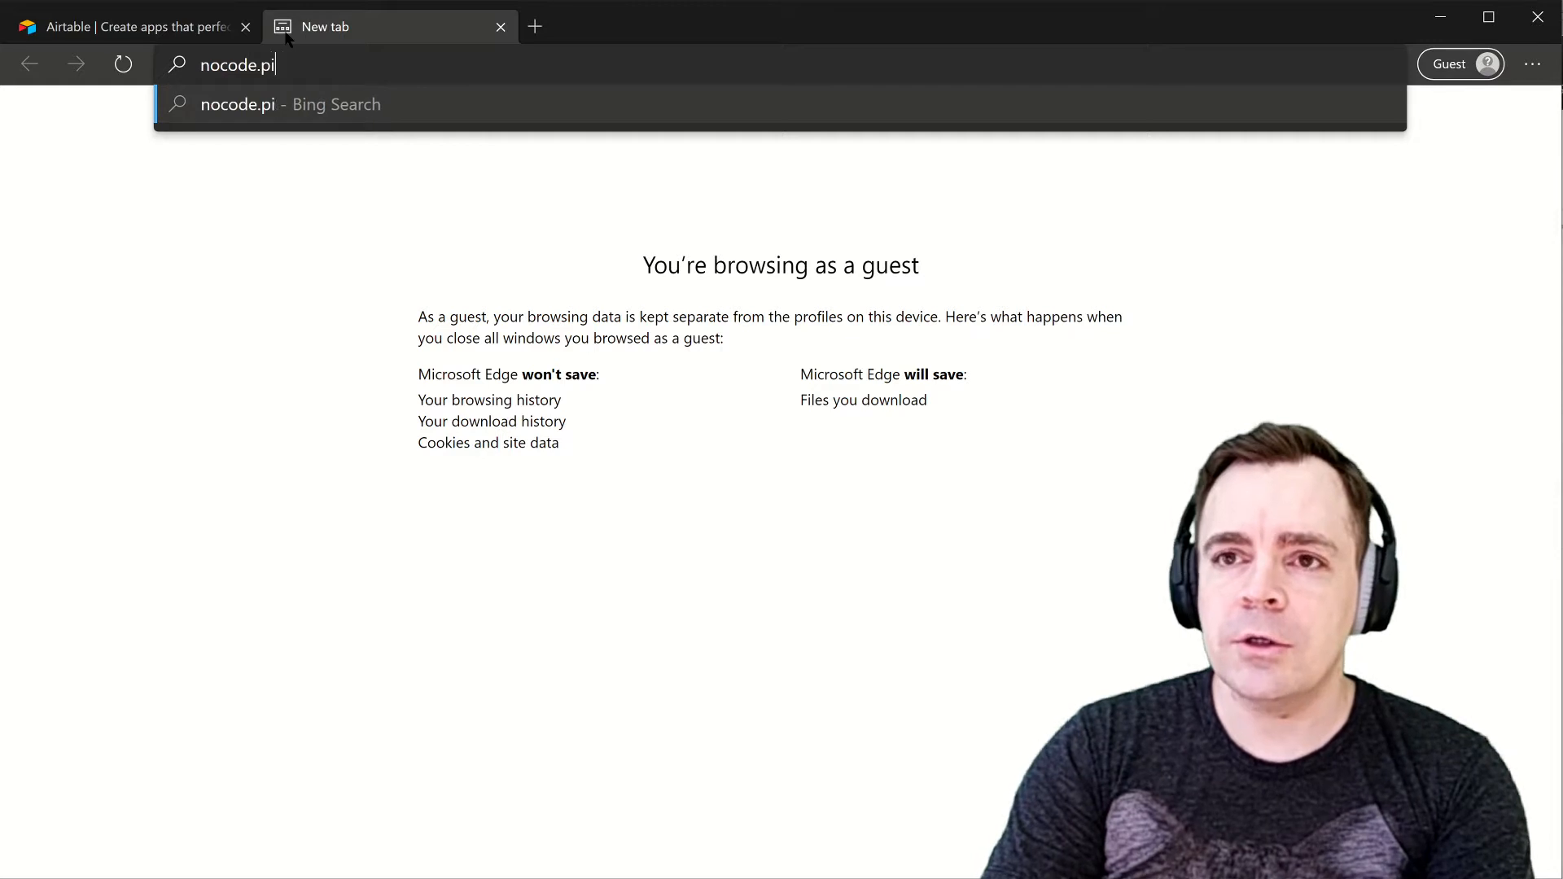
type("zza")
key("BackSpace")
type("za")
key("Return")
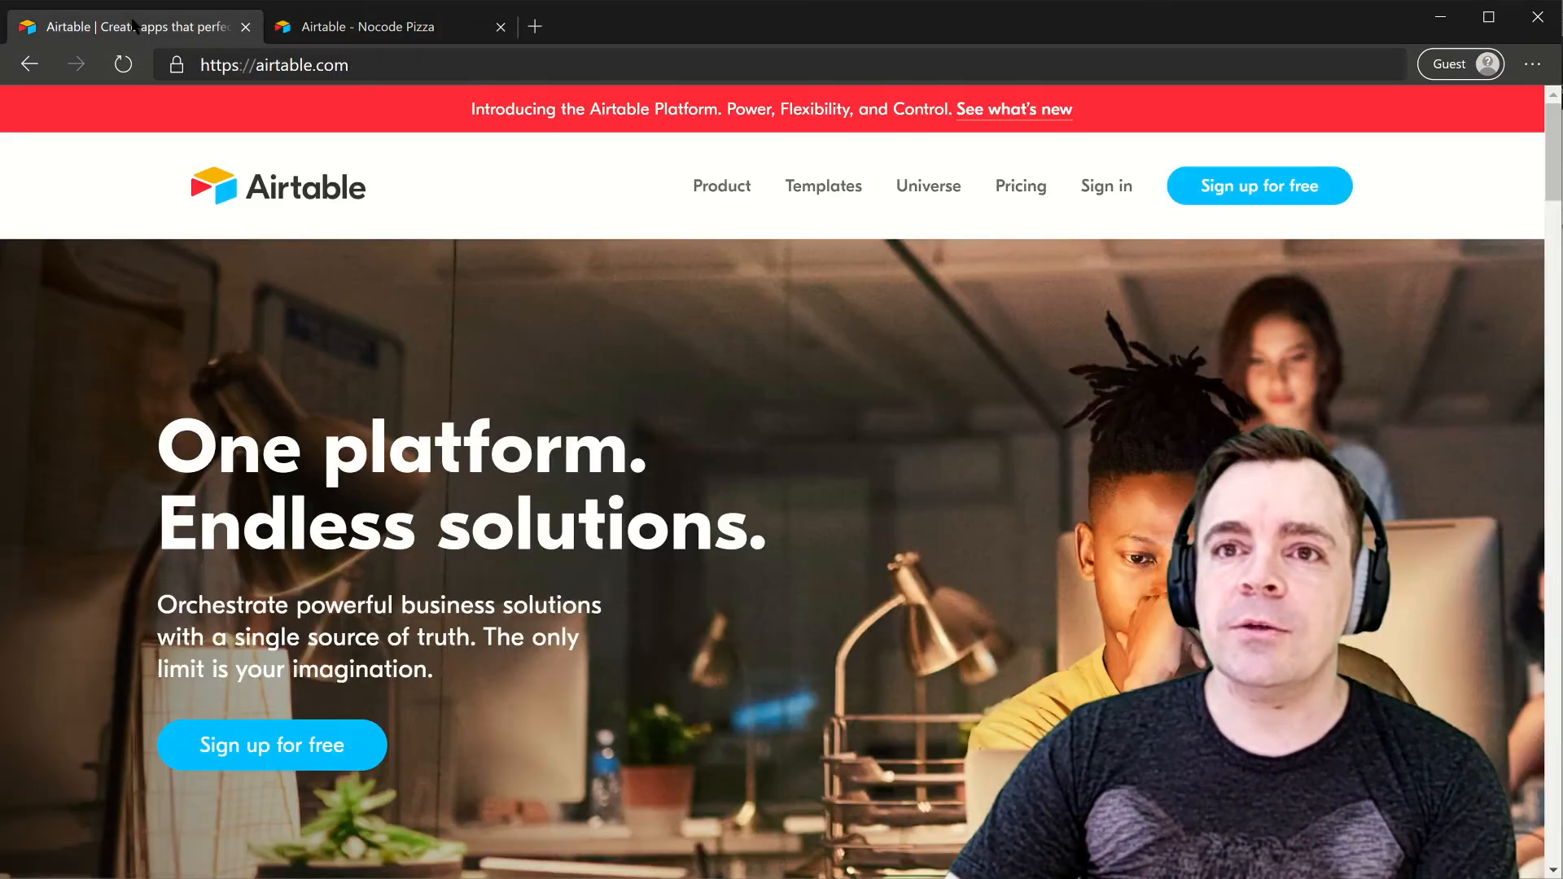
- Sign up for a free Airtable account with a first name, e-mail address and password
left_click(130, 26)
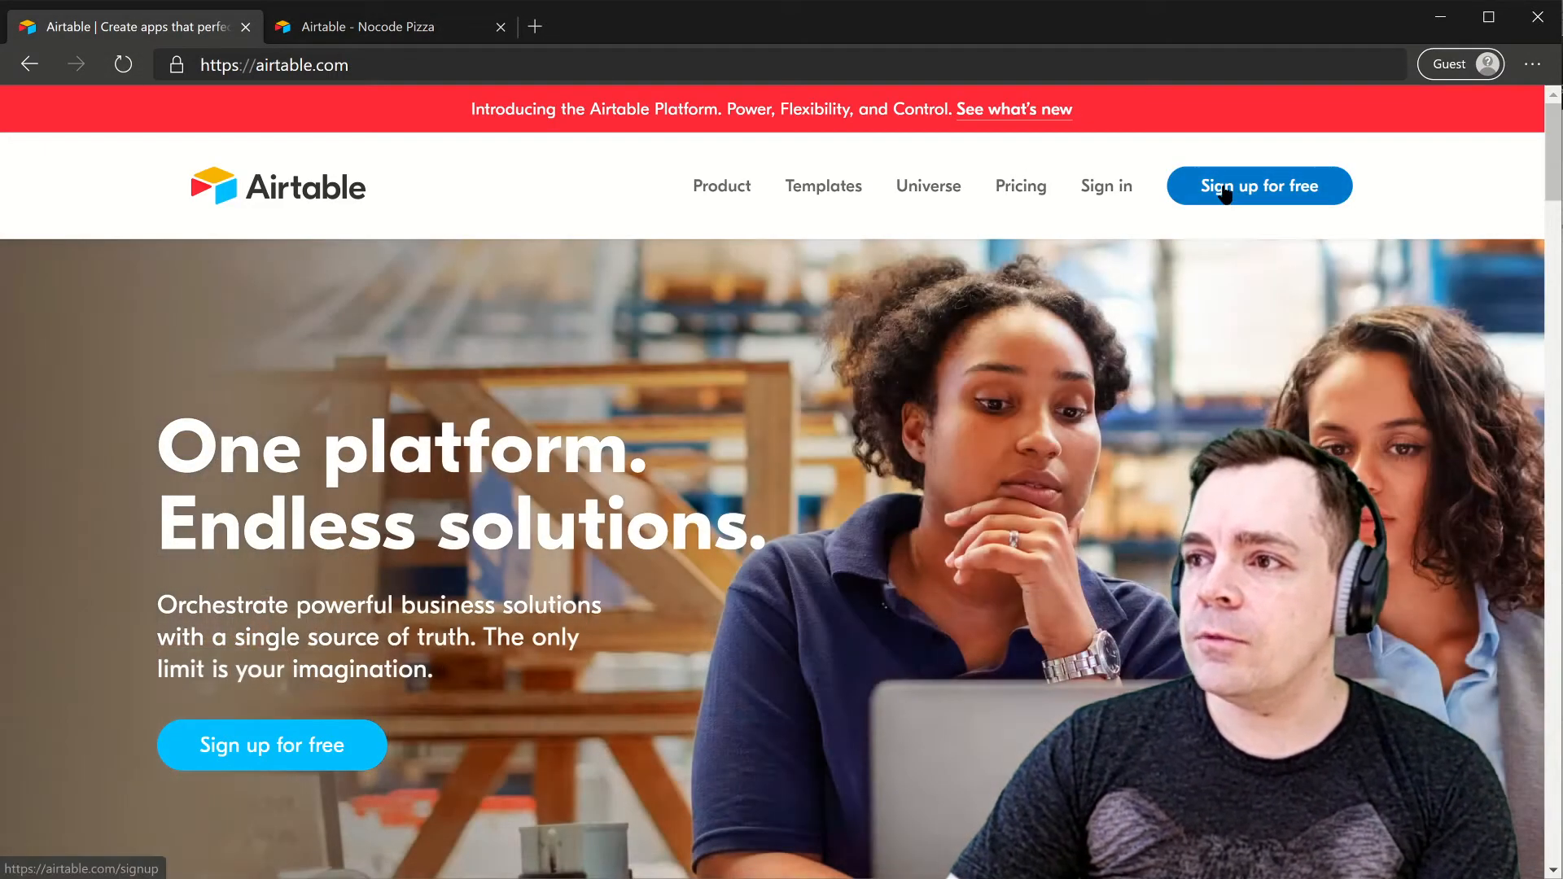
left_click(1225, 193)
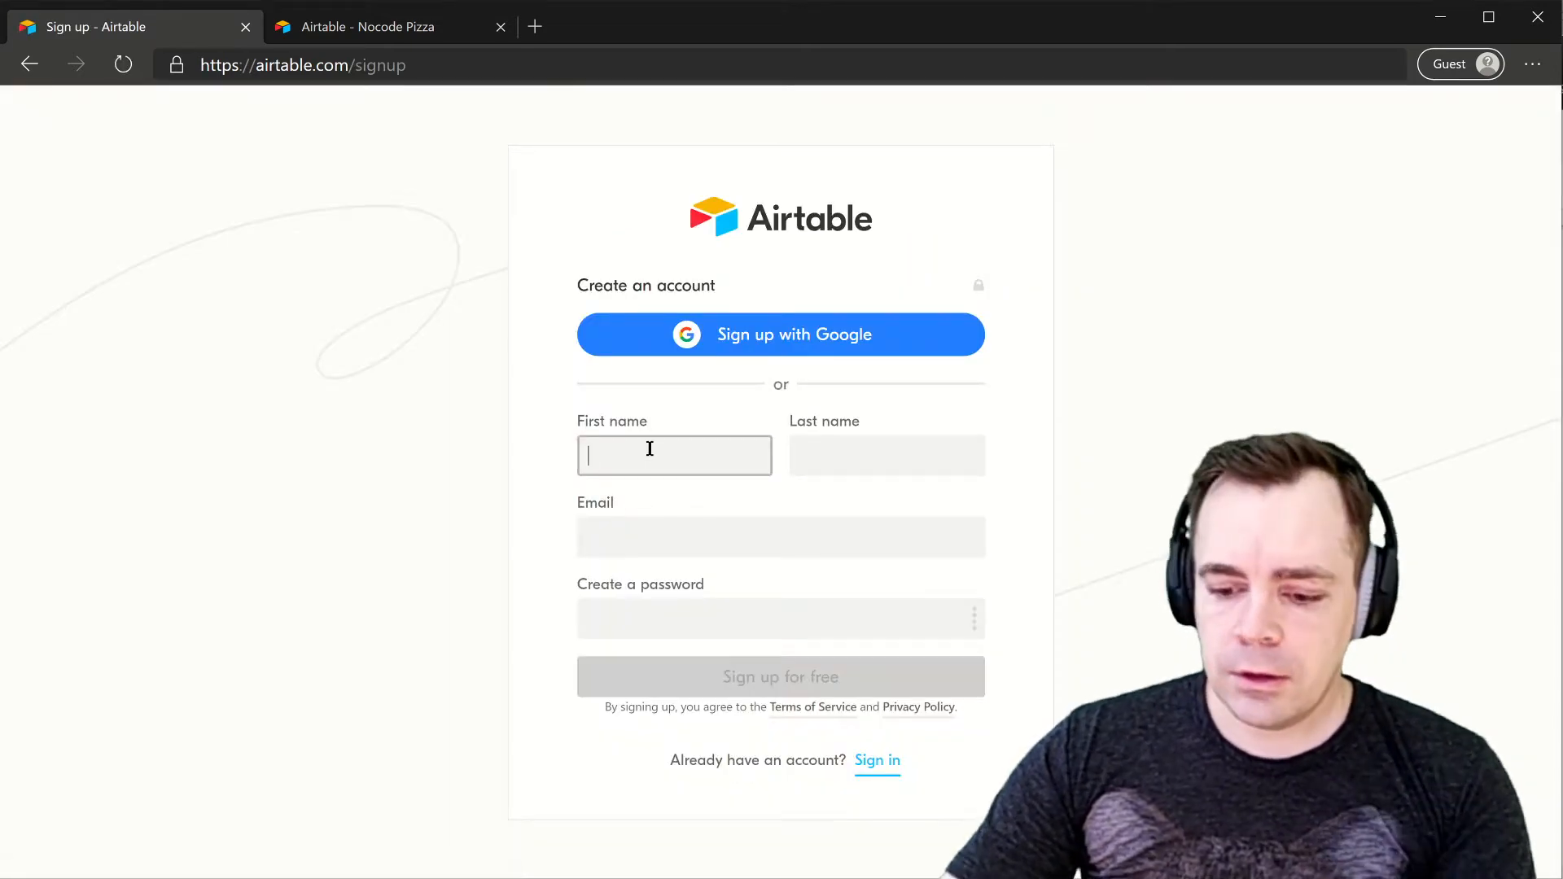
type("Nocode")
key("Tab")
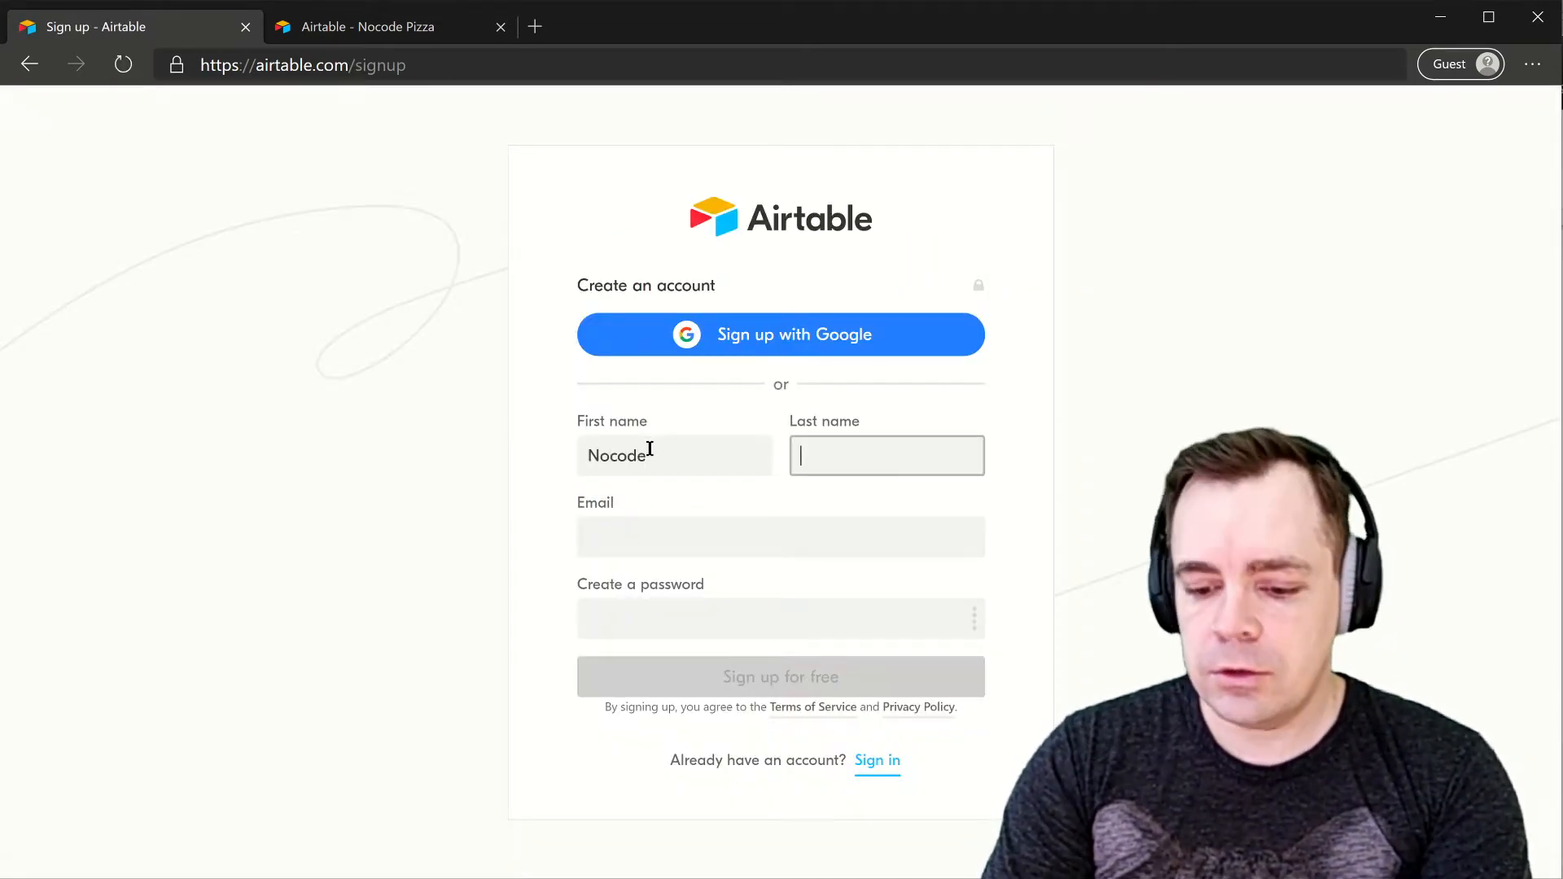
key("BackSpace")
key("BackSpace")
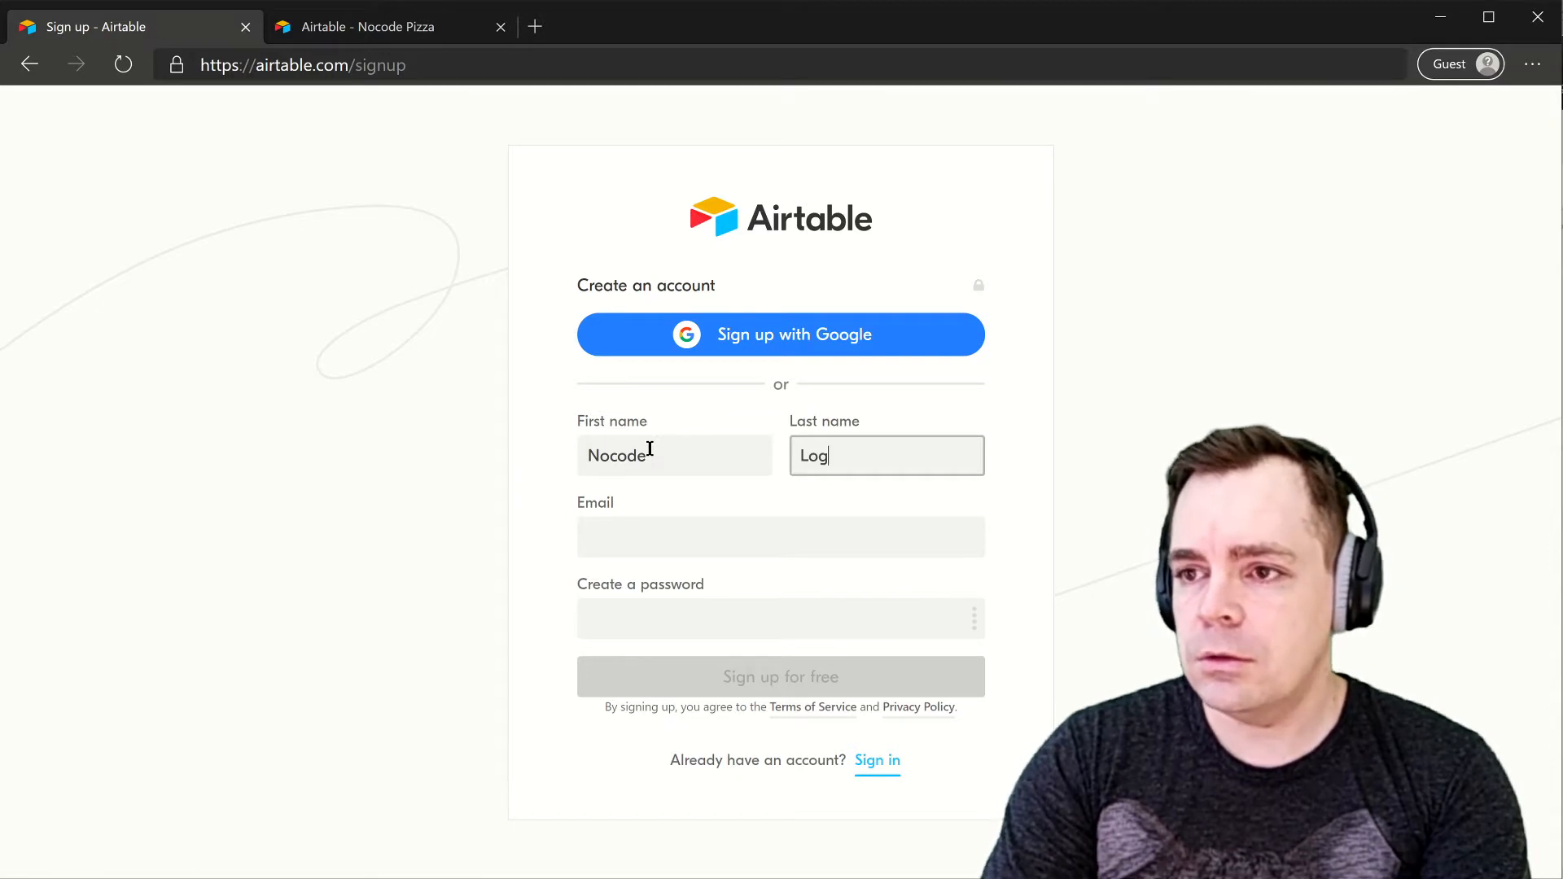
key("Tab")
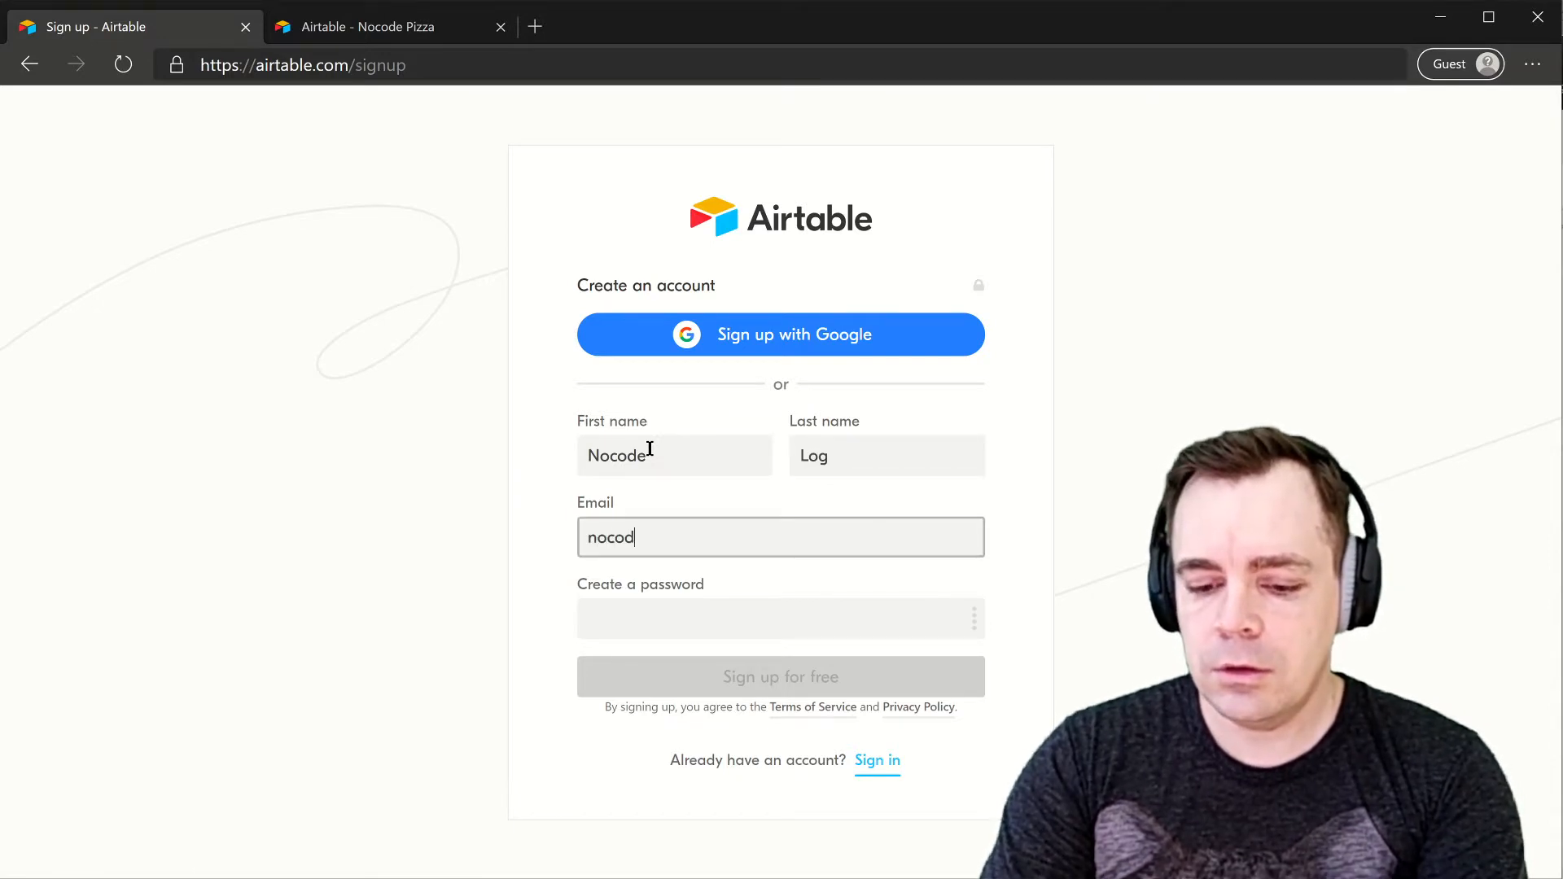
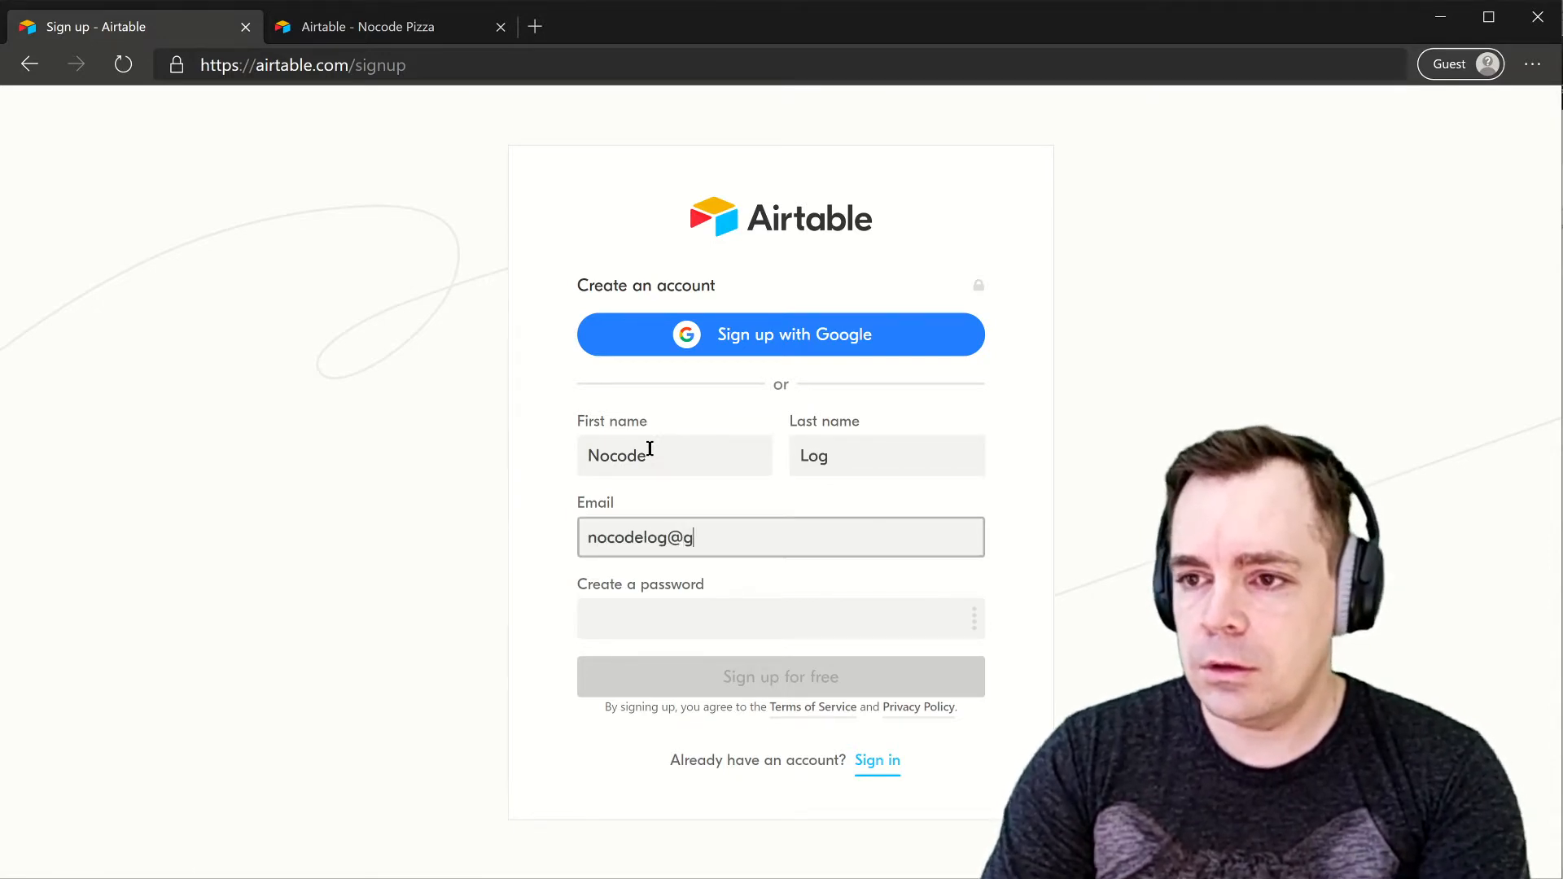
key("Tab")
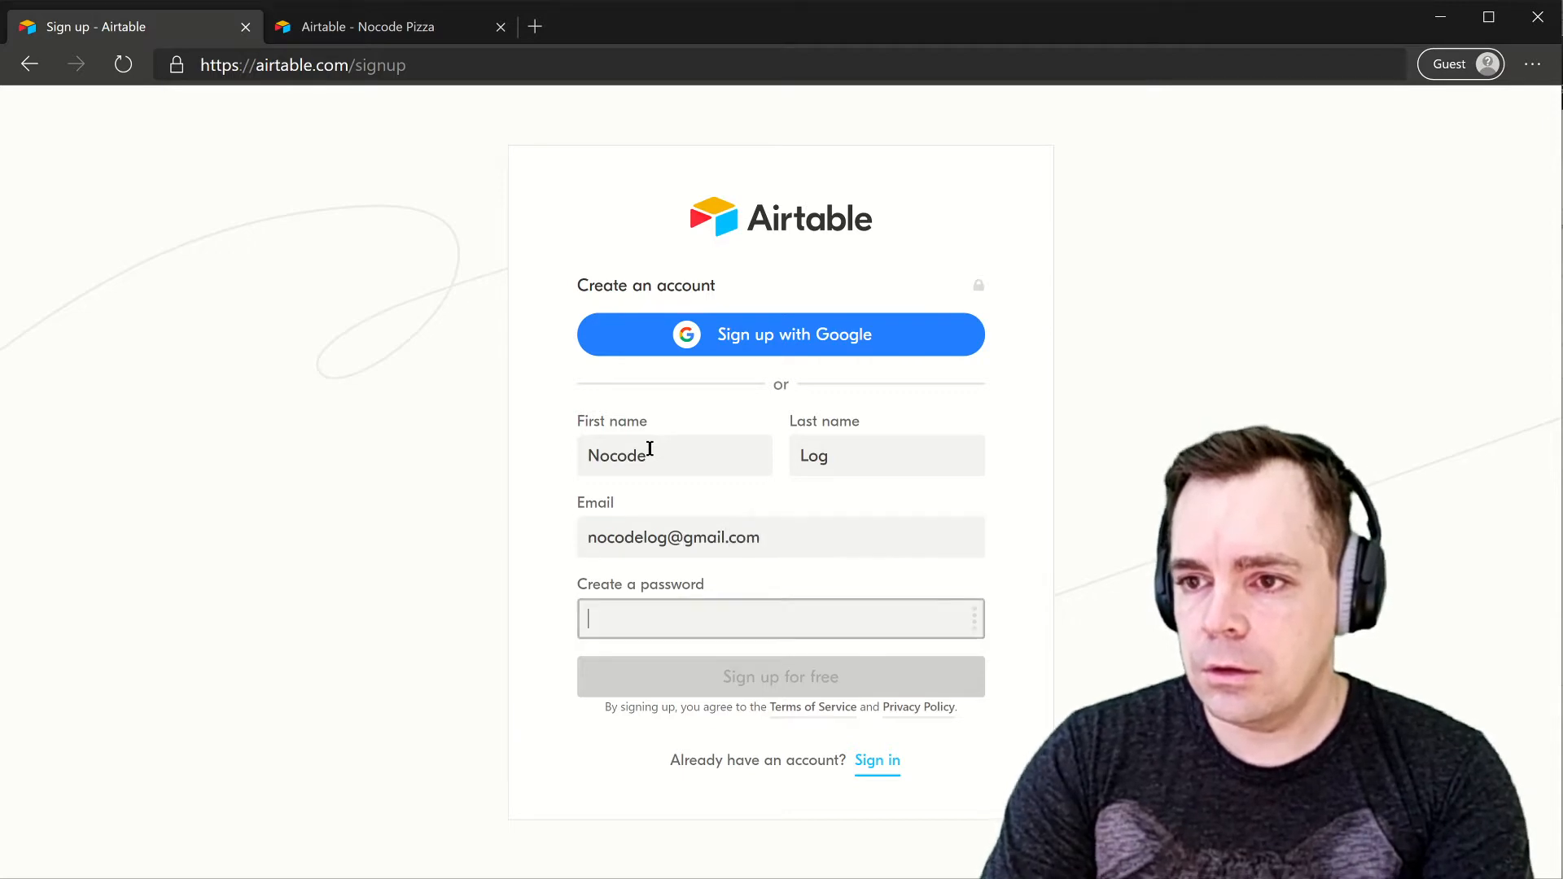
type("••••••")
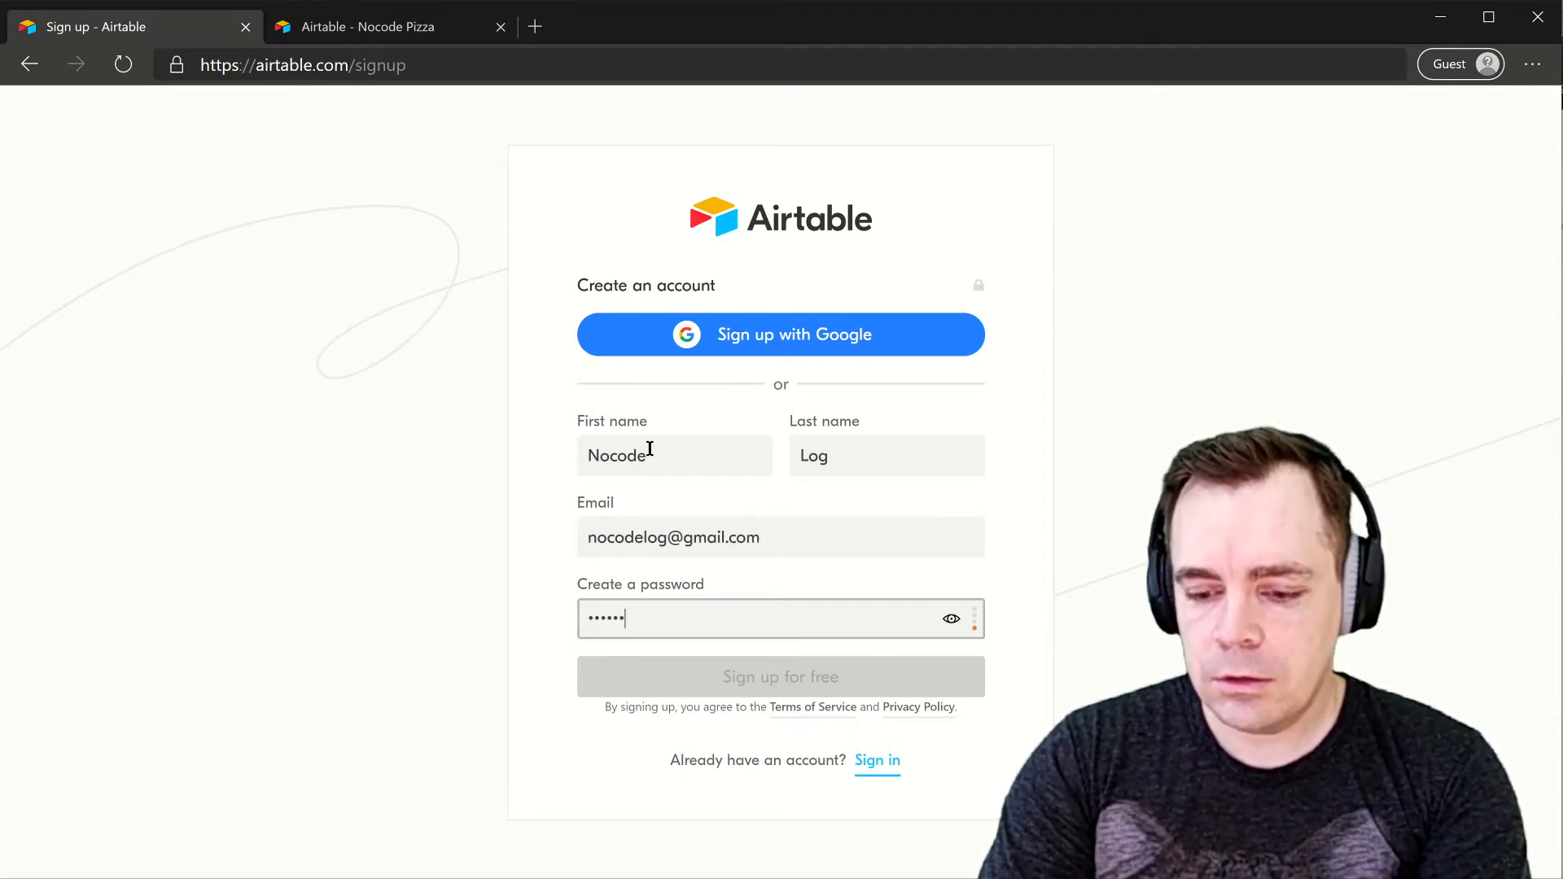
type("•")
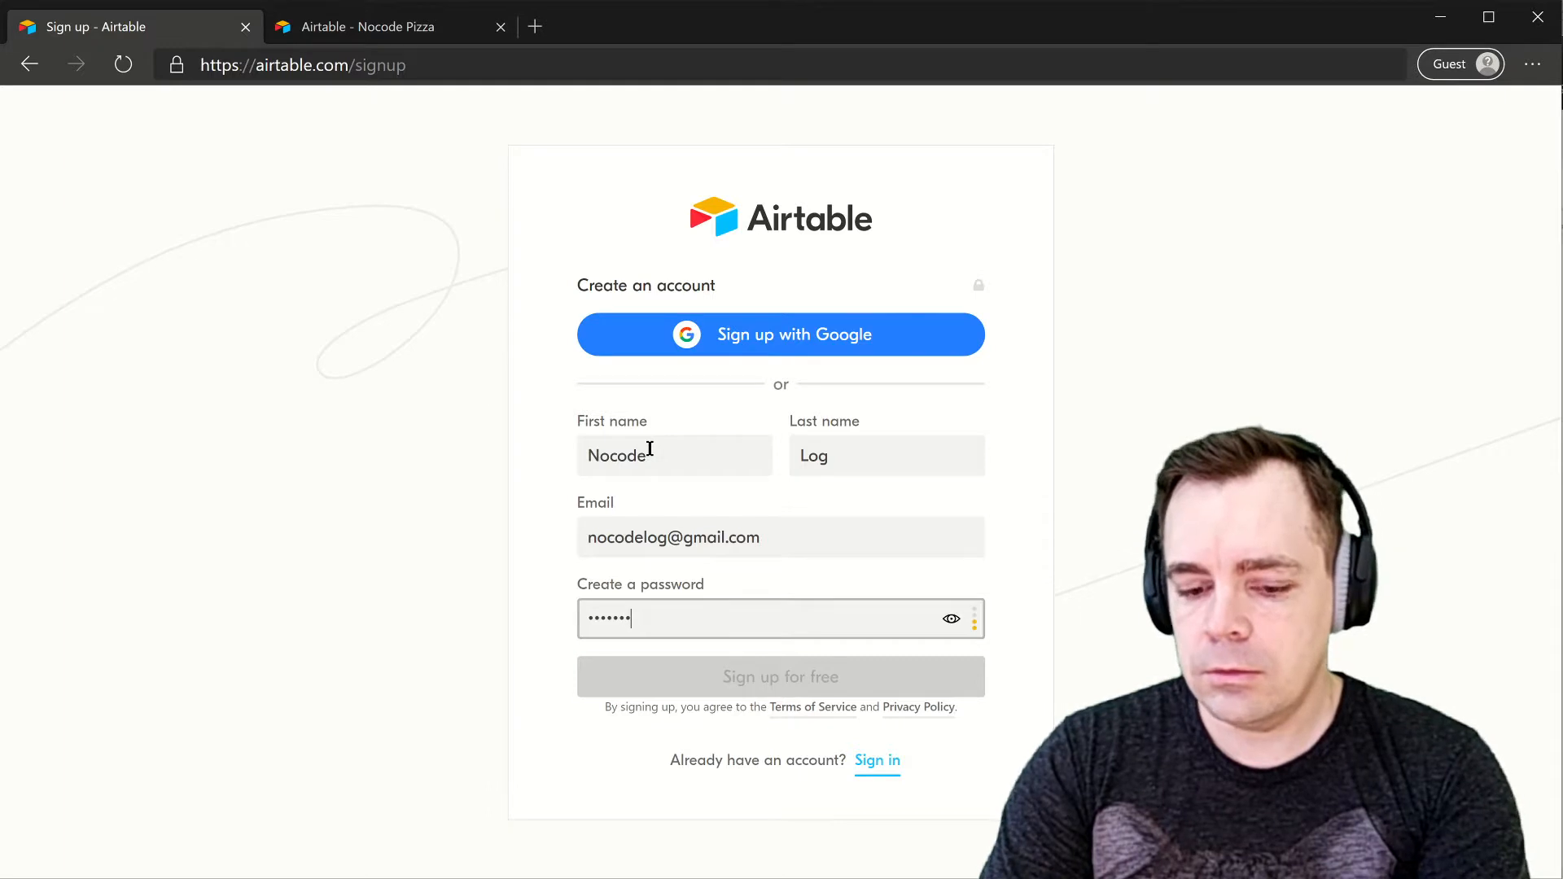
type("•")
key("Return")
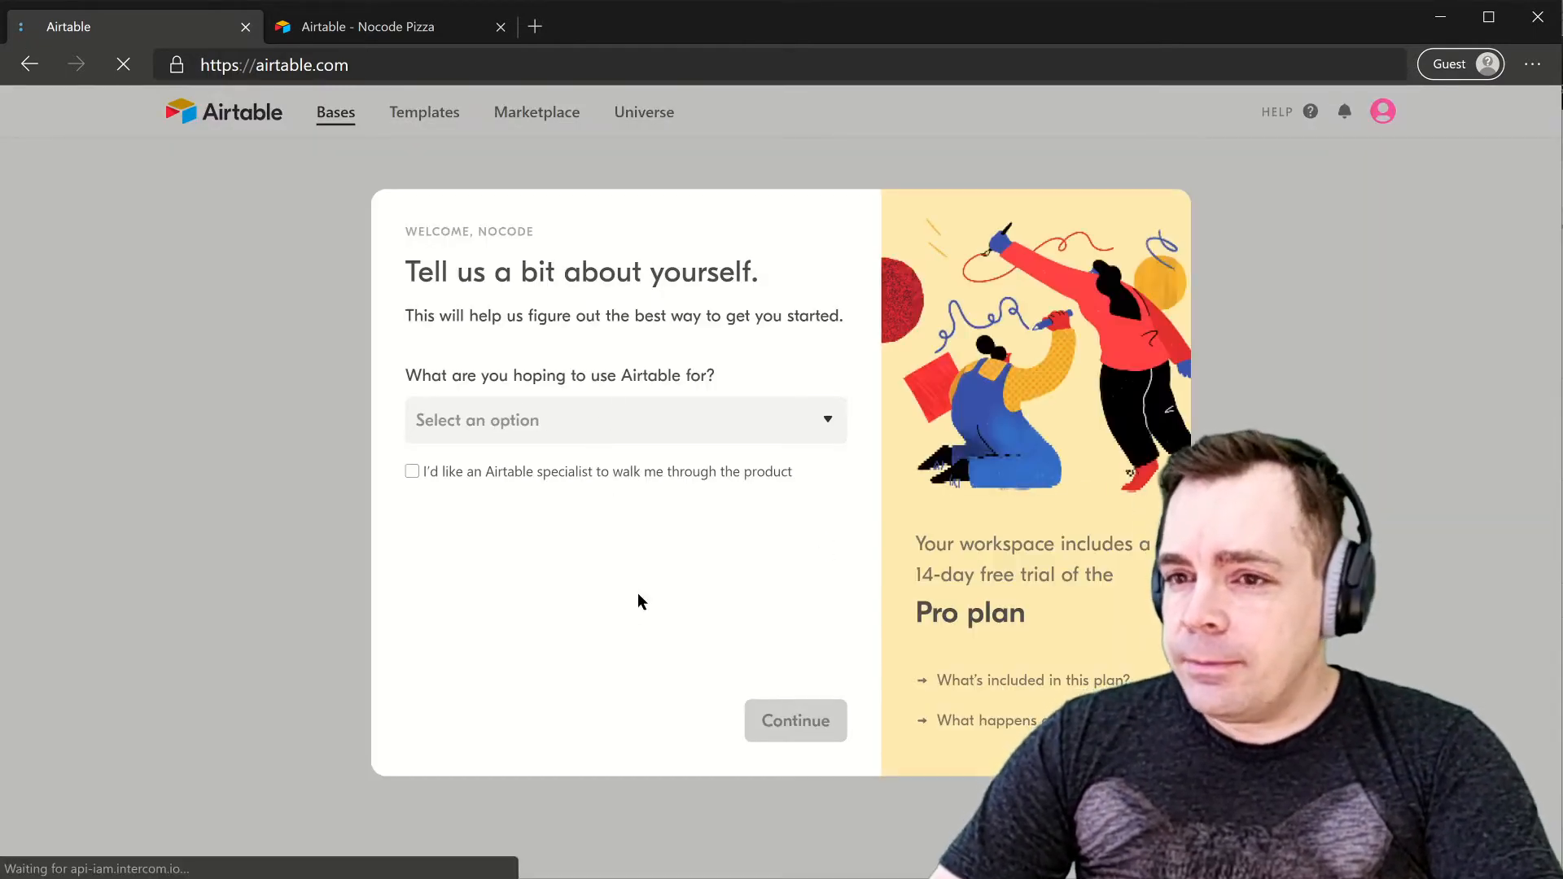
- Answer the welcome questions: 'Build and launch a product' as the use, 'Never' for database experience
left_click(574, 434)
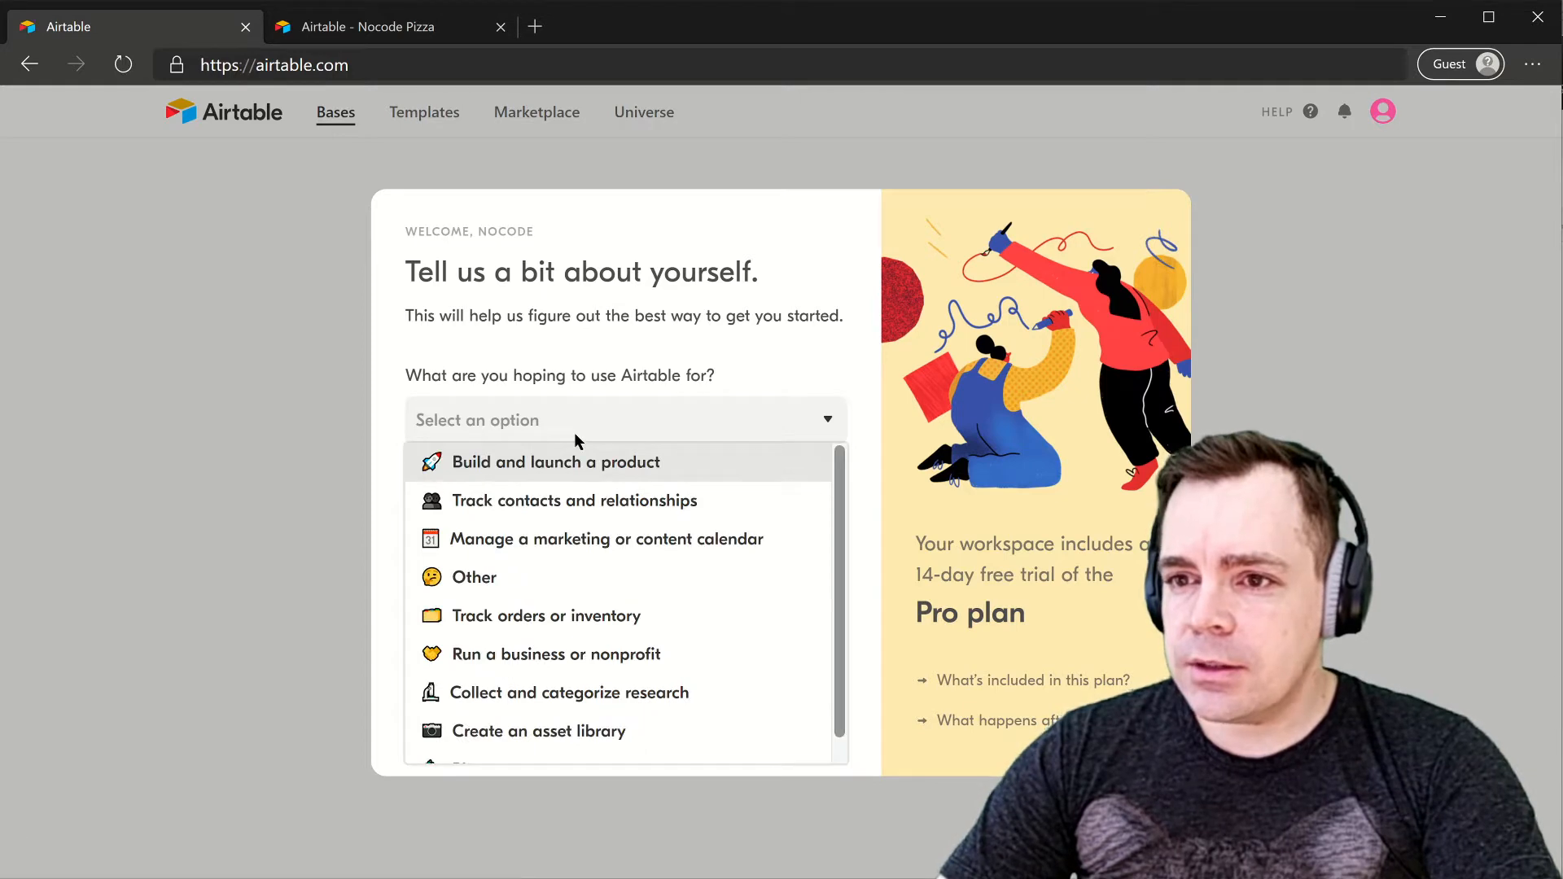
left_click(560, 462)
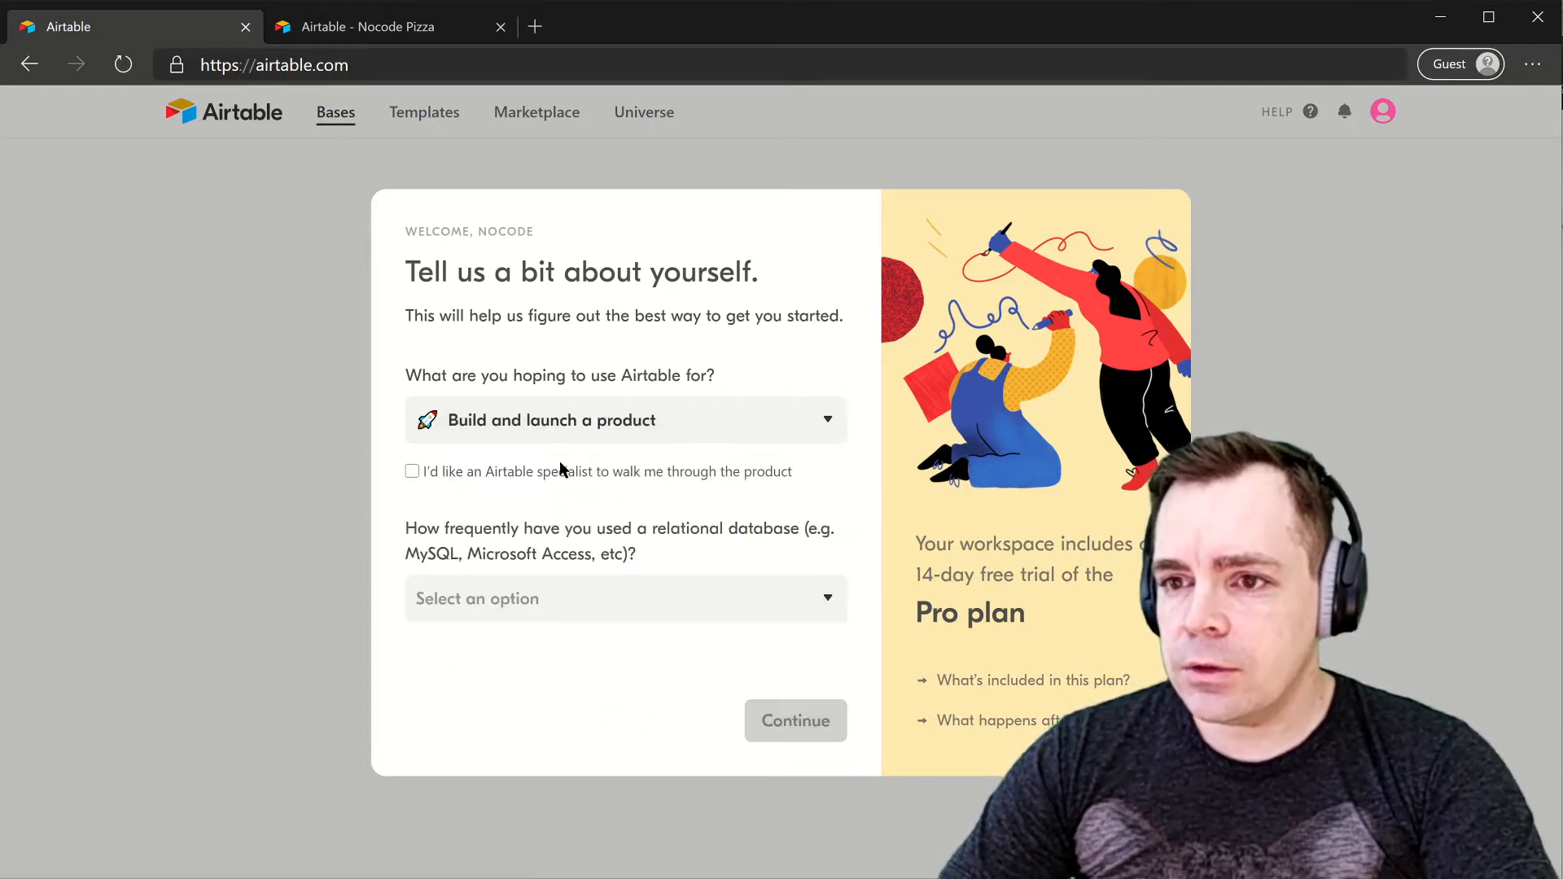
left_click(569, 421)
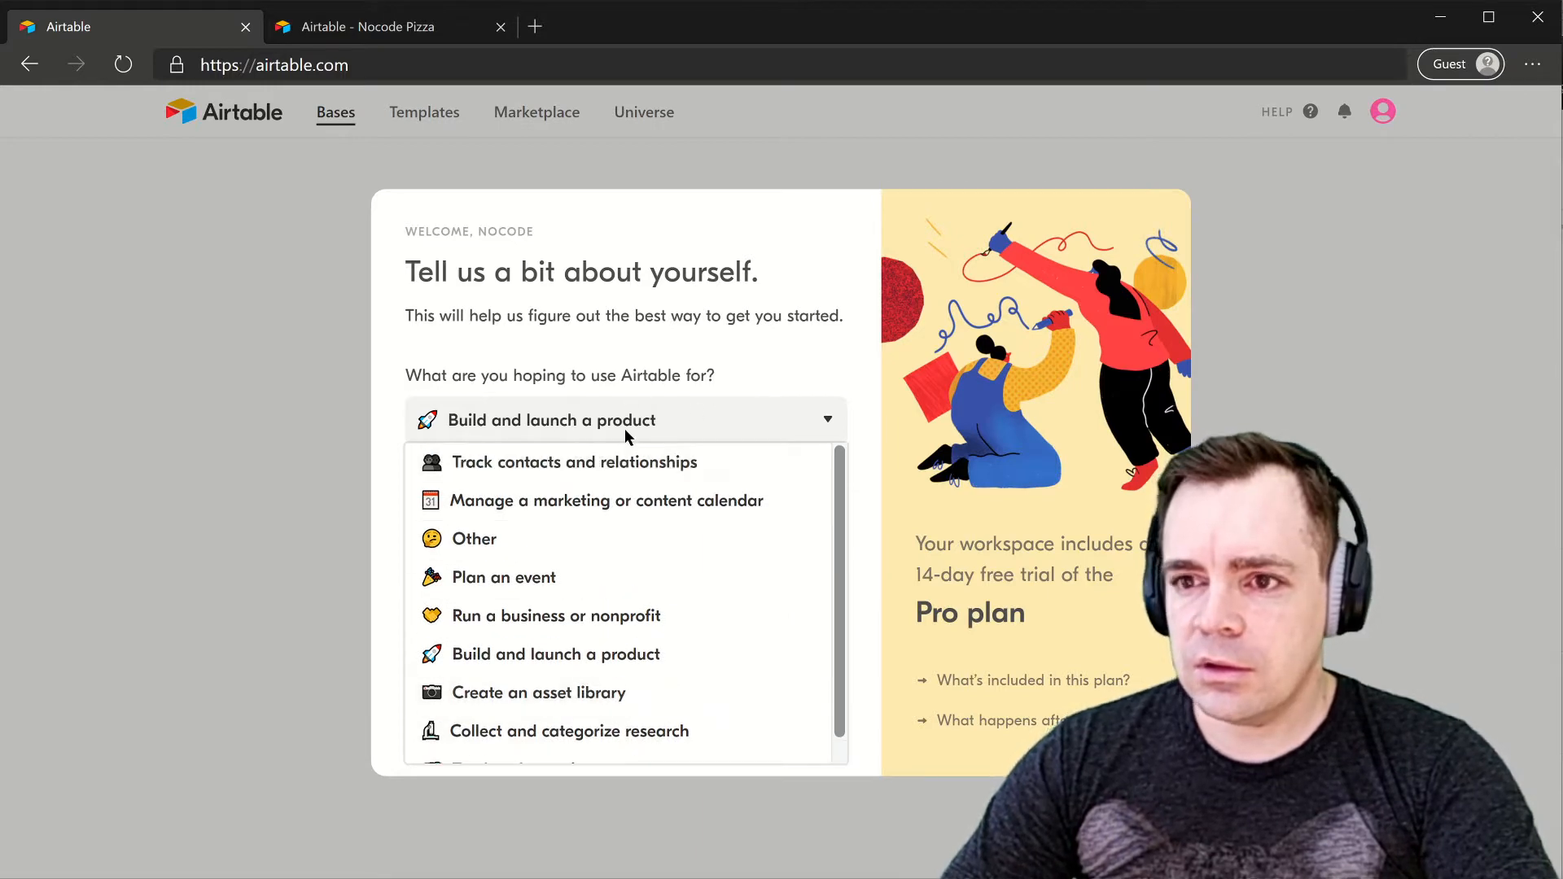
left_click(792, 409)
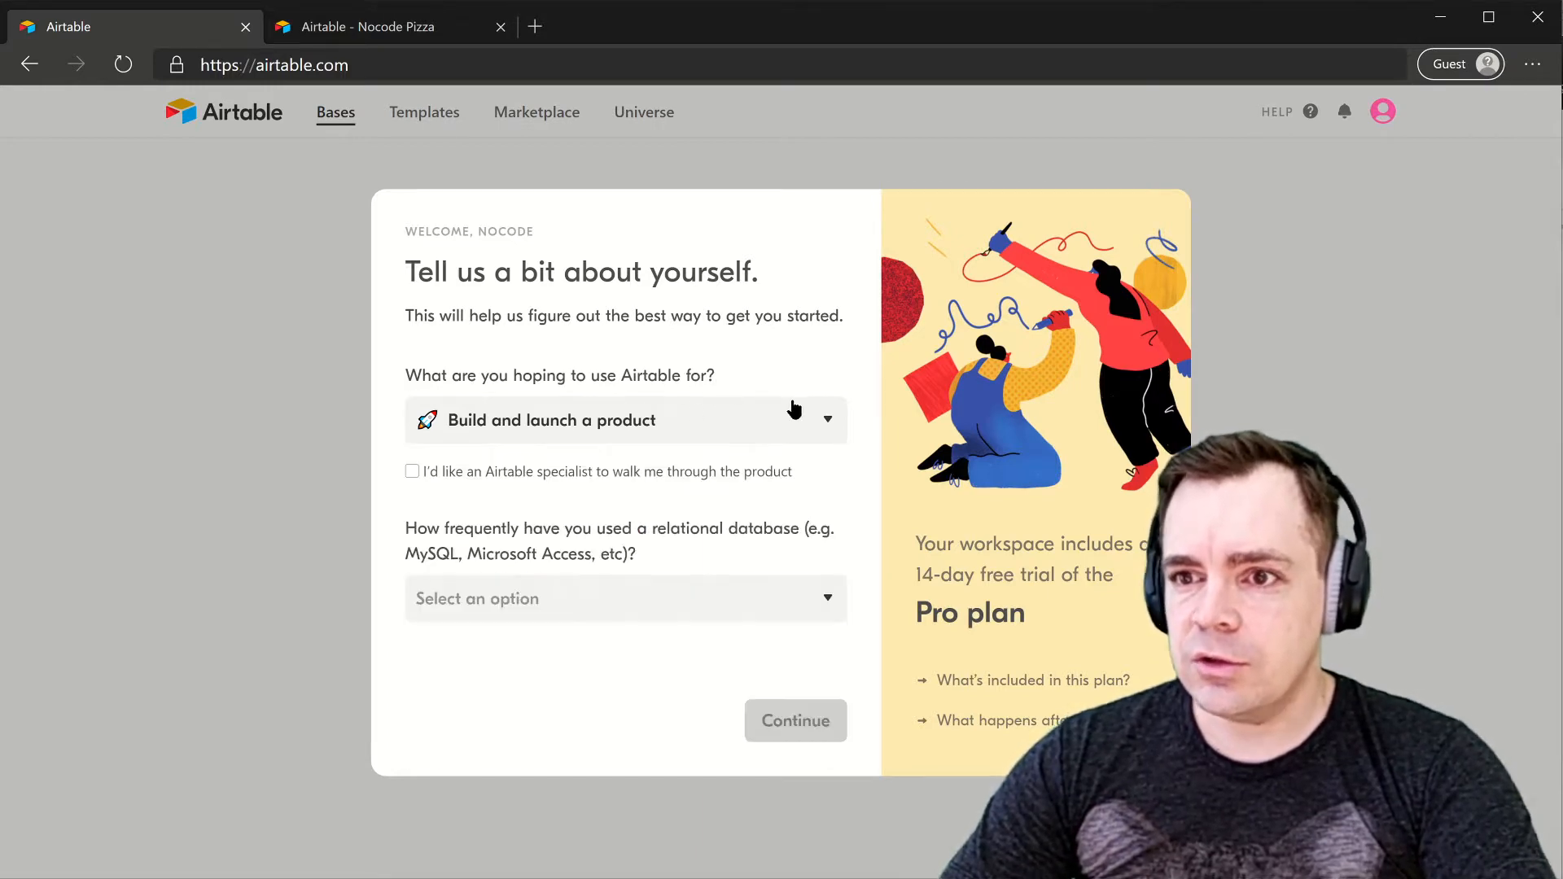
left_click(610, 602)
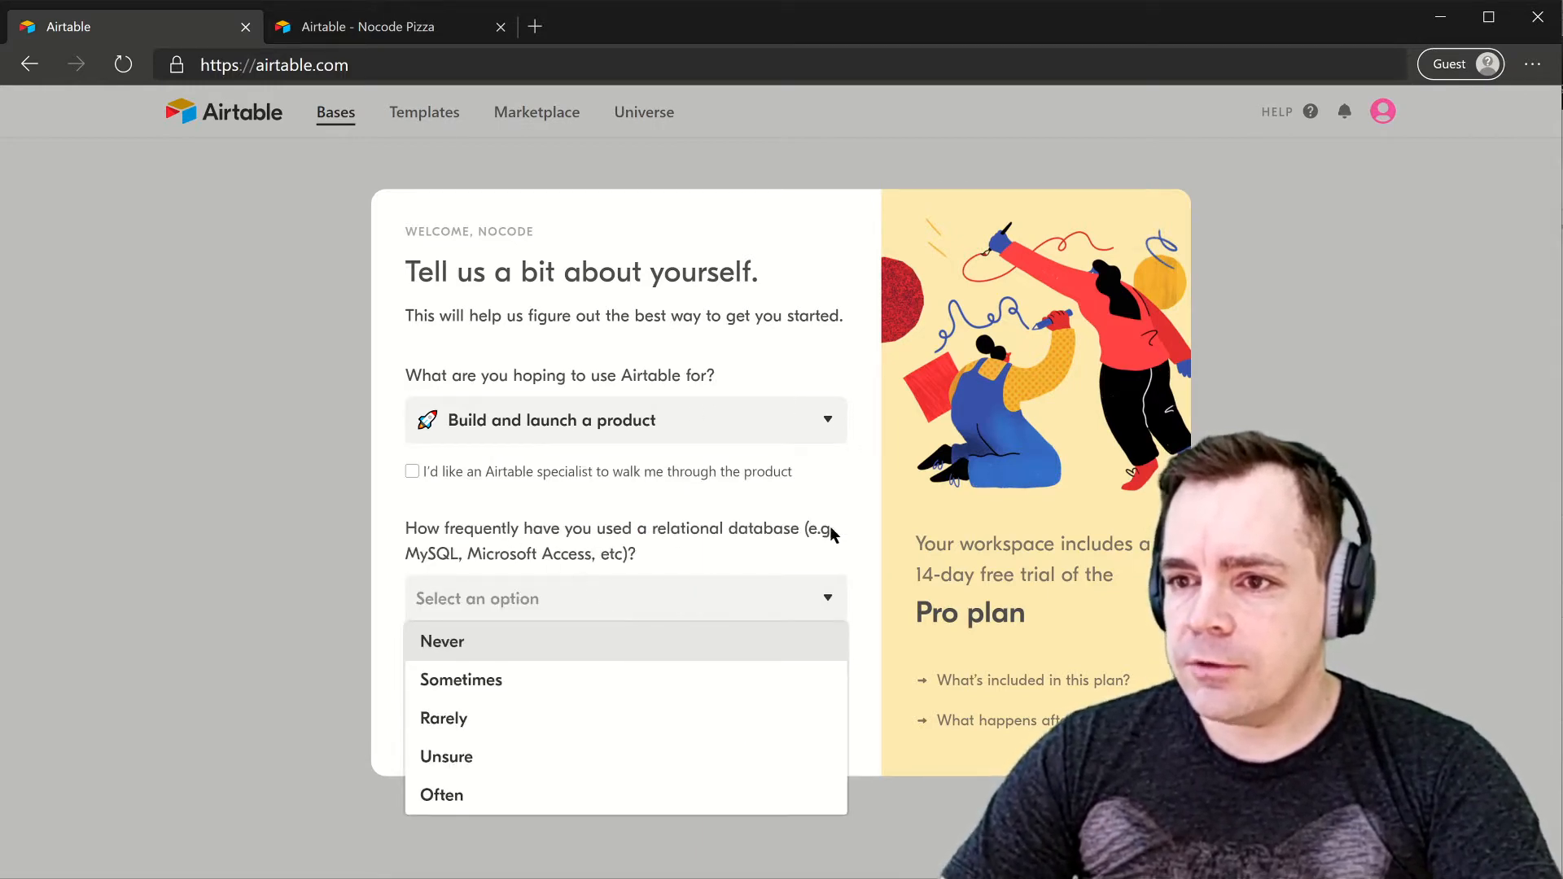
left_click(695, 525)
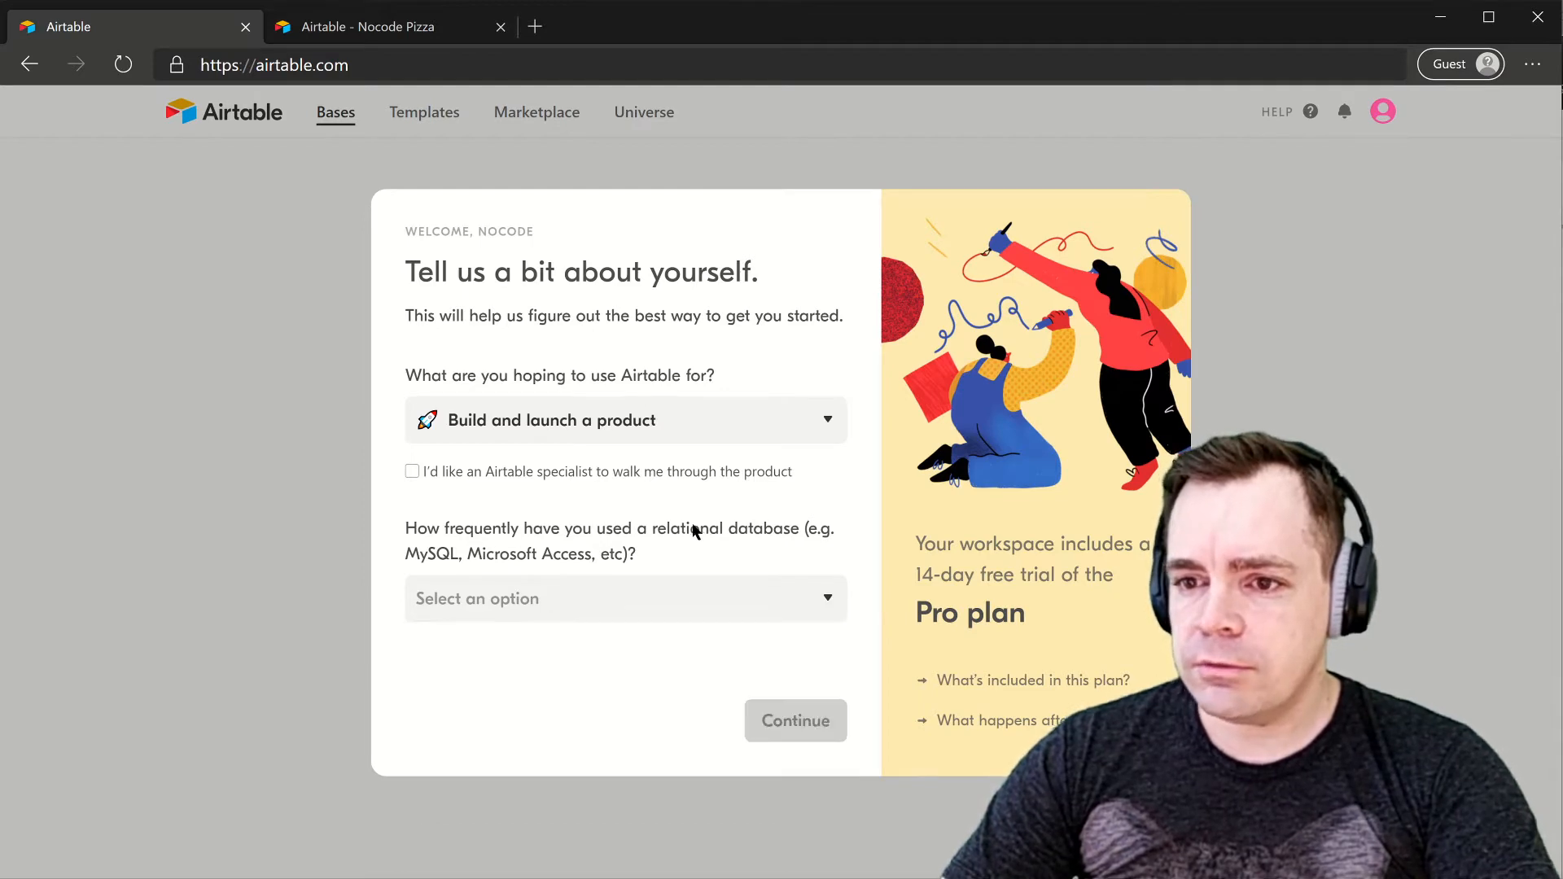
left_click(584, 598)
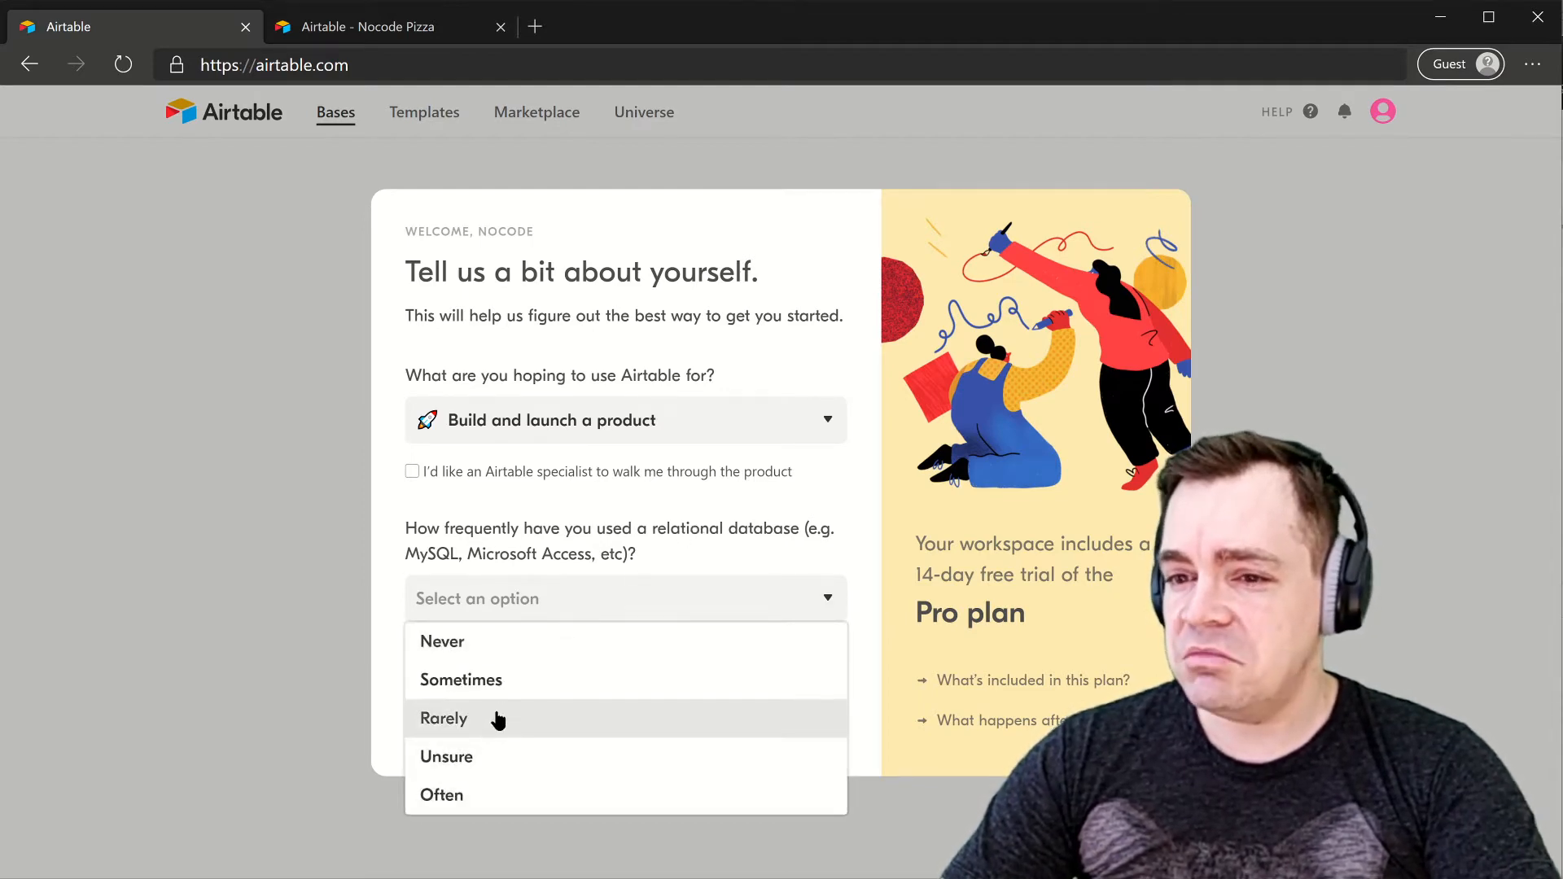
left_click(518, 656)
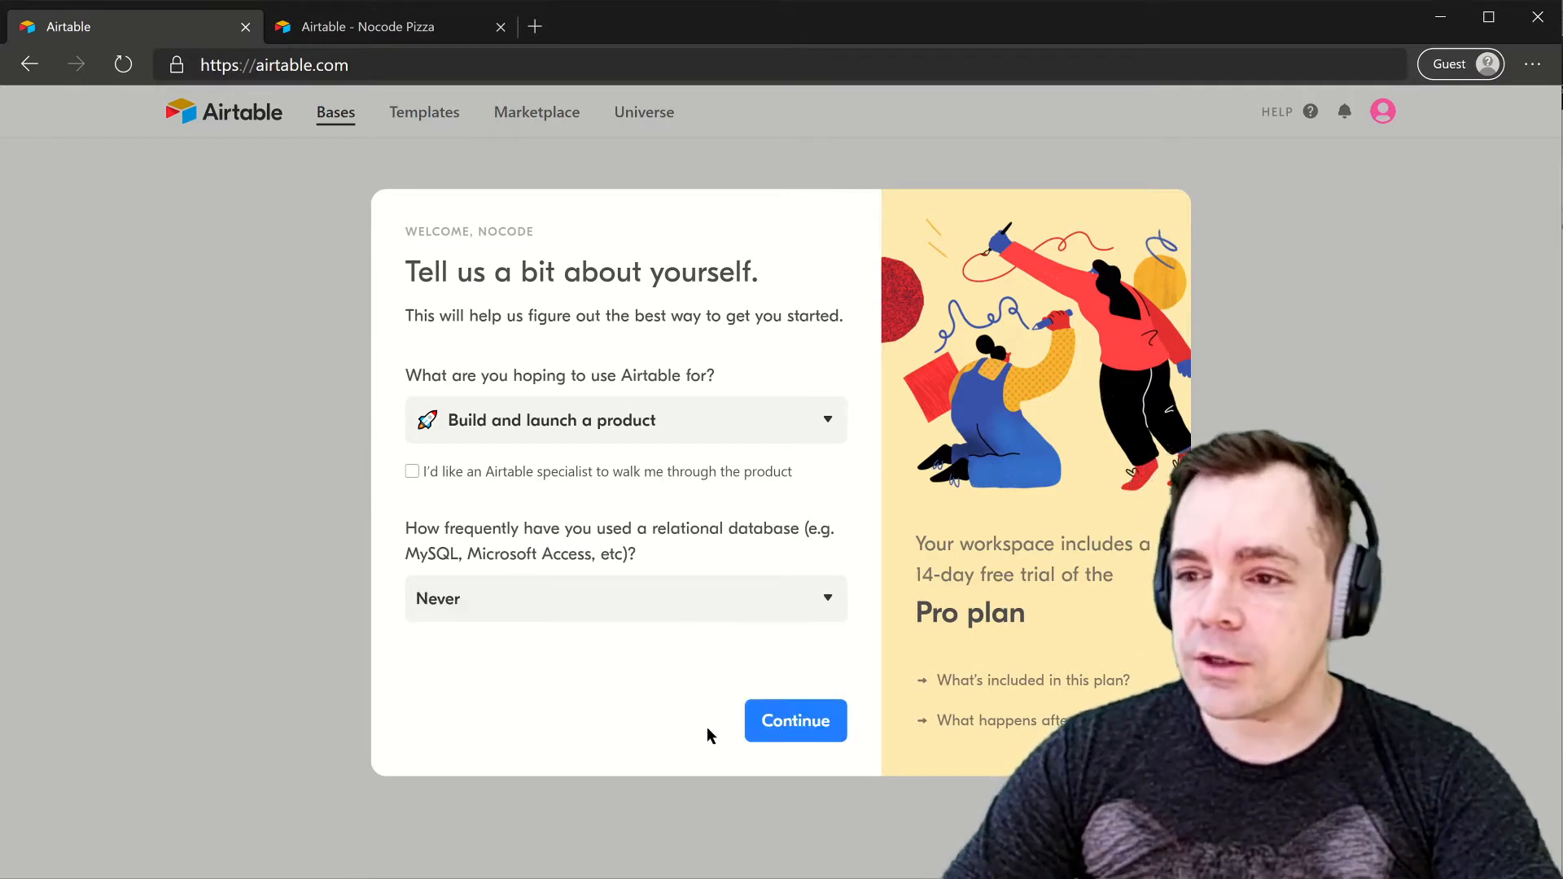
- Continue to workspace setup and create My First Workspace
left_click(797, 722)
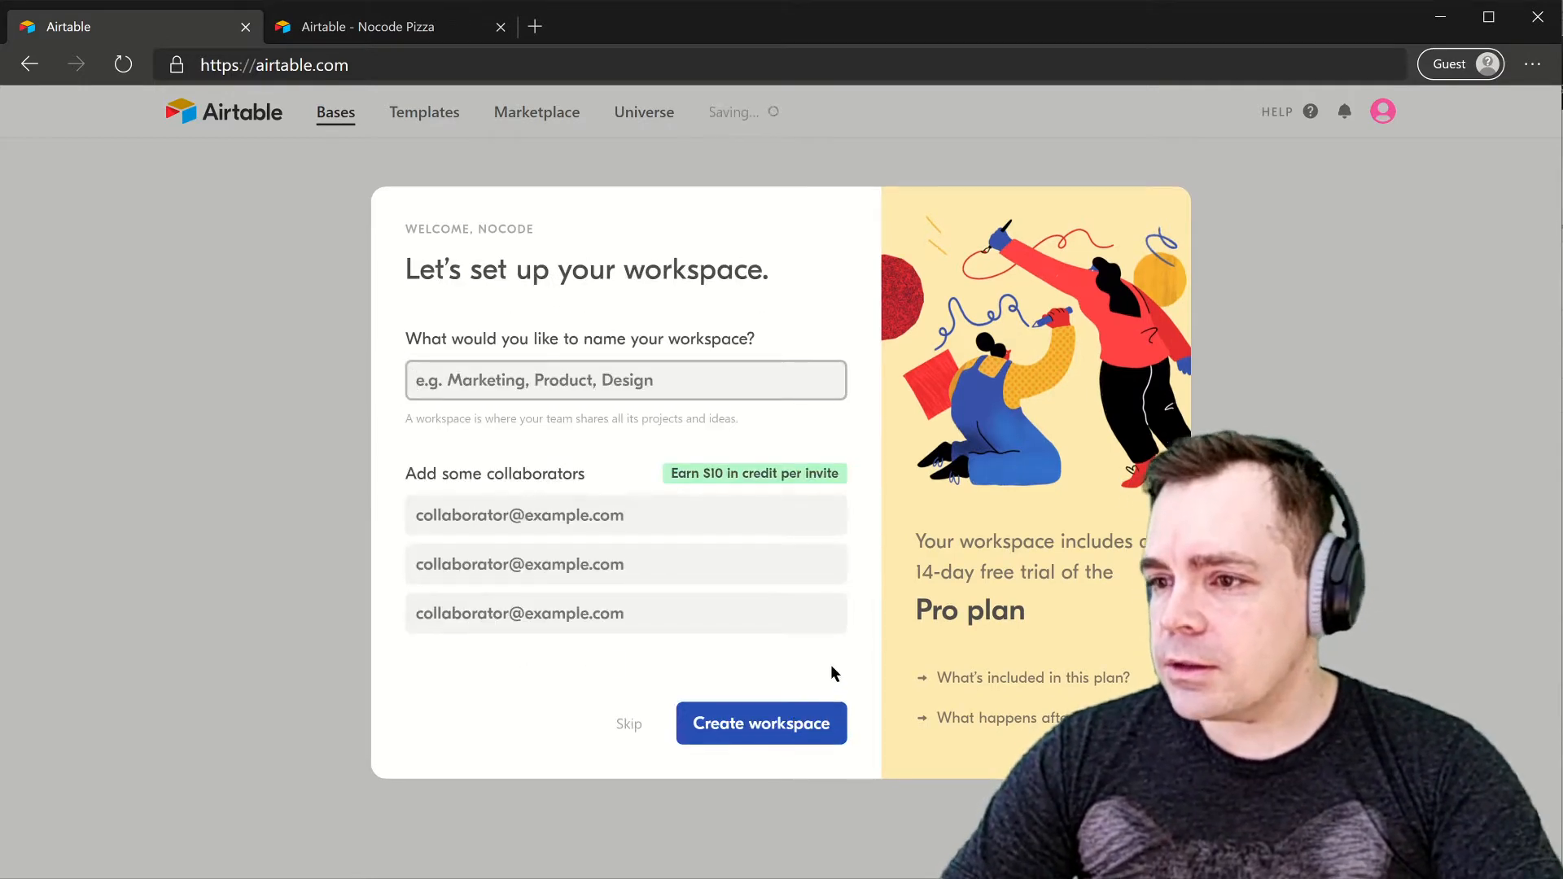
mouse_move(1008, 723)
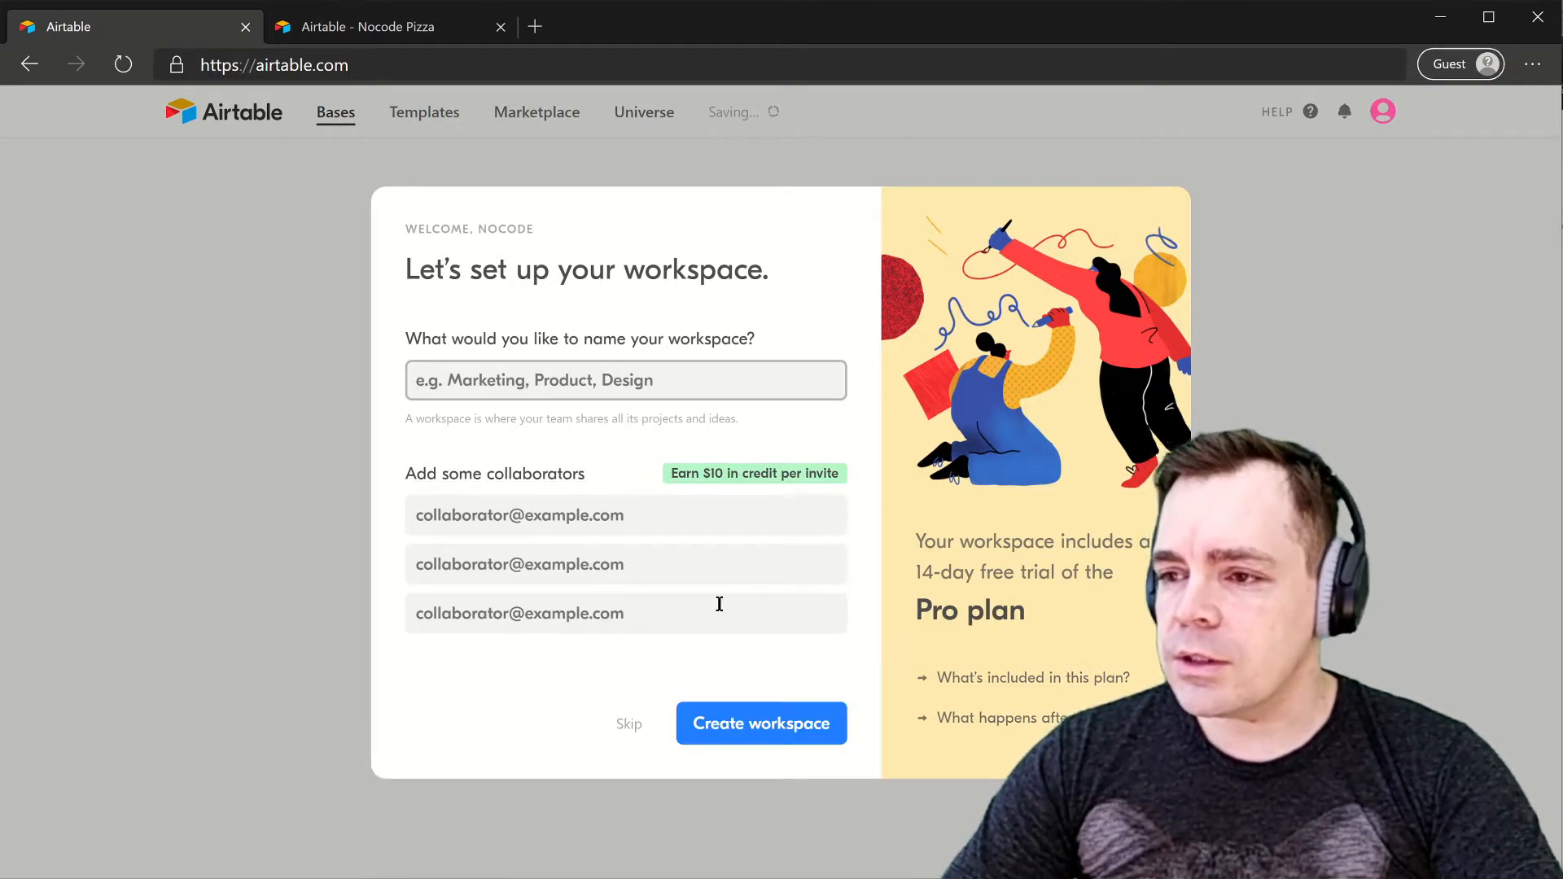
left_click(581, 382)
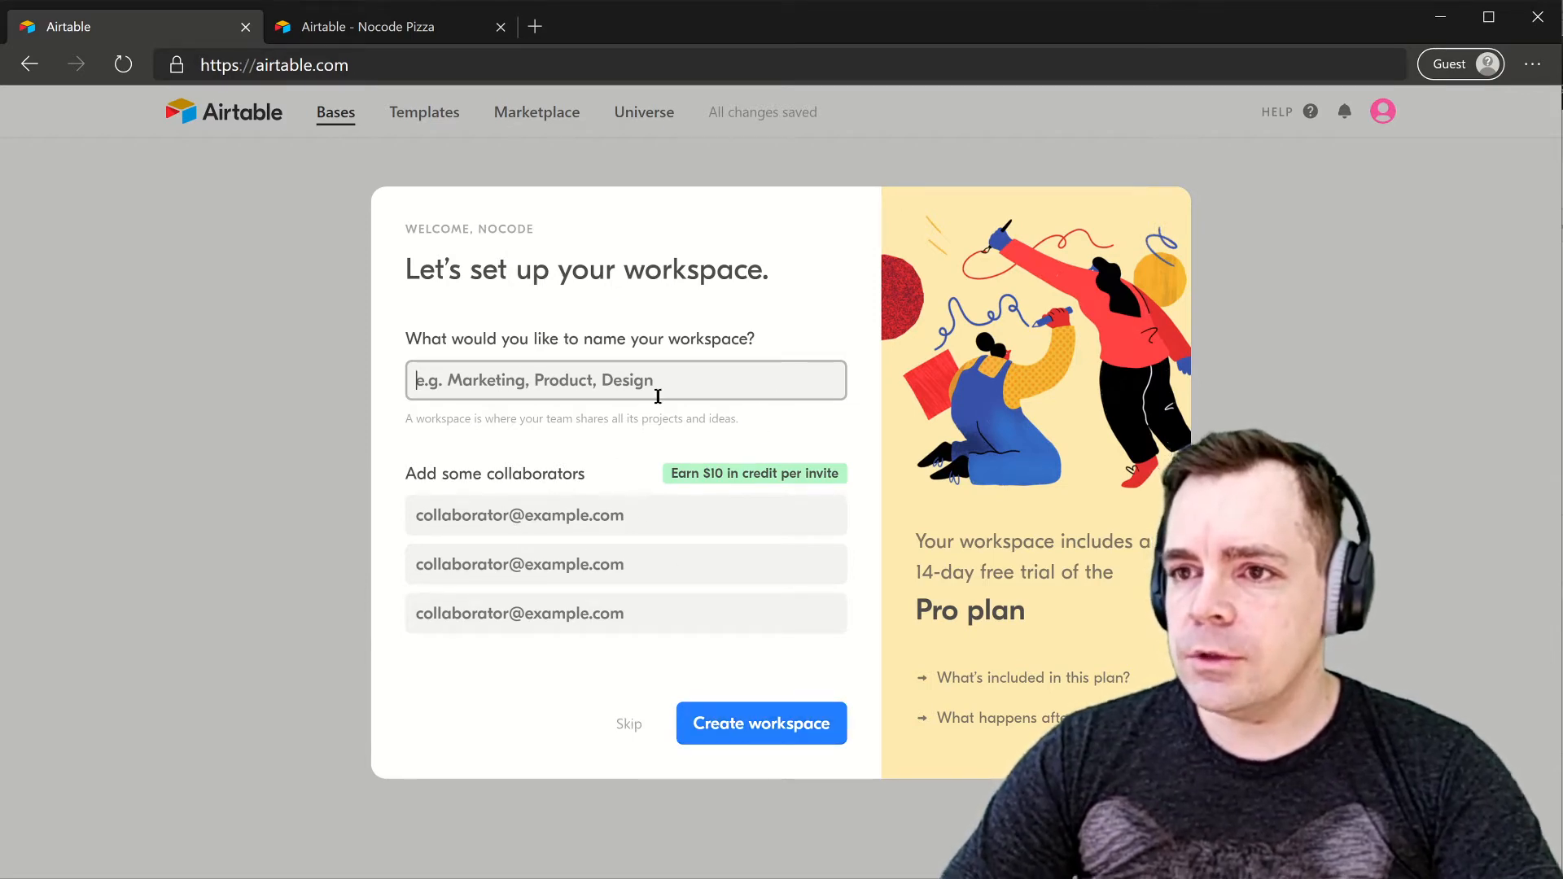
left_click(745, 739)
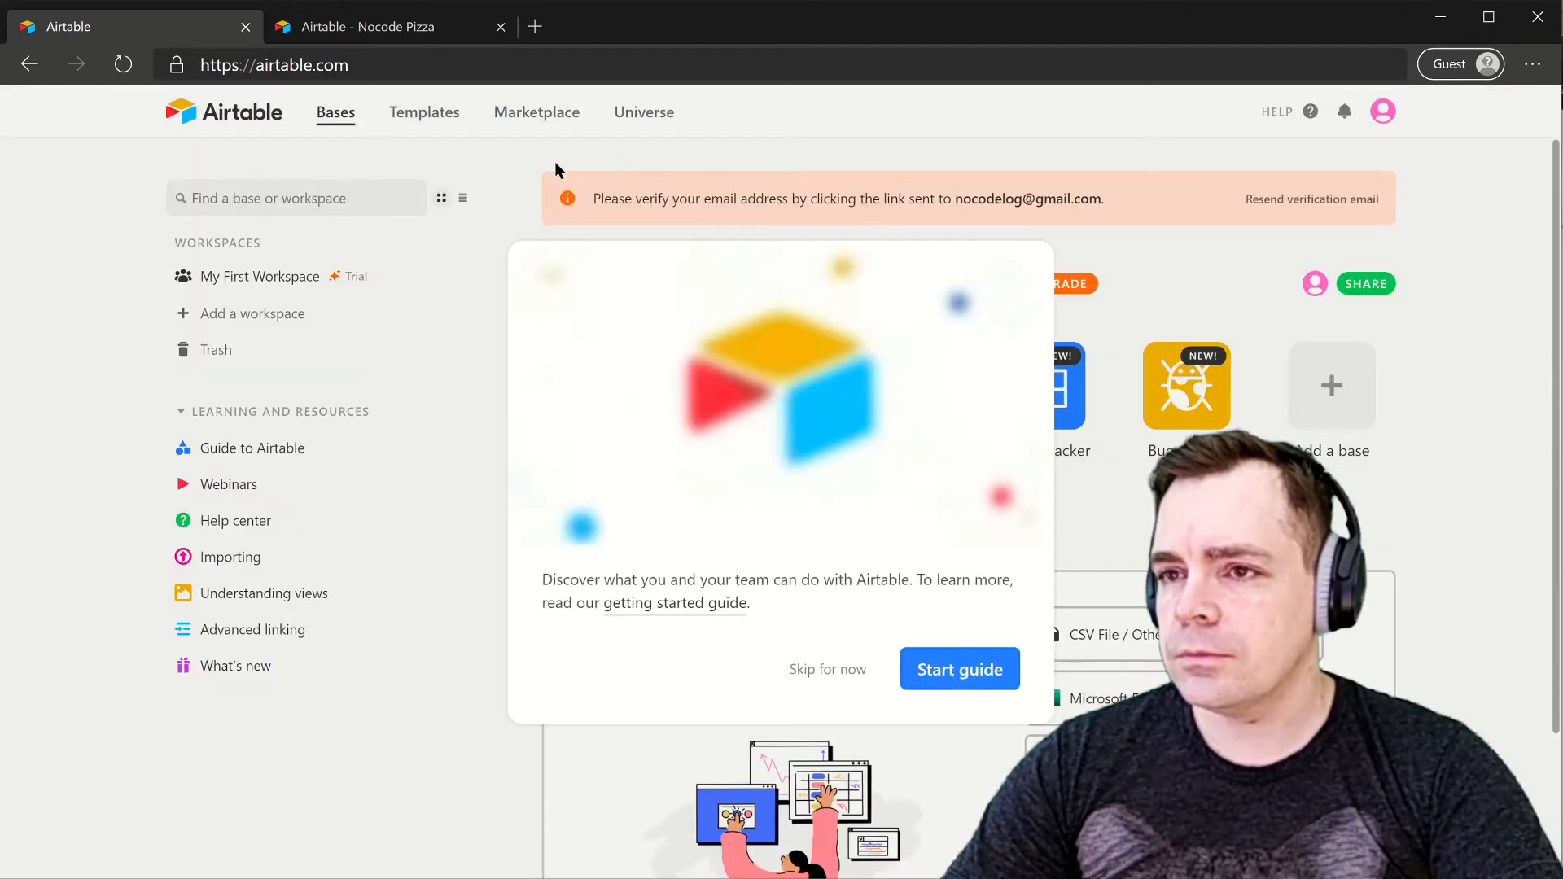
- Create a new base from scratch named Nocode Log and open it
left_click(827, 668)
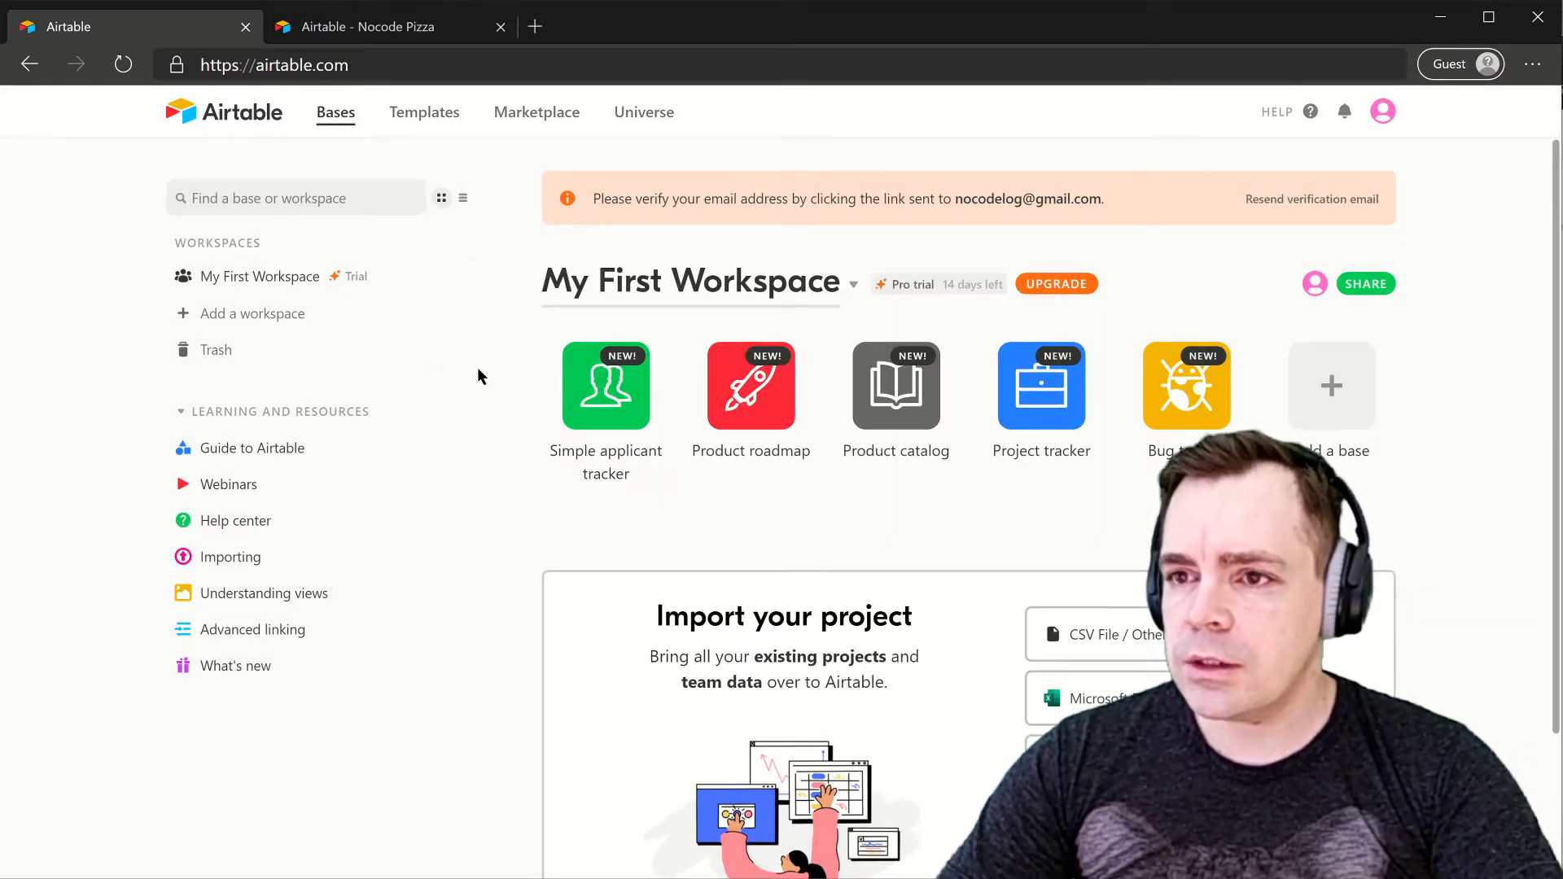
scroll(900, 391, "down", 3)
left_click(1331, 213)
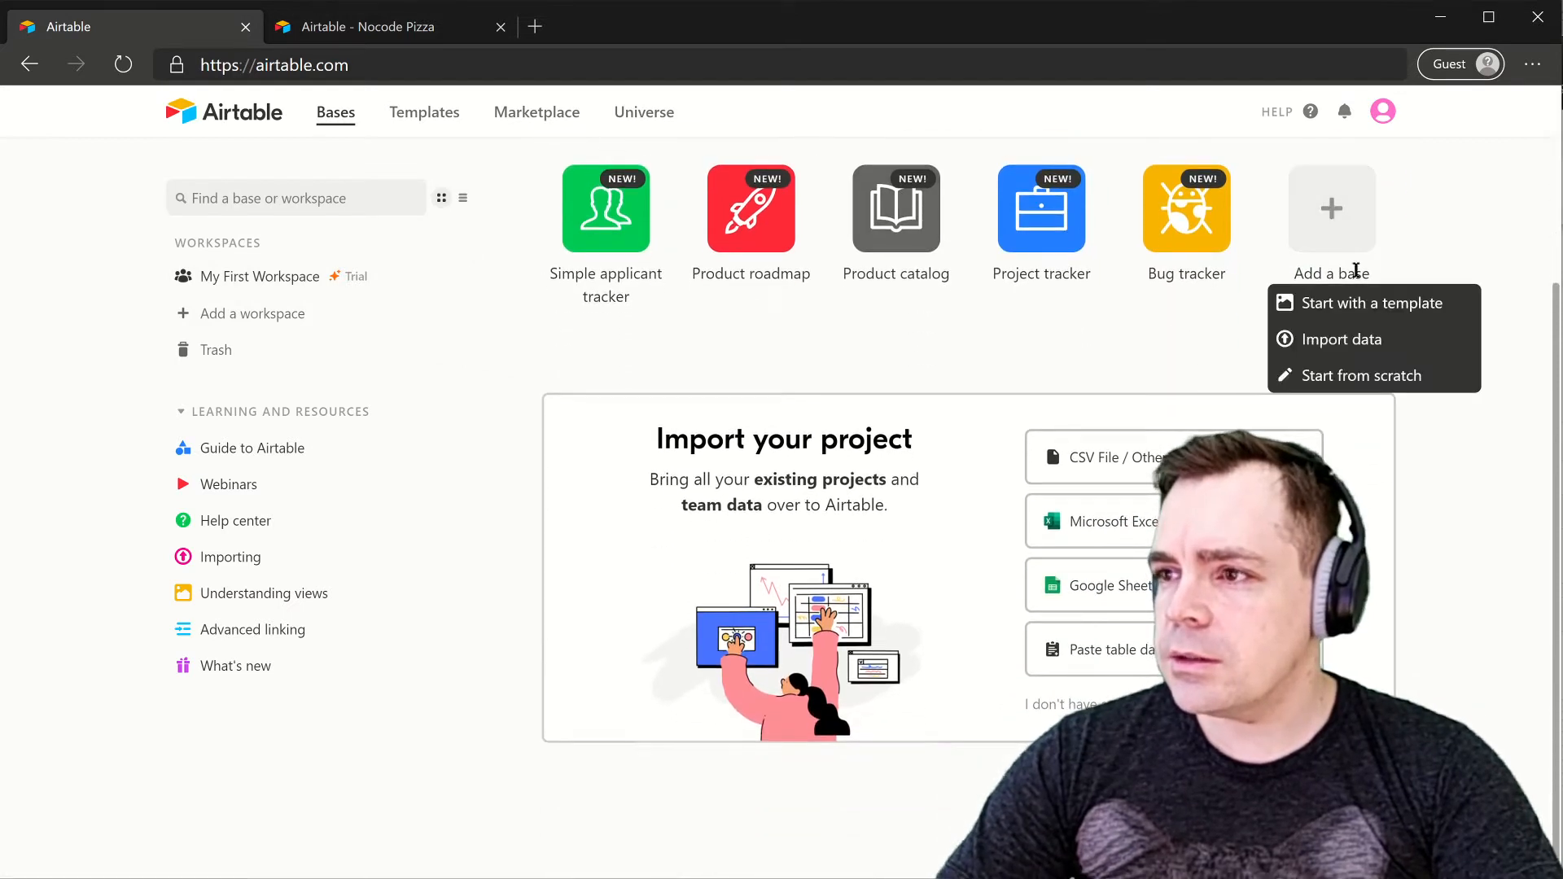
left_click(1341, 377)
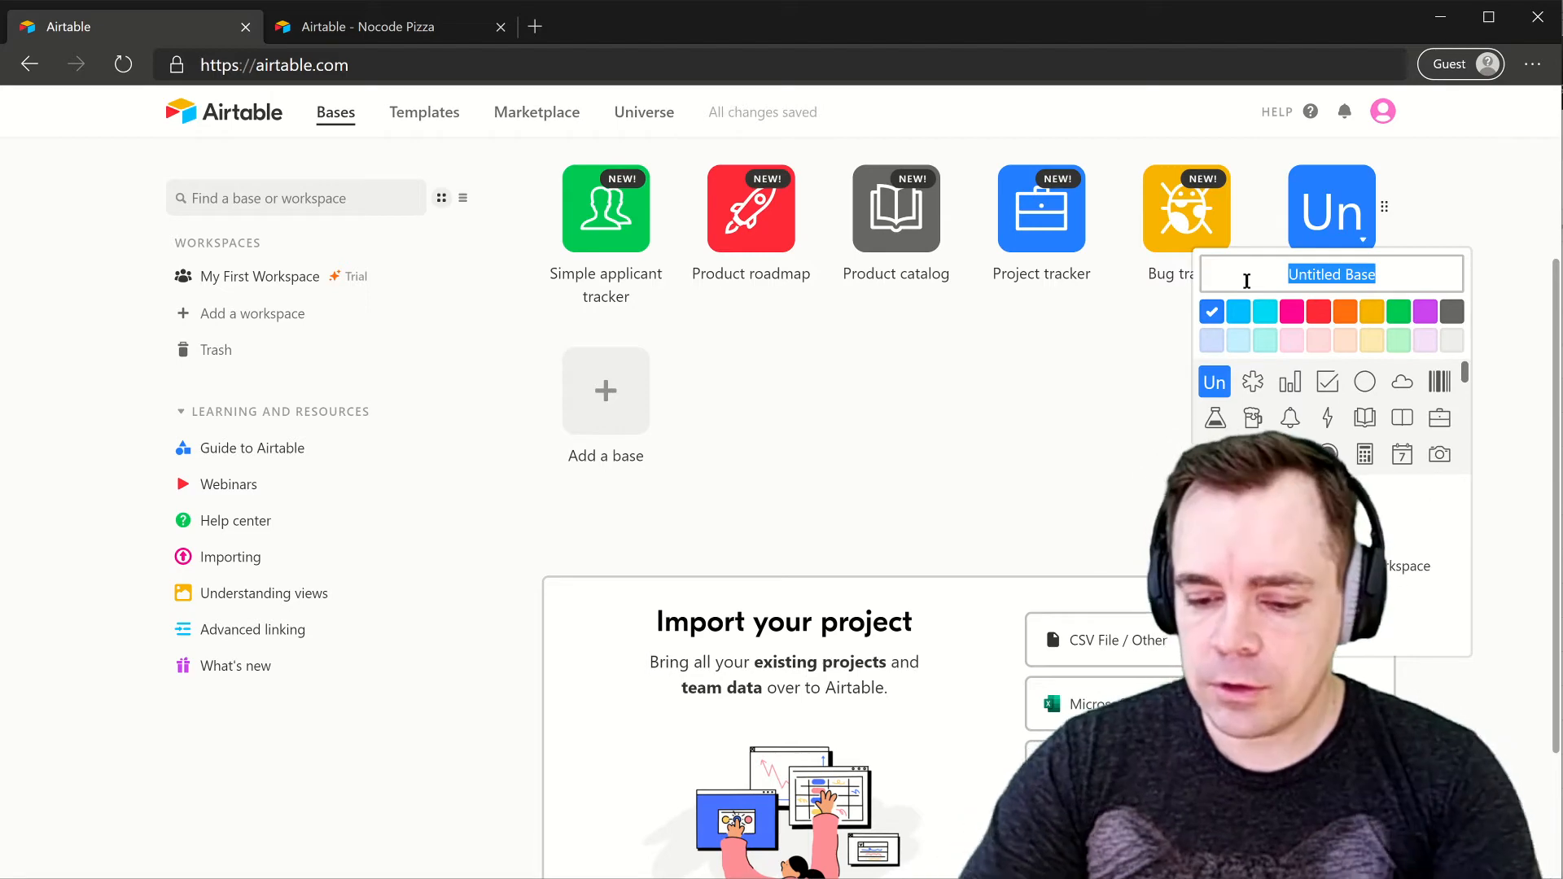
type("n")
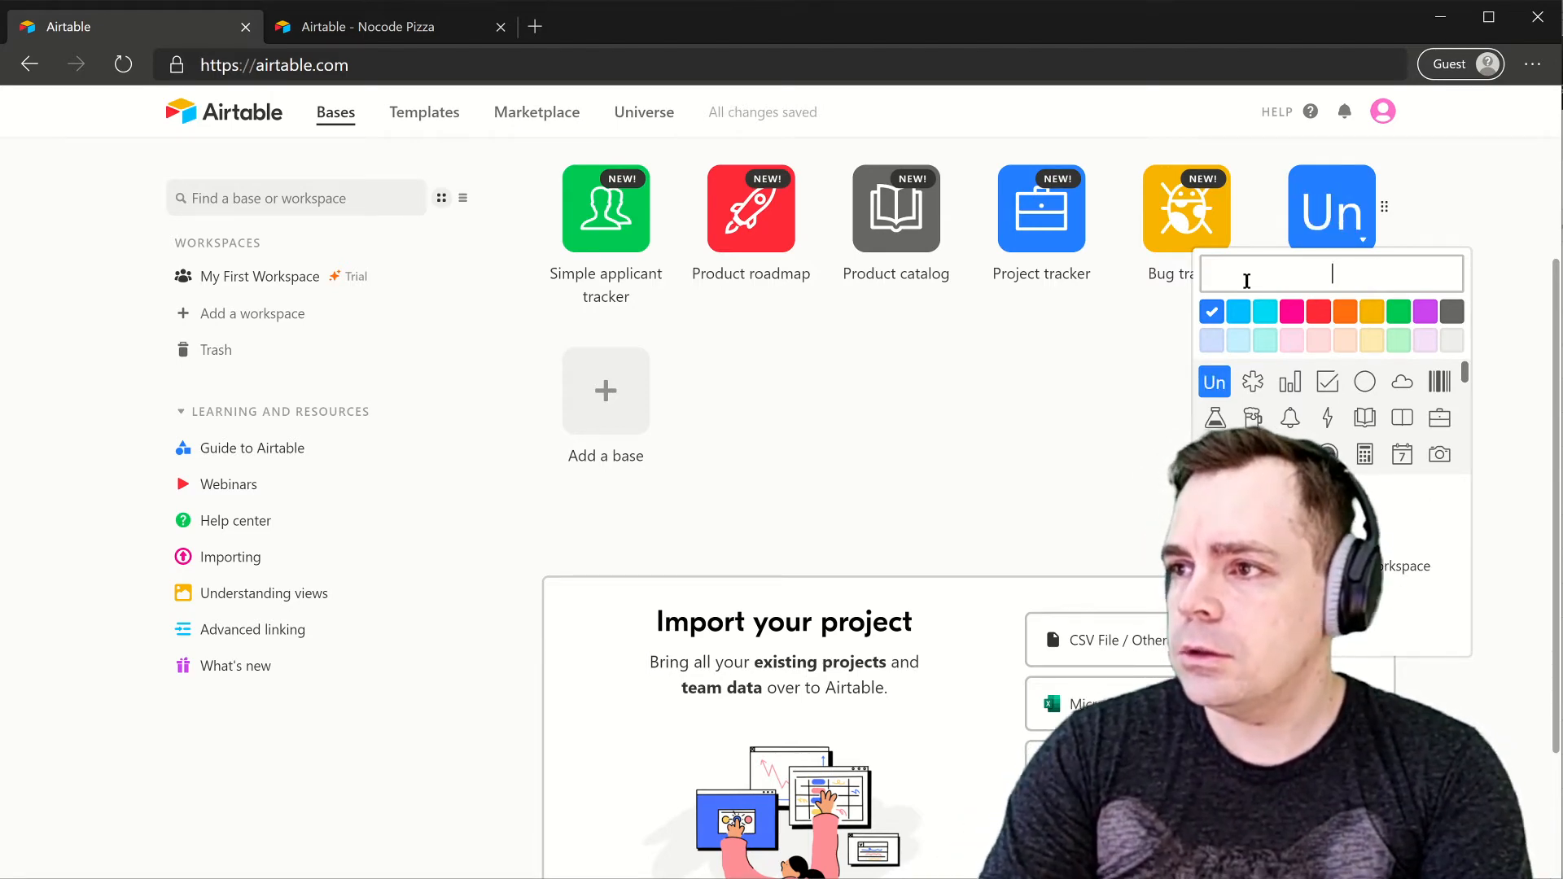
type("Nocode Log")
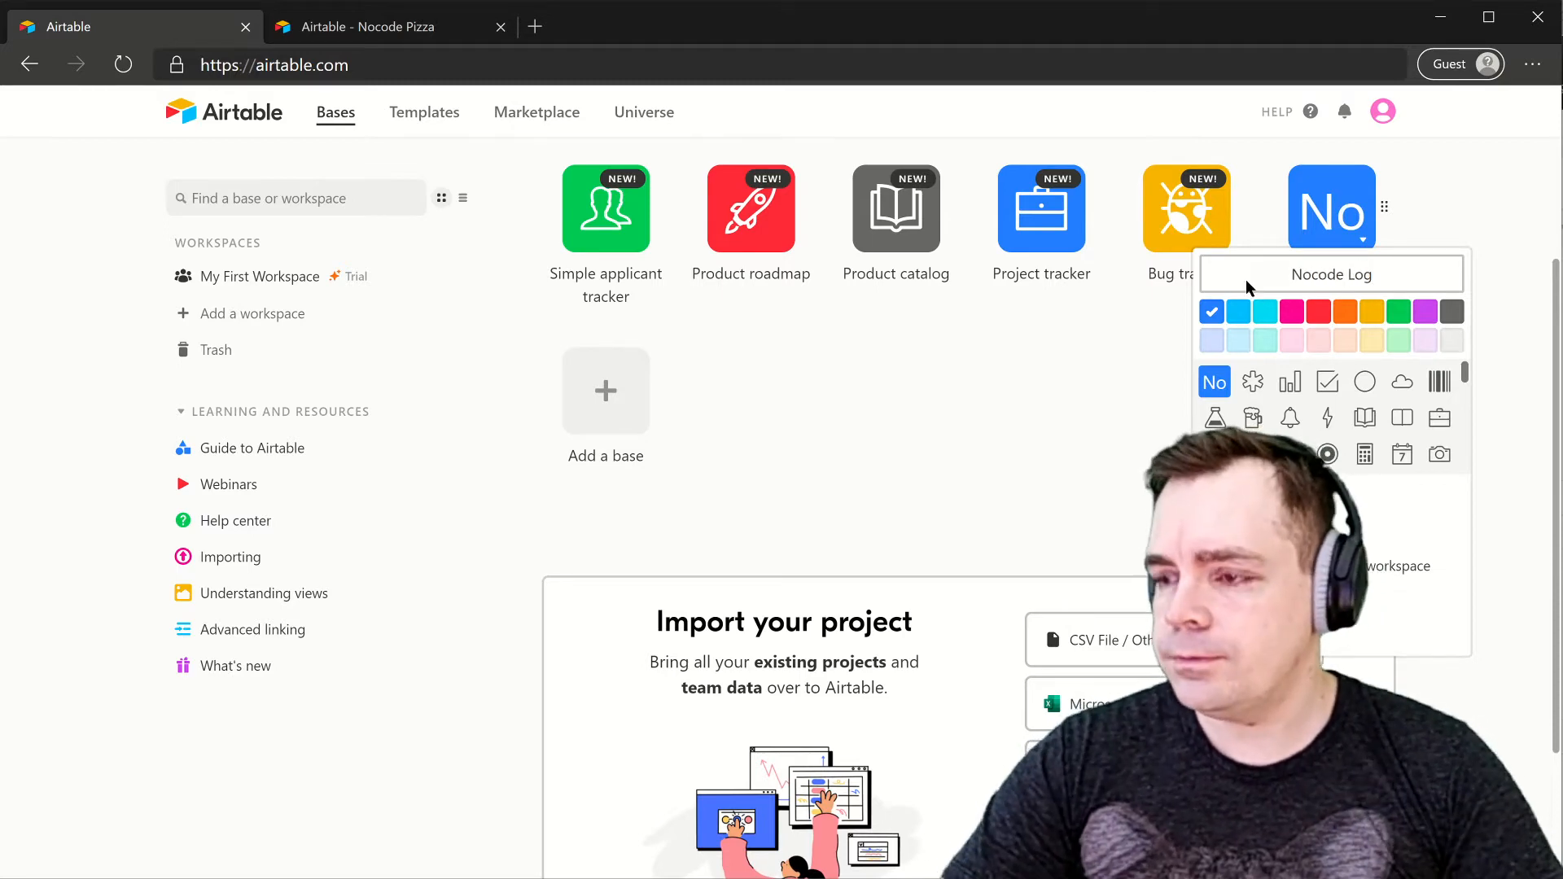
key("Return")
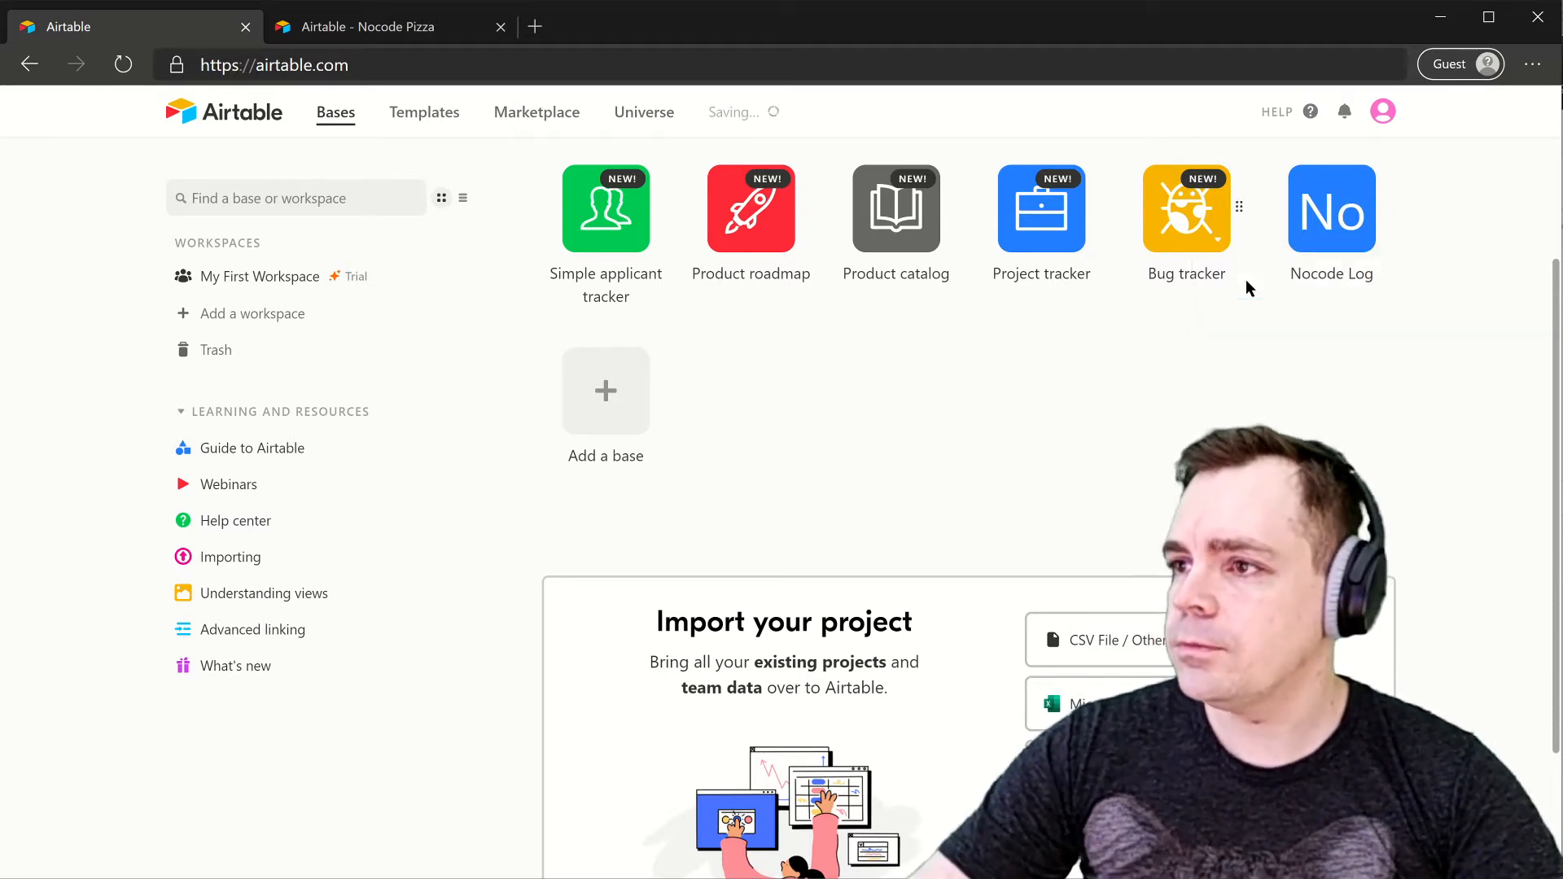
left_click(1326, 216)
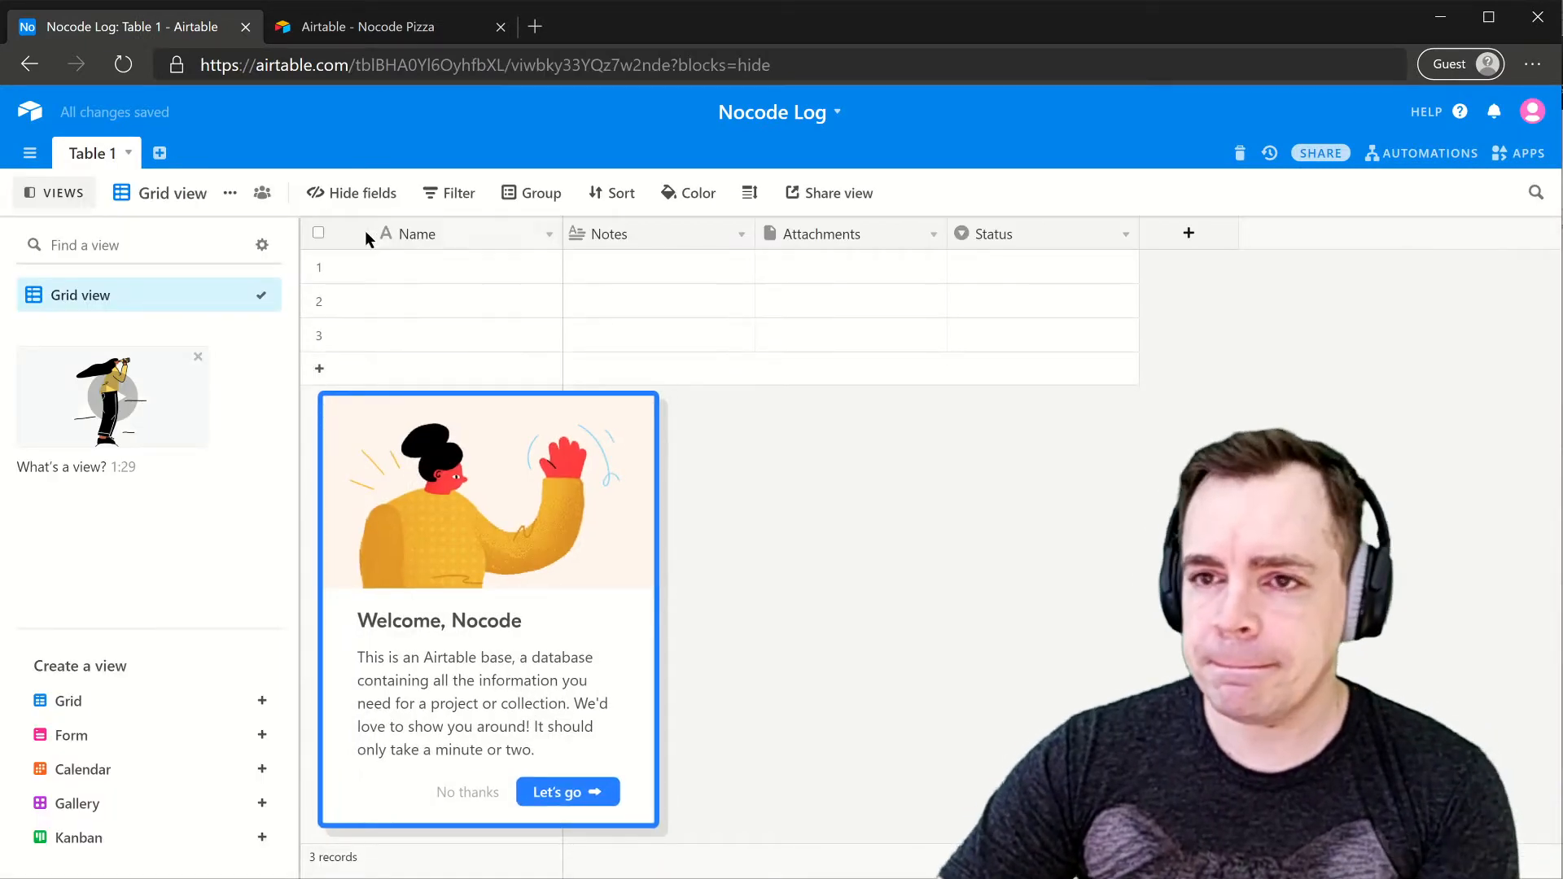
- Close the welcome tour and Apps panel, check the Nocode Pizza tab, then return to Nocode Log
left_click(460, 793)
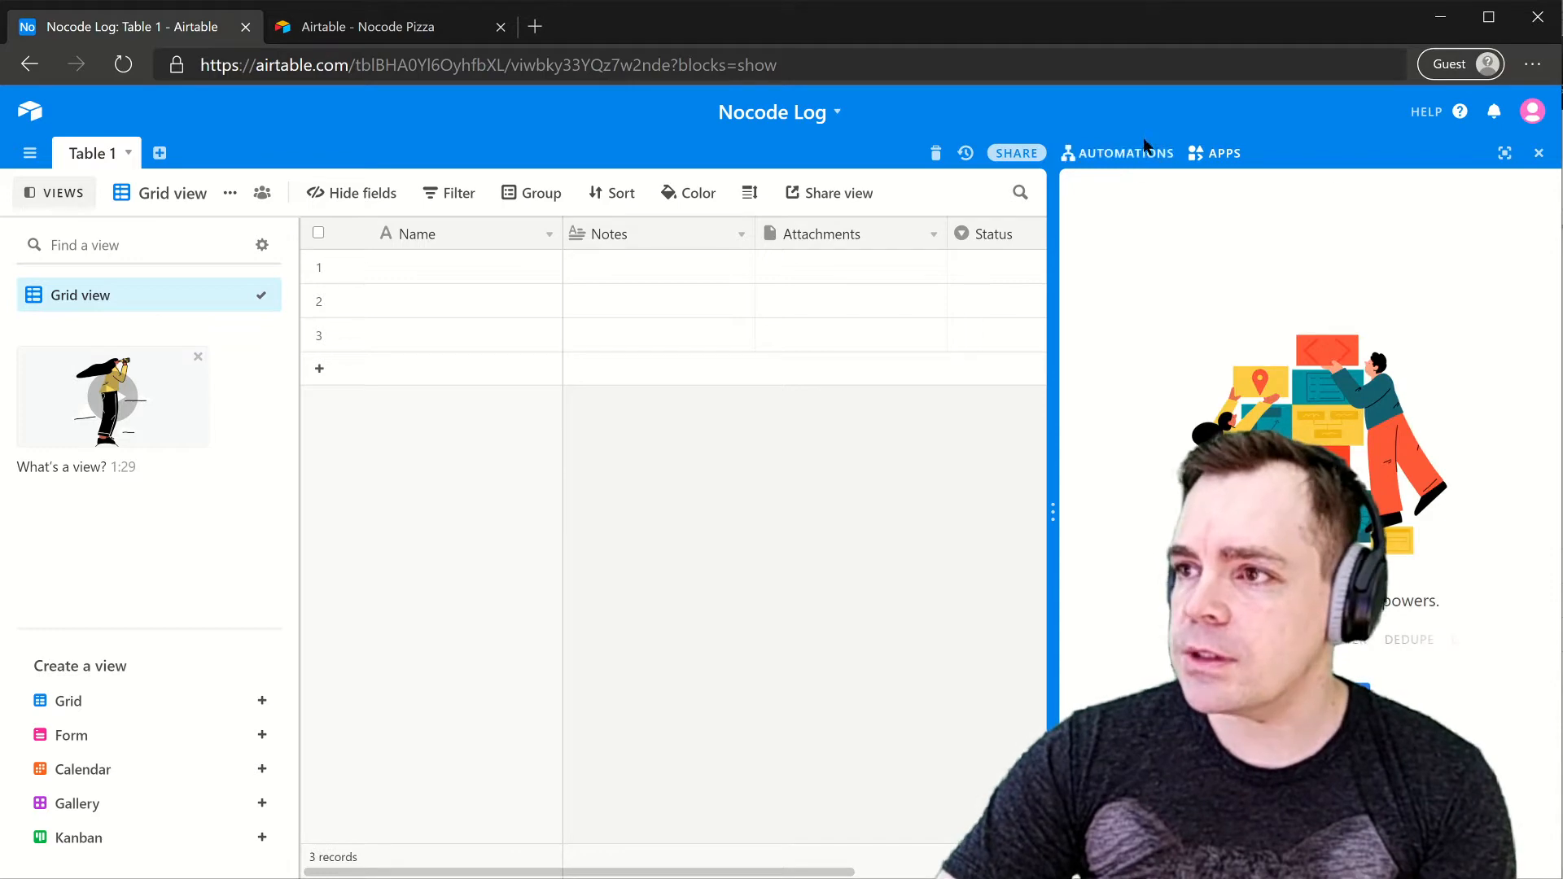
left_click(1537, 153)
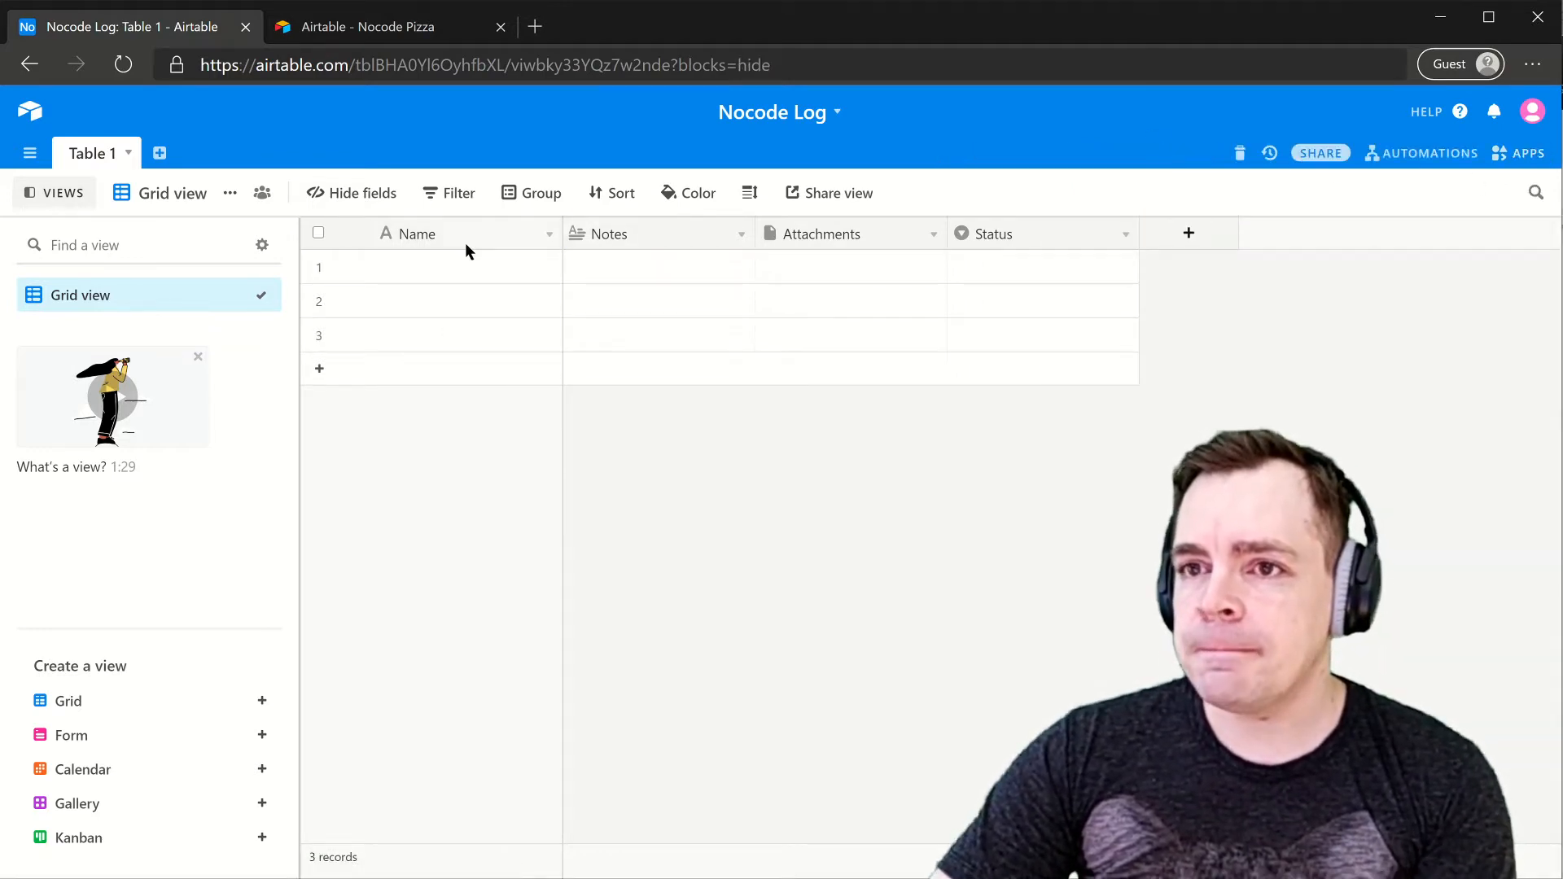
left_click(329, 36)
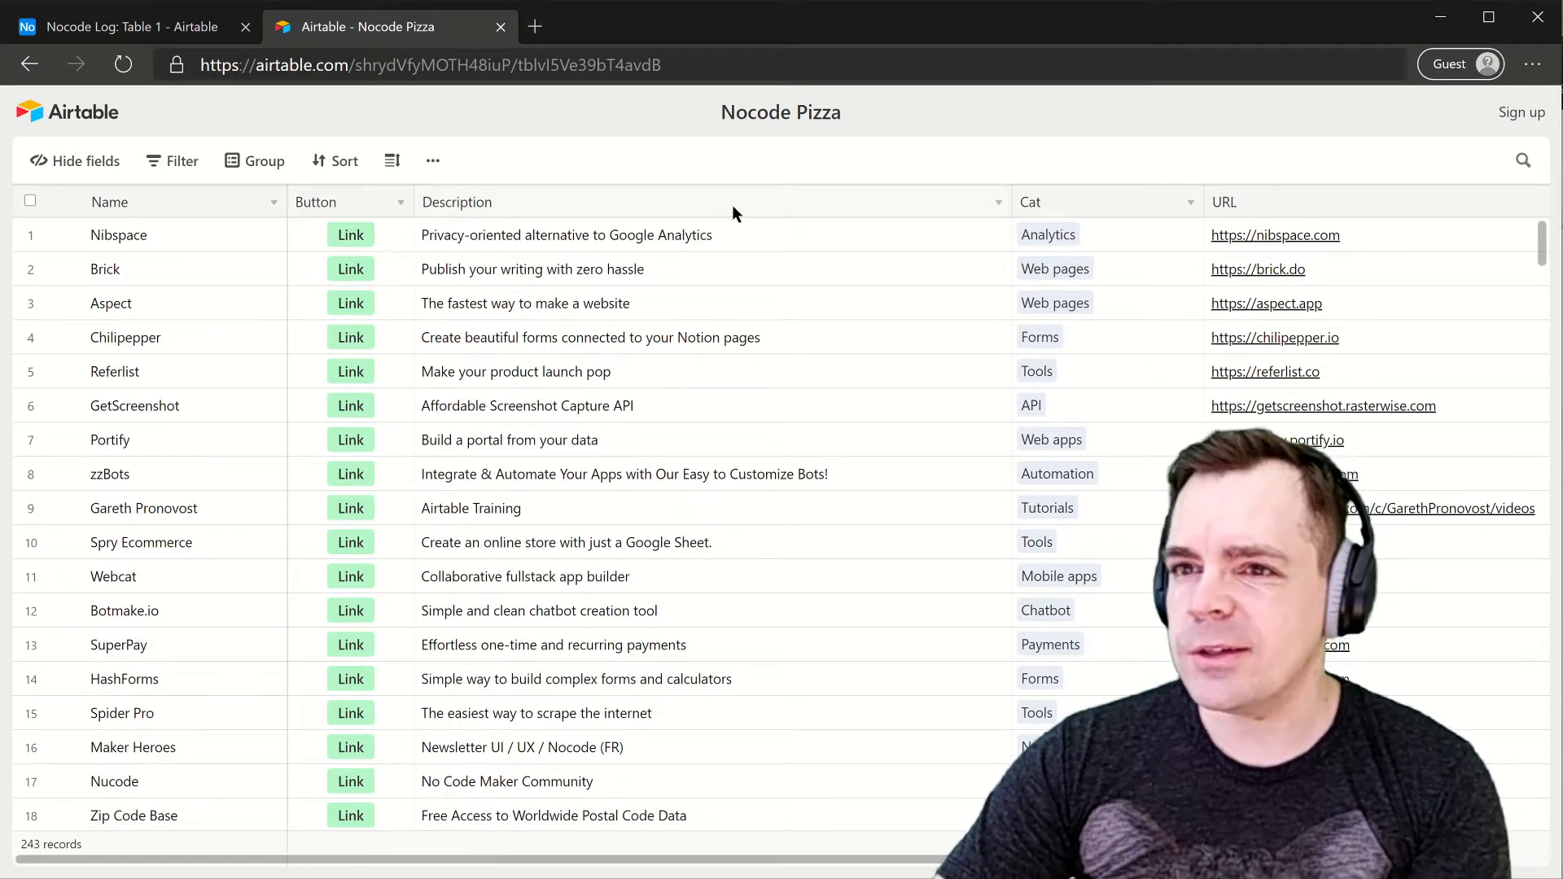
left_click(149, 29)
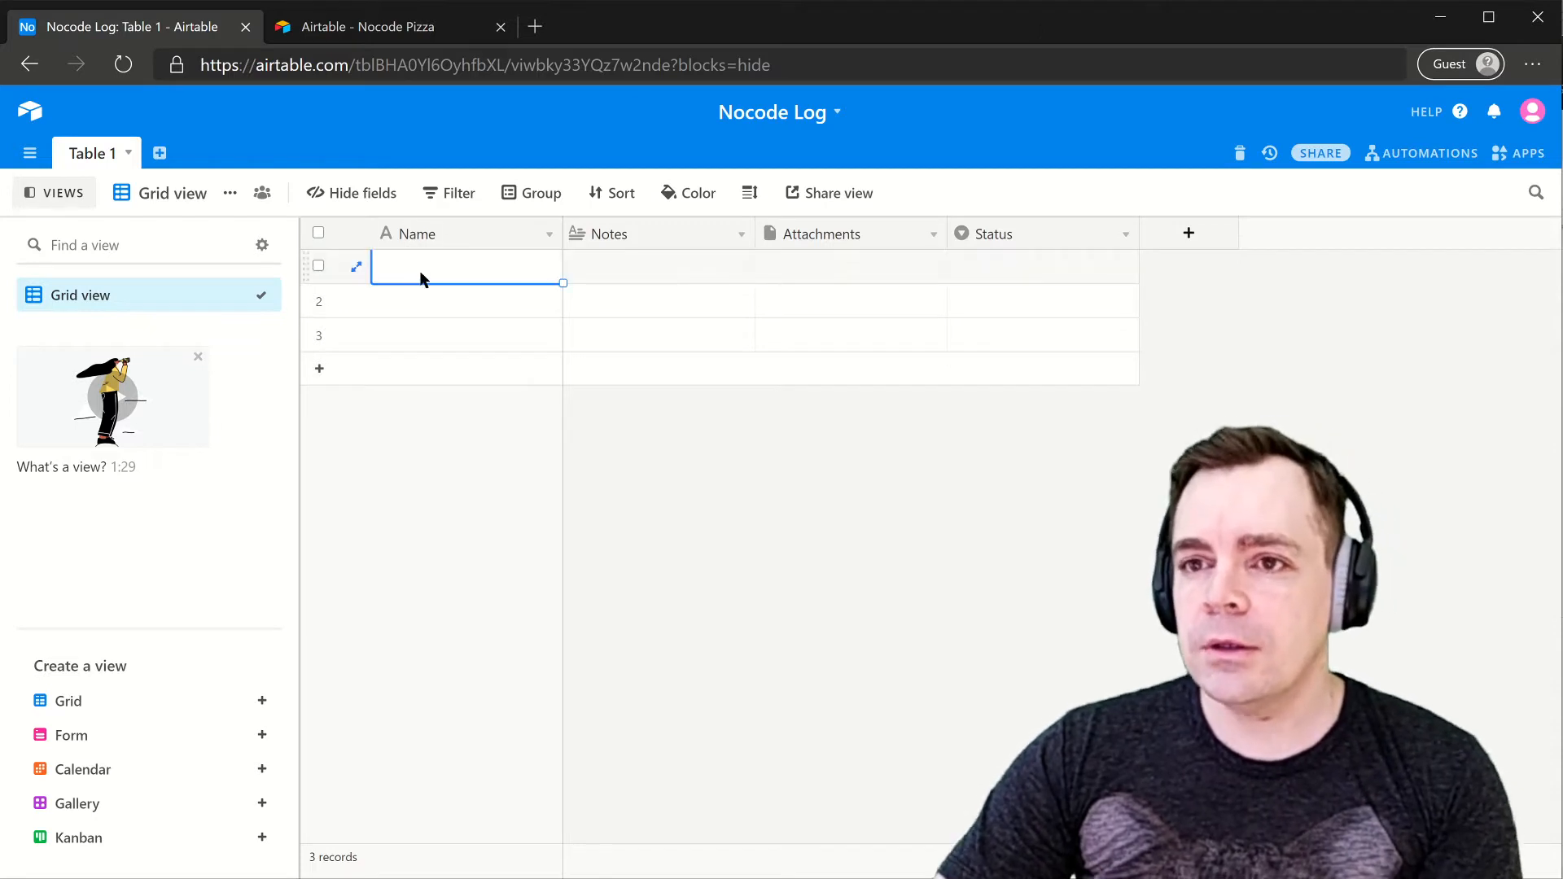
- Delete the Notes, Attachments and Status fields from Table 1
left_click(684, 236)
right_click(685, 237)
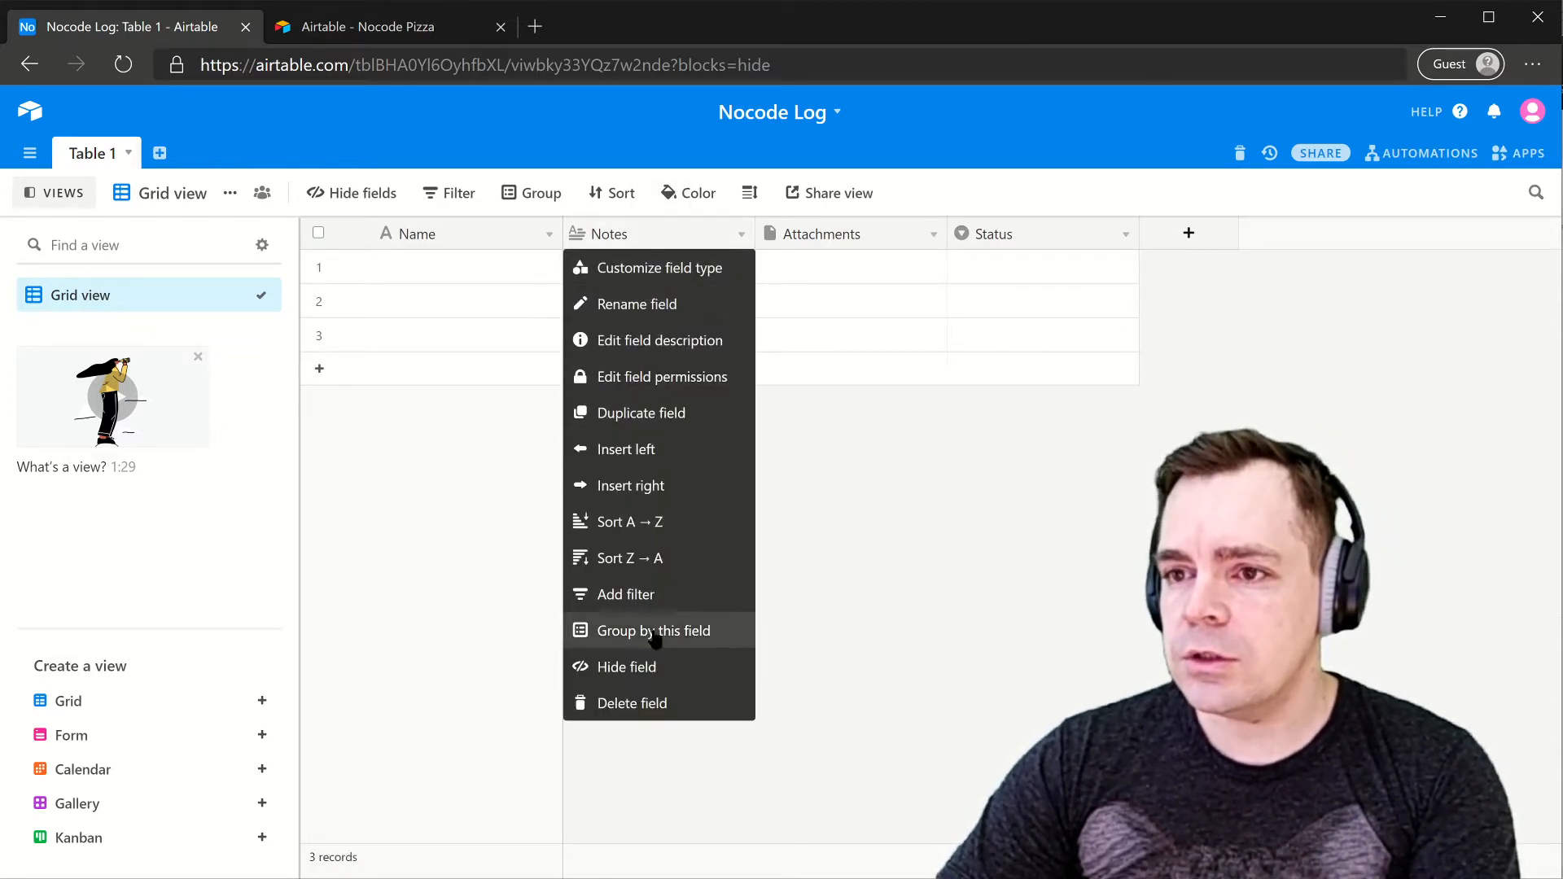
left_click(652, 704)
right_click(666, 236)
left_click(651, 705)
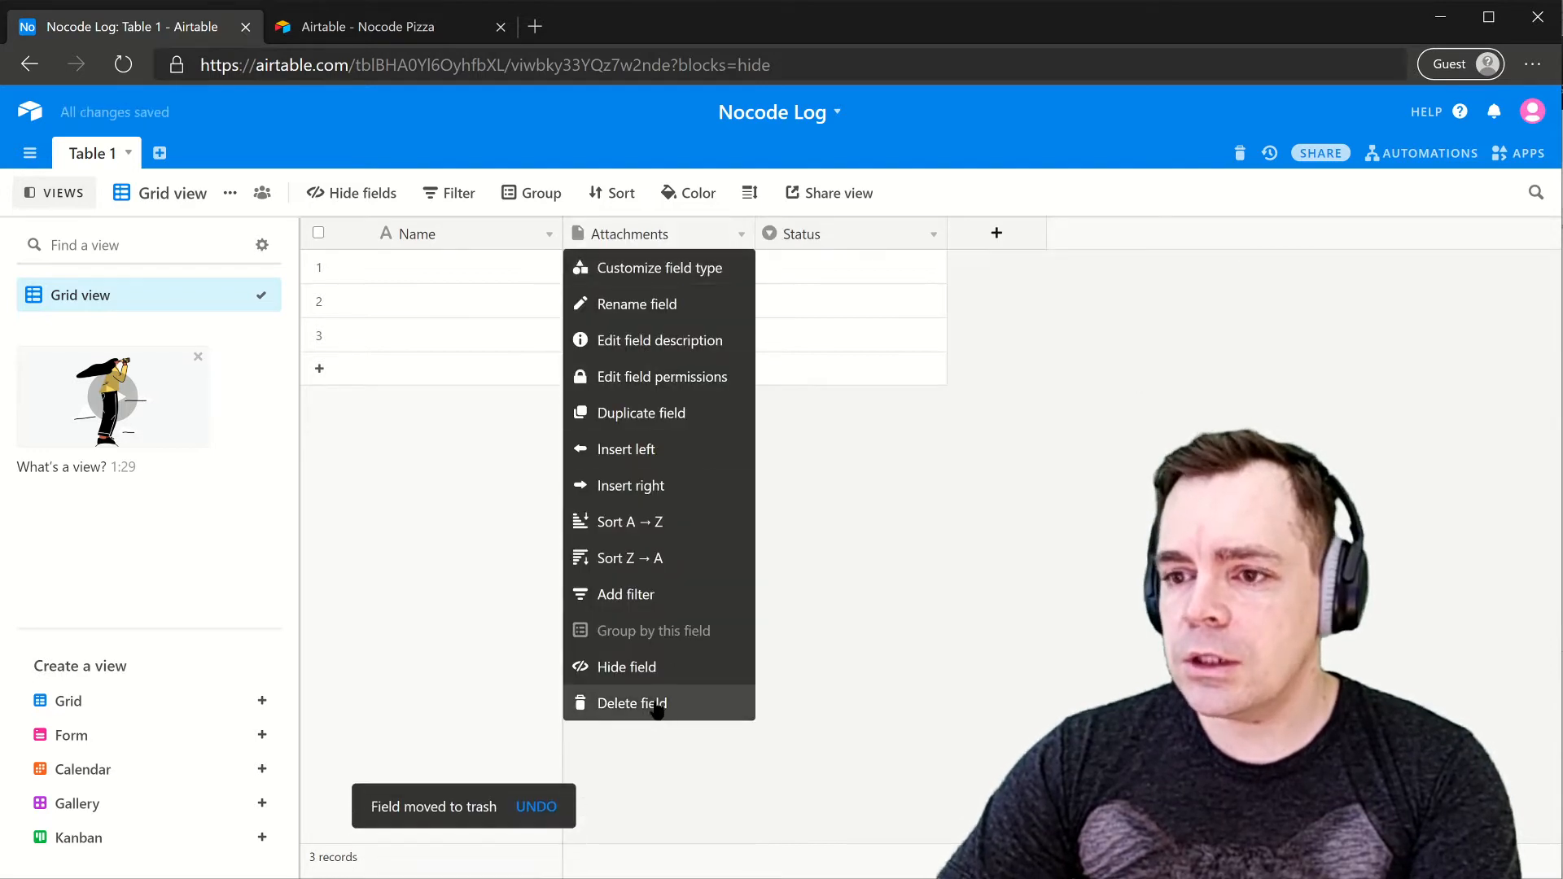
right_click(633, 234)
left_click(662, 700)
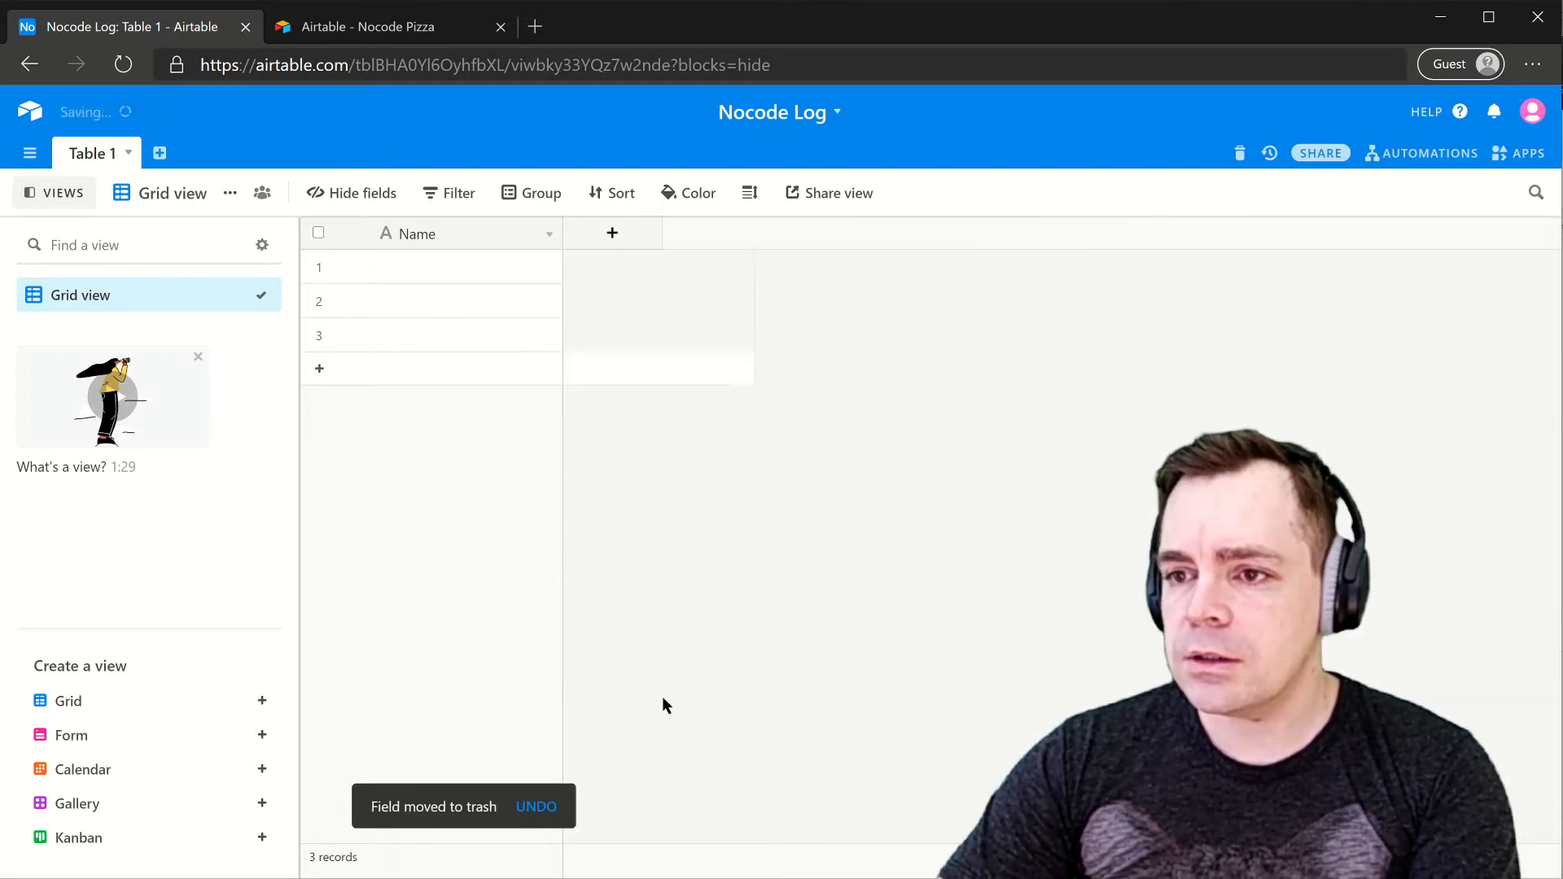
- Add a new field named URL with the URL field type
left_click(620, 232)
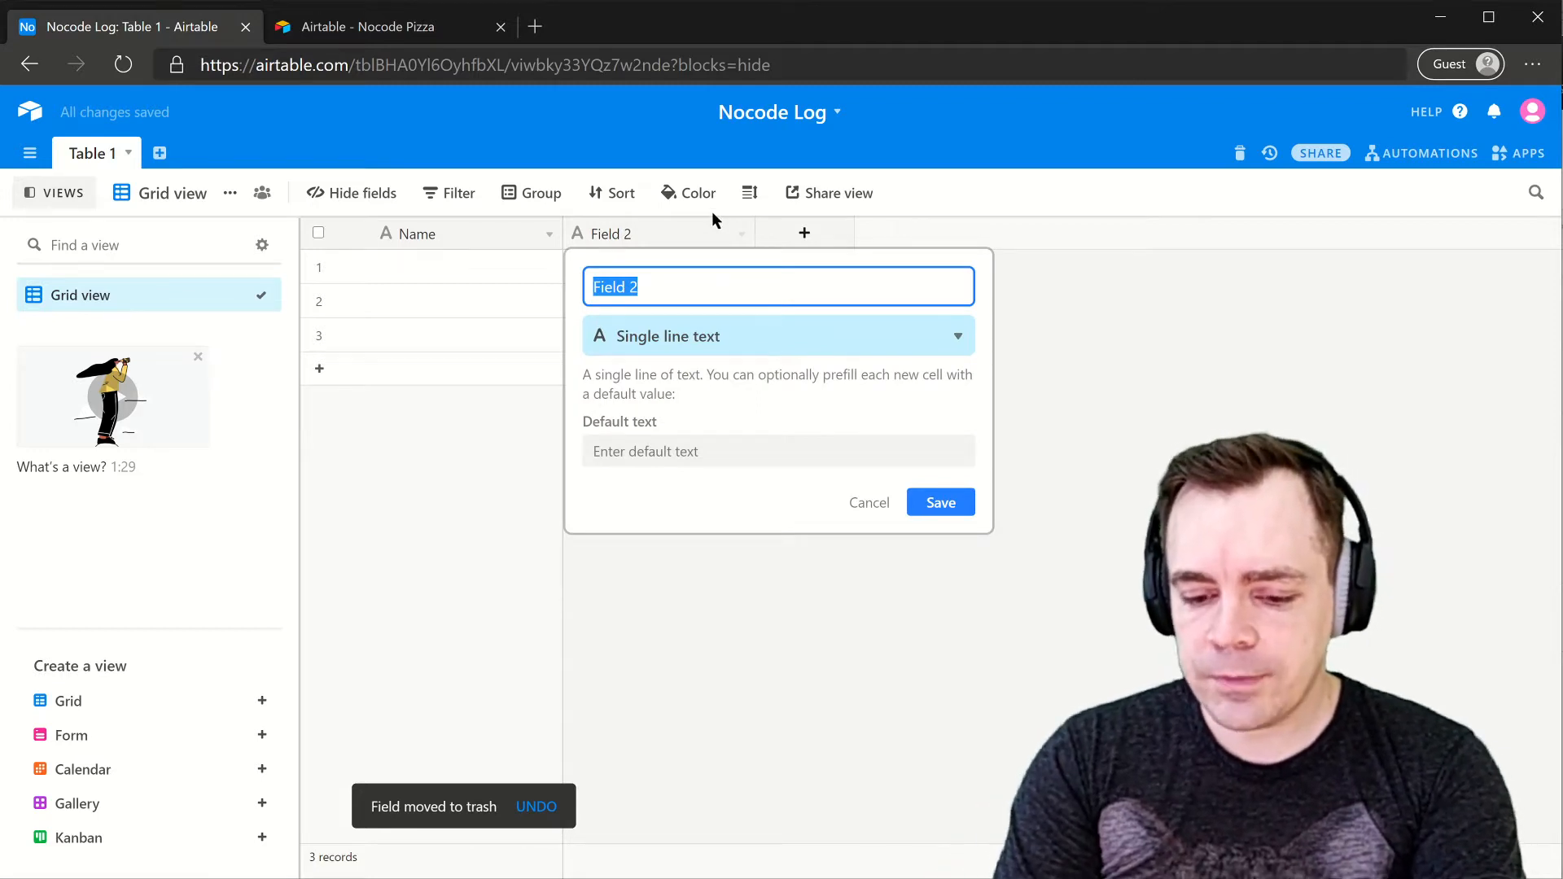
type("URL")
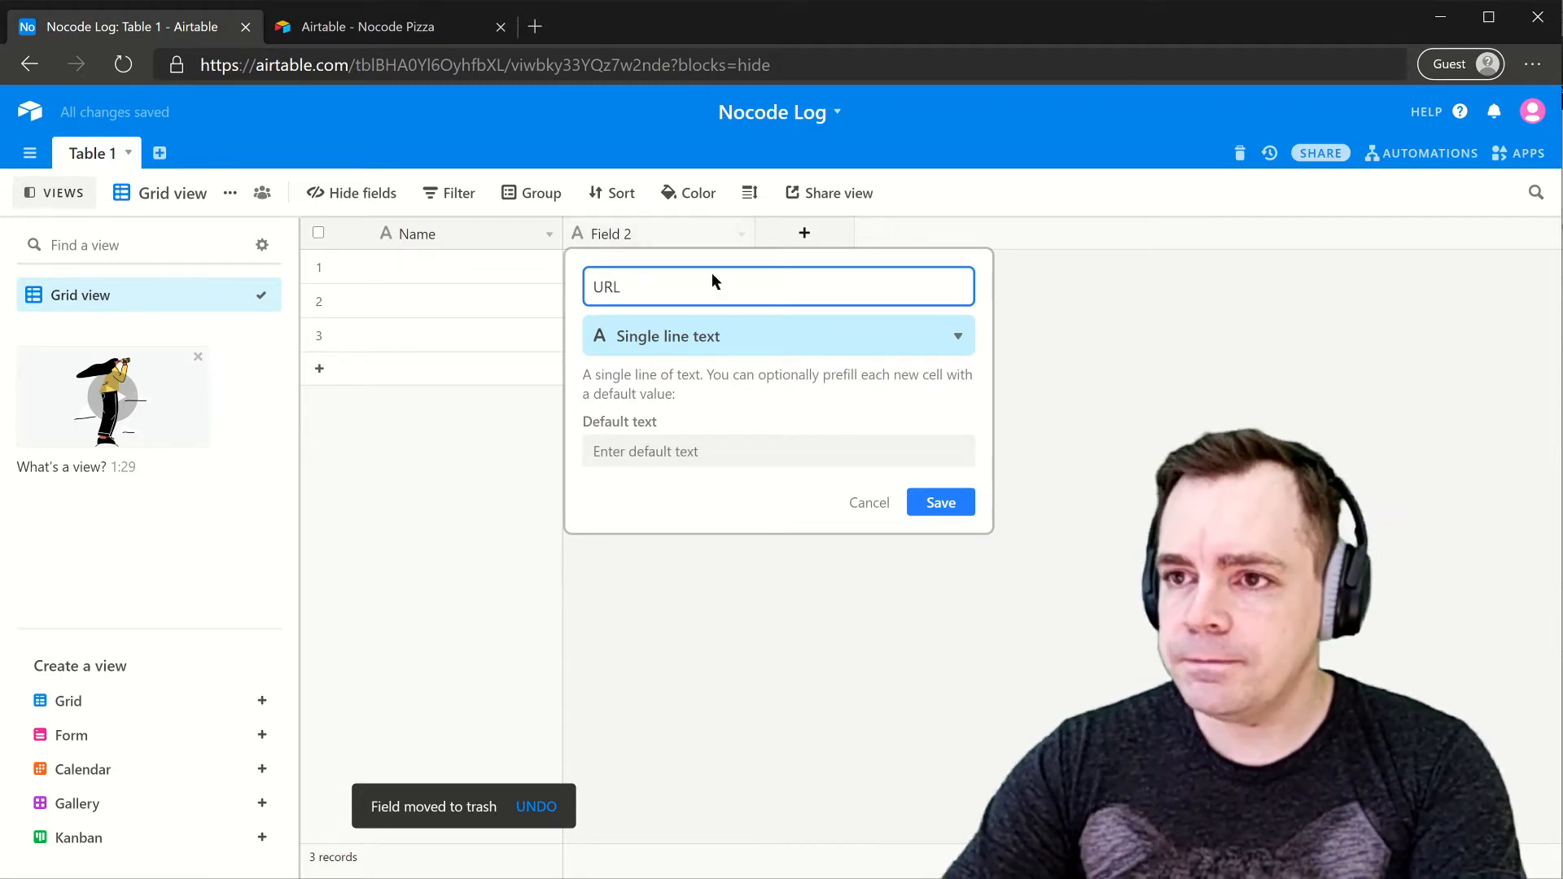
left_click(699, 338)
type("link")
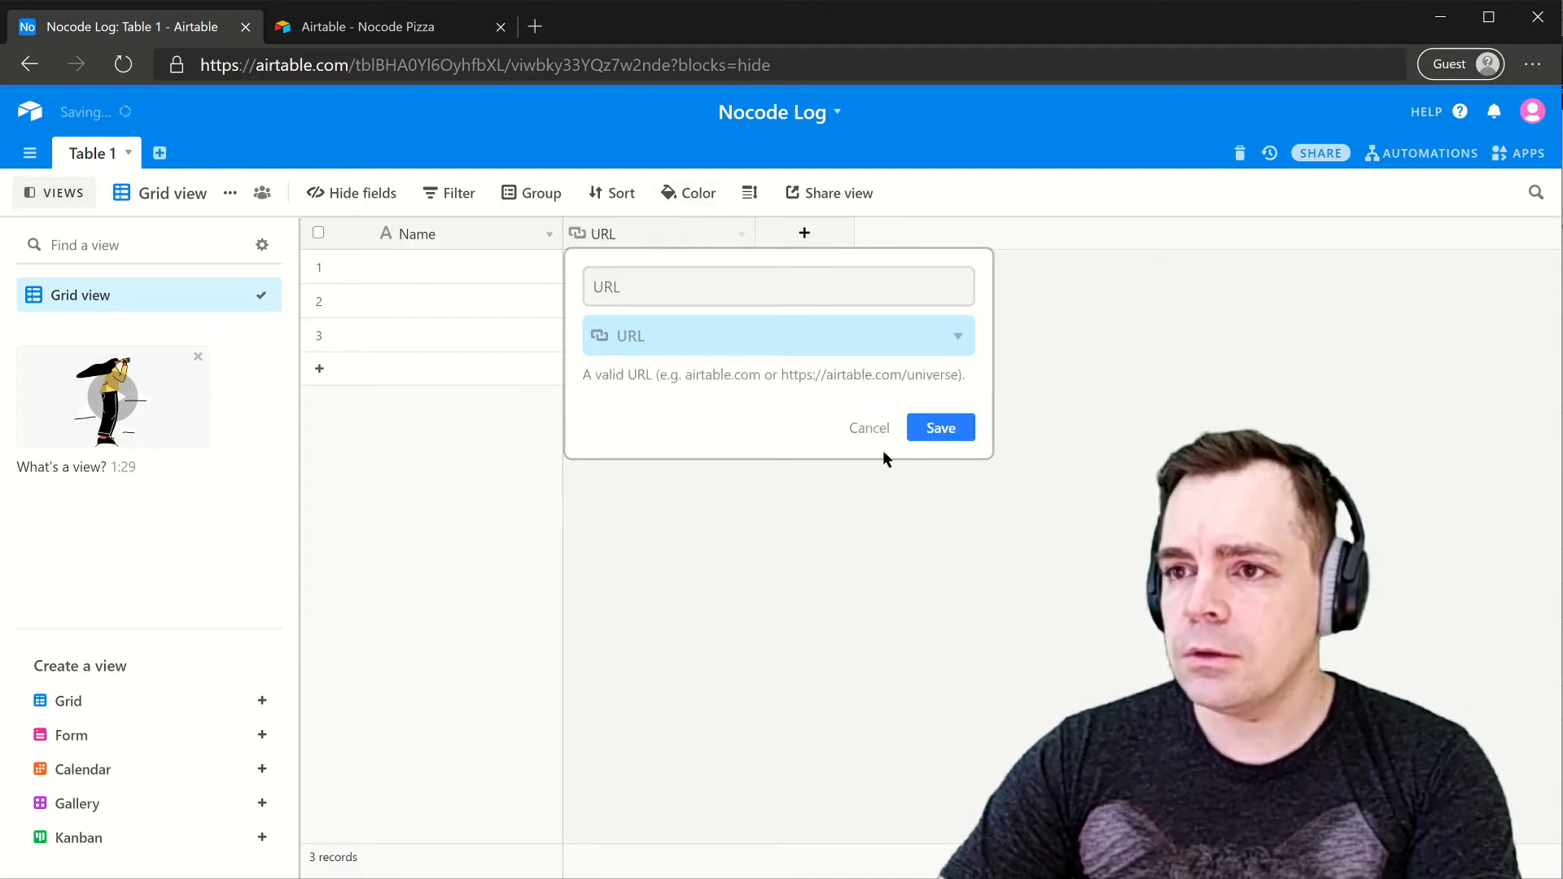
left_click(435, 262)
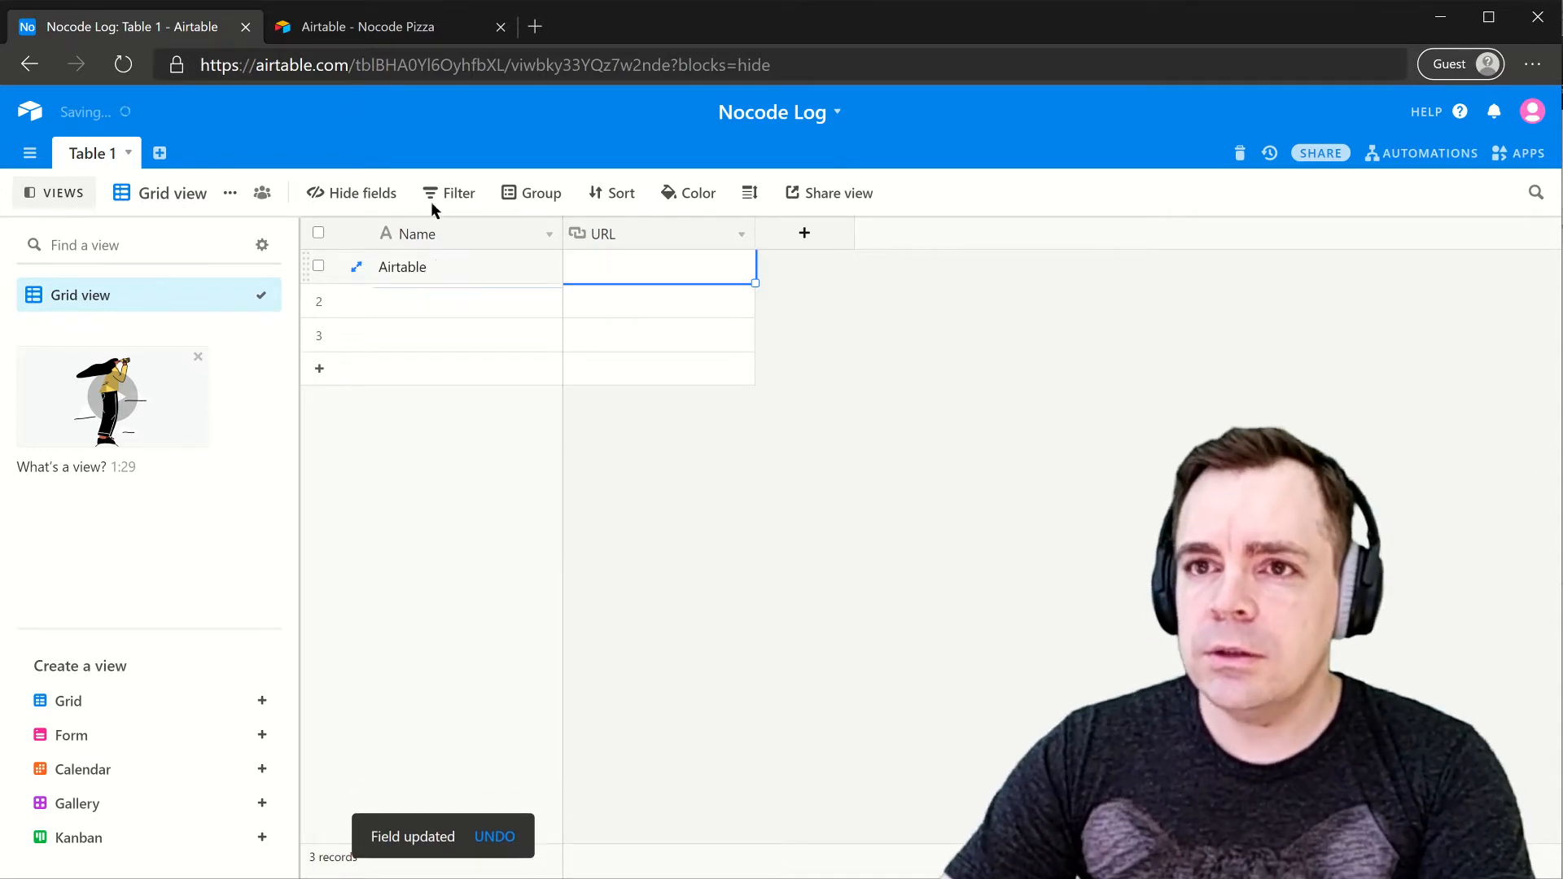
left_click(352, 65)
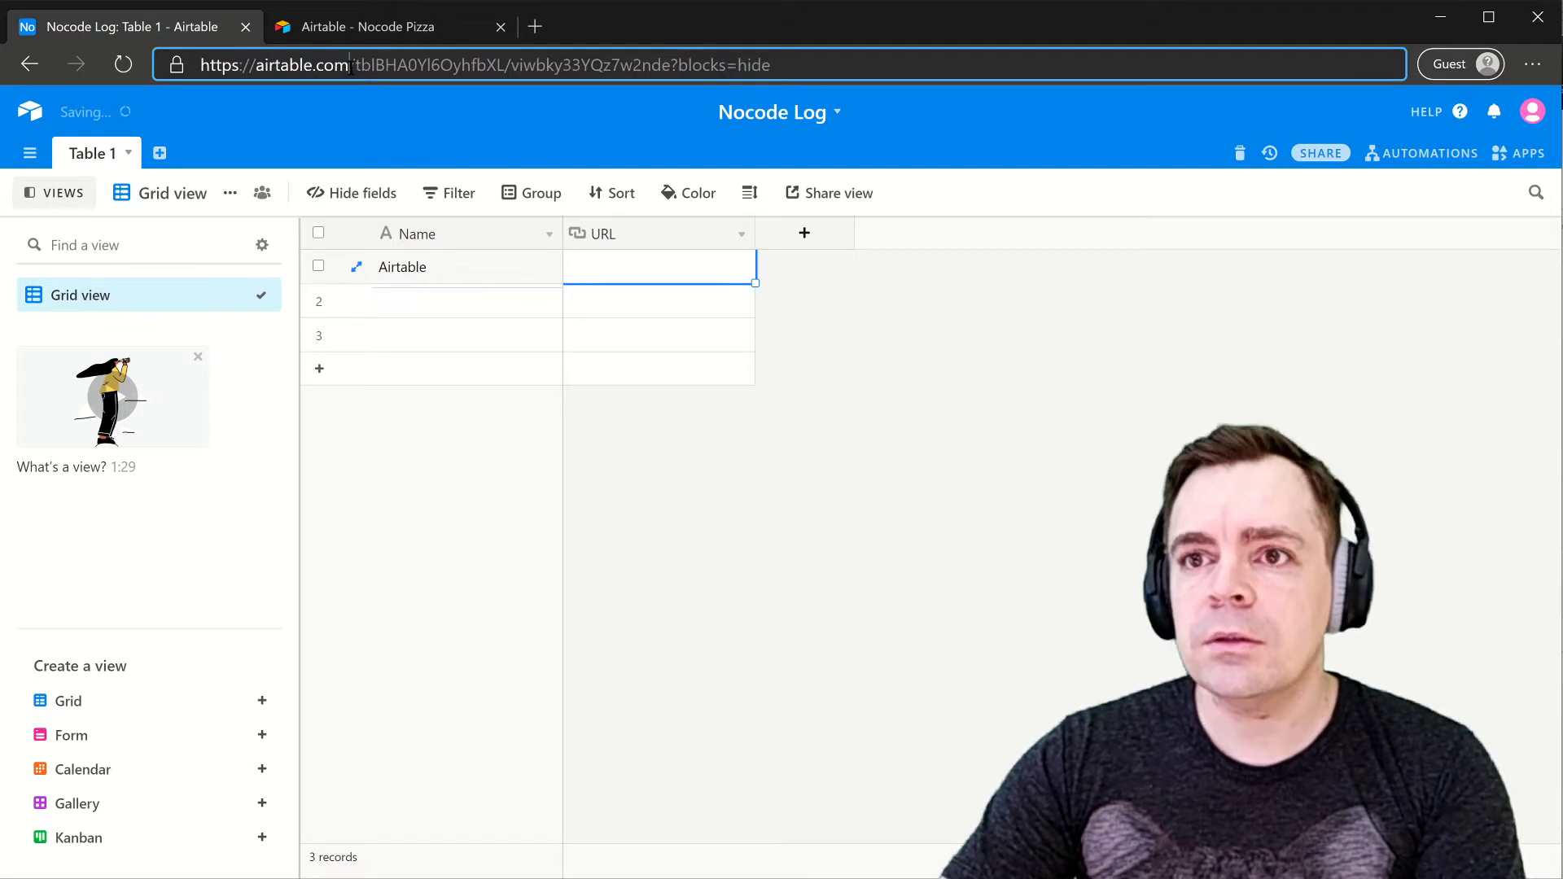
left_click(656, 267)
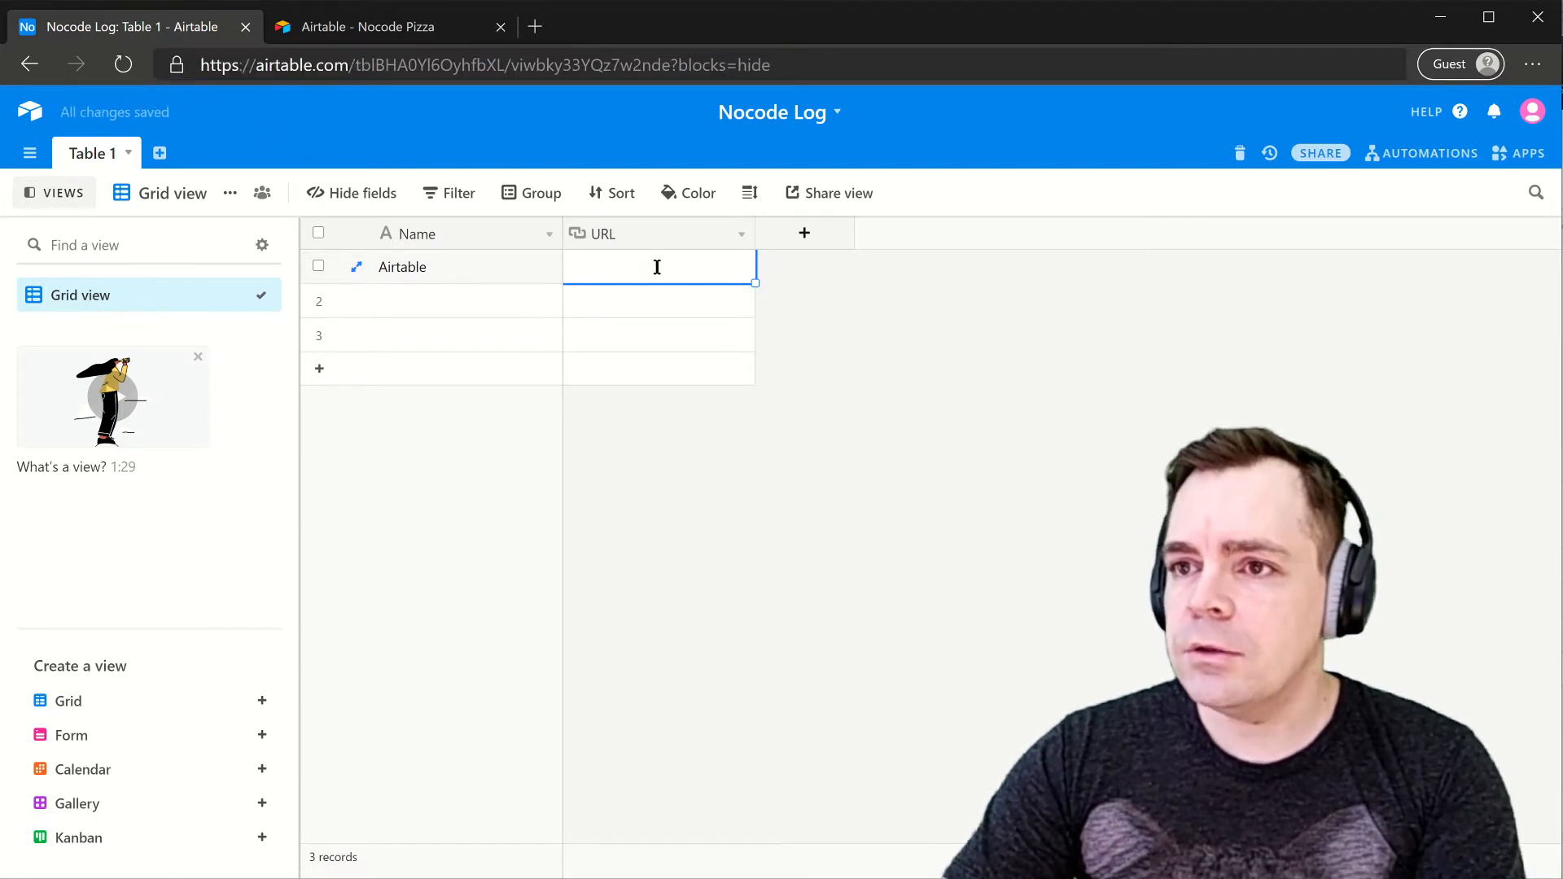
key("Return")
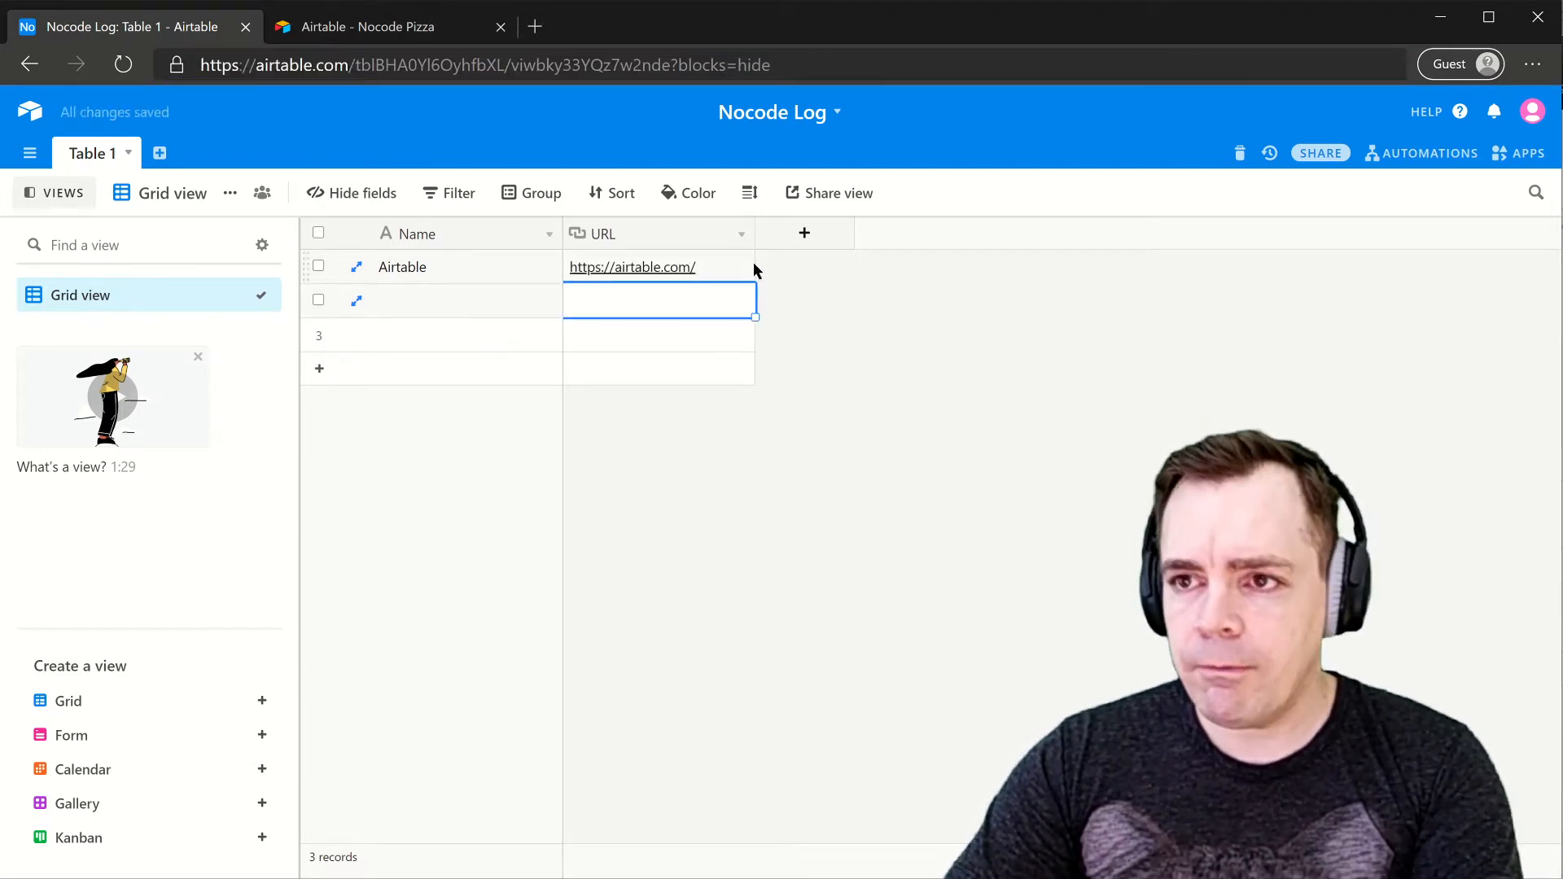
left_click(800, 233)
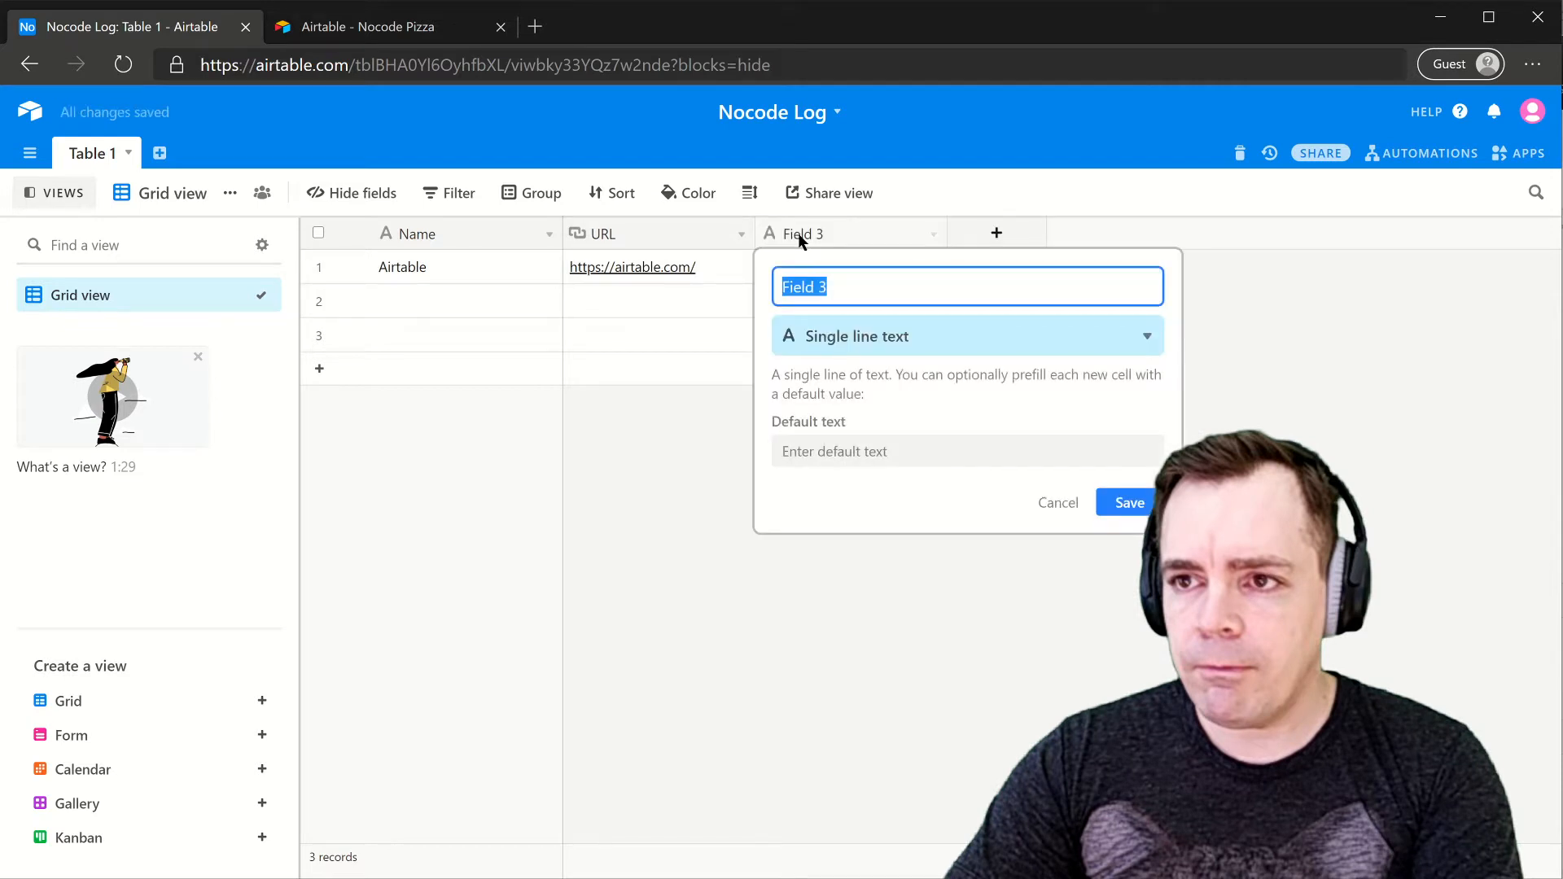
- Name the new field Button and give it the Button field type
type("Button")
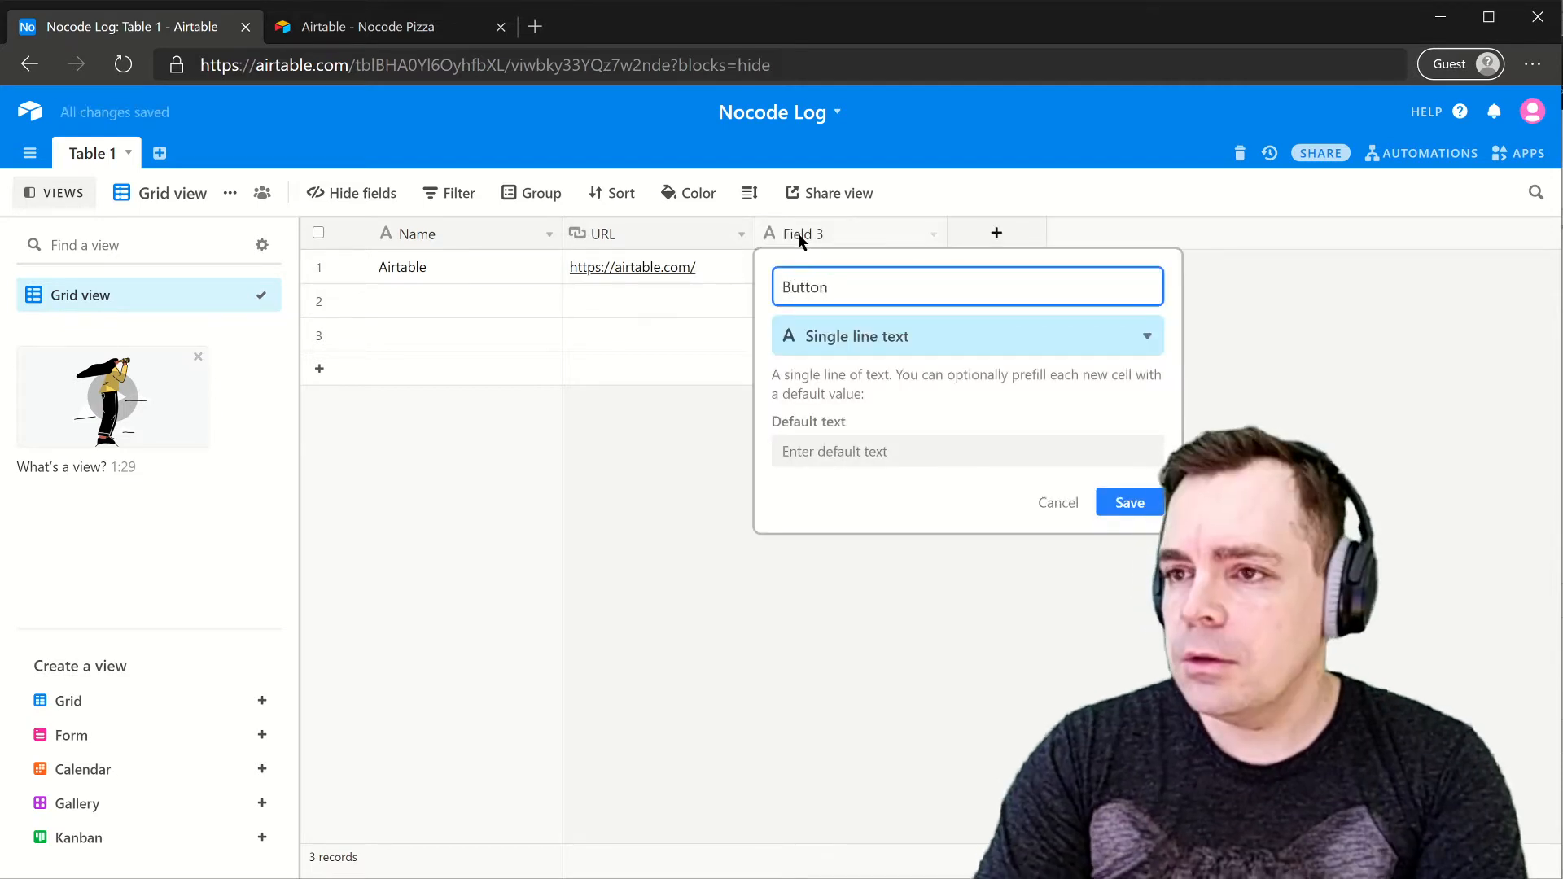
left_click(950, 351)
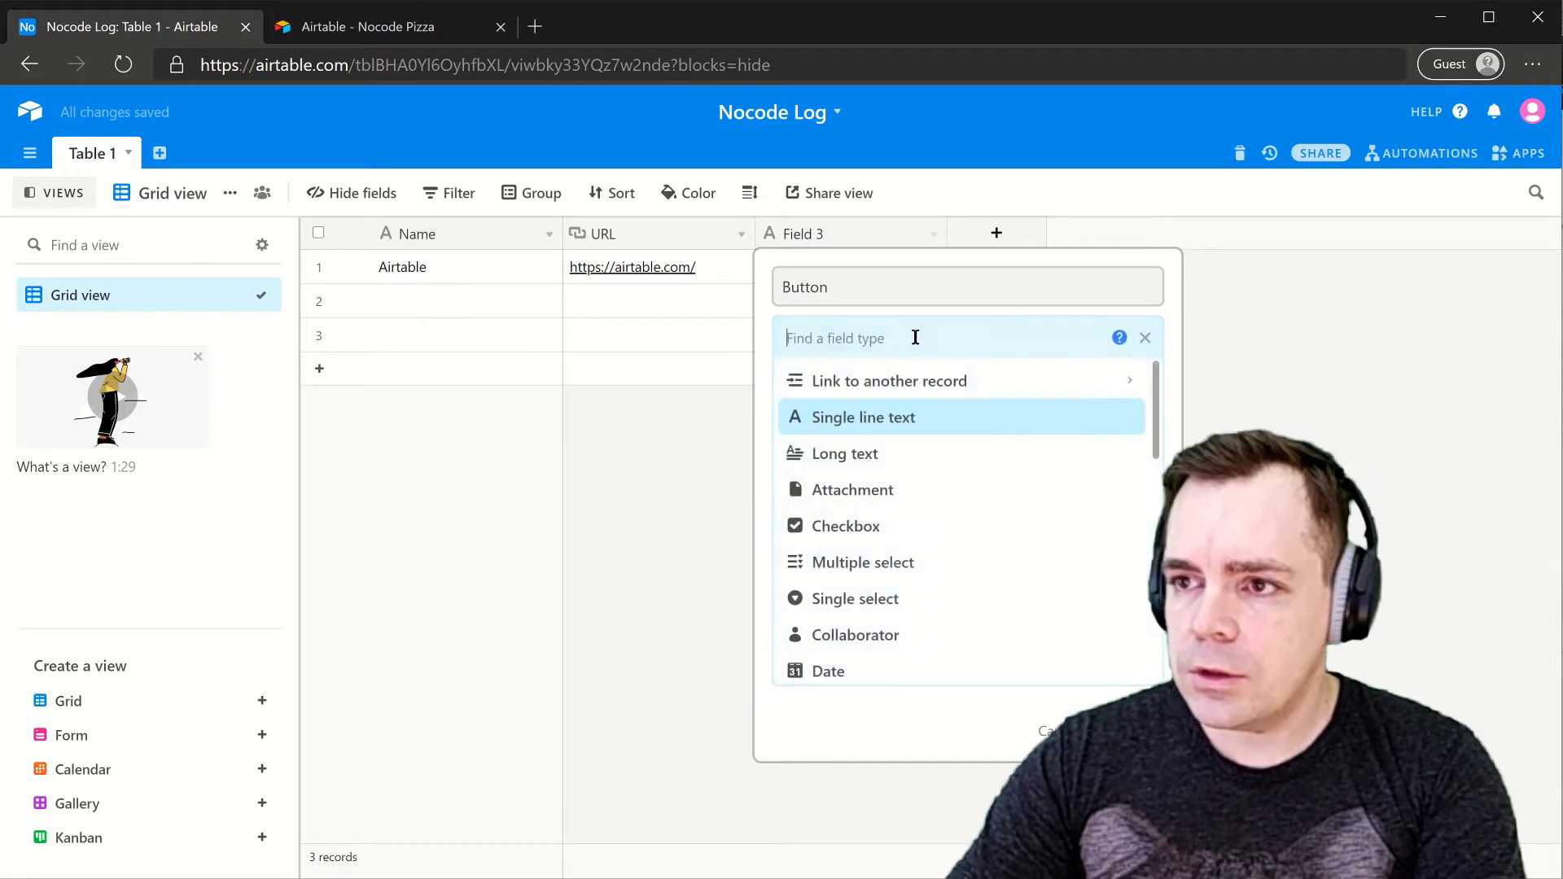
type("battun")
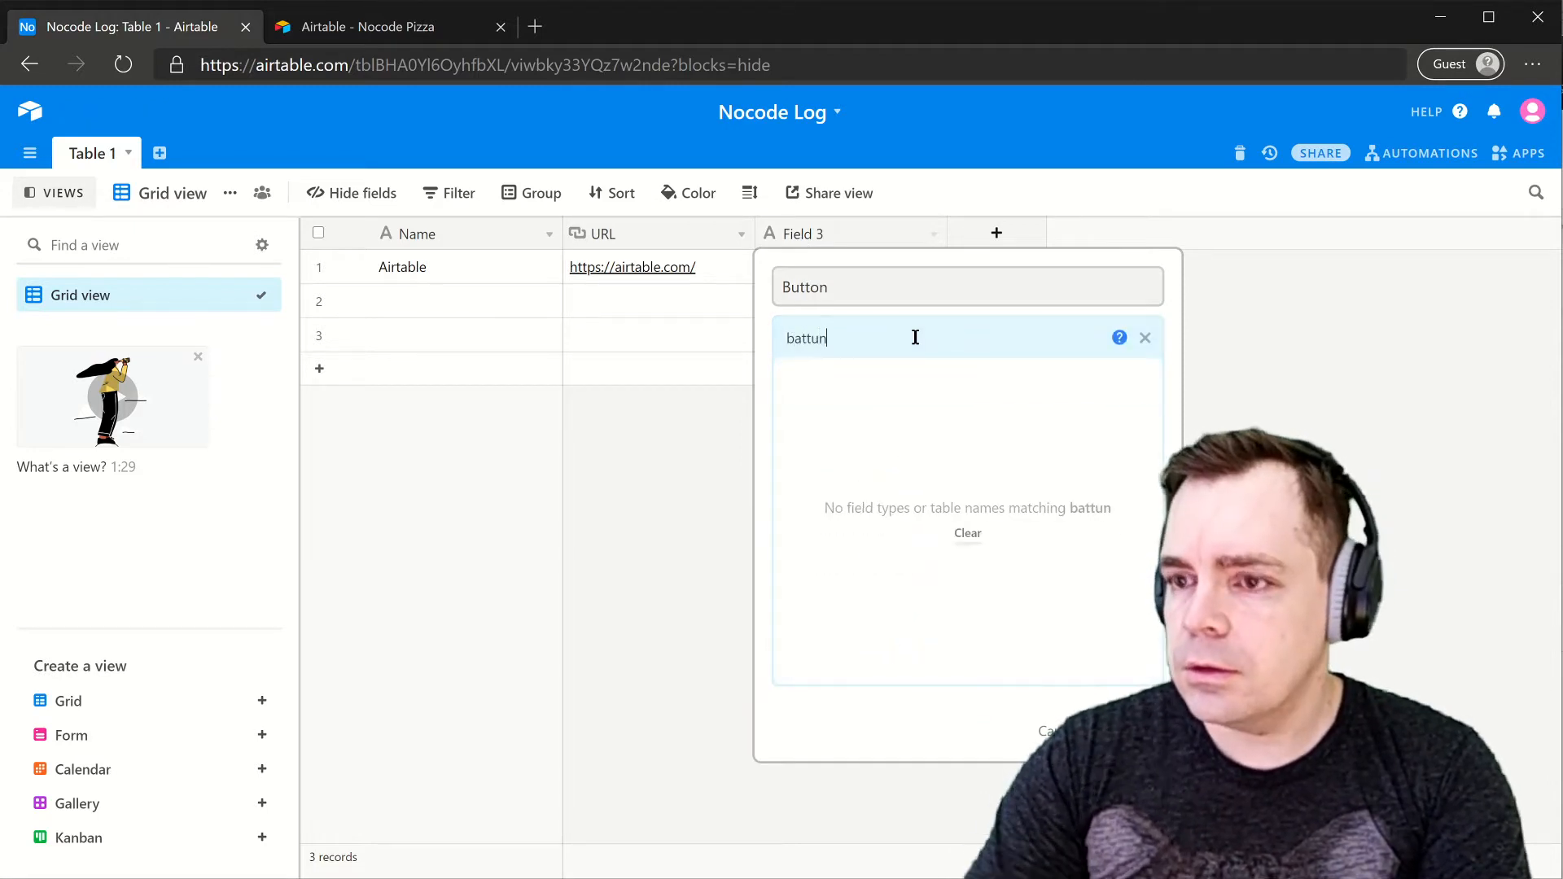
key("BackSpace")
key("BackSpace")
type("utt")
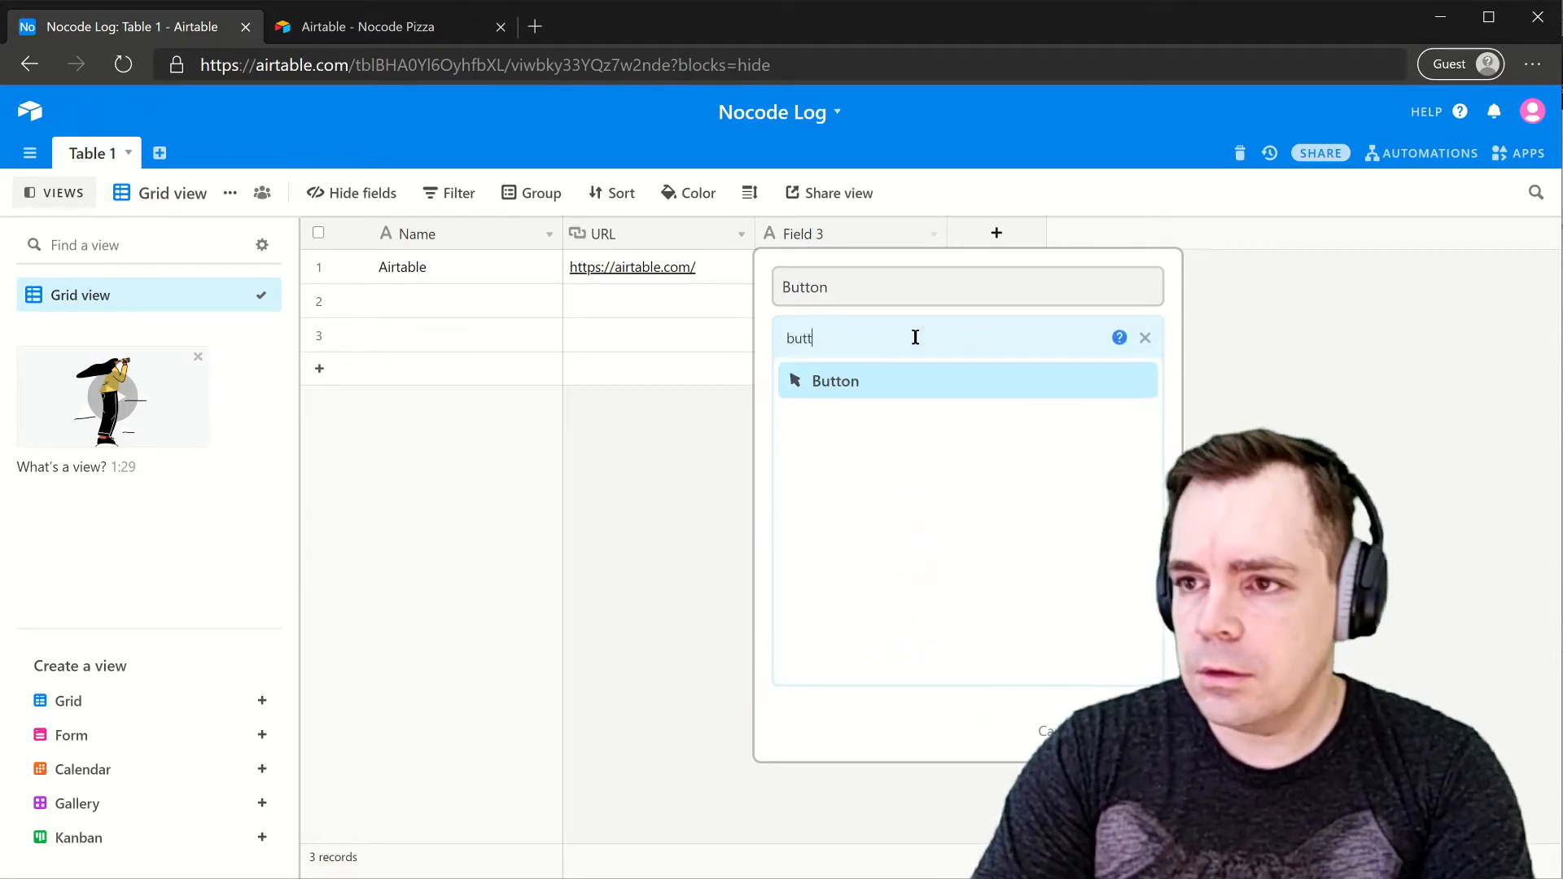
left_click(845, 383)
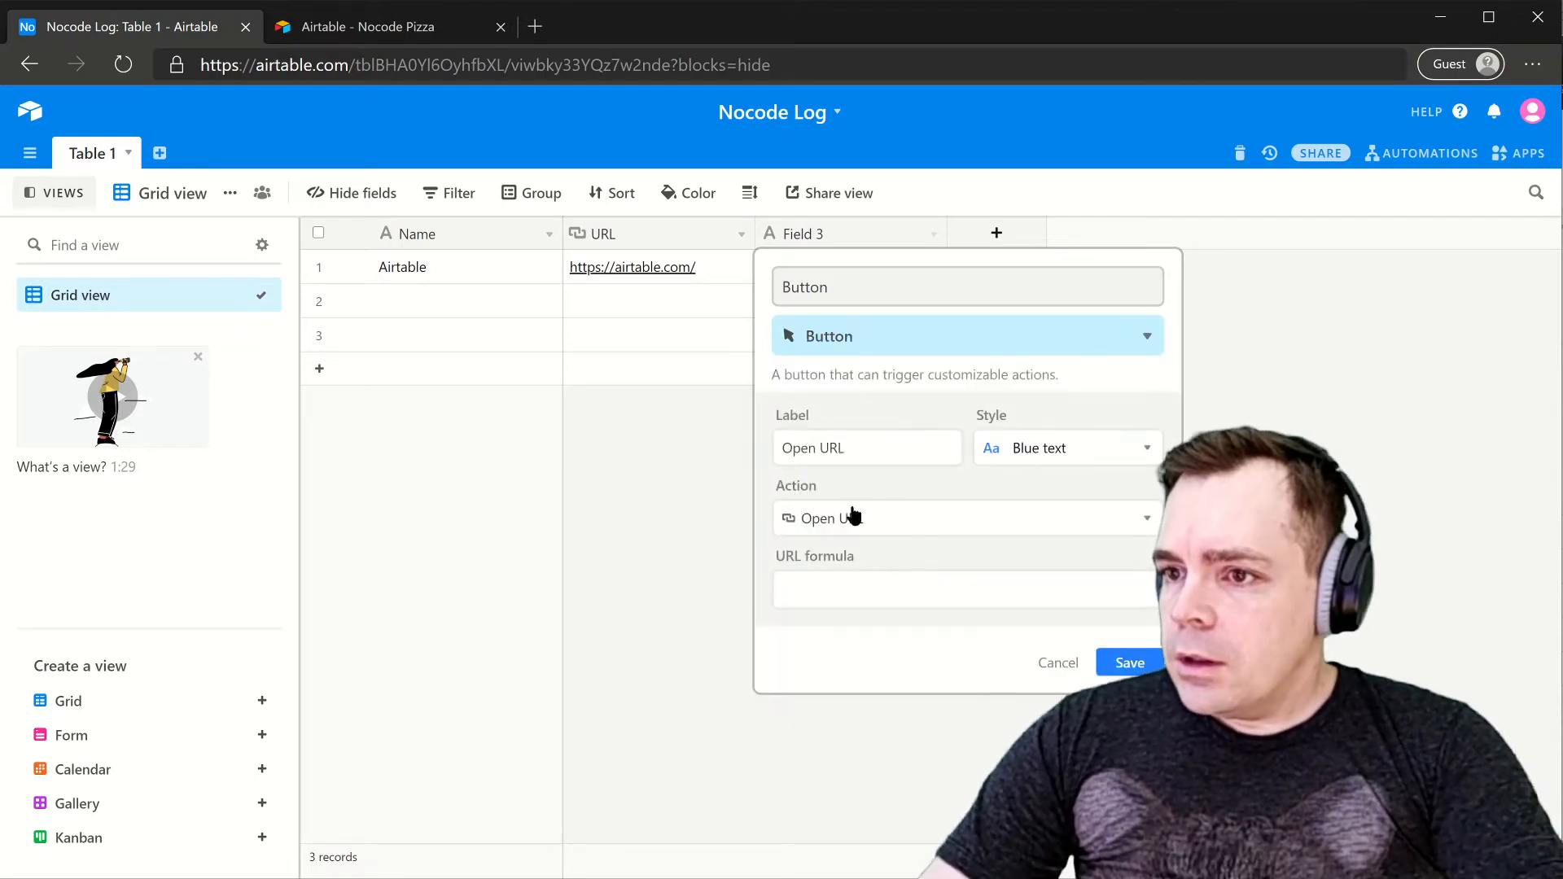
- Label the button Open, style it solid blue, link it to URL, and move it before URL
left_click_drag(868, 446, 812, 452)
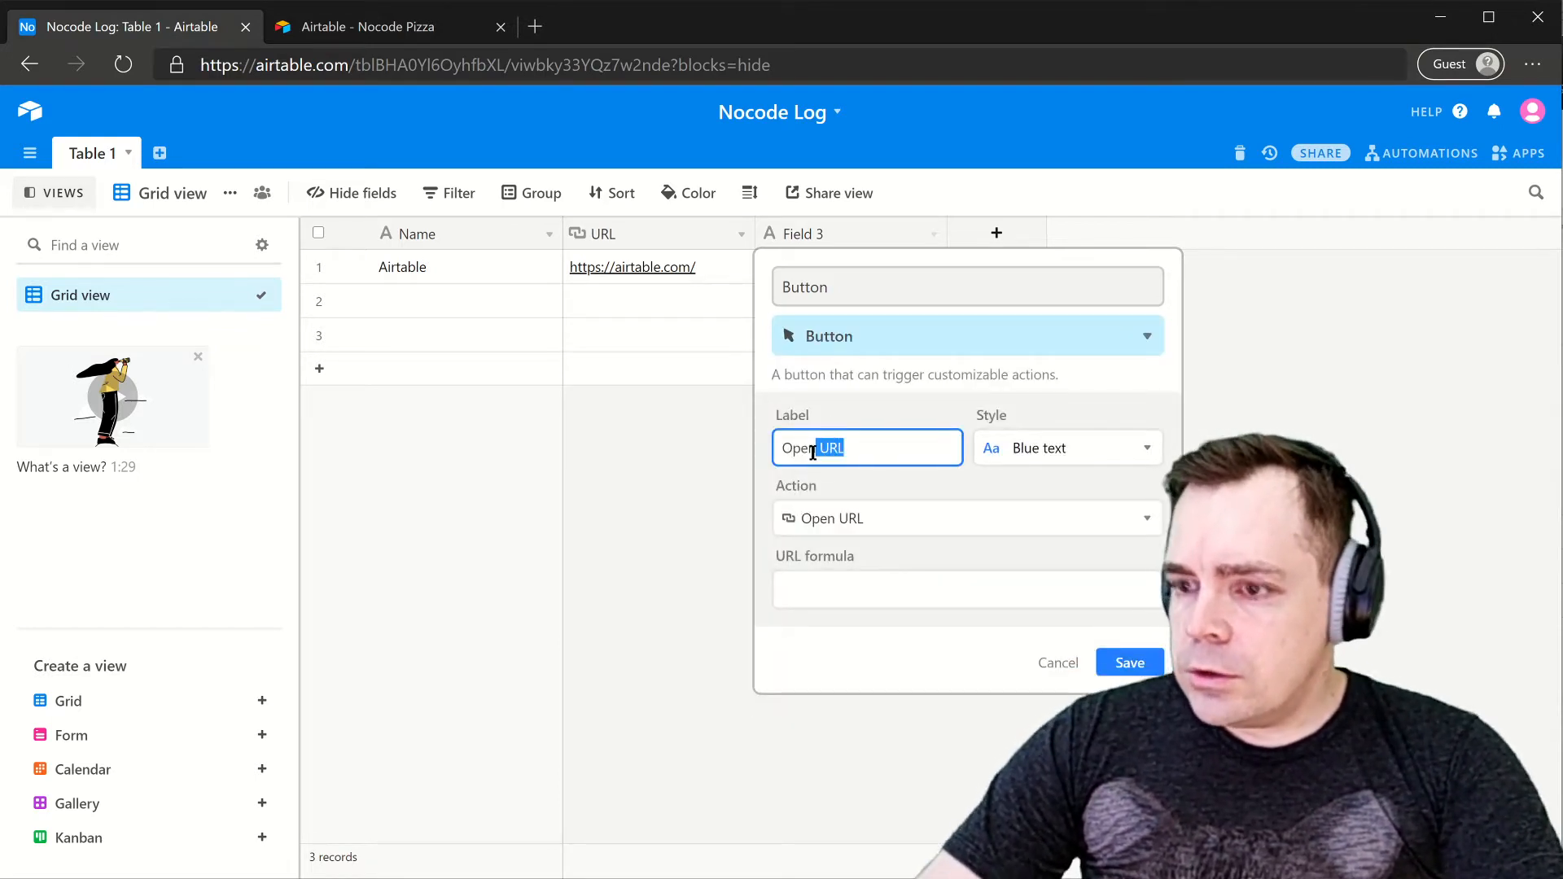
key("BackSpace")
left_click(1042, 457)
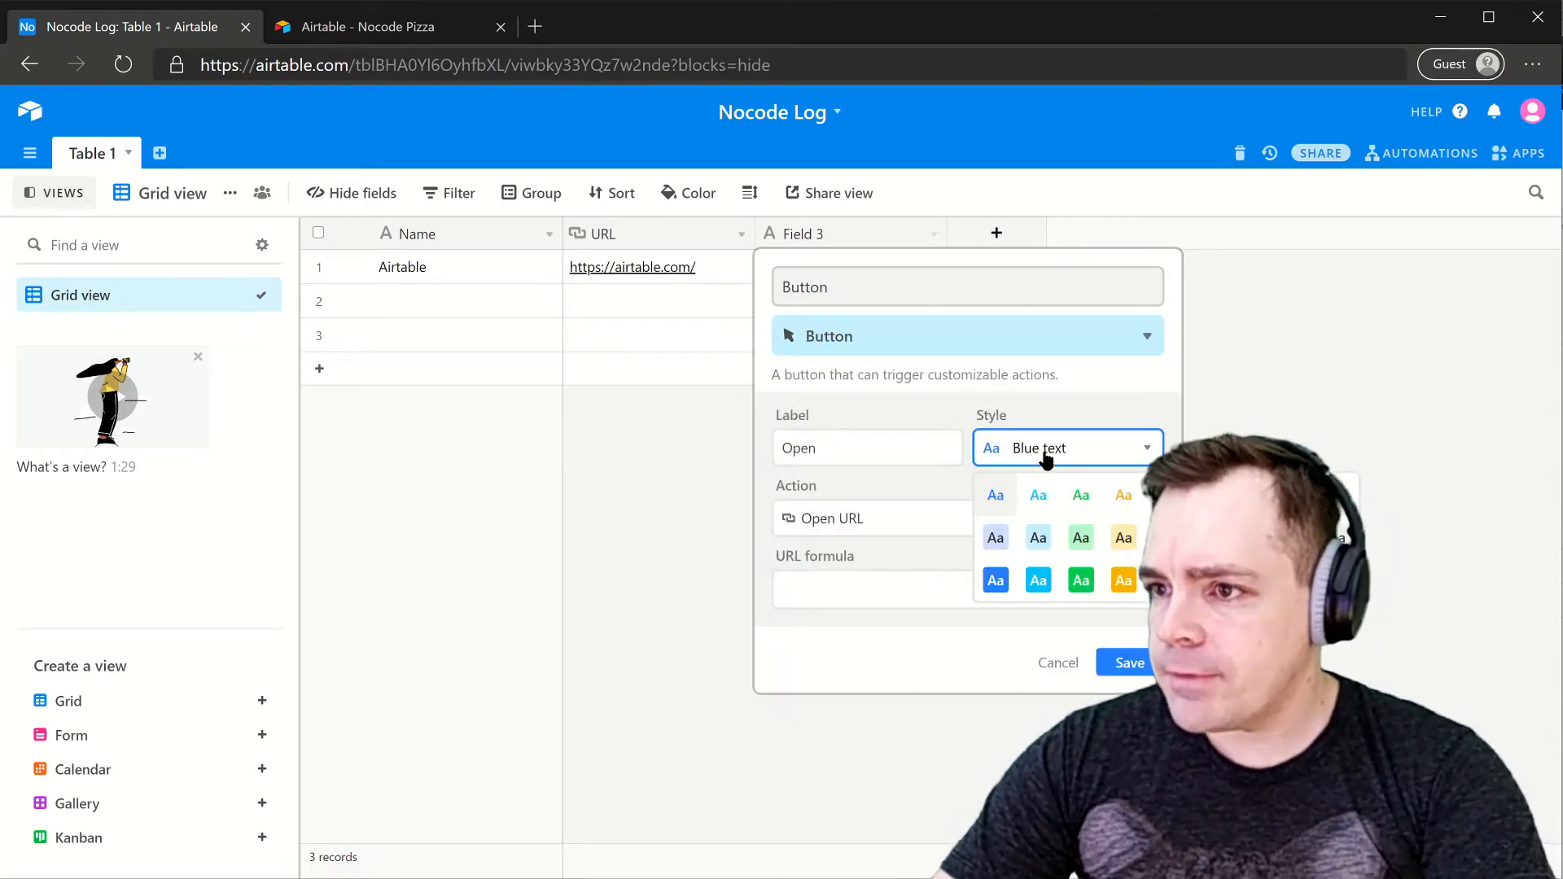
left_click(996, 581)
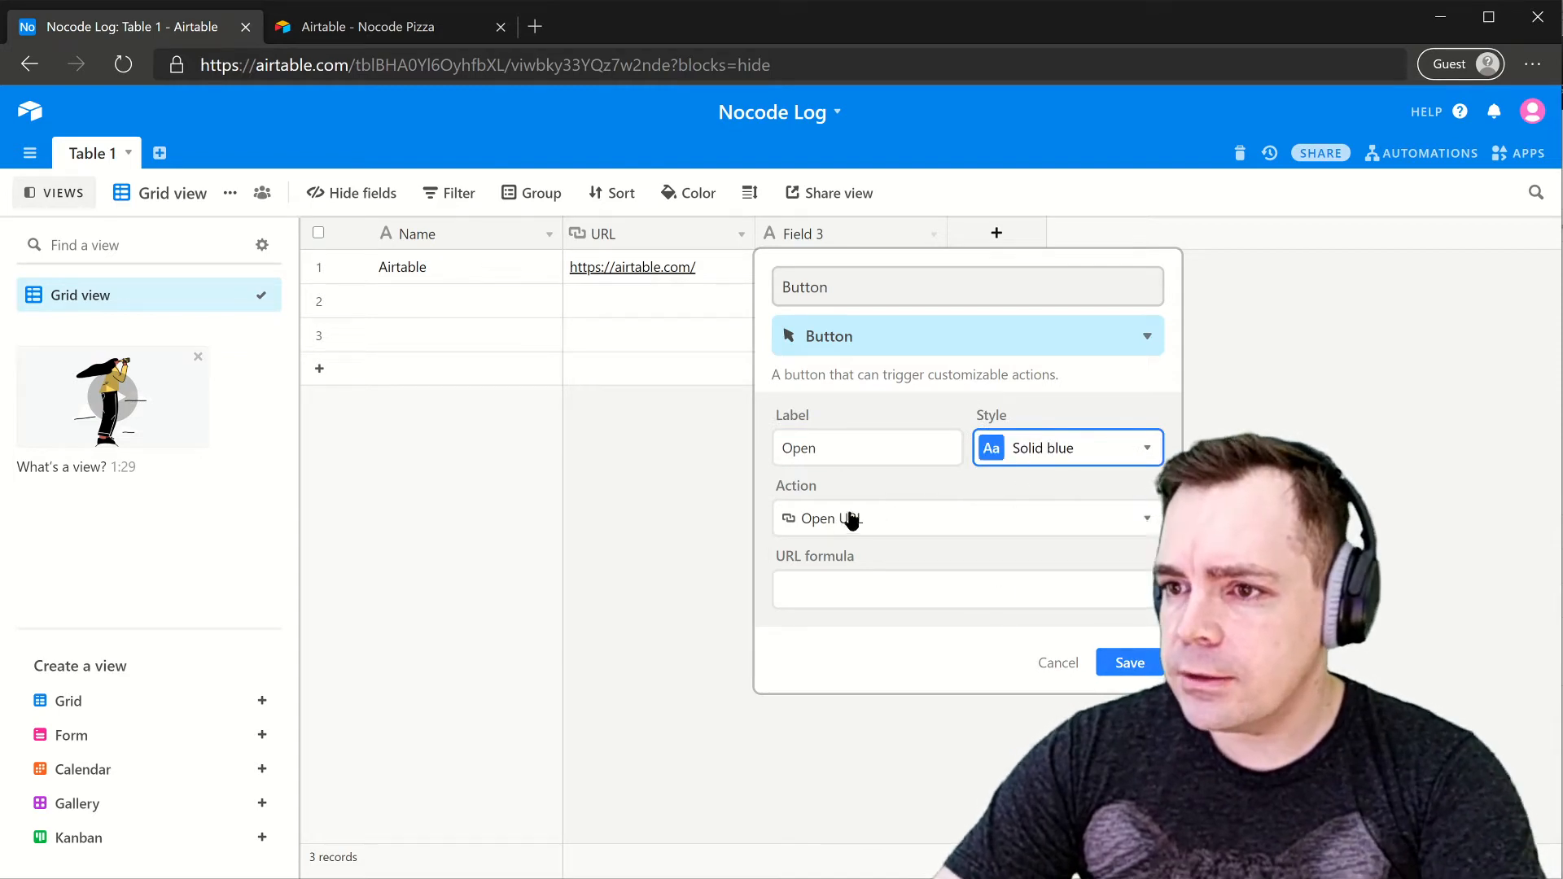
left_click(828, 576)
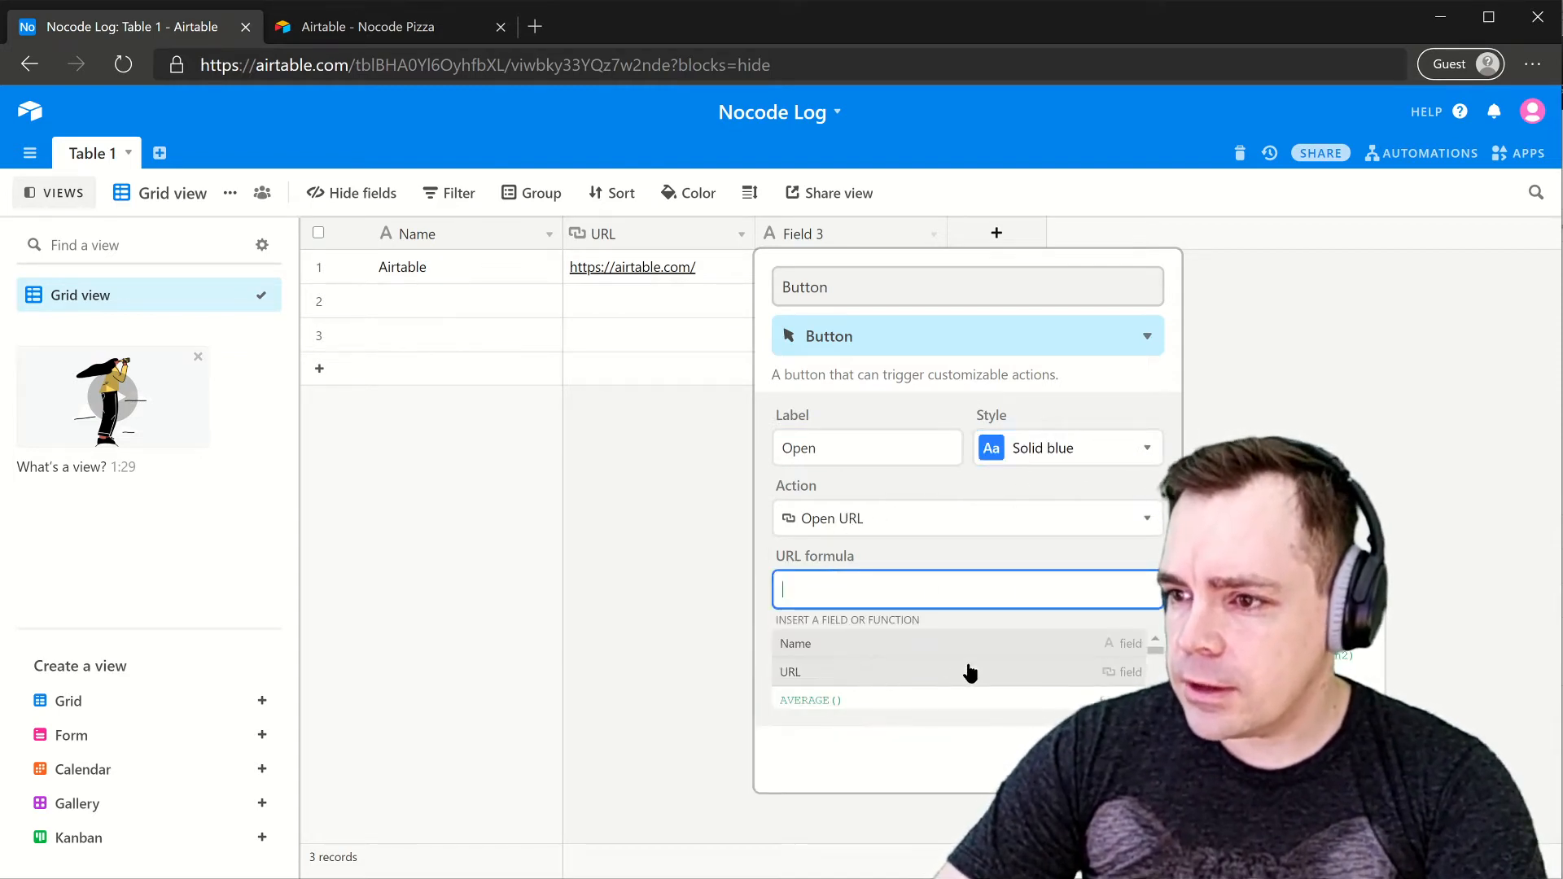
left_click(899, 671)
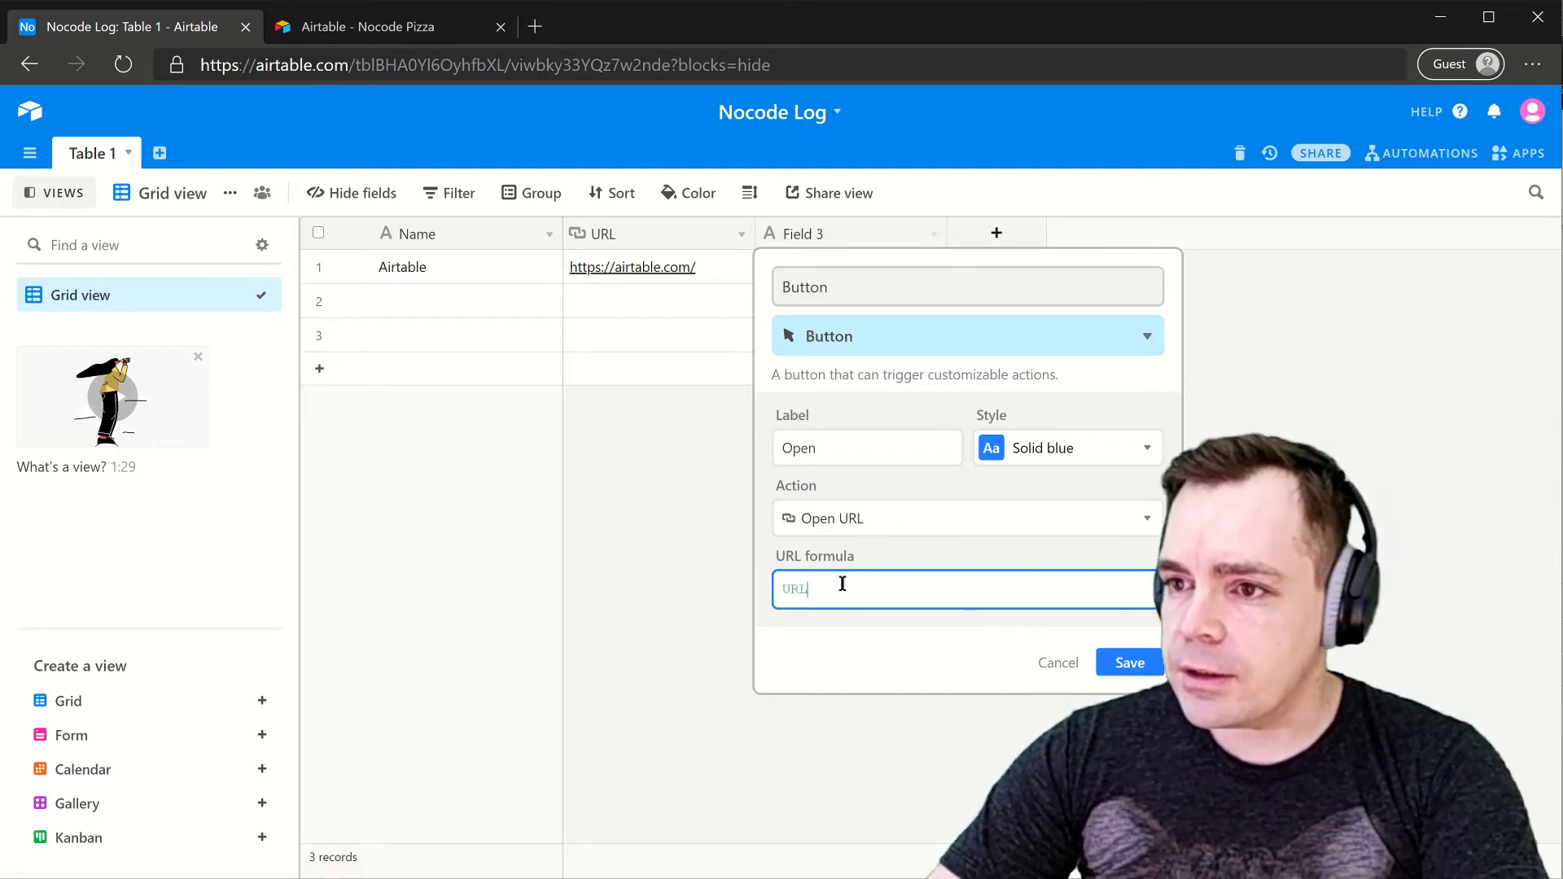
left_click(1124, 664)
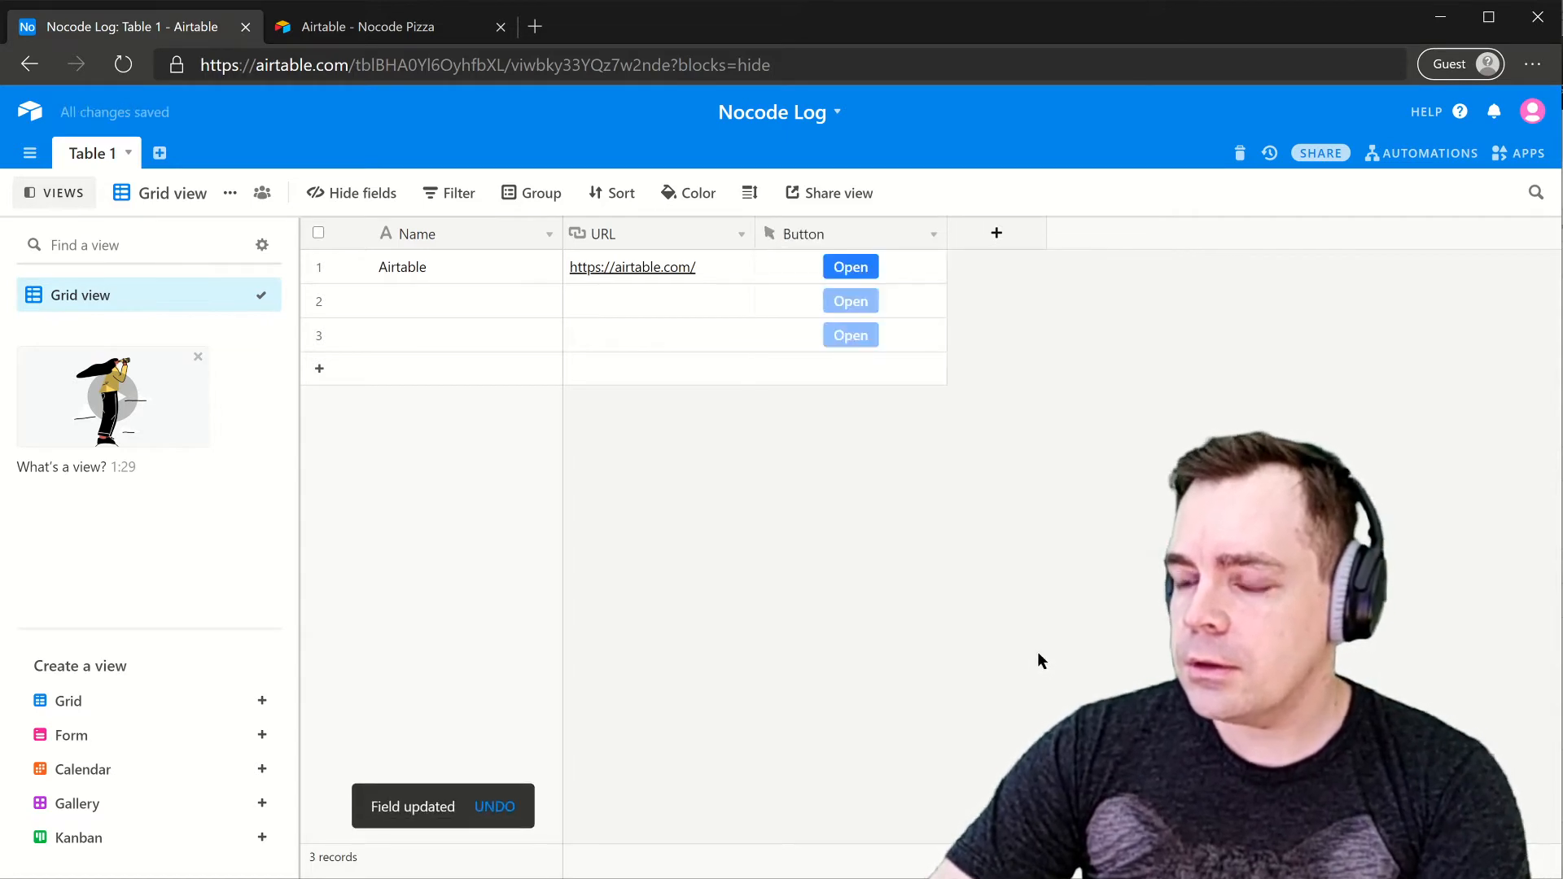
left_click_drag(827, 231, 569, 237)
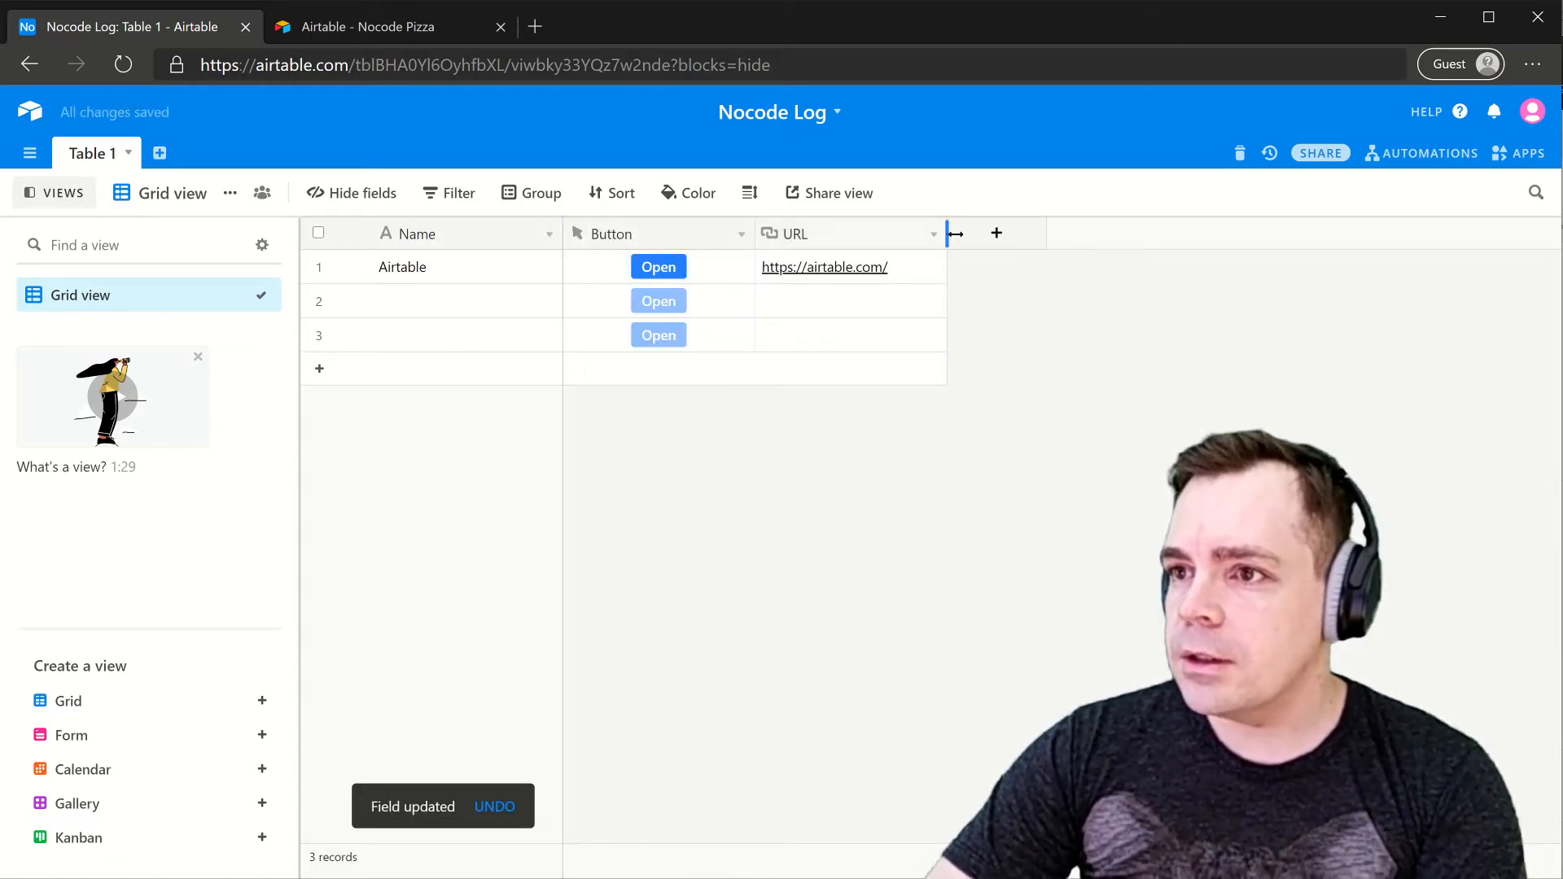
key("ctrl+Tab")
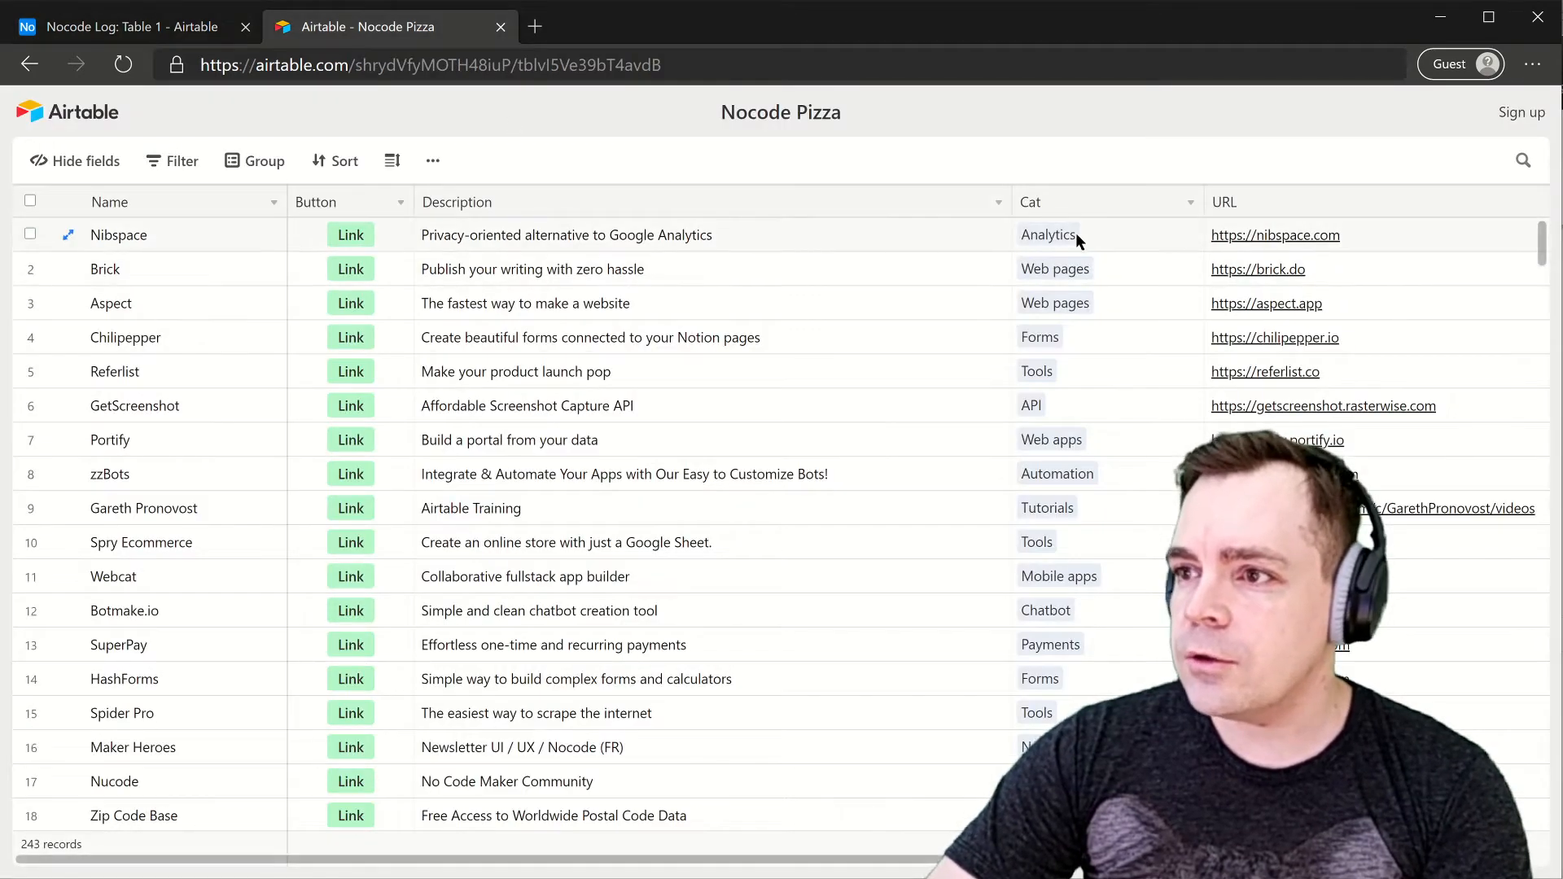
- After checking Nocode Pizza's Analytics category, add a multiple-select Category field to Table 1
left_click(1051, 236)
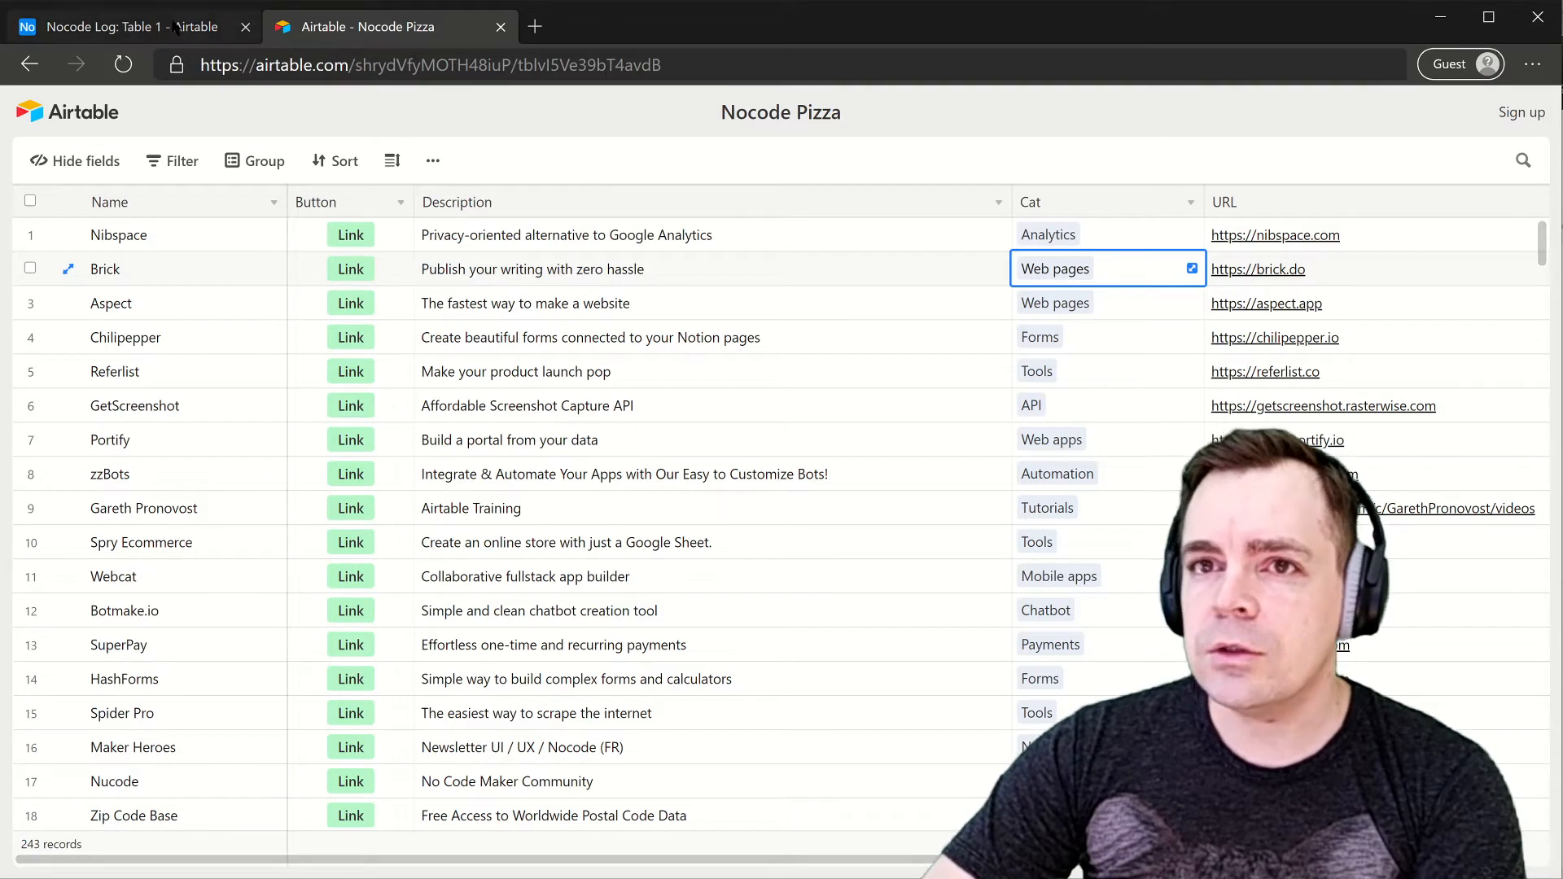
key("ctrl+Tab")
left_click(972, 238)
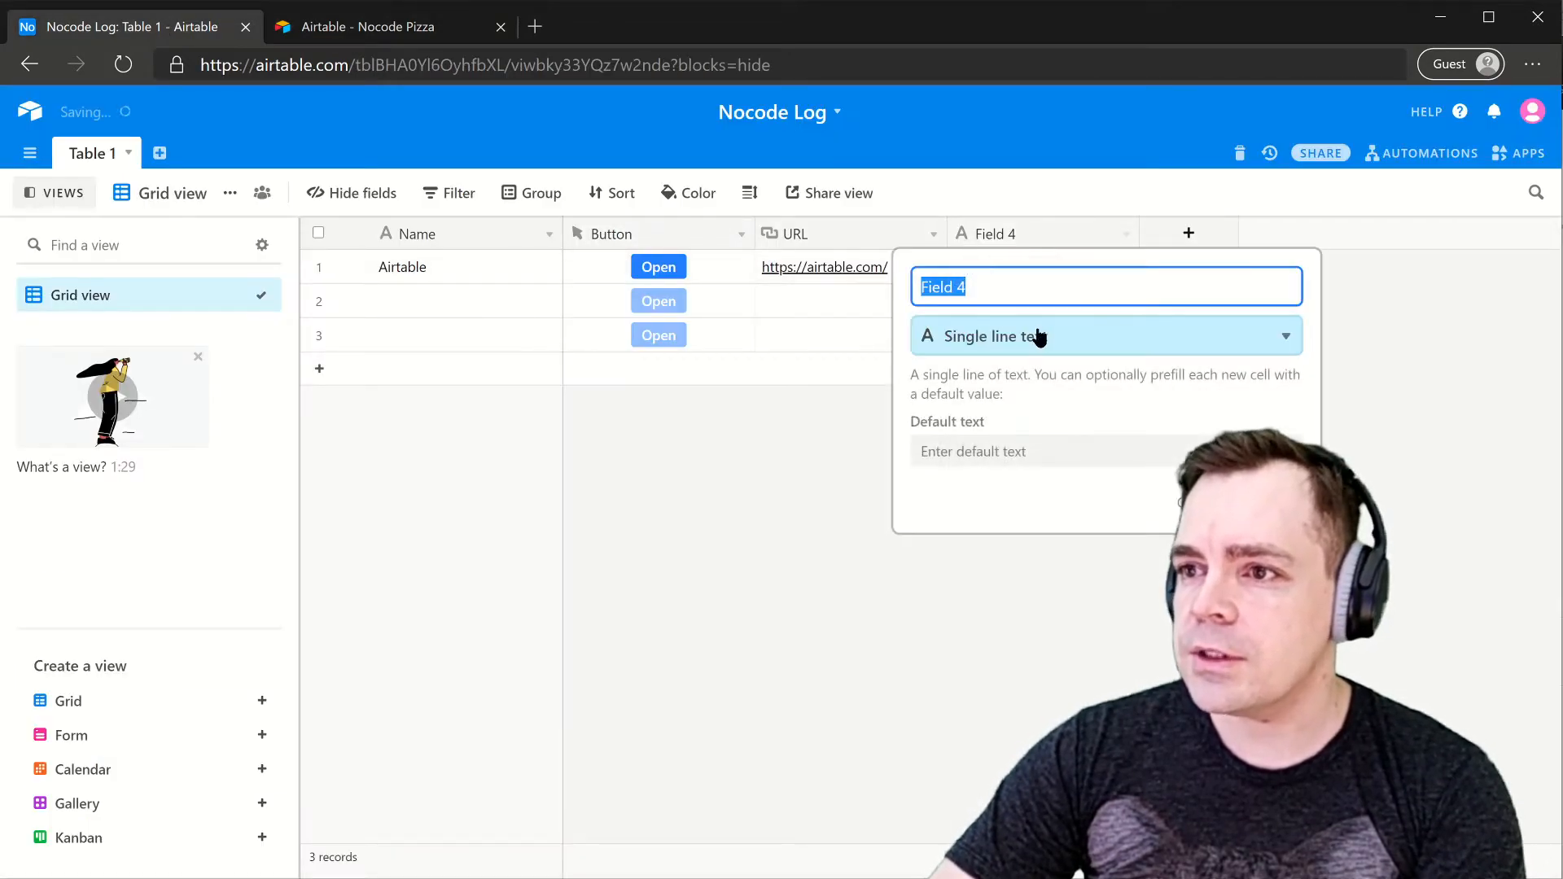
type("Cat")
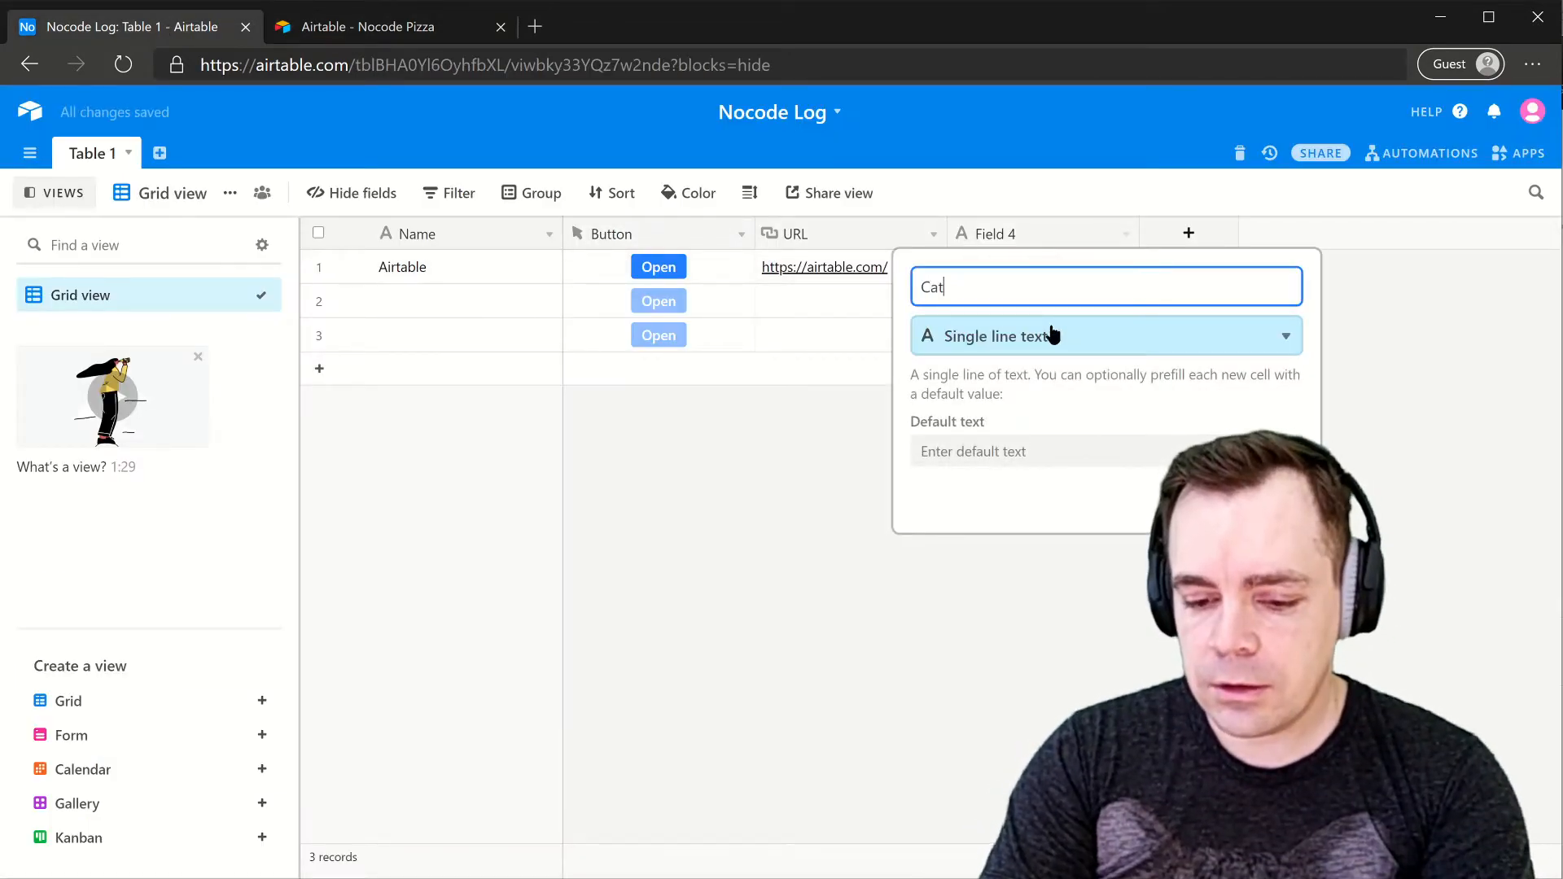
type("egory")
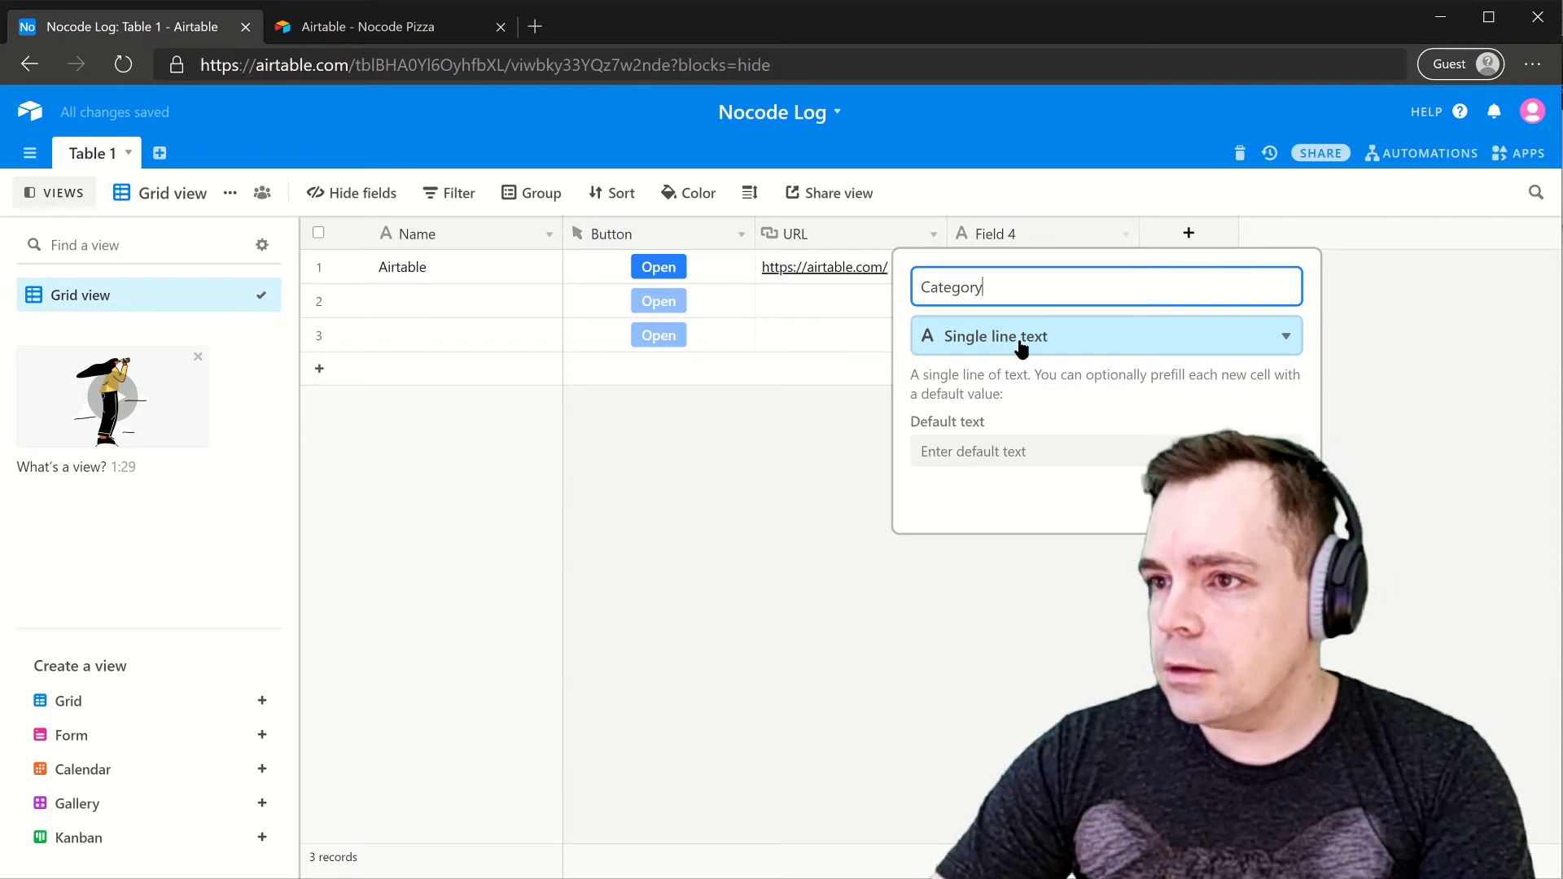
left_click(1021, 346)
type("see")
key("BackSpace")
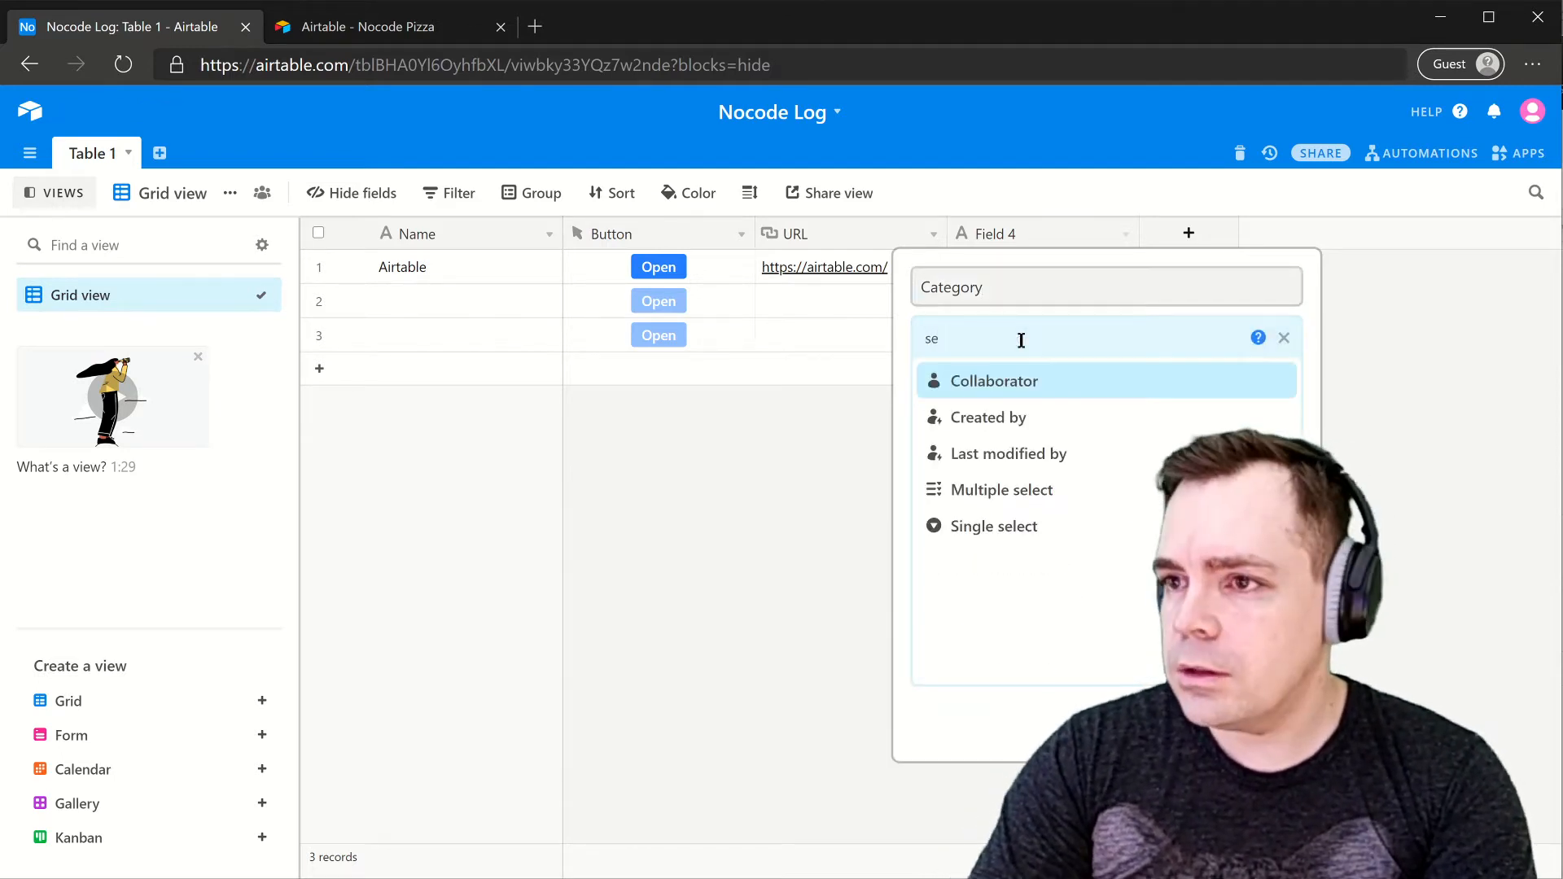
type("le")
left_click(1008, 396)
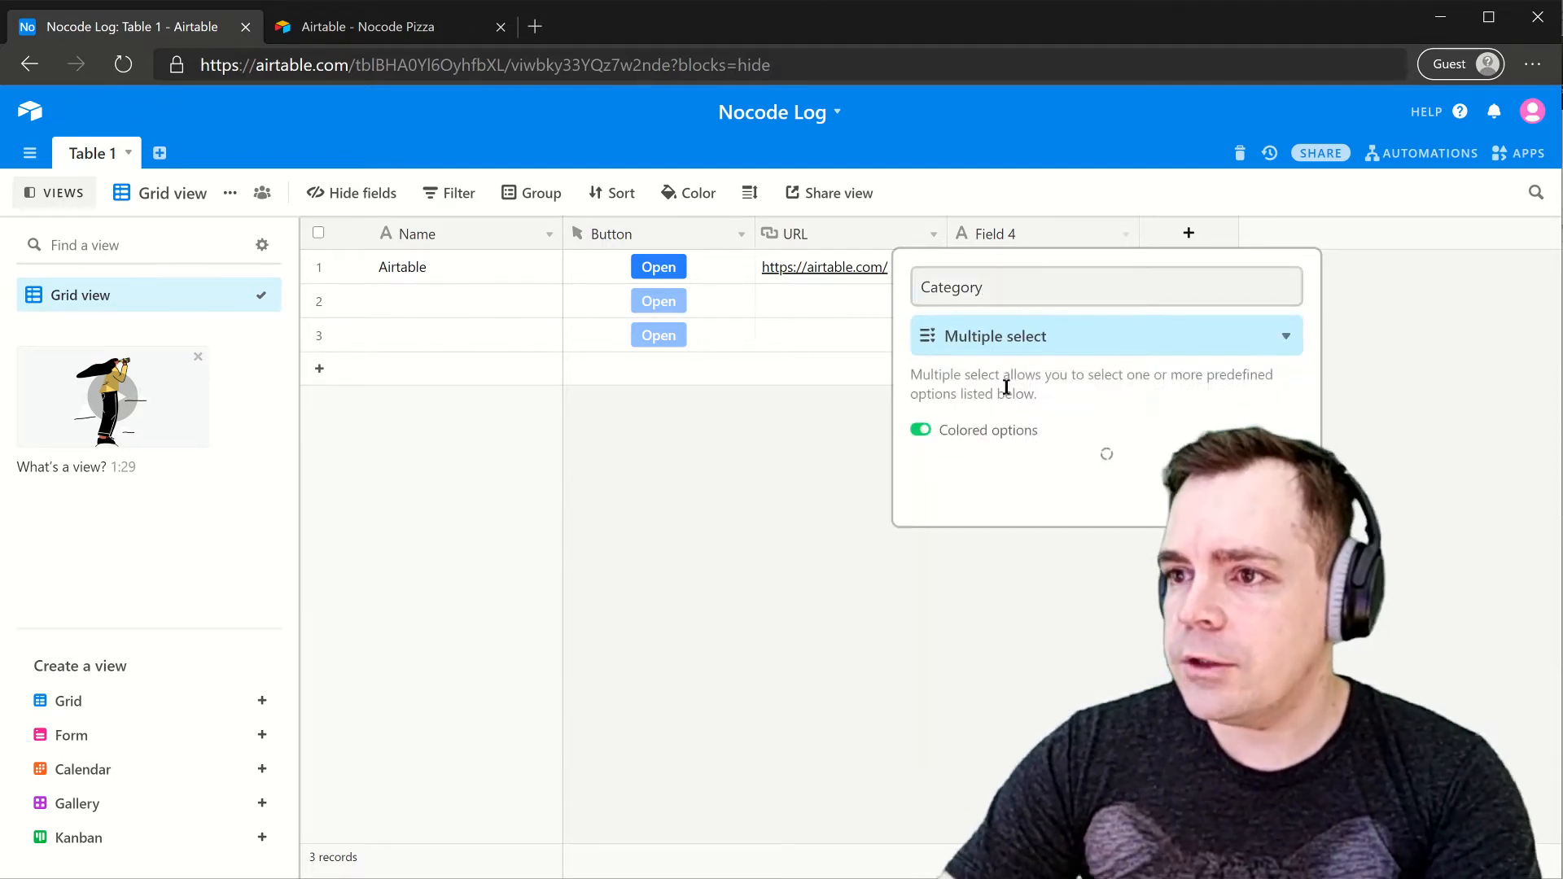
- Switch between the Category field setup and the Nocode Pizza base for reference
left_click(343, 26)
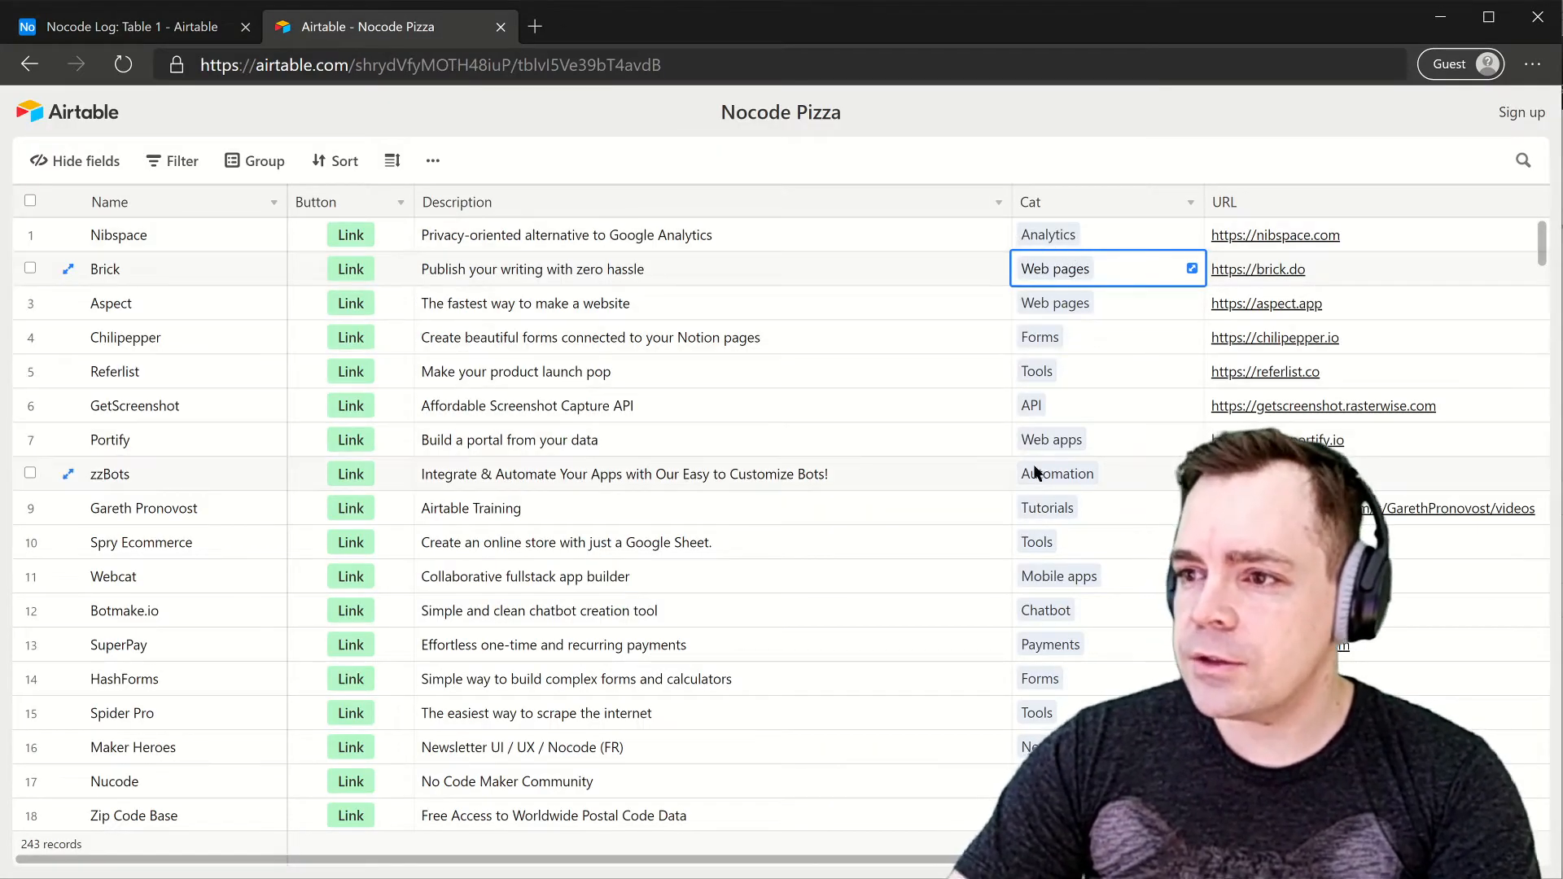
left_click(213, 31)
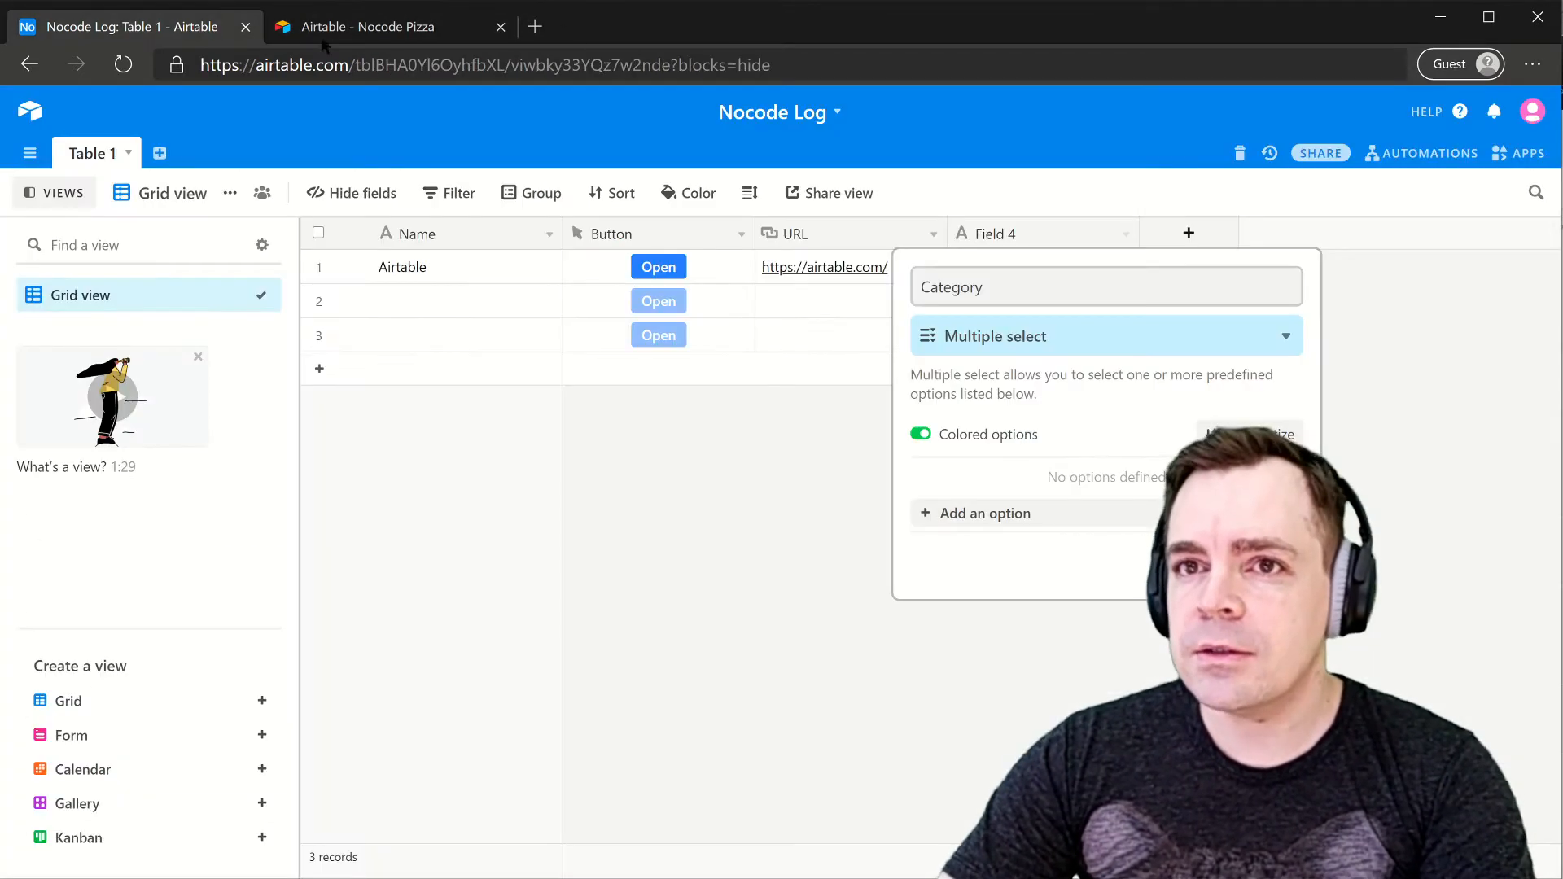
left_click(994, 285)
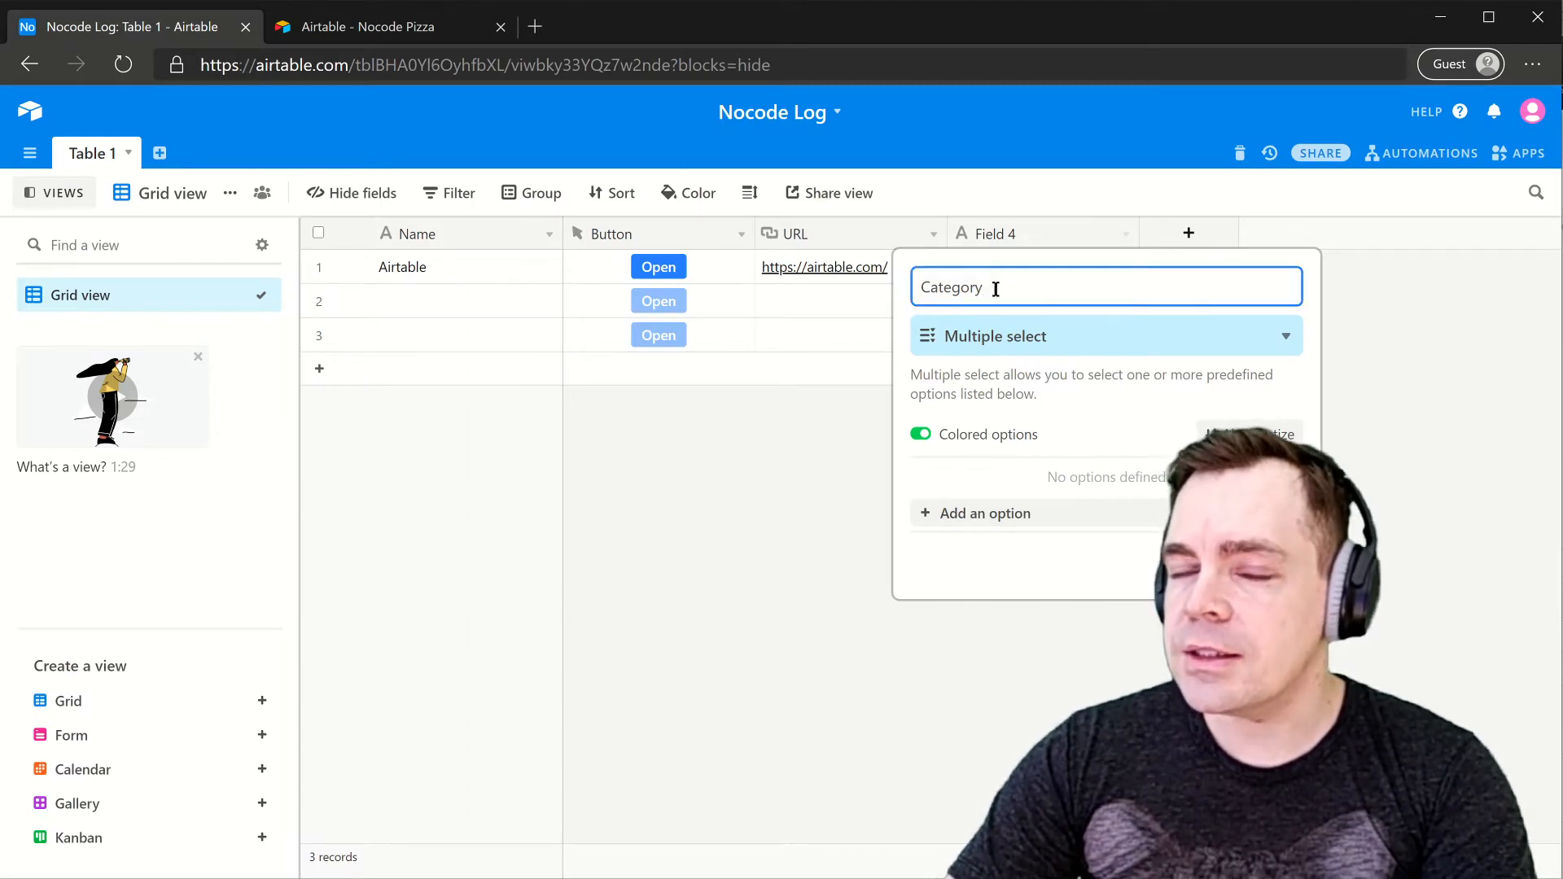
left_click(279, 36)
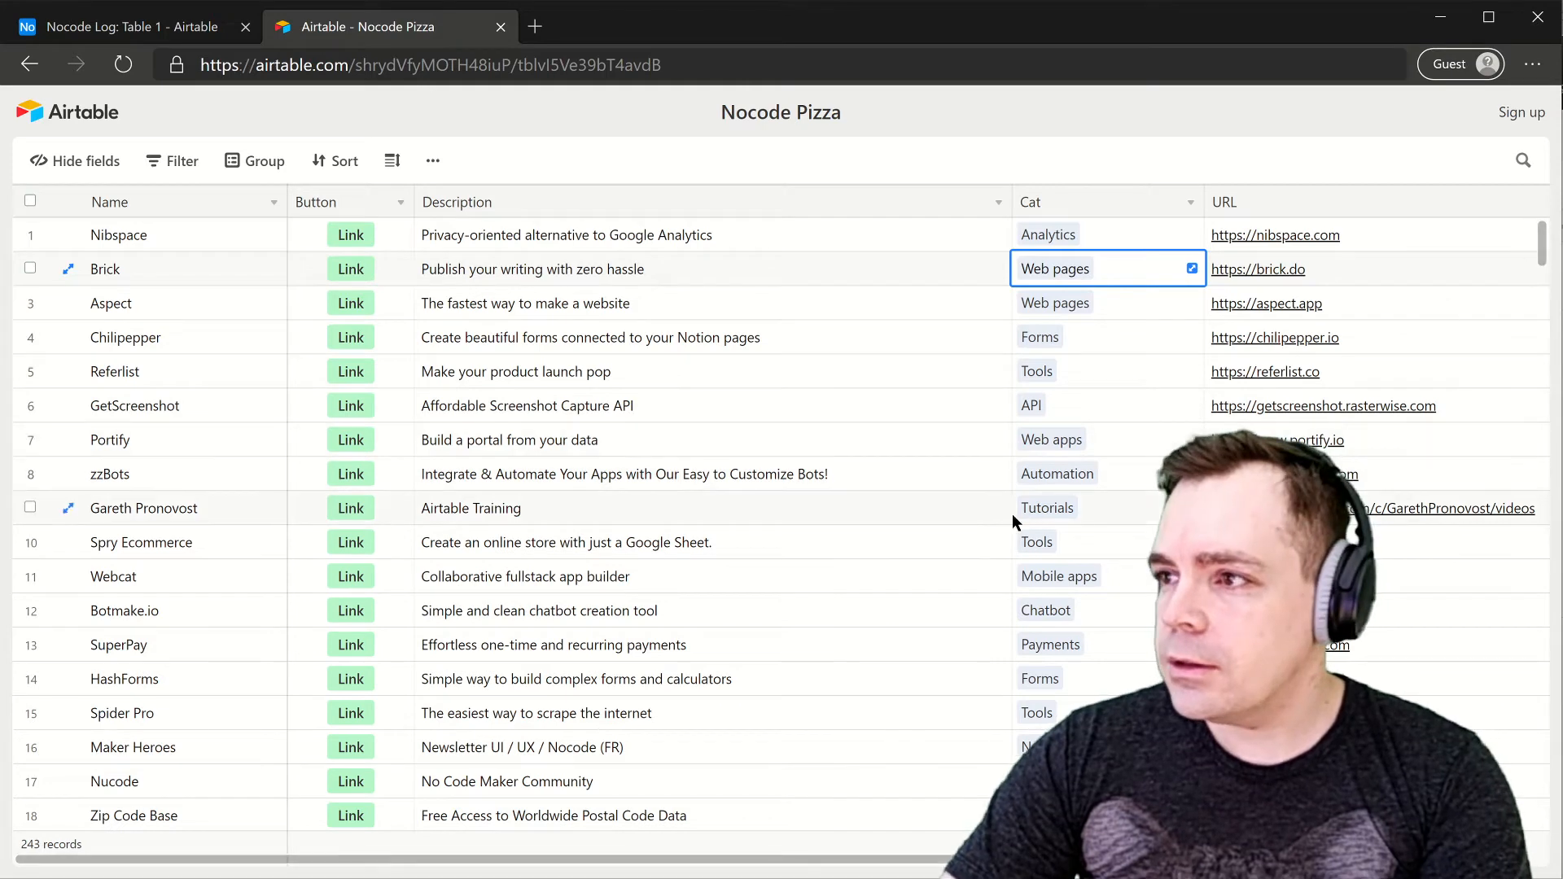
- Search Nocode Pizza for 'airtable' to see its Data category, then add a first Category option
scroll(1544, 244, "down", 15)
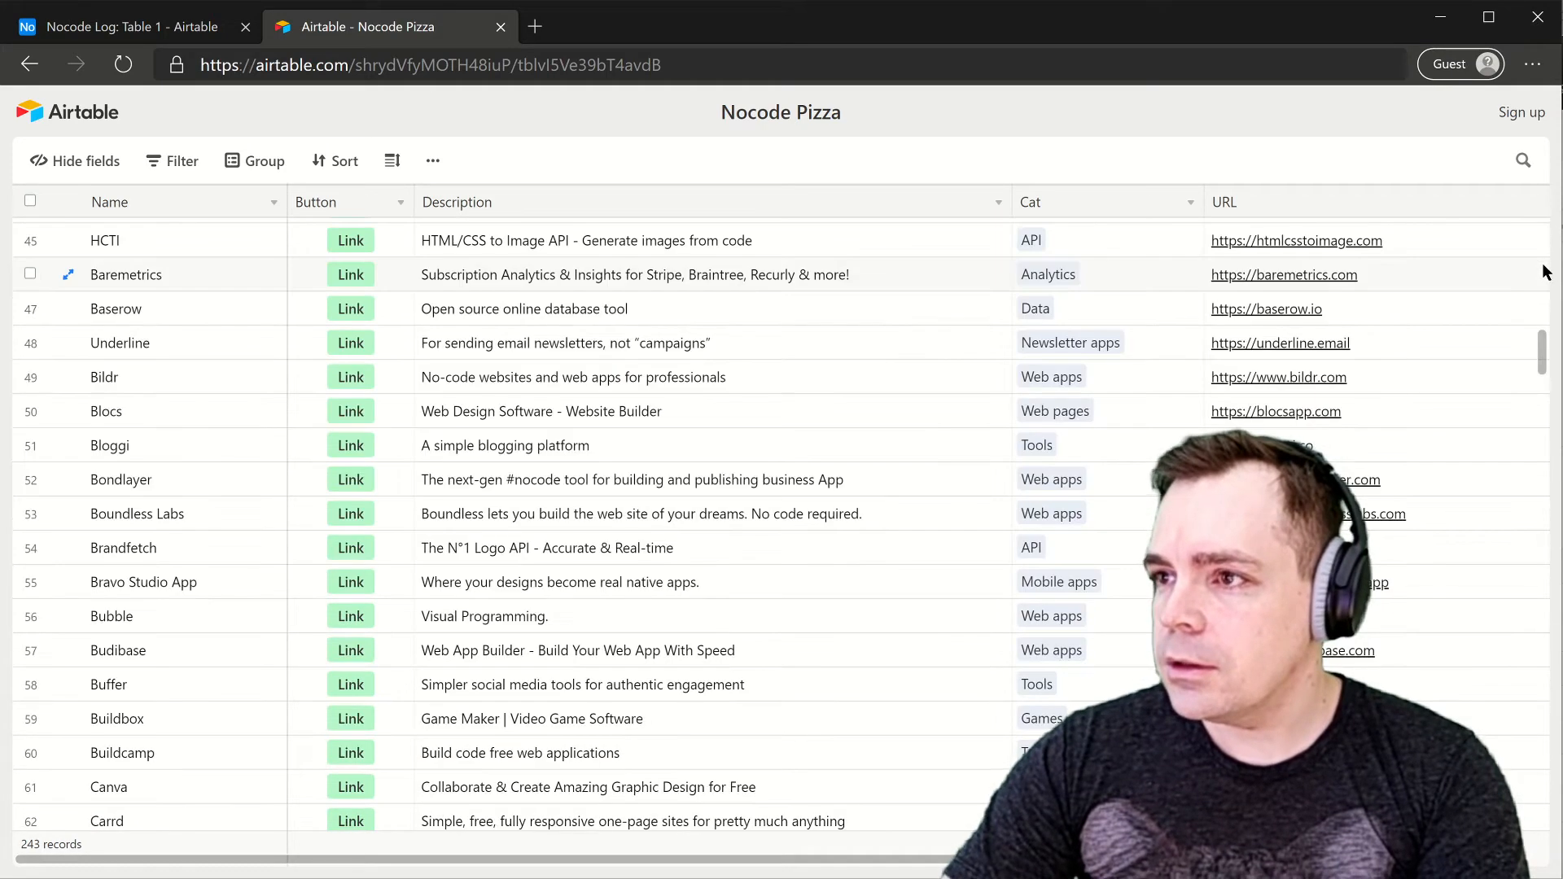
left_click(1522, 160)
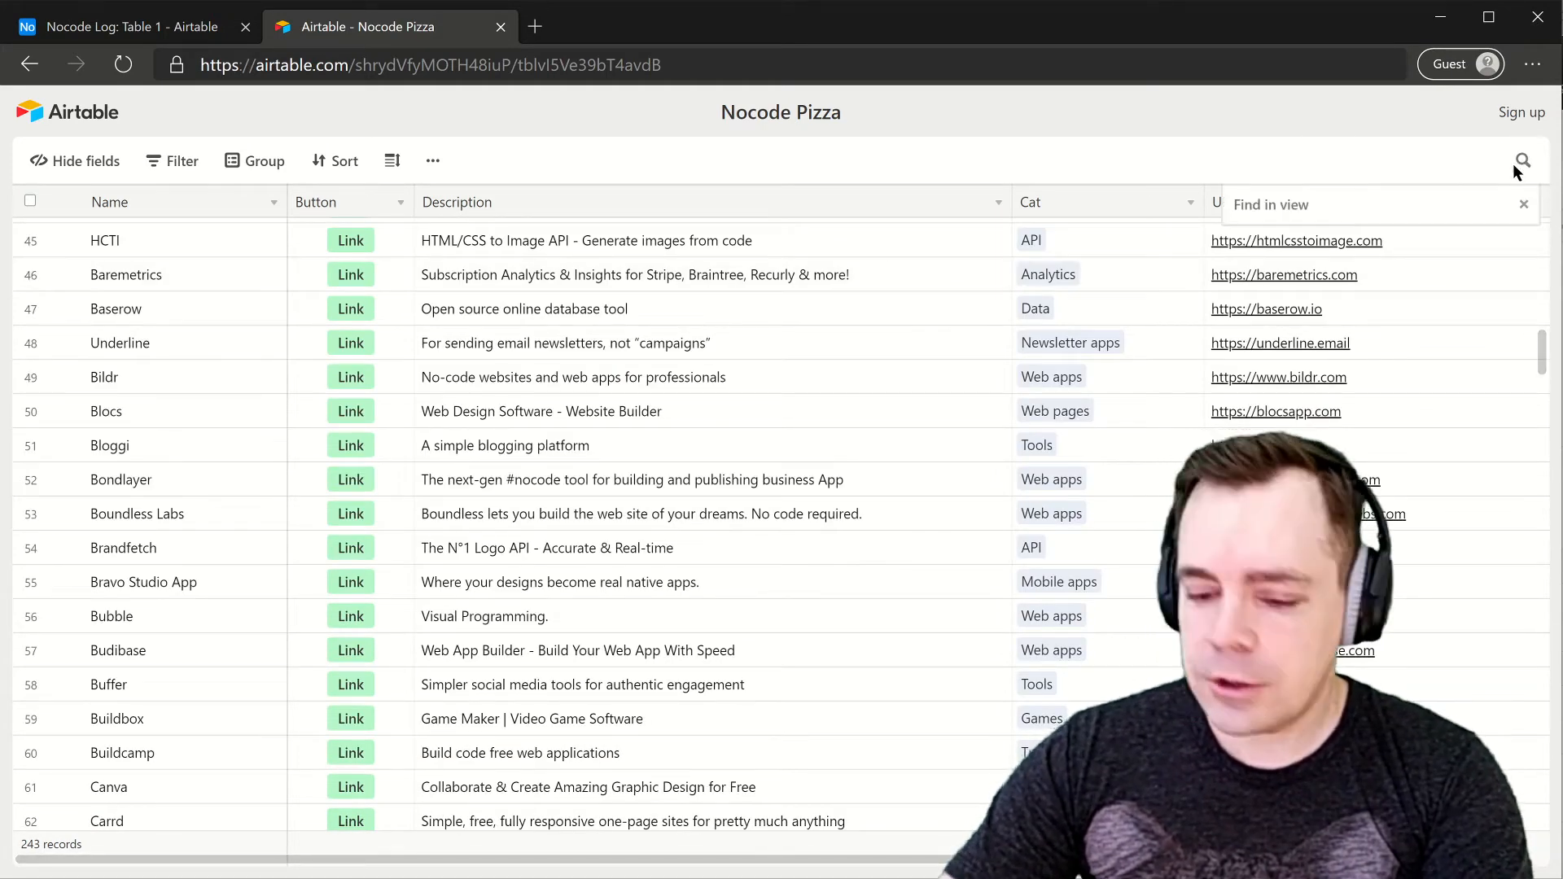
type("airtable")
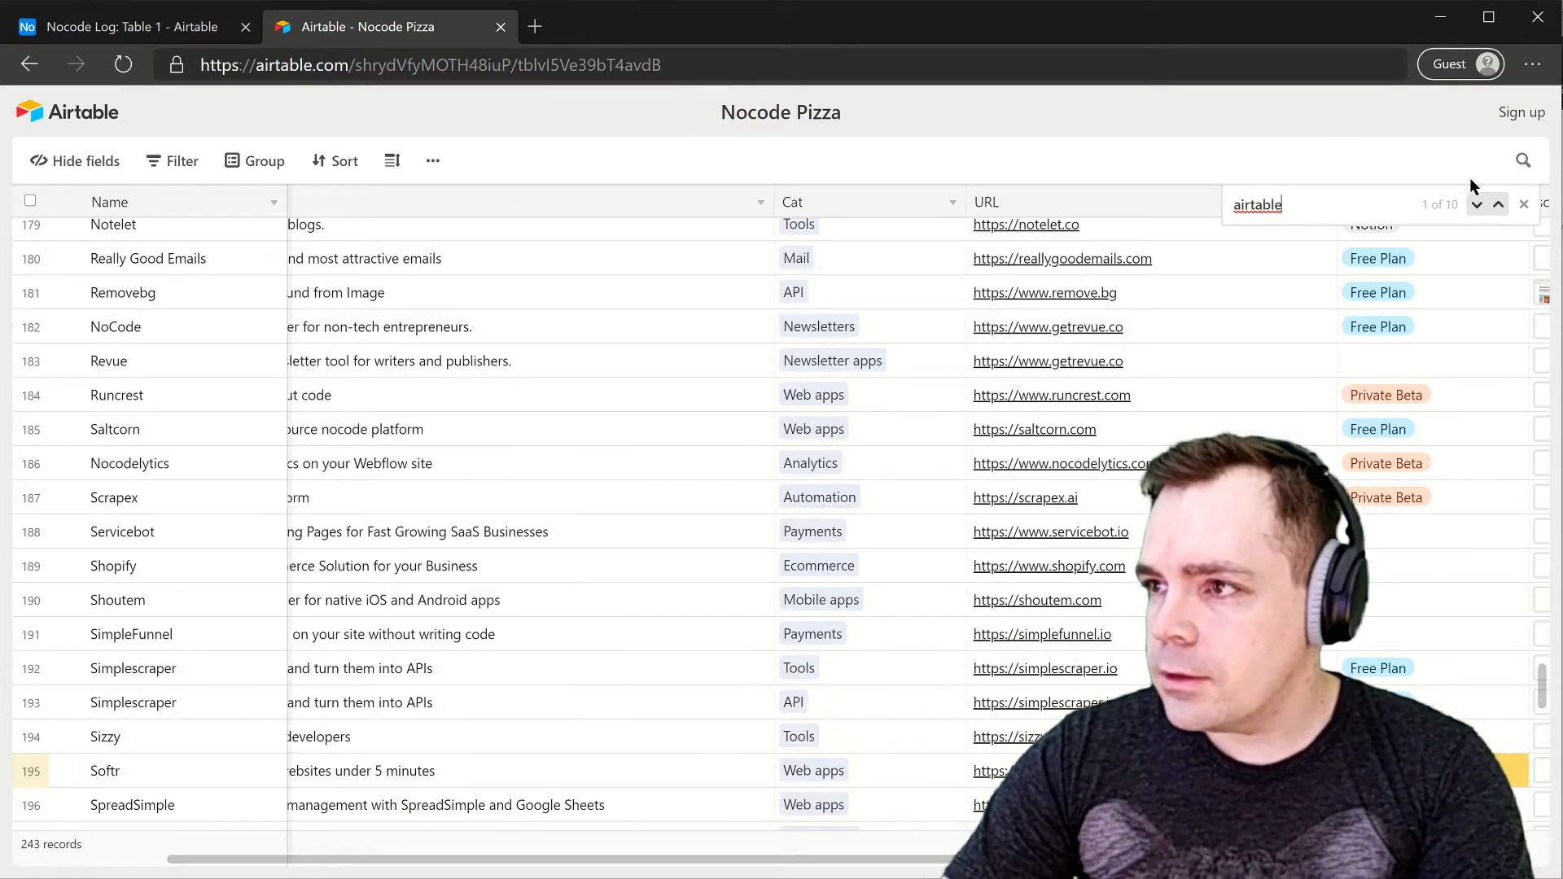
left_click(1481, 207)
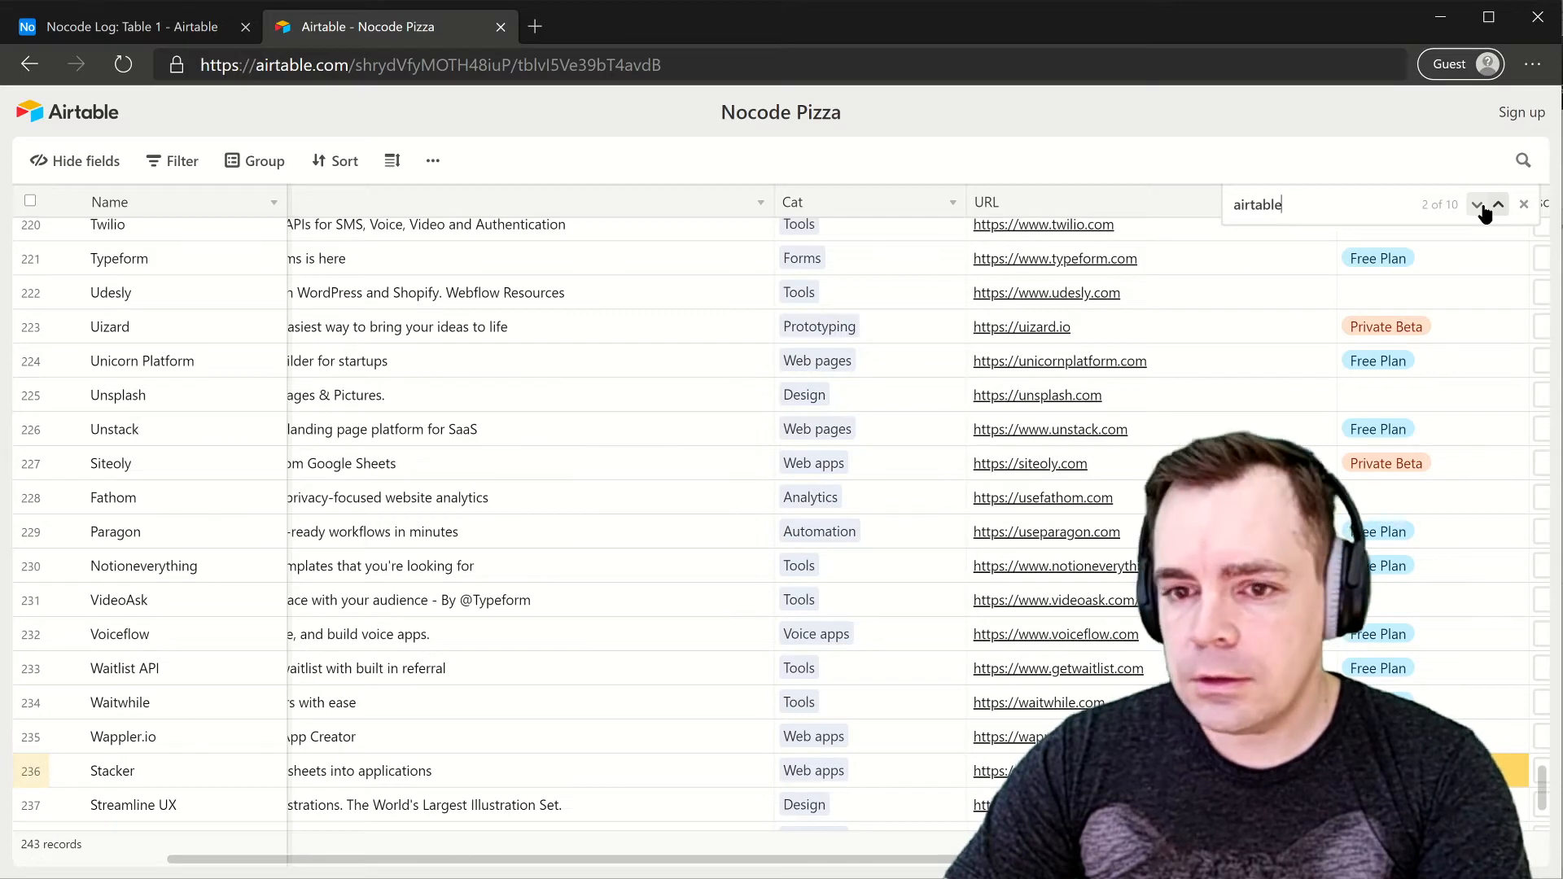
left_click(1482, 206)
left_click(1481, 207)
left_click(1482, 206)
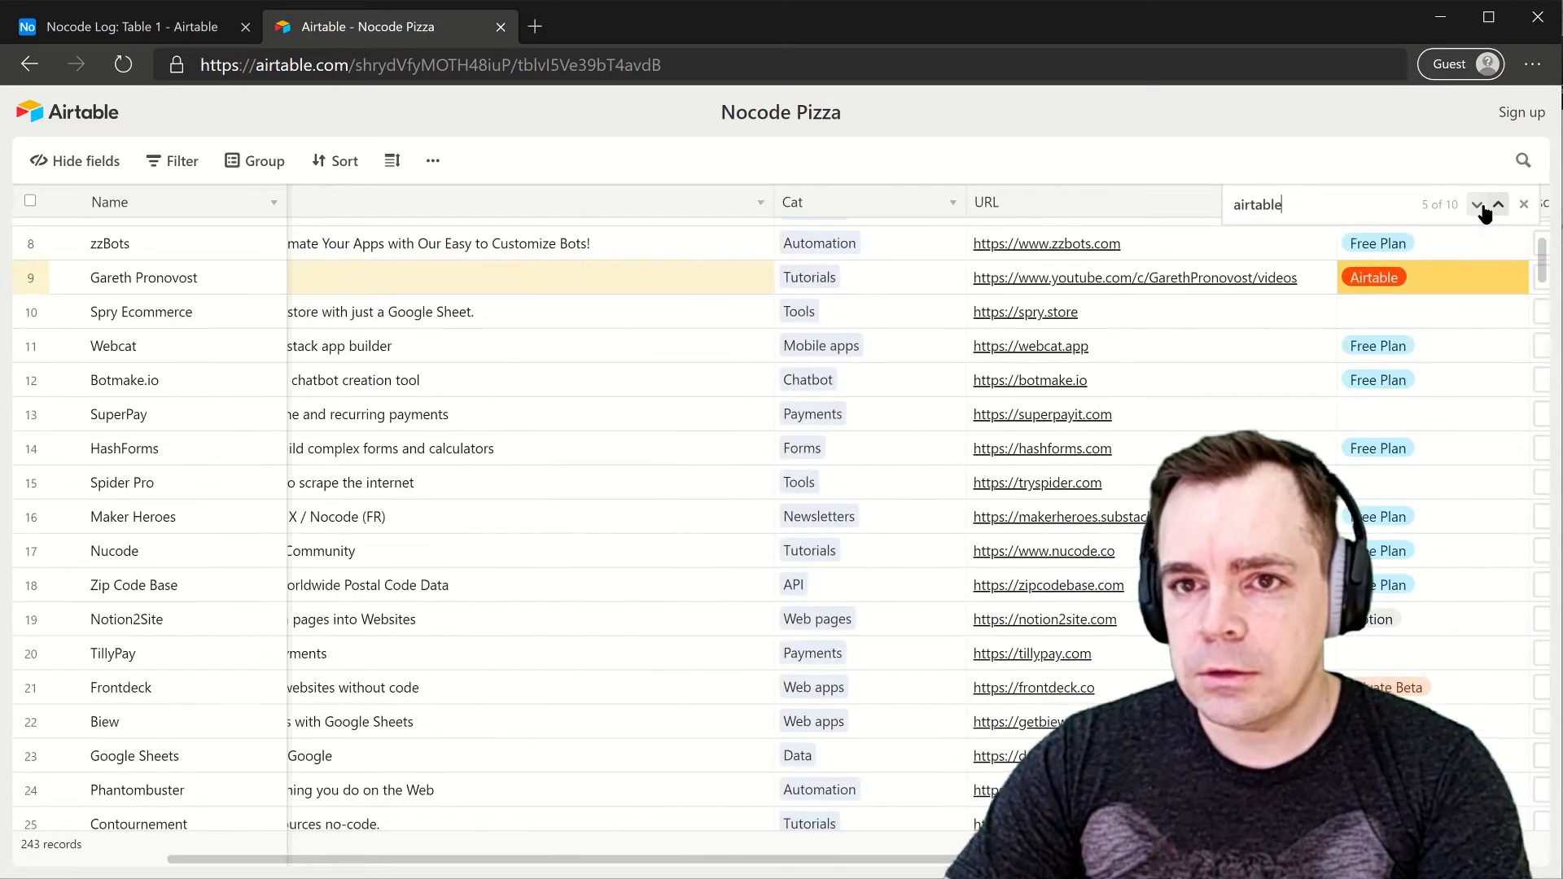
left_click(1479, 207)
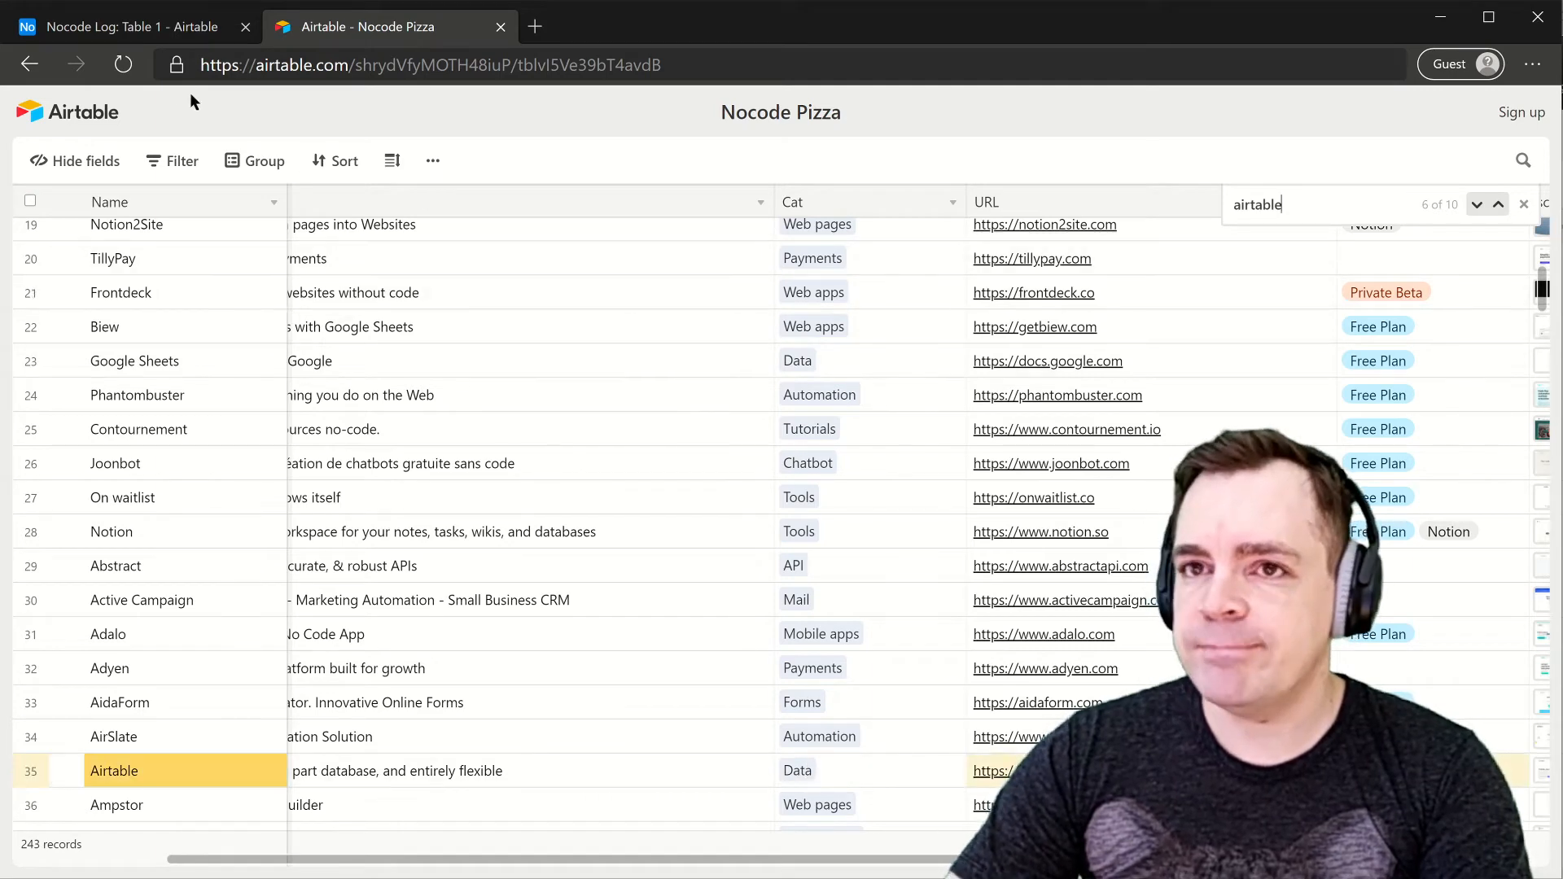
left_click(163, 26)
left_click(1034, 508)
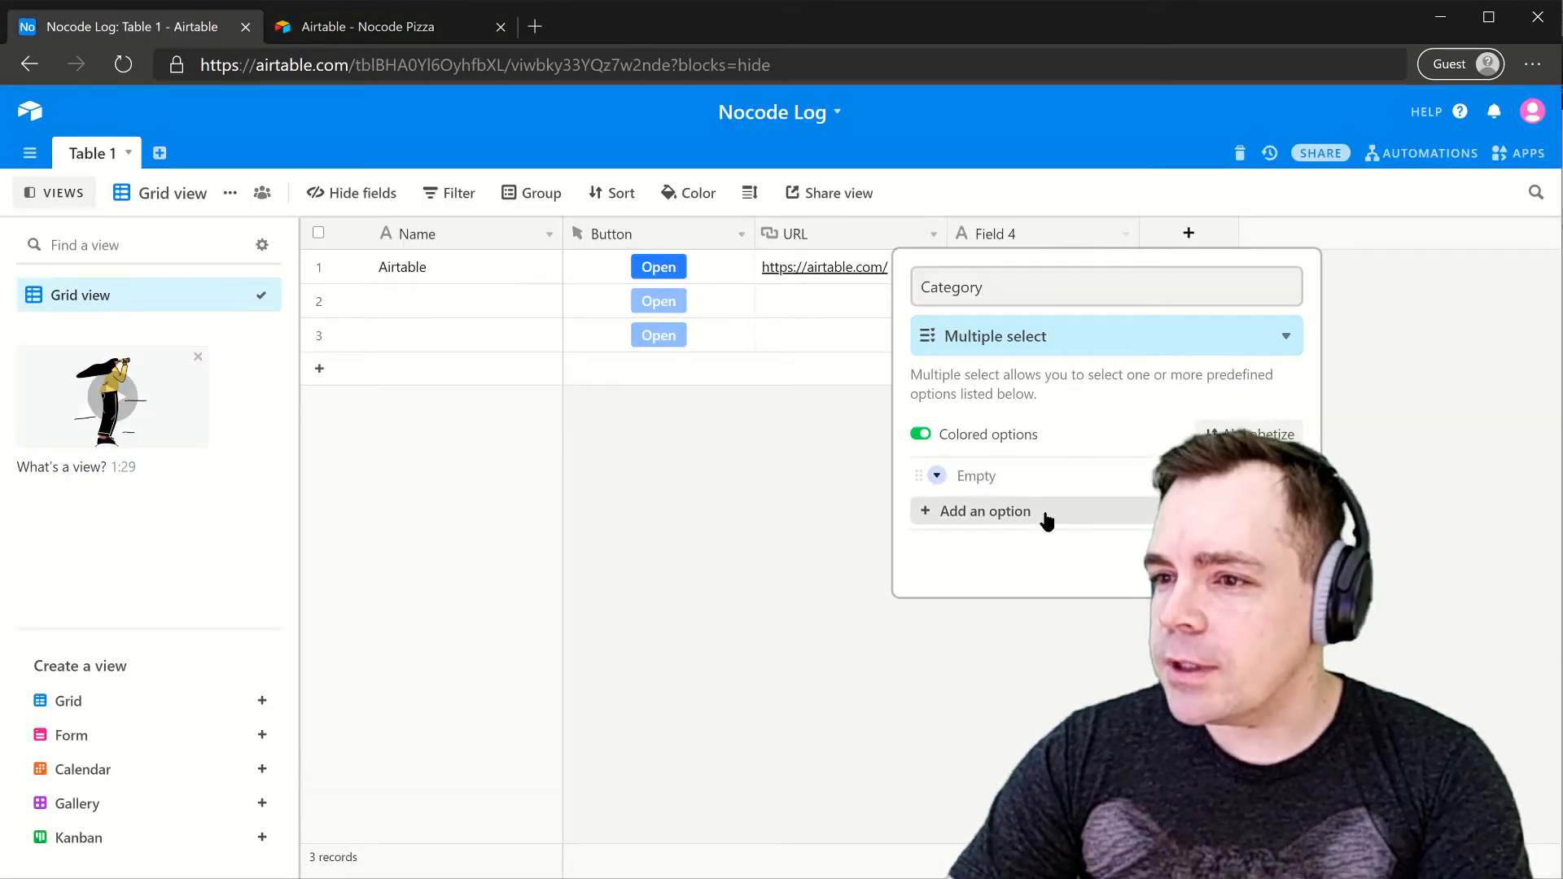
- Add the Category options Data, Ecommerce, Web Apps and Web Pages
type("Data")
key("Return")
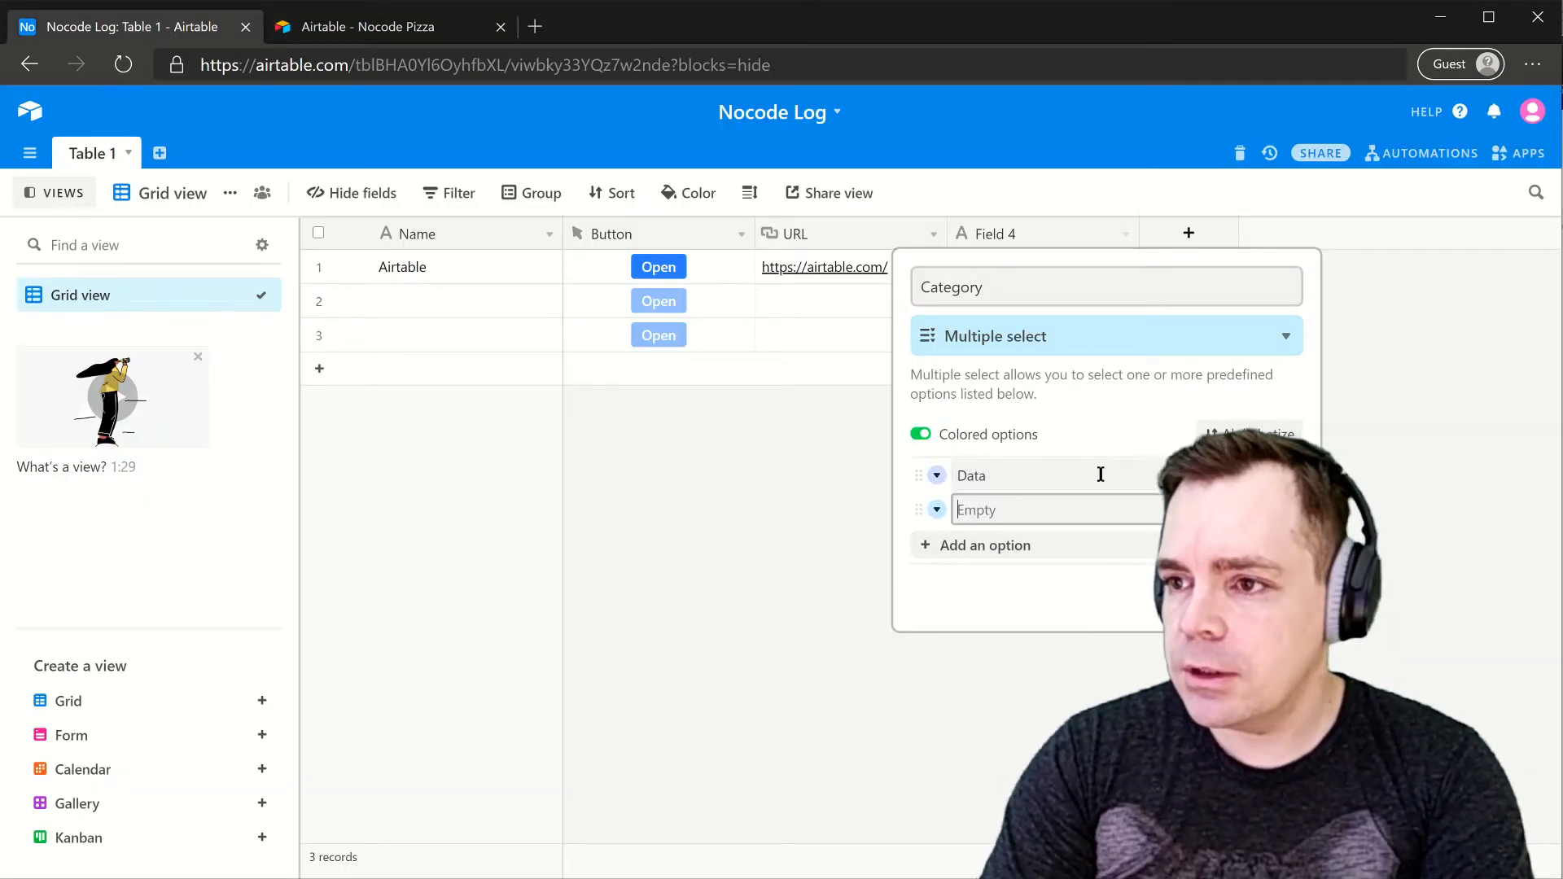
type("Ecommerce")
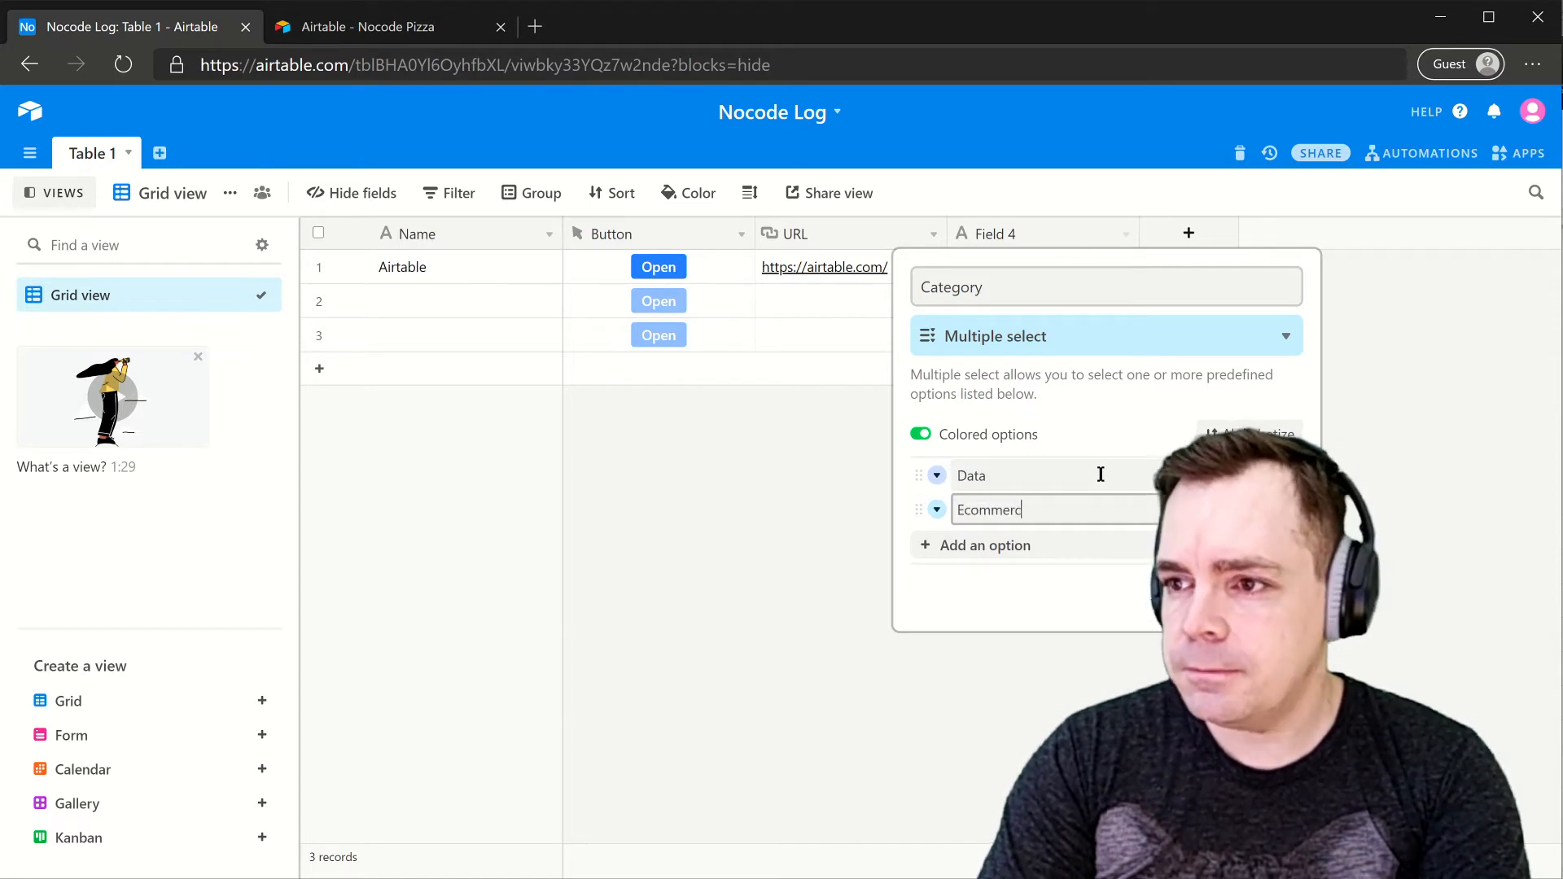
key("Return")
type("Web Apps")
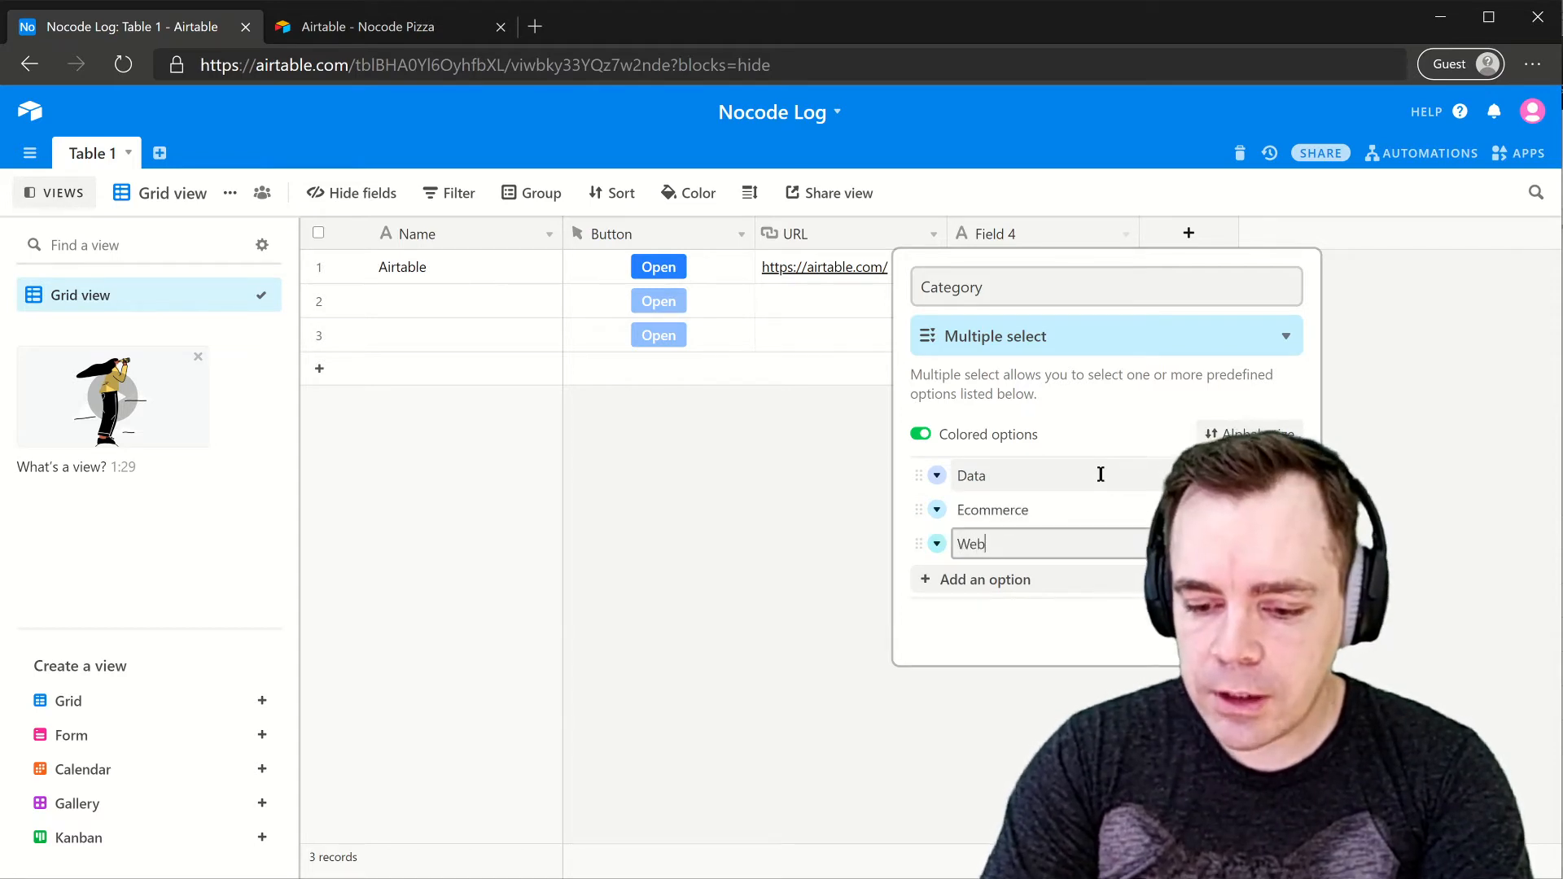
key("Return")
type("Web Pages")
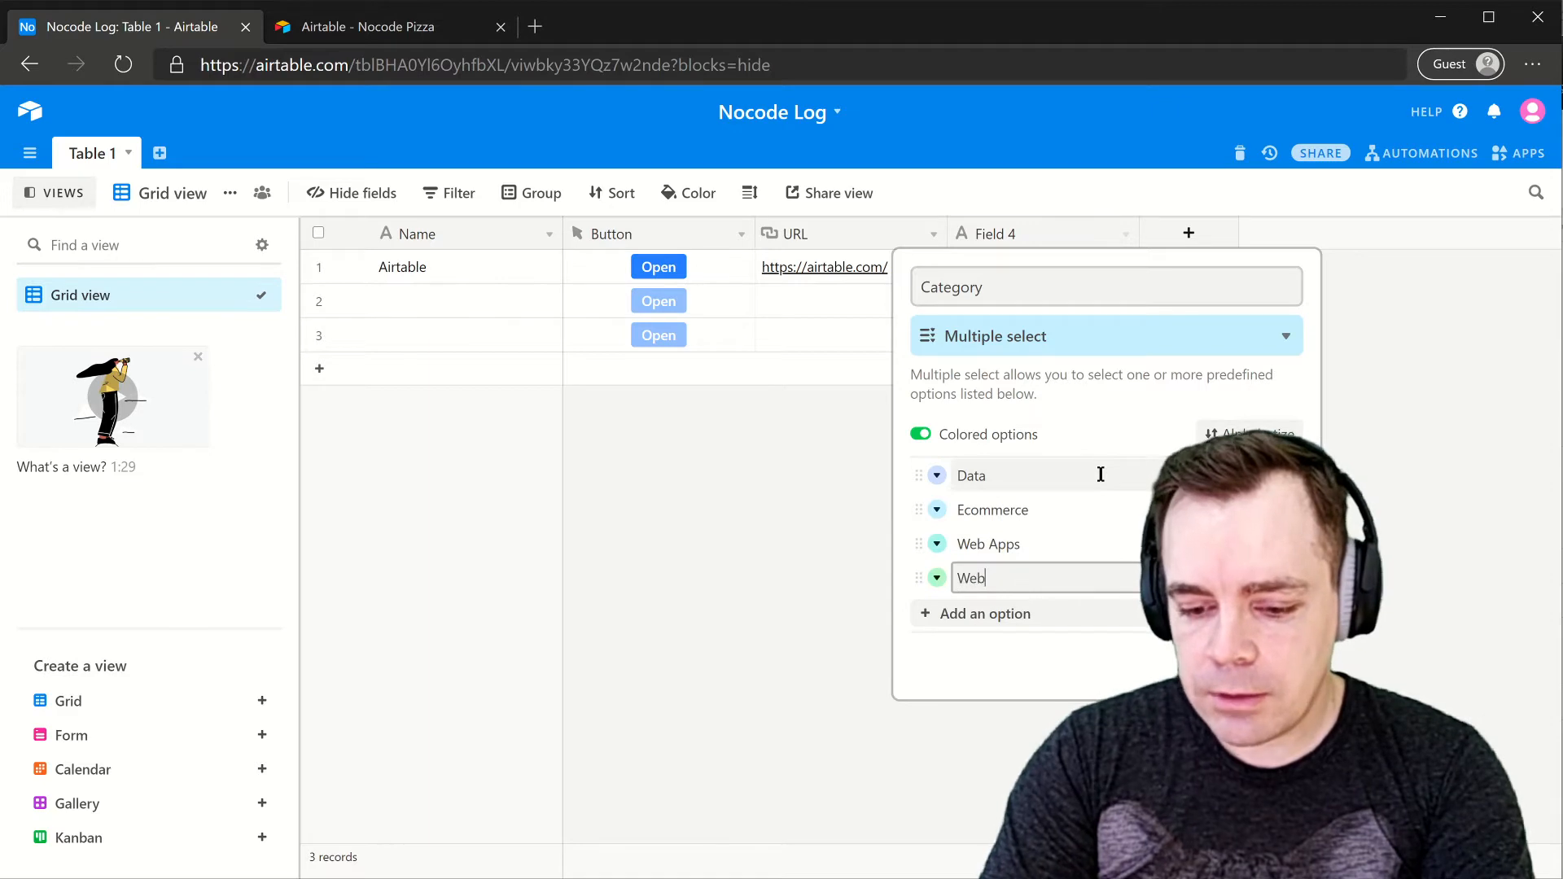
key("BackSpace")
type("s")
key("Return")
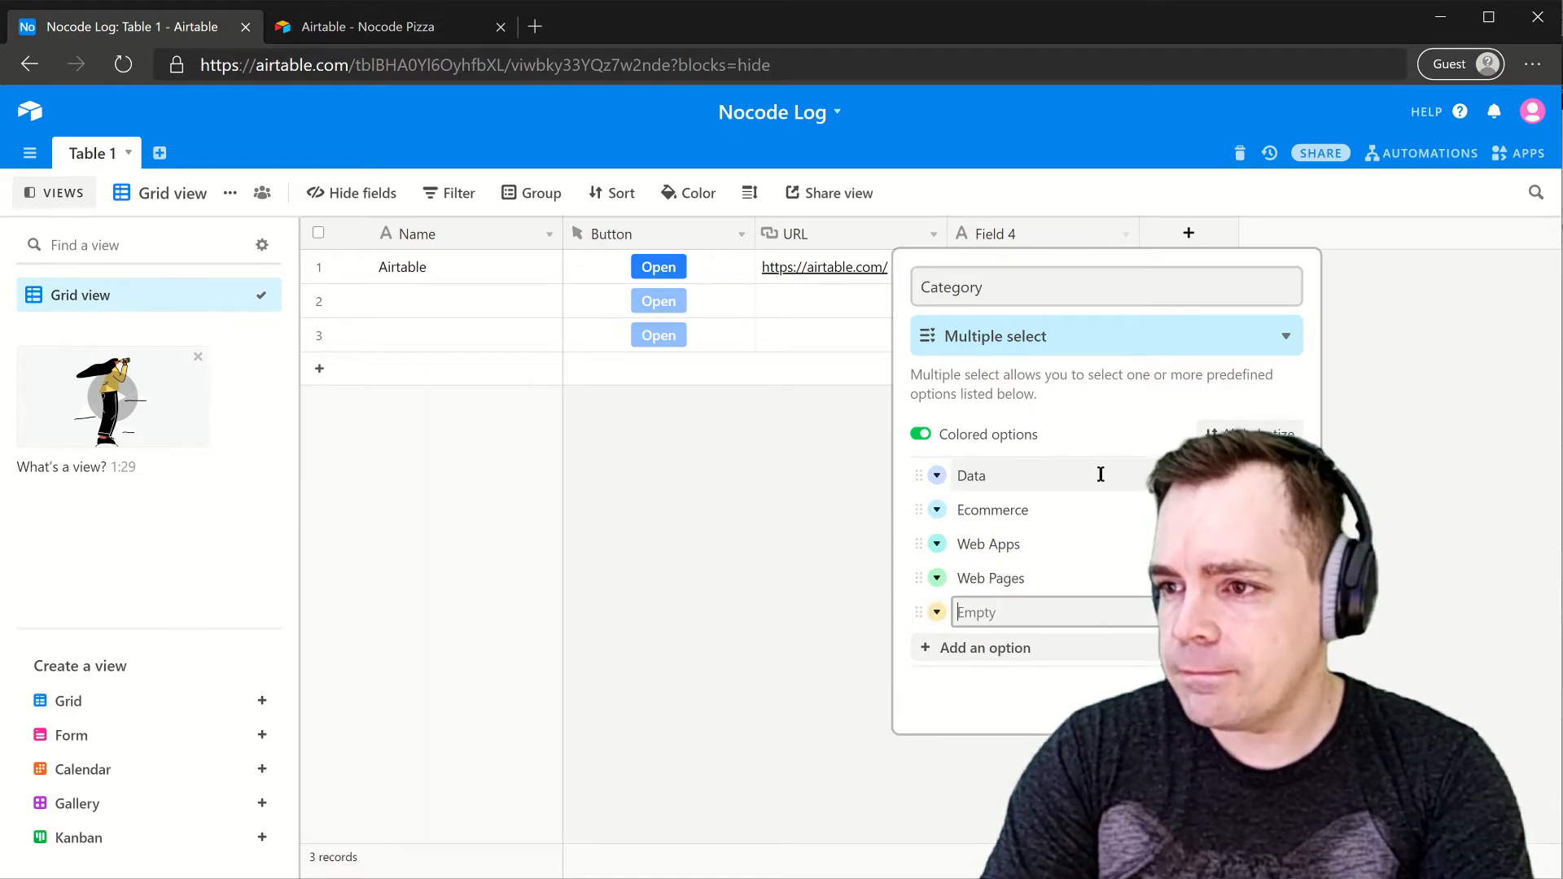
- Check the categories used in the Nocode Pizza base for reference
left_click(366, 26)
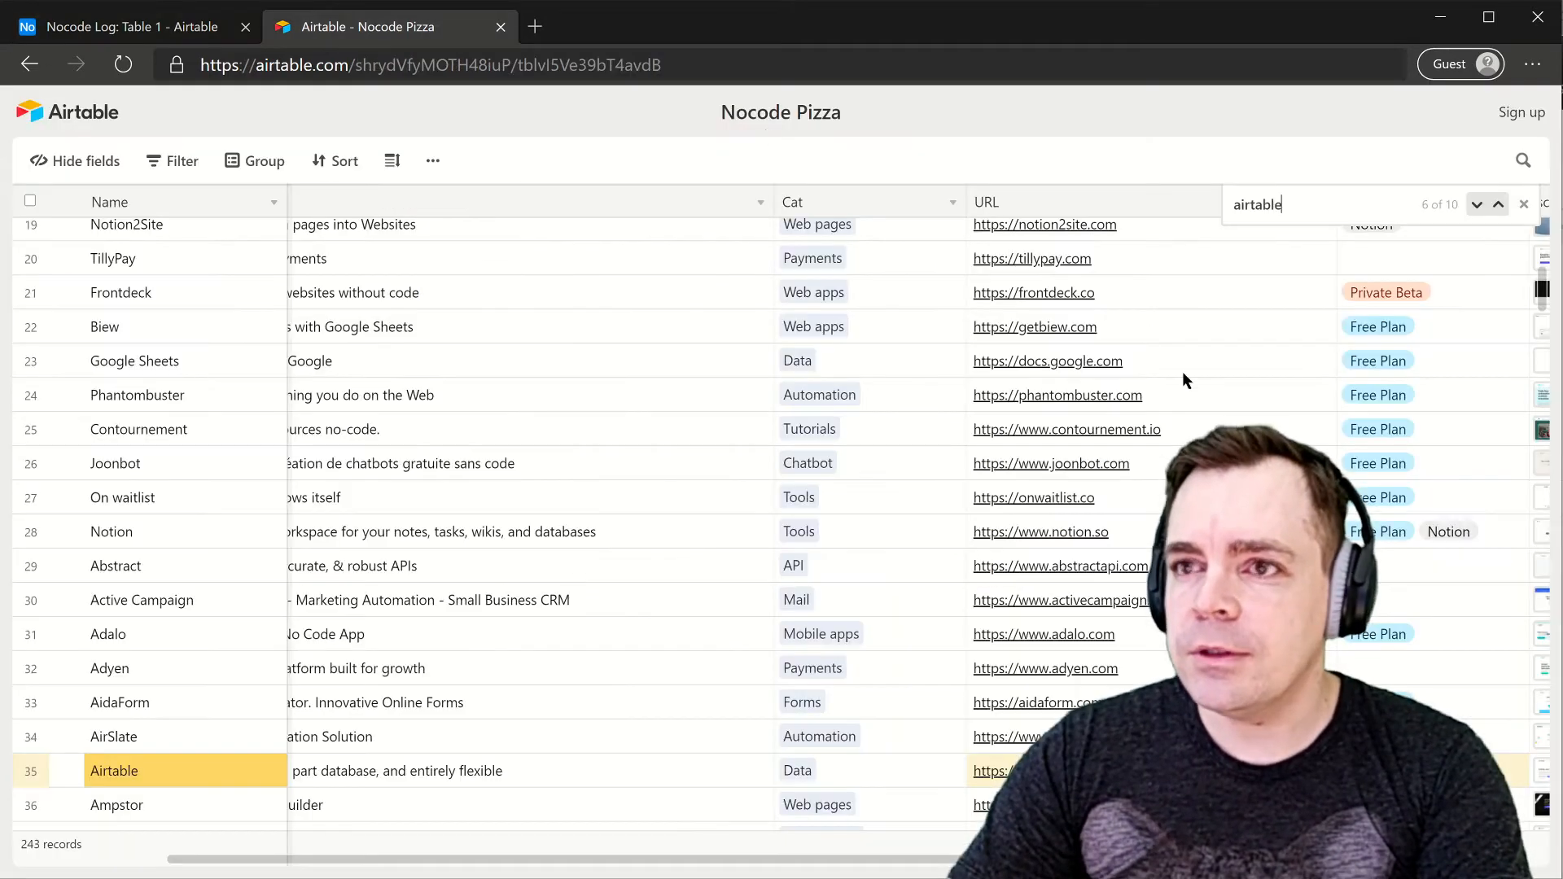
scroll(1038, 409, "up", 5)
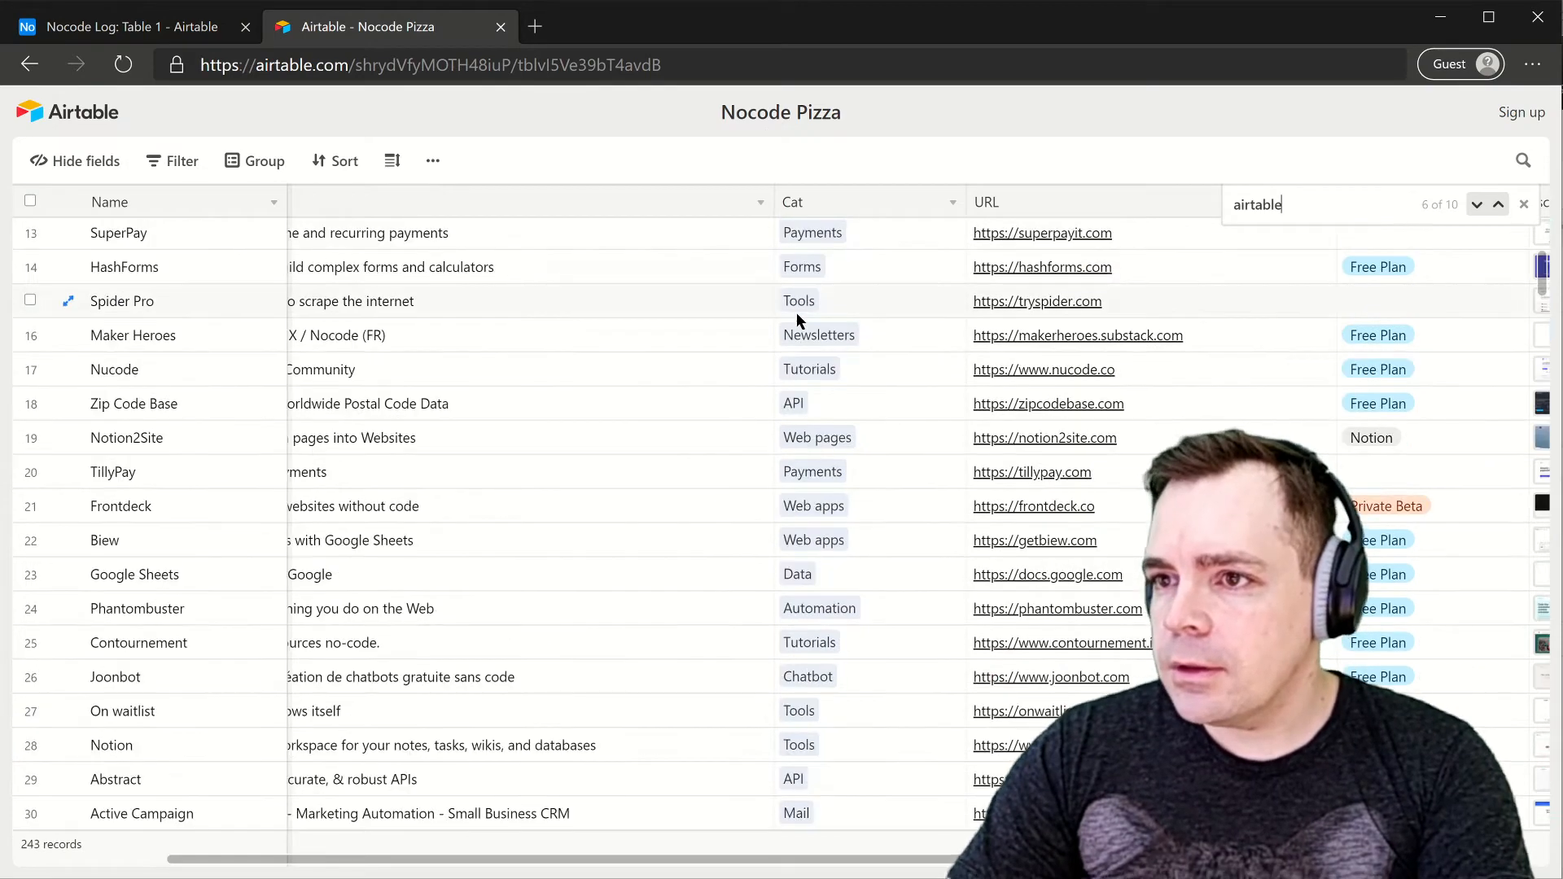
scroll(797, 372, "up", 3)
scroll(809, 505, "left", 5)
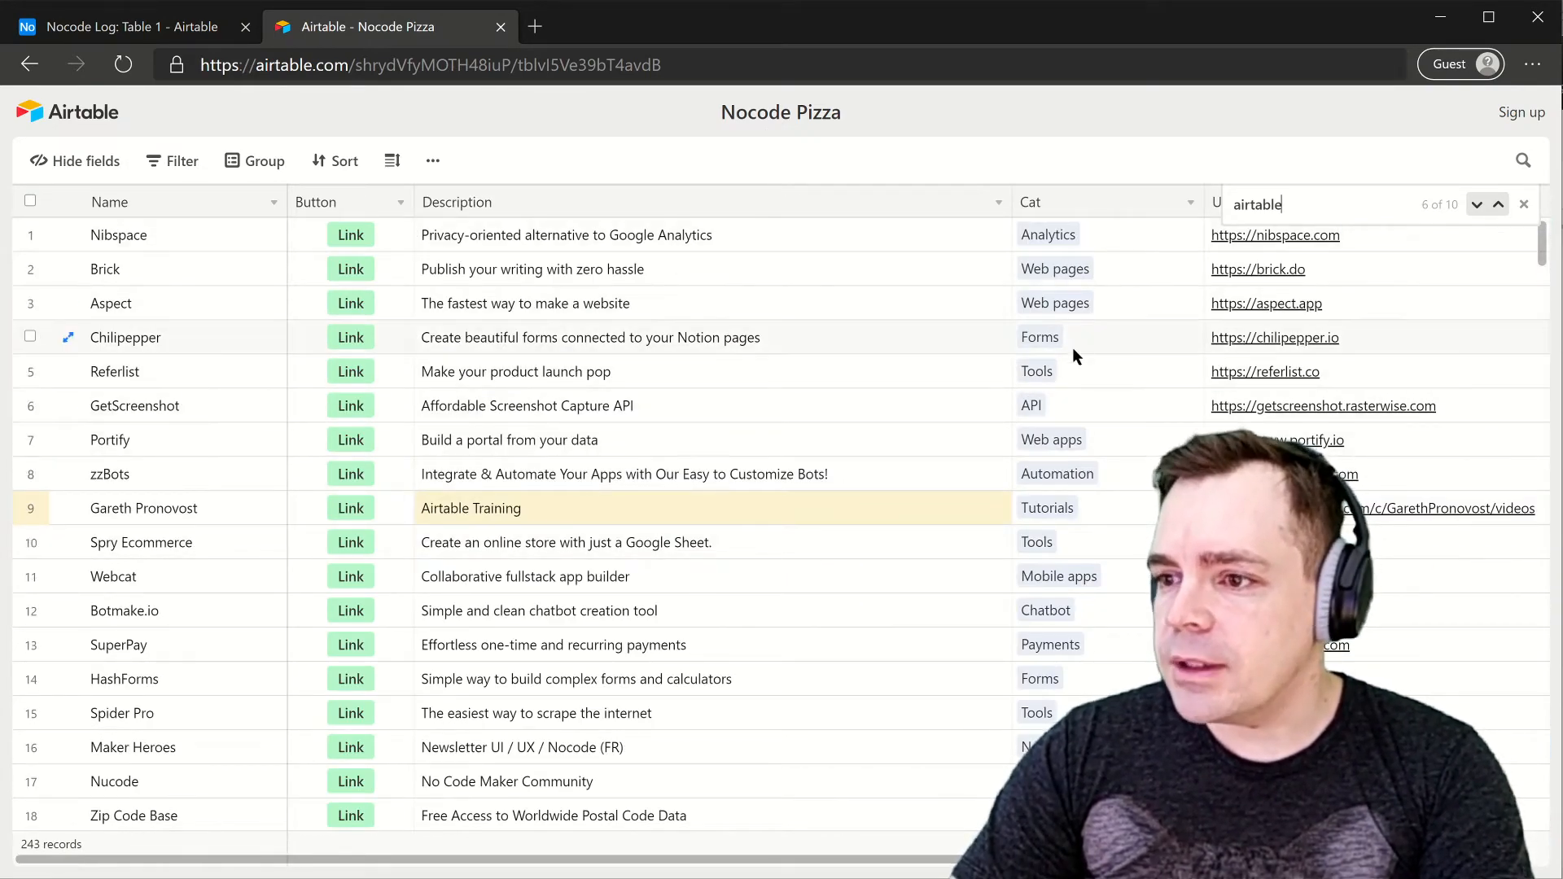
left_click(122, 26)
- Add the API and Analytics options and save the Category field
type("API")
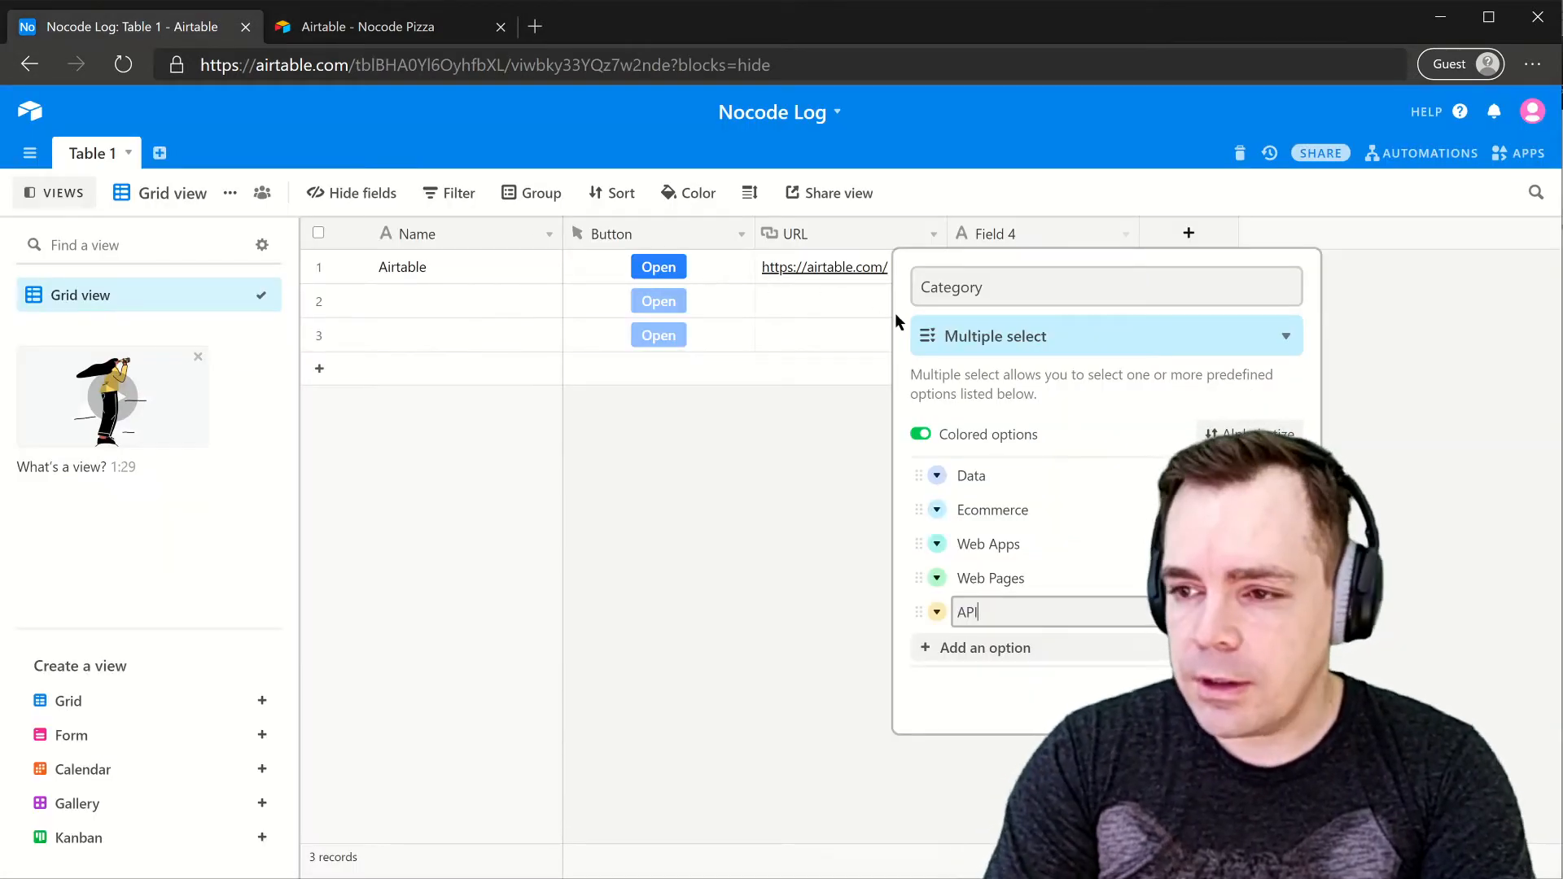
key("Return")
type("Analytics")
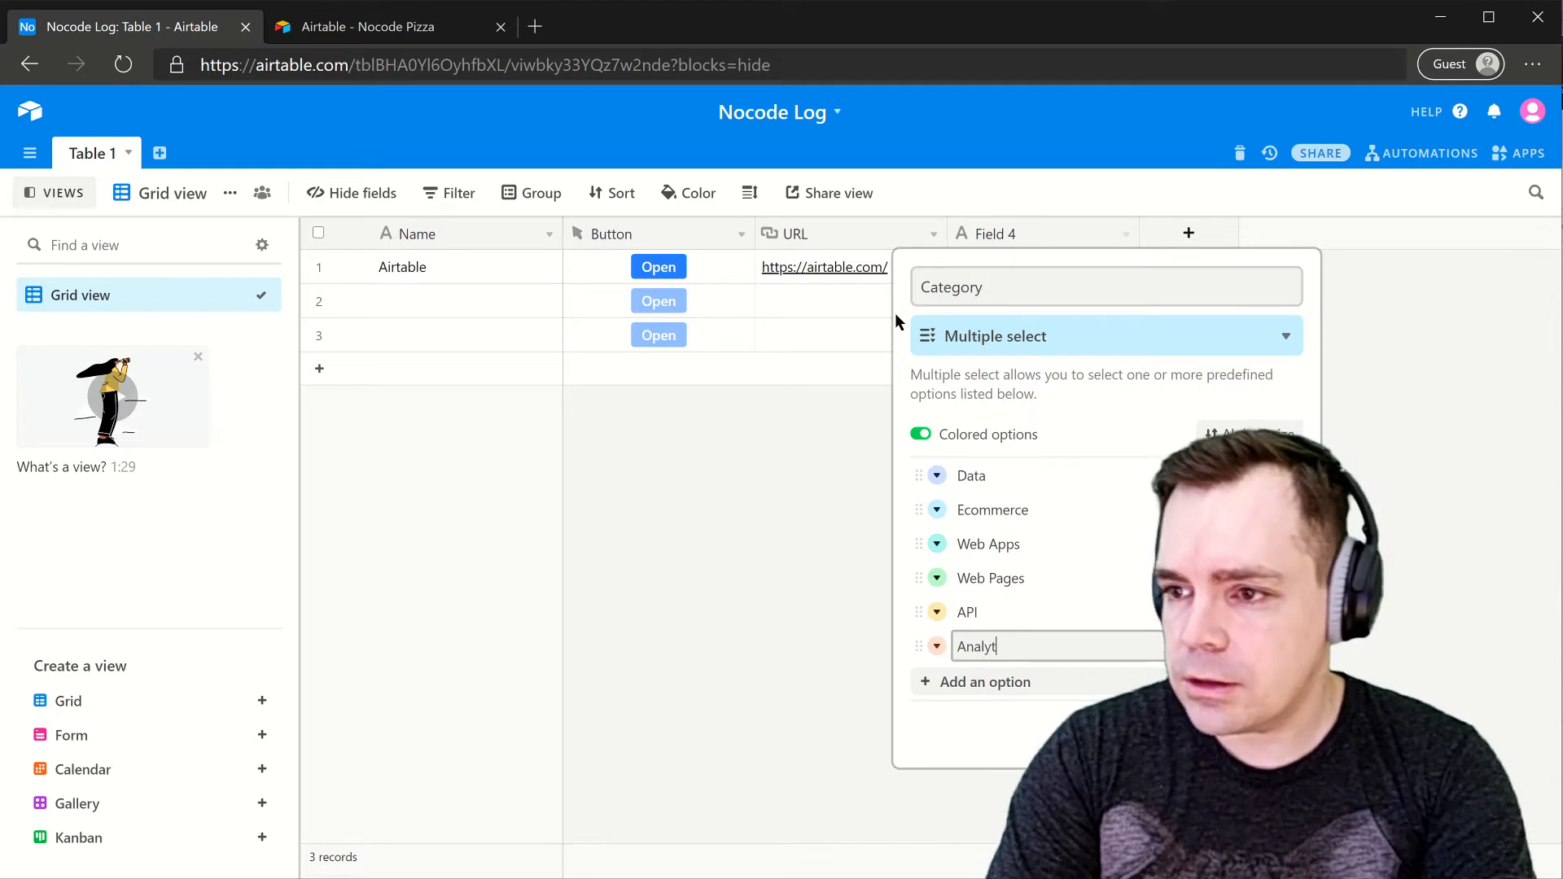
right_click(924, 302)
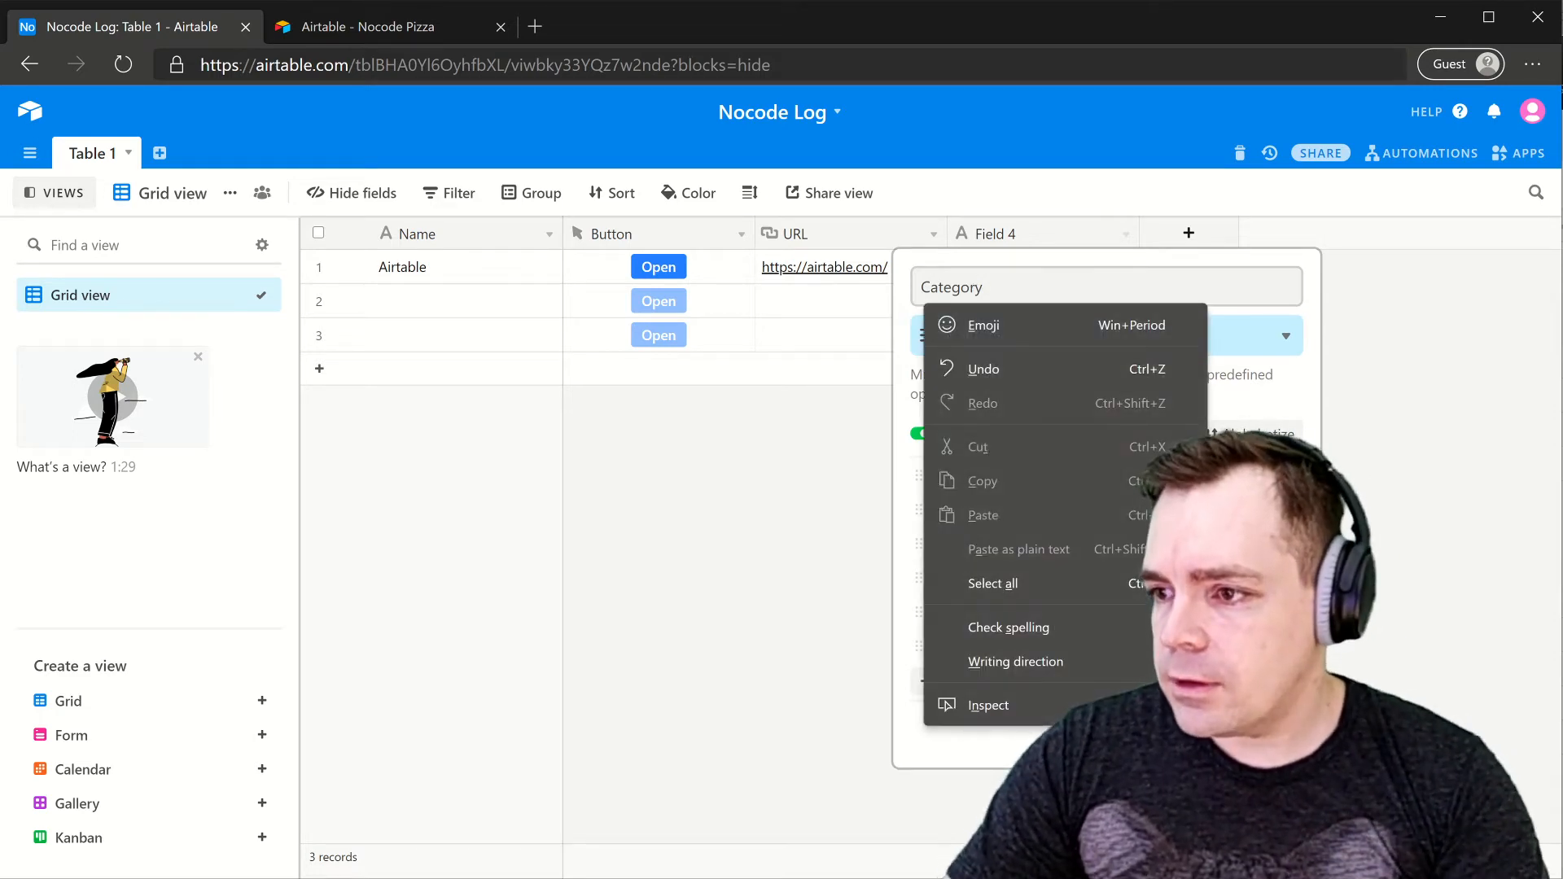
left_click(1268, 734)
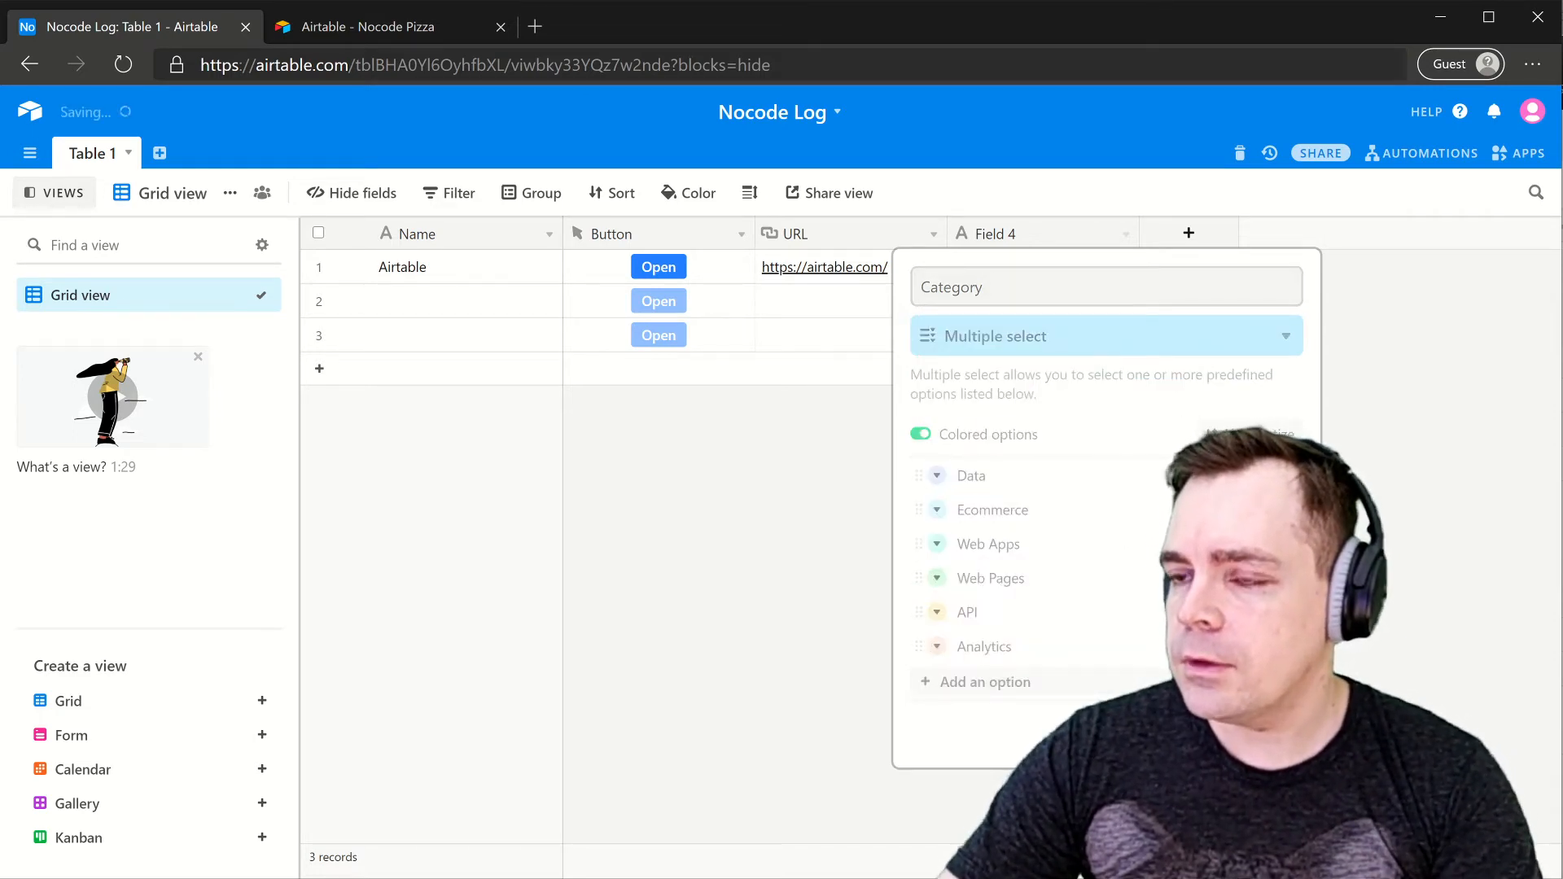
- Set row 1's Category to Data by searching 'data' among the options
left_click(1015, 267)
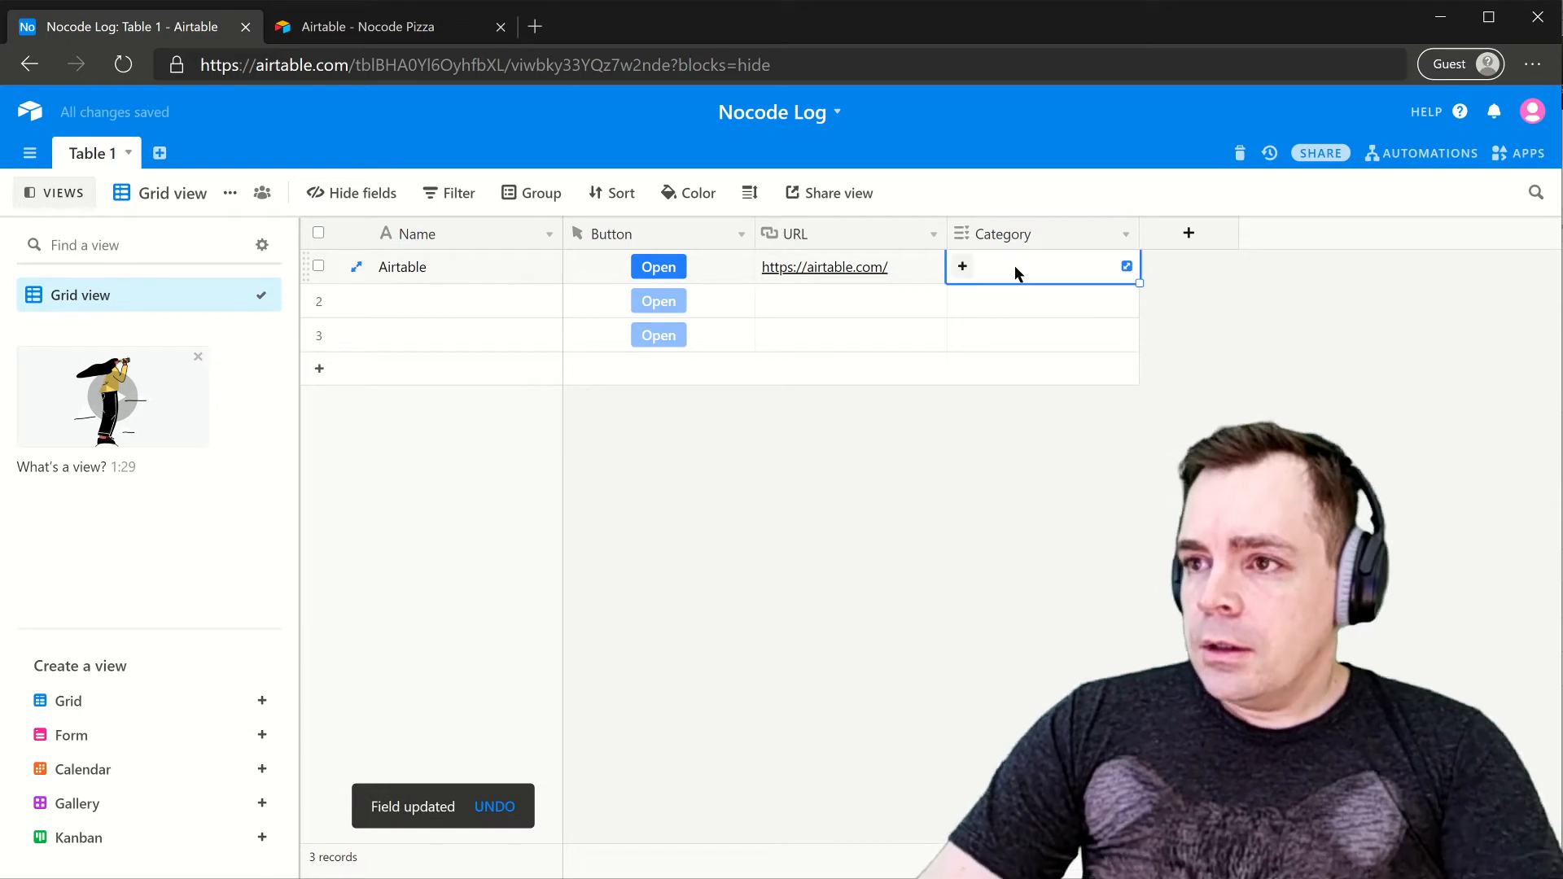
left_click(963, 267)
type("data")
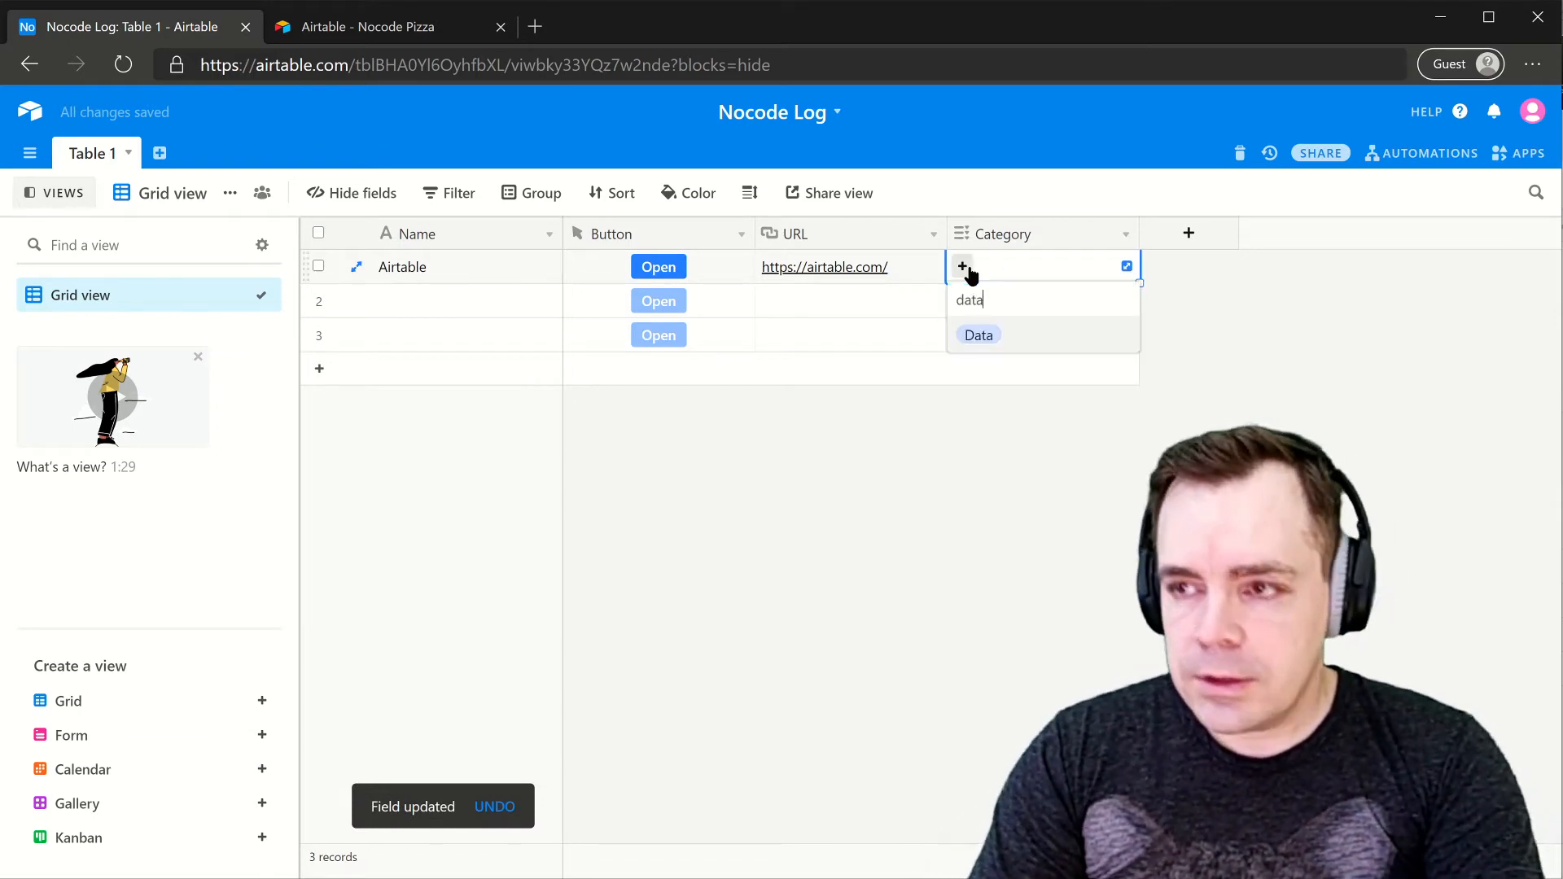
left_click(999, 334)
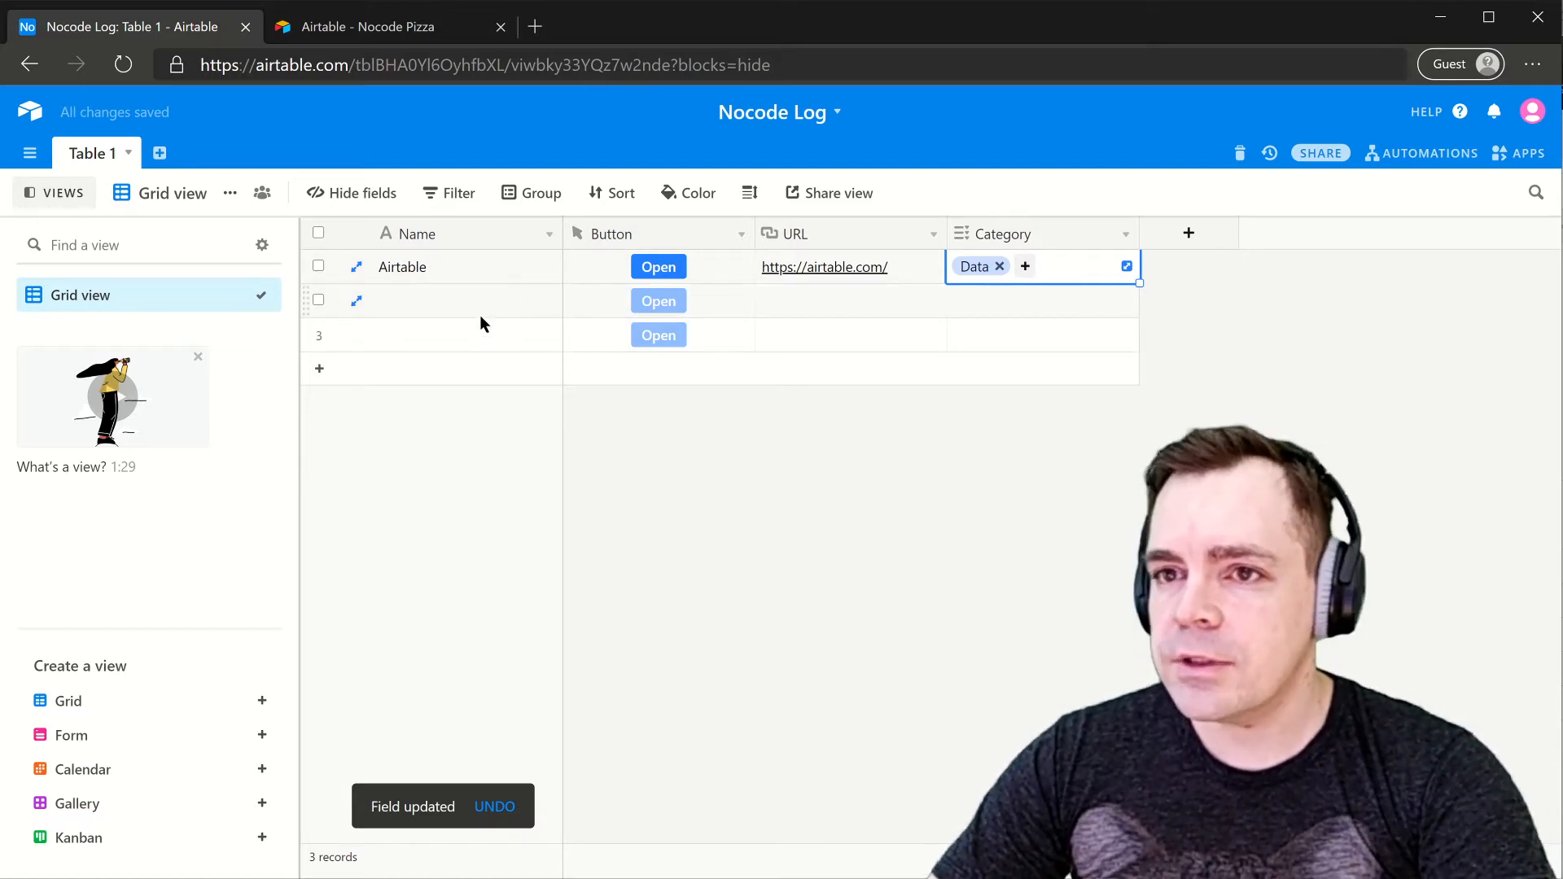
- Create a new field named Alexa of type Number with Integer format
left_click(1189, 233)
type("A")
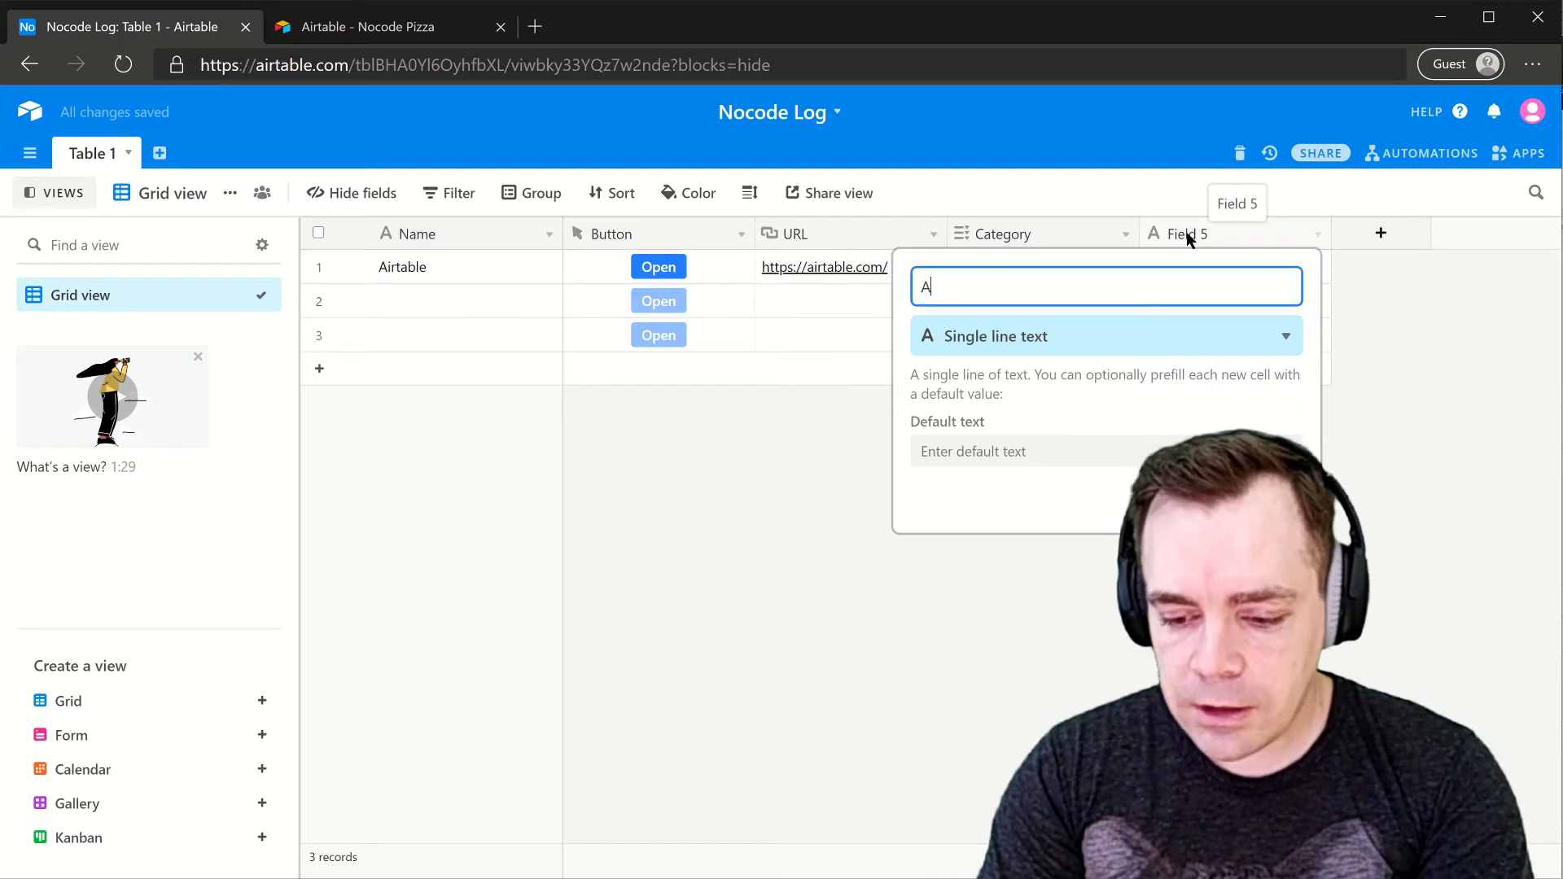
type("lexa")
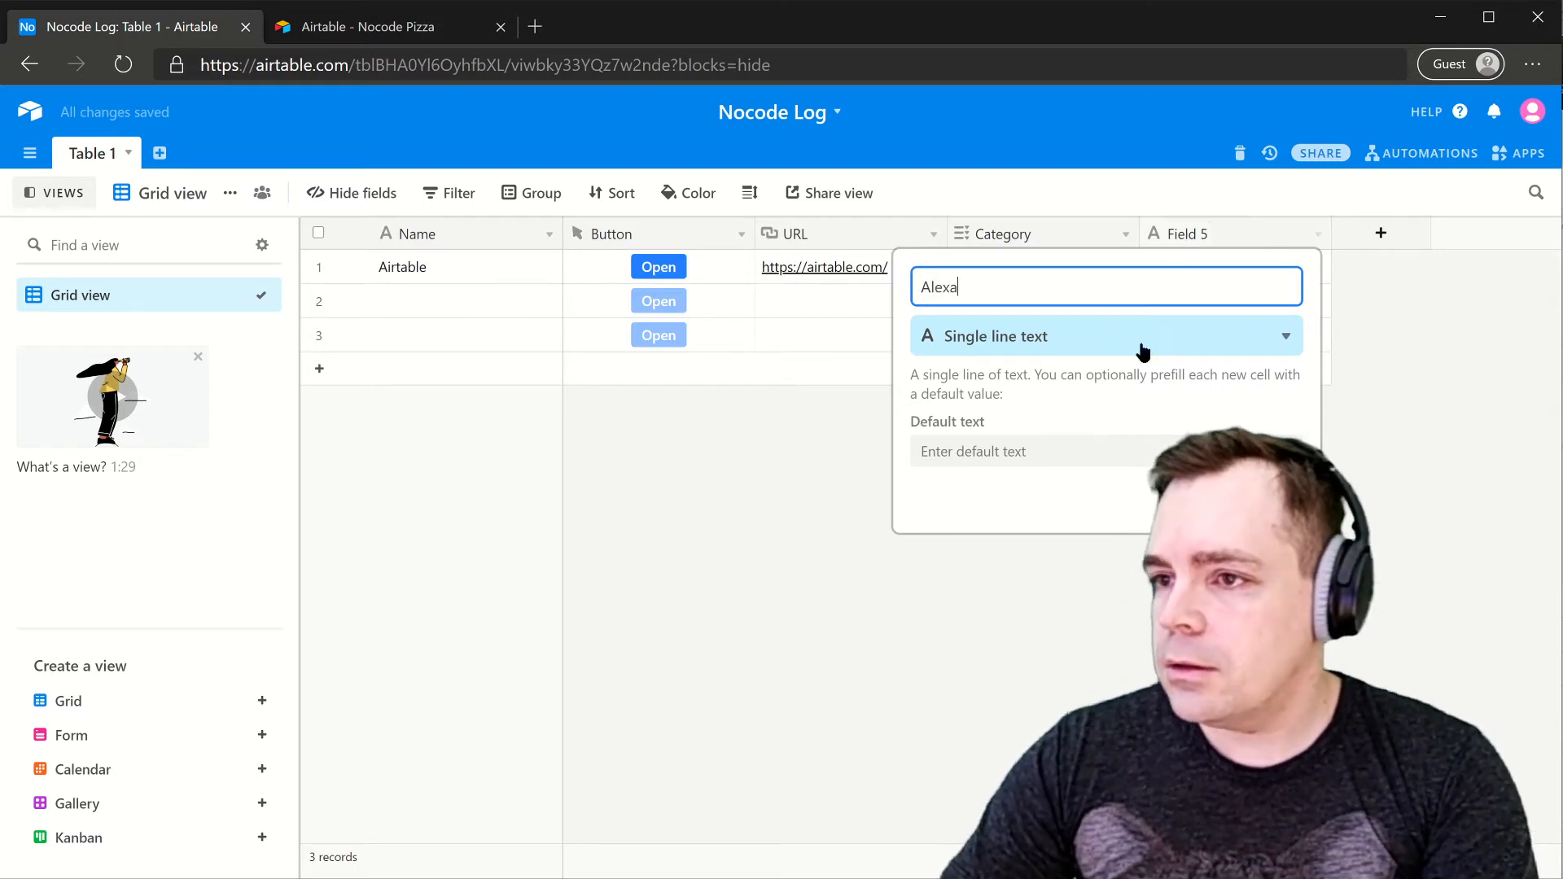
left_click(1024, 344)
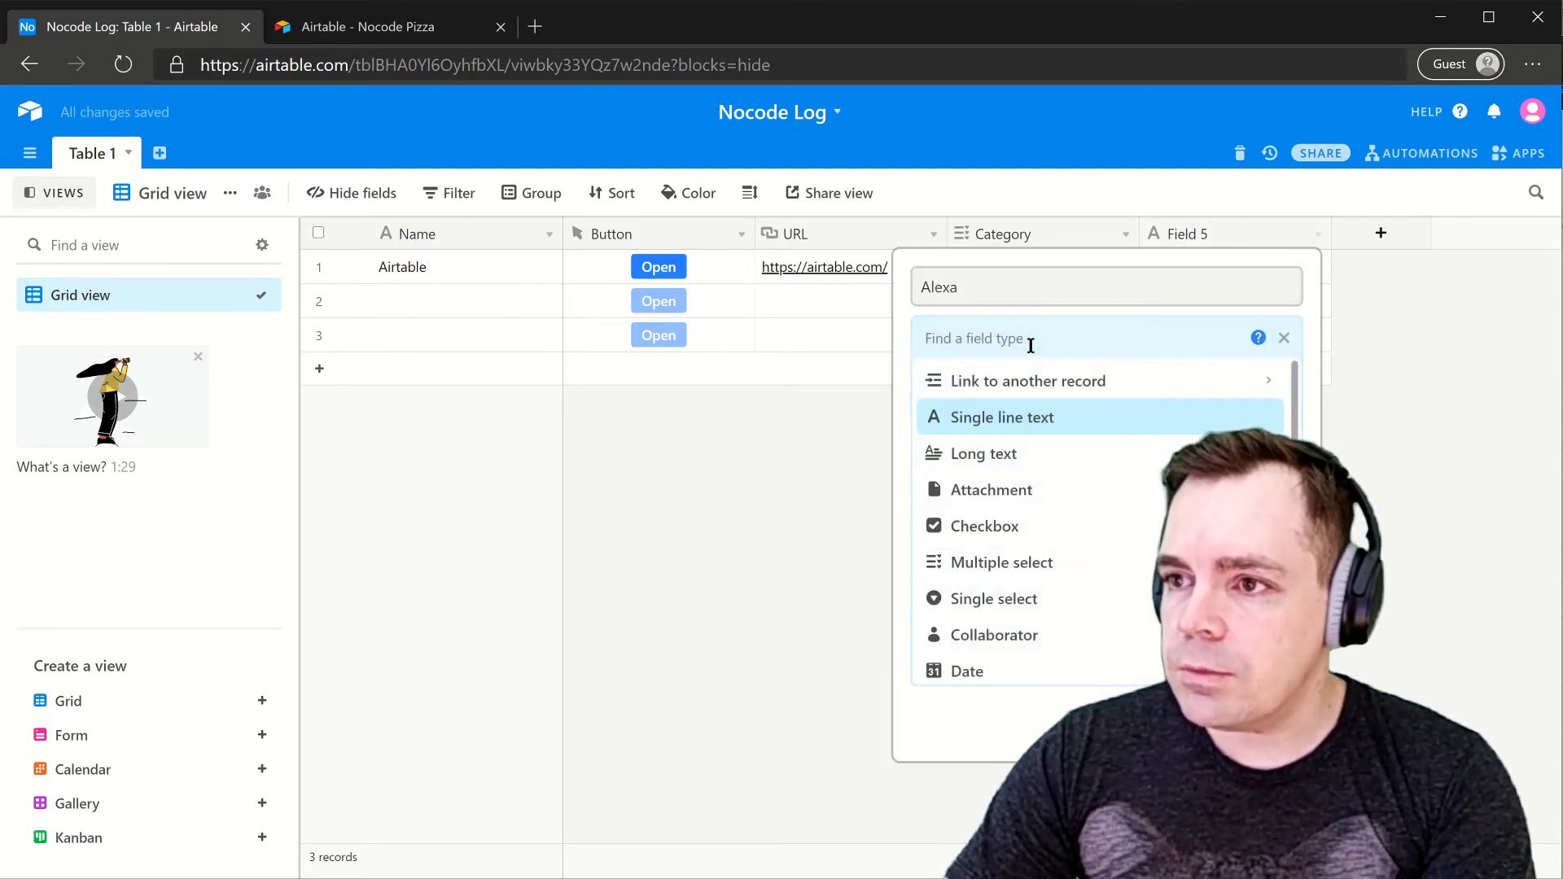
type("number")
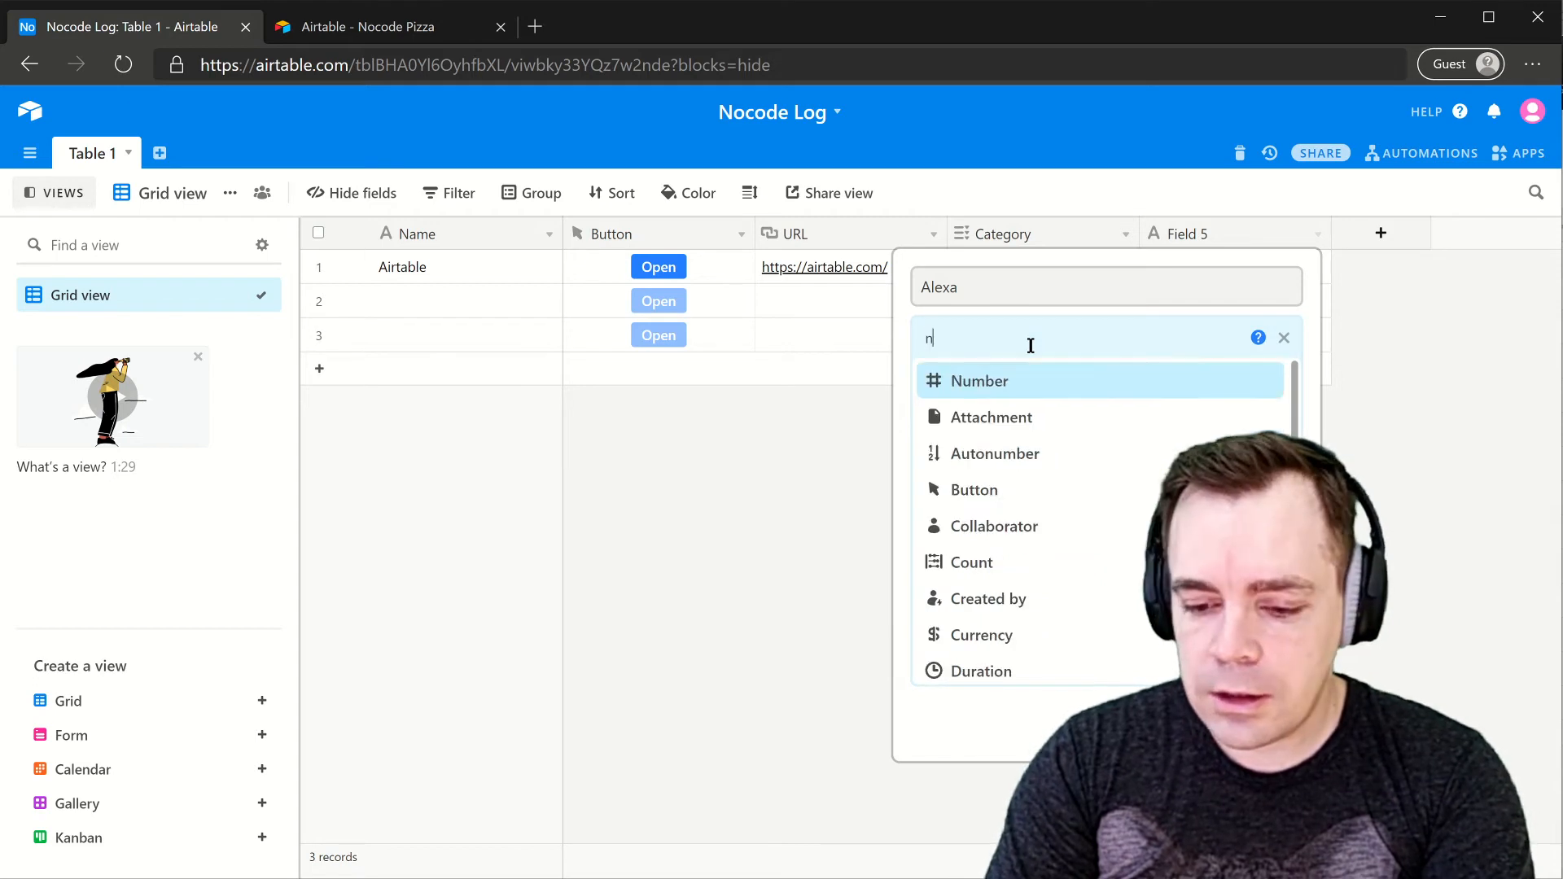
left_click(991, 381)
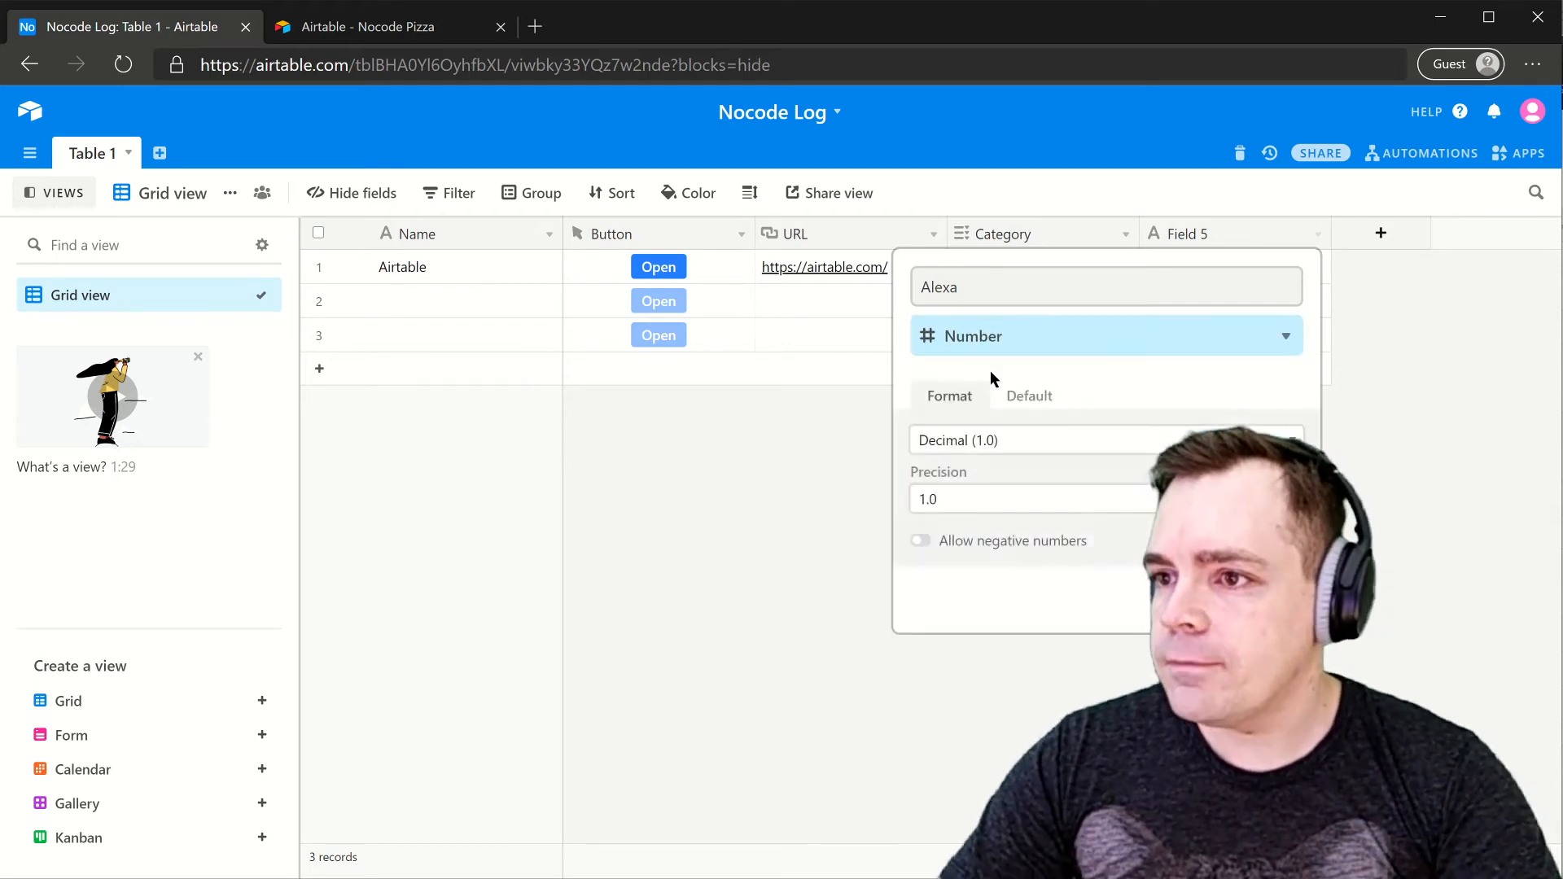
left_click(991, 440)
left_click(970, 486)
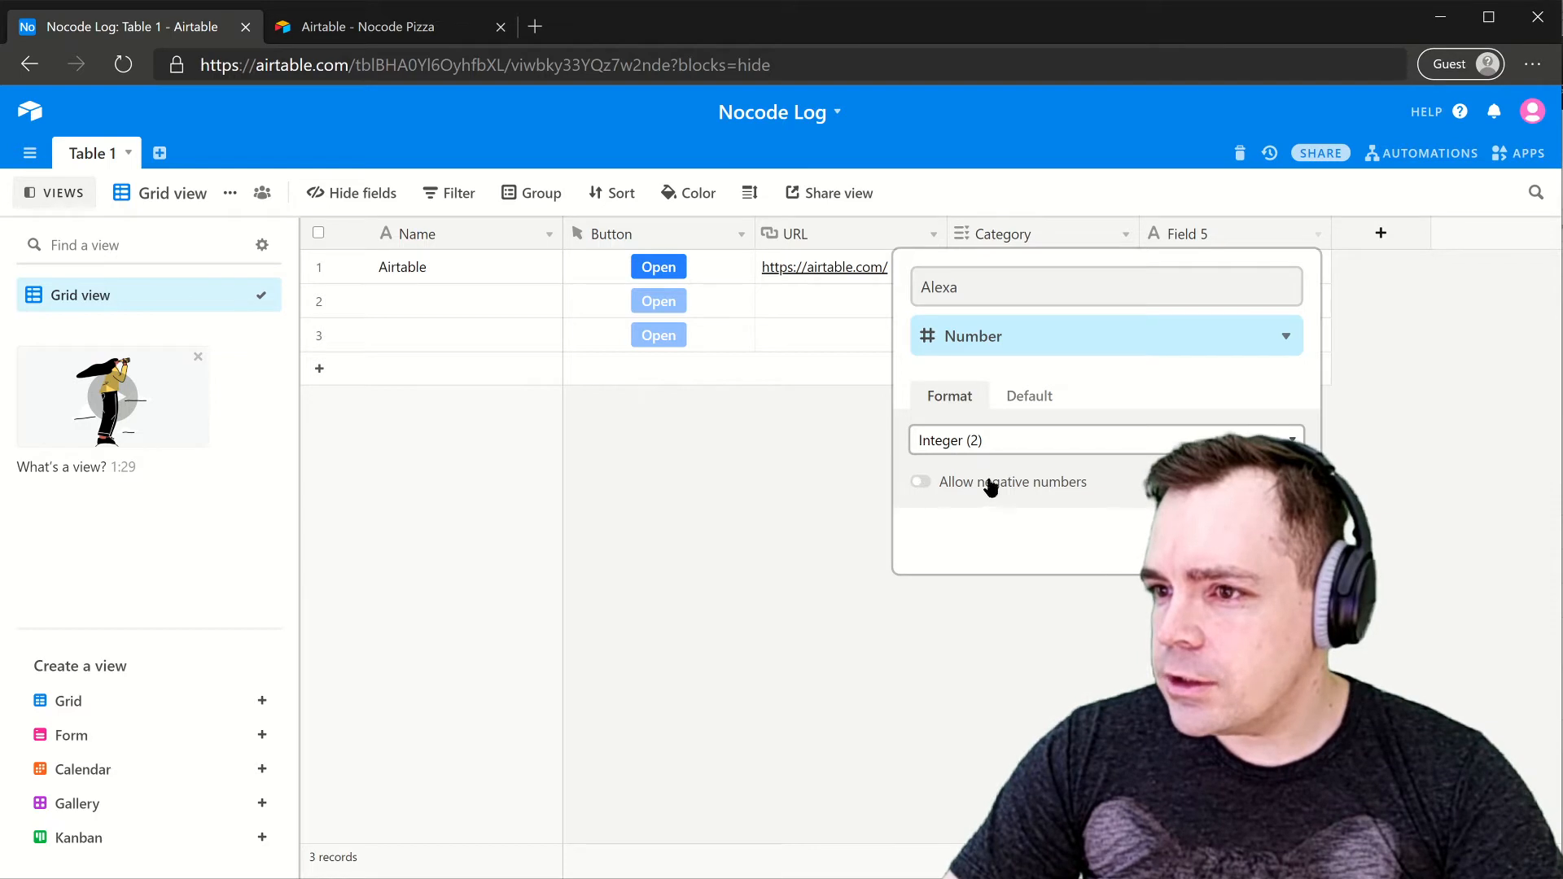
left_click(1271, 540)
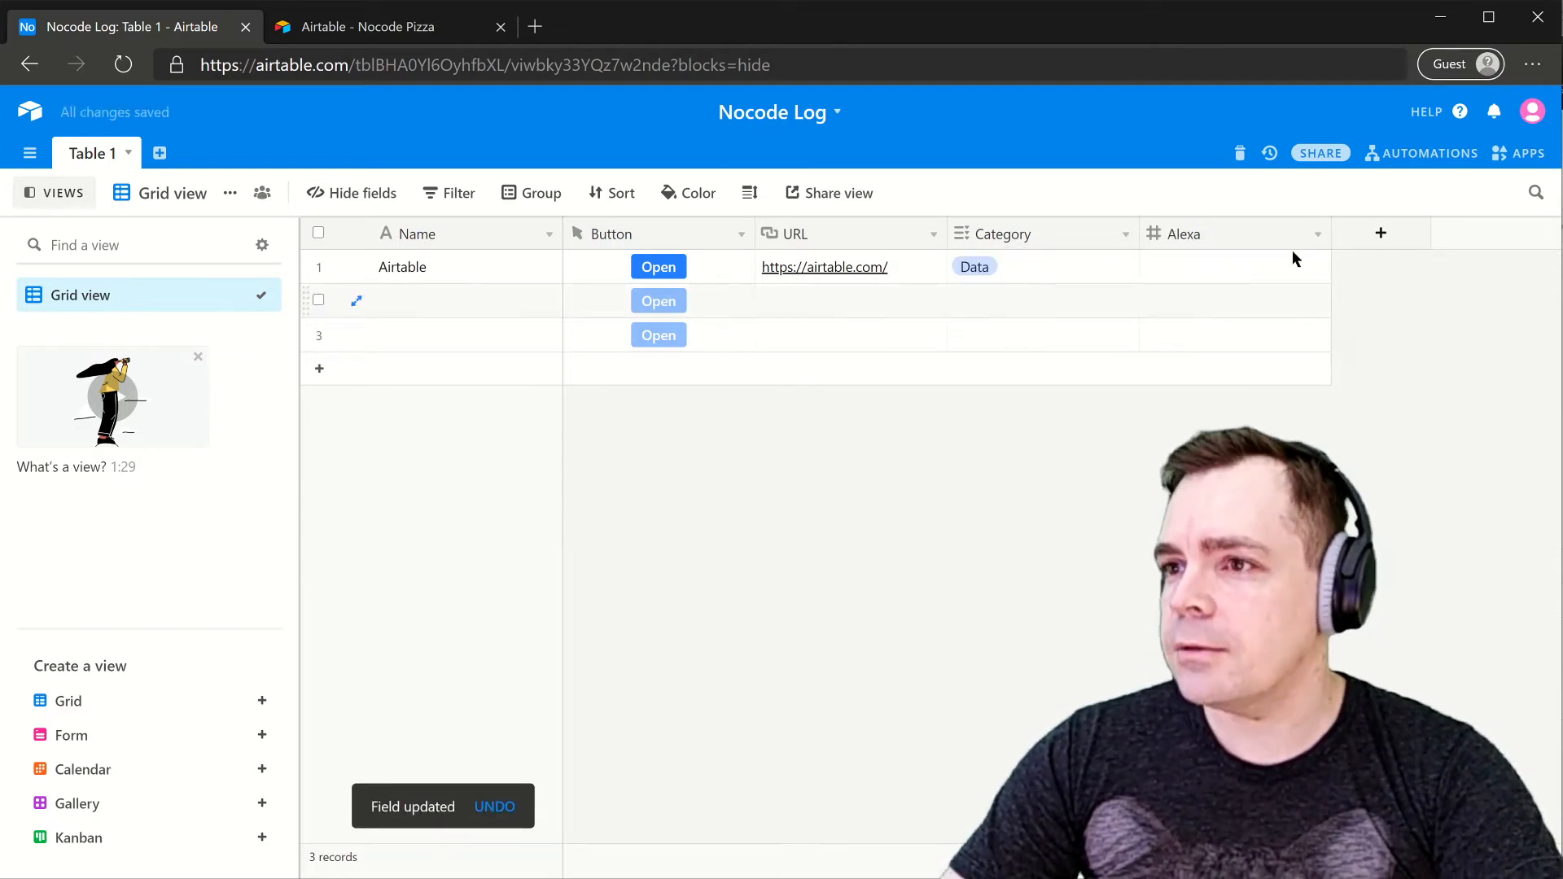
- Create an Alexa Move Number field with Integer format and negative numbers allowed
left_click(1367, 242)
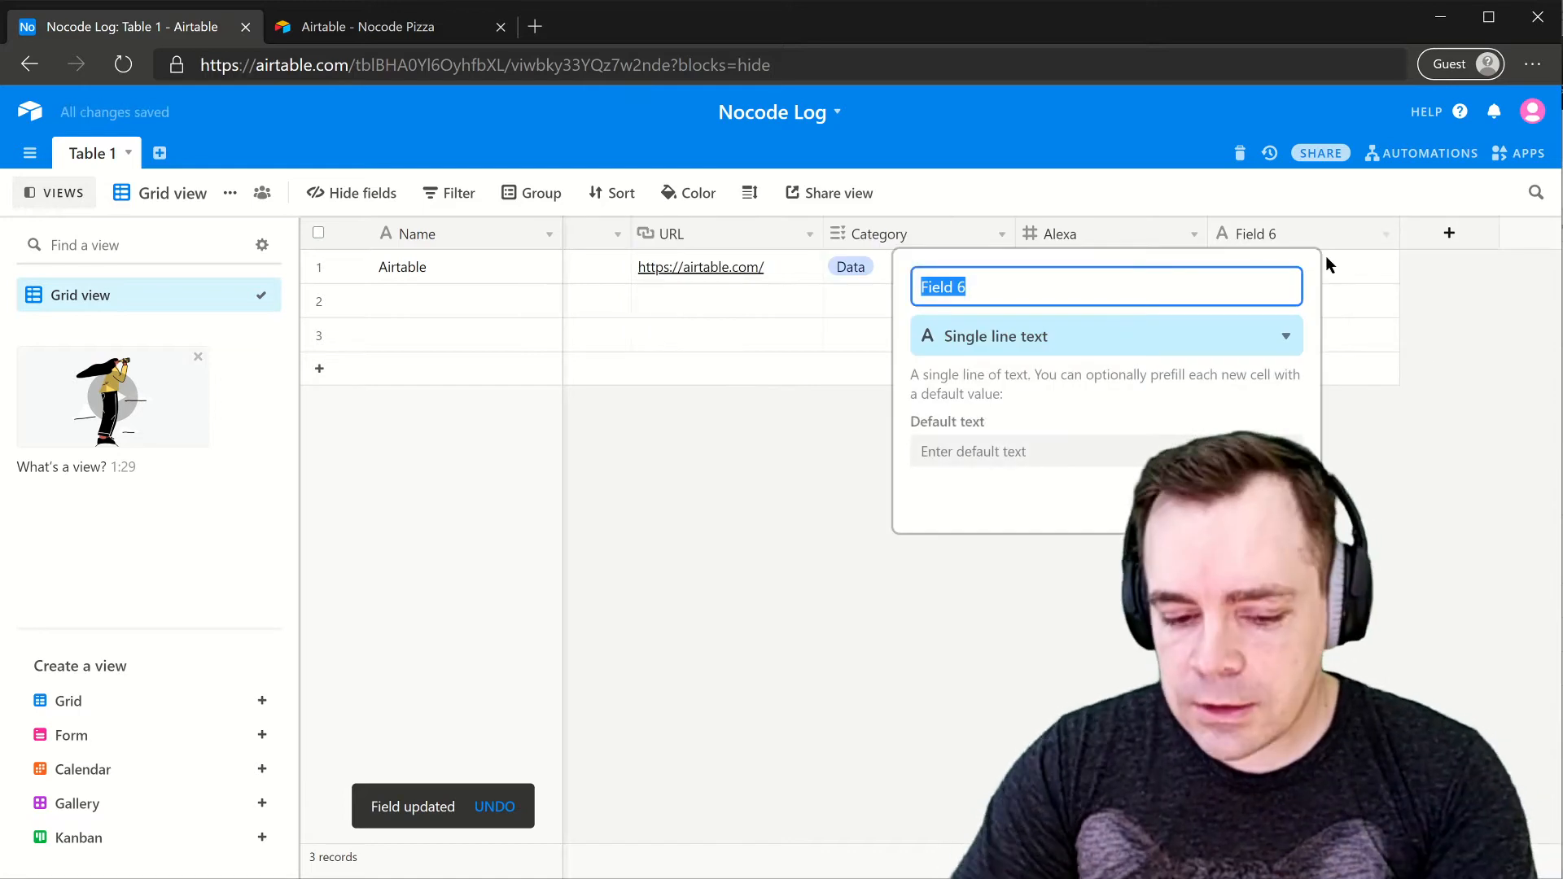
type("Alexa Move")
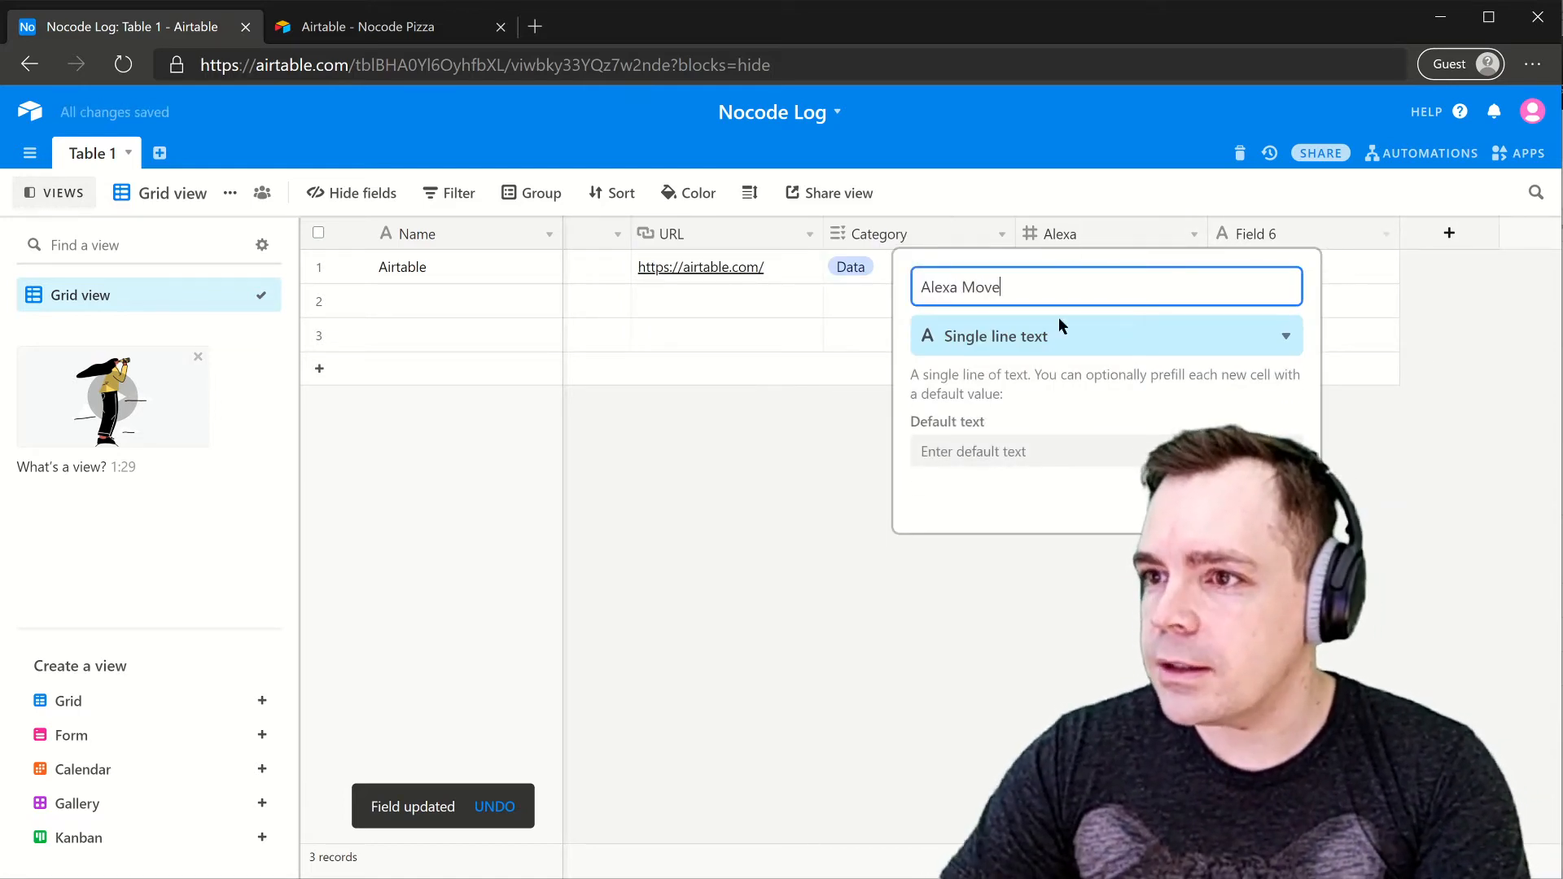
left_click(1006, 343)
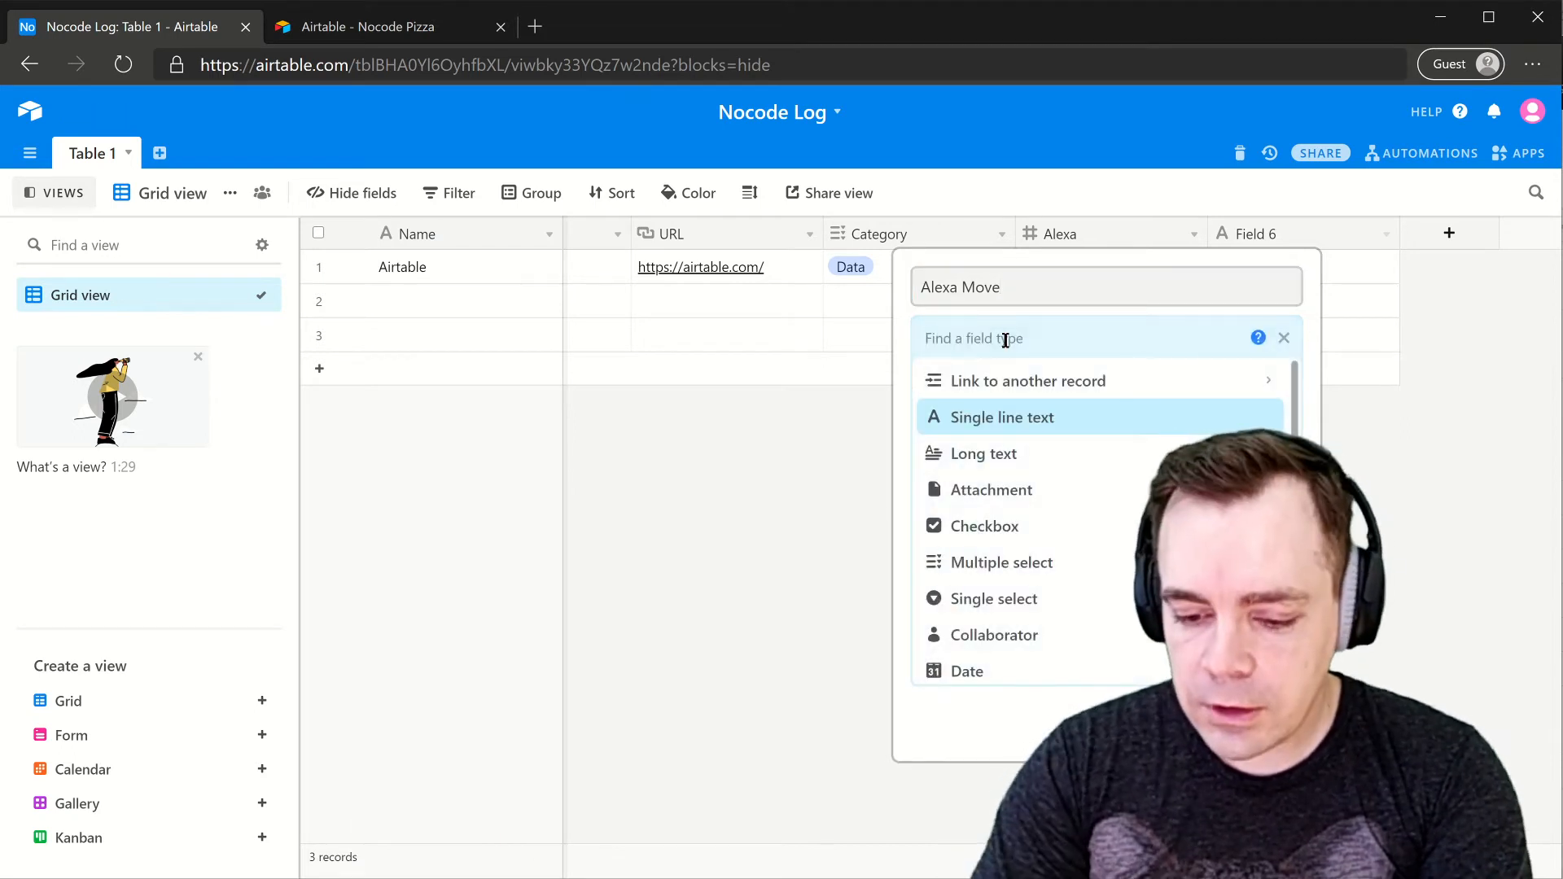
type("num")
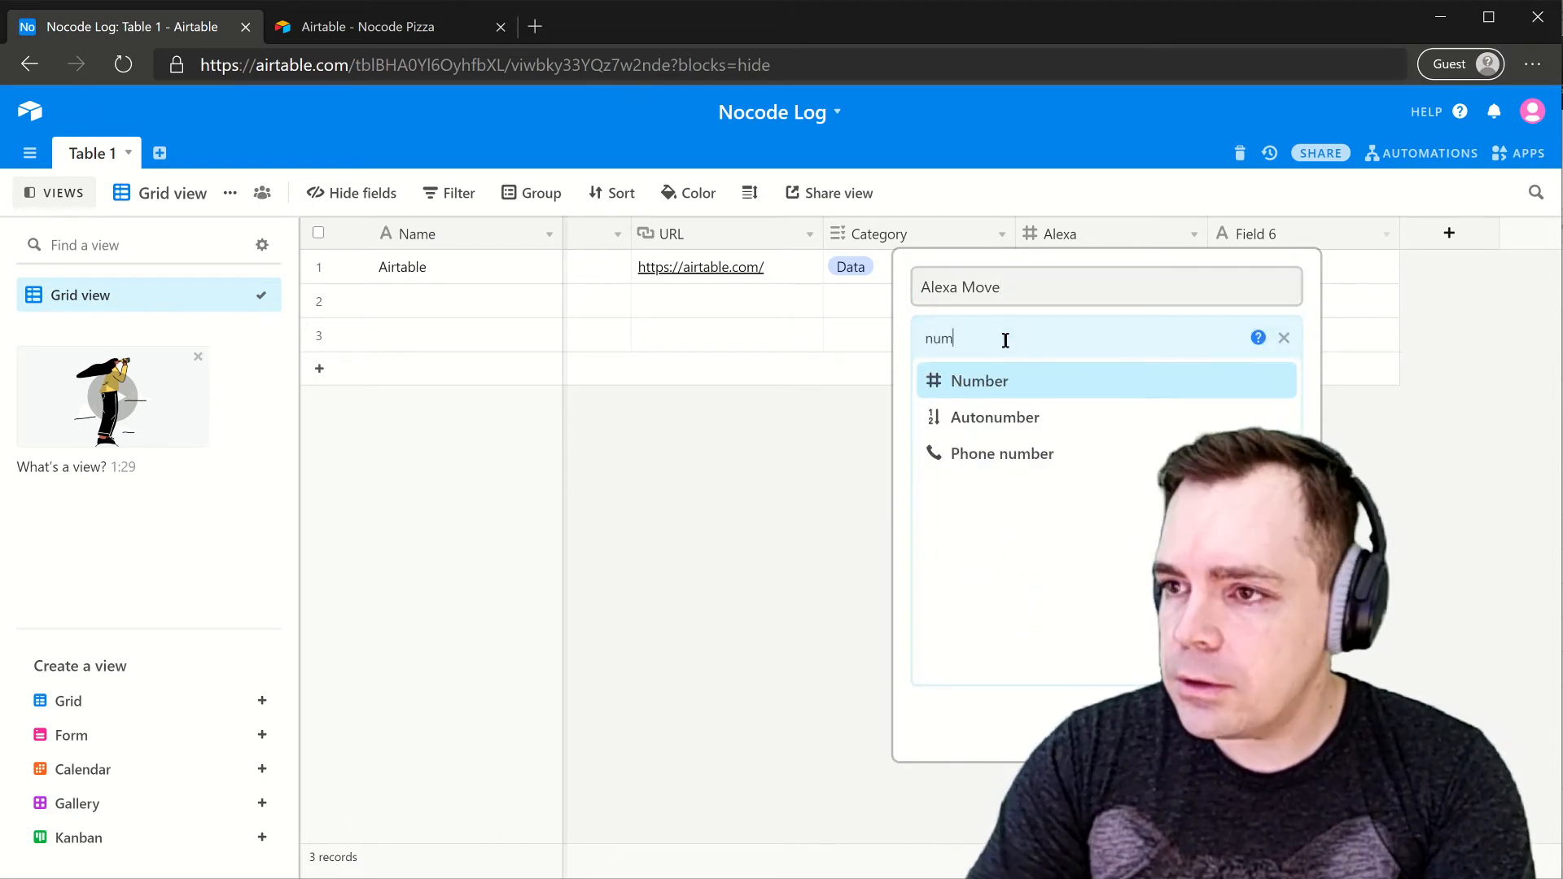
left_click(985, 382)
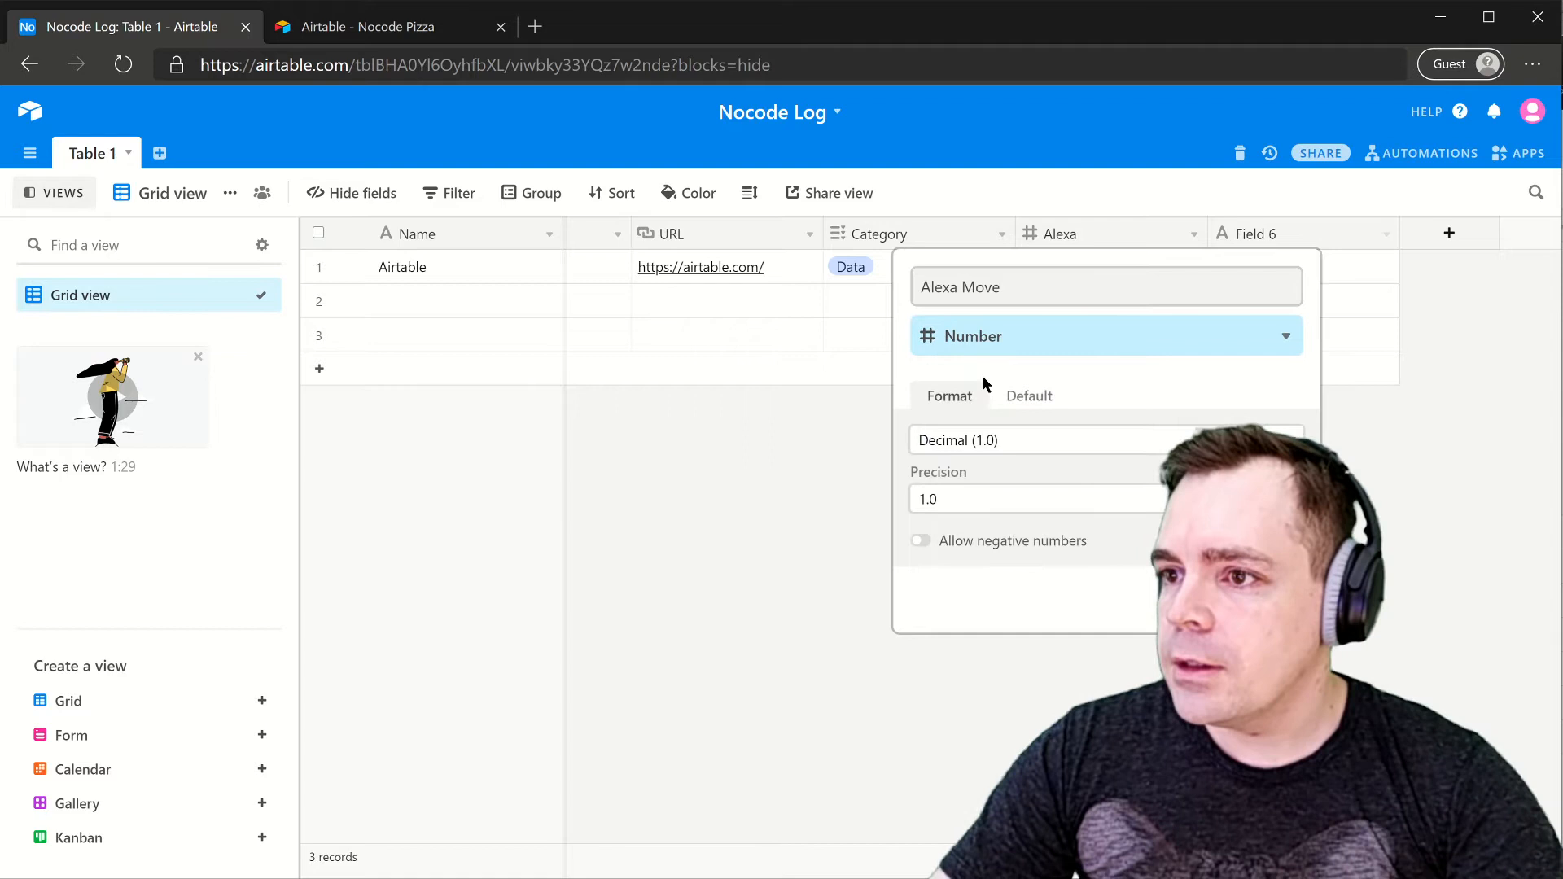
left_click(986, 443)
left_click(967, 487)
left_click(923, 483)
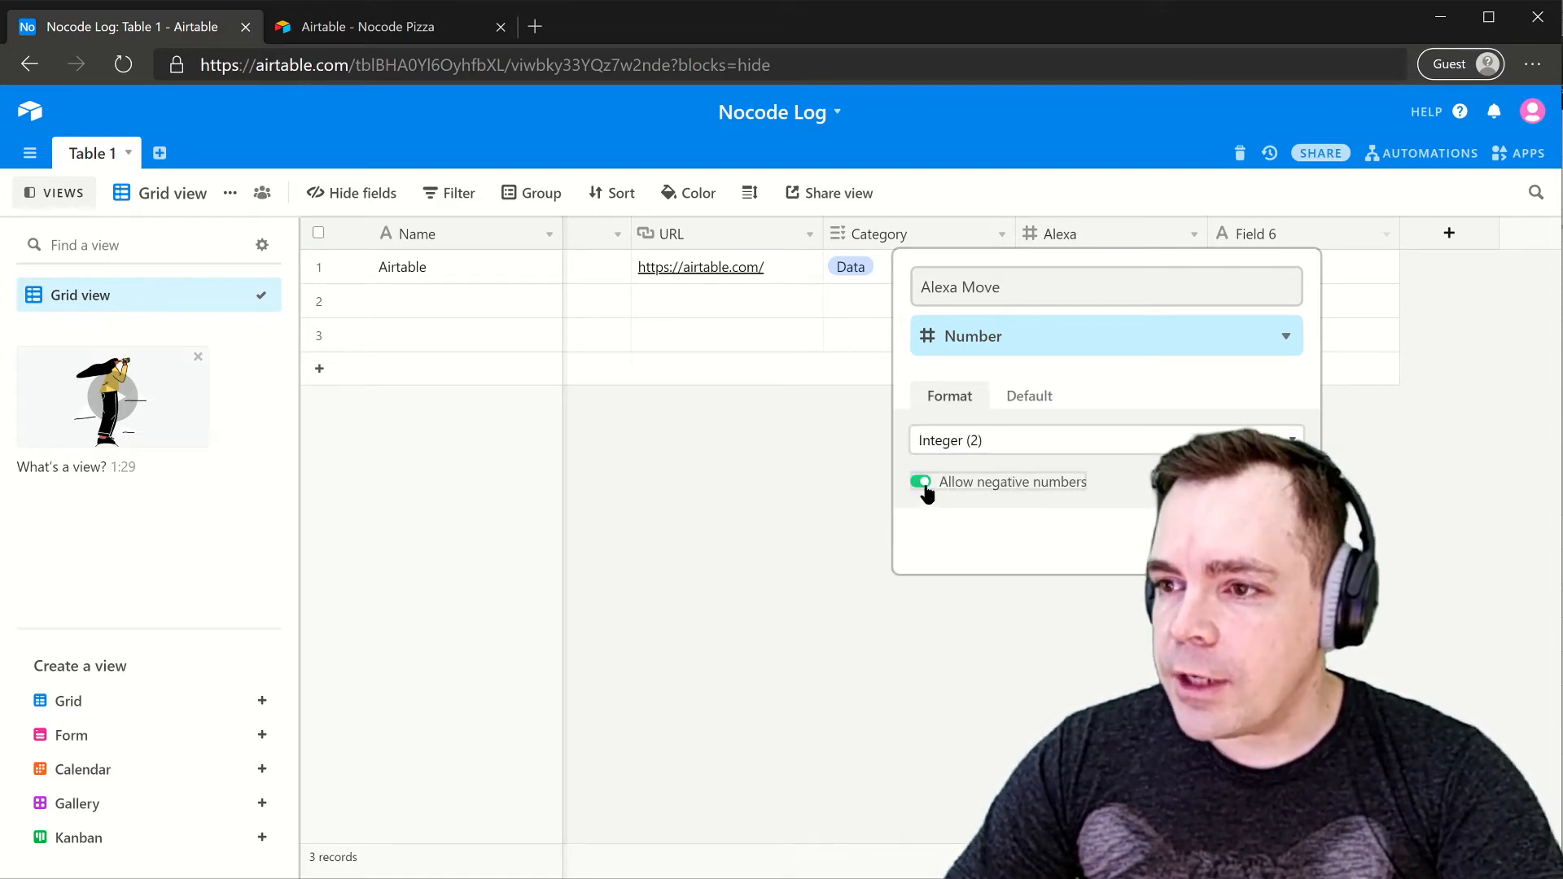
left_click(1266, 541)
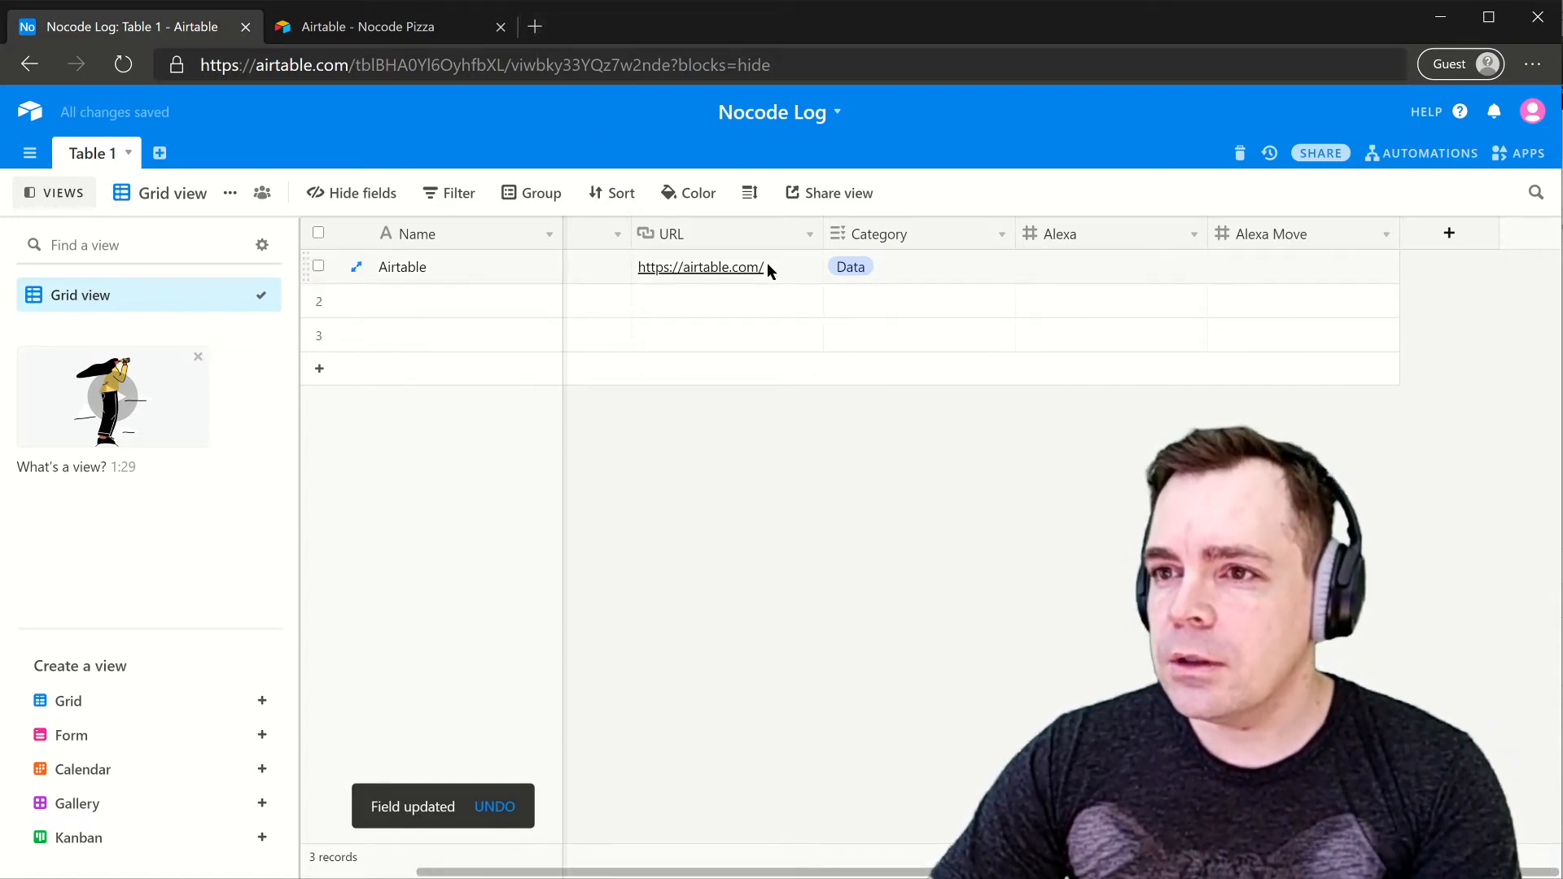
- Search Bing for 'alexa rank check' and open alexa.com/siteinfo, closing the results tab
left_click(535, 27)
type("ale")
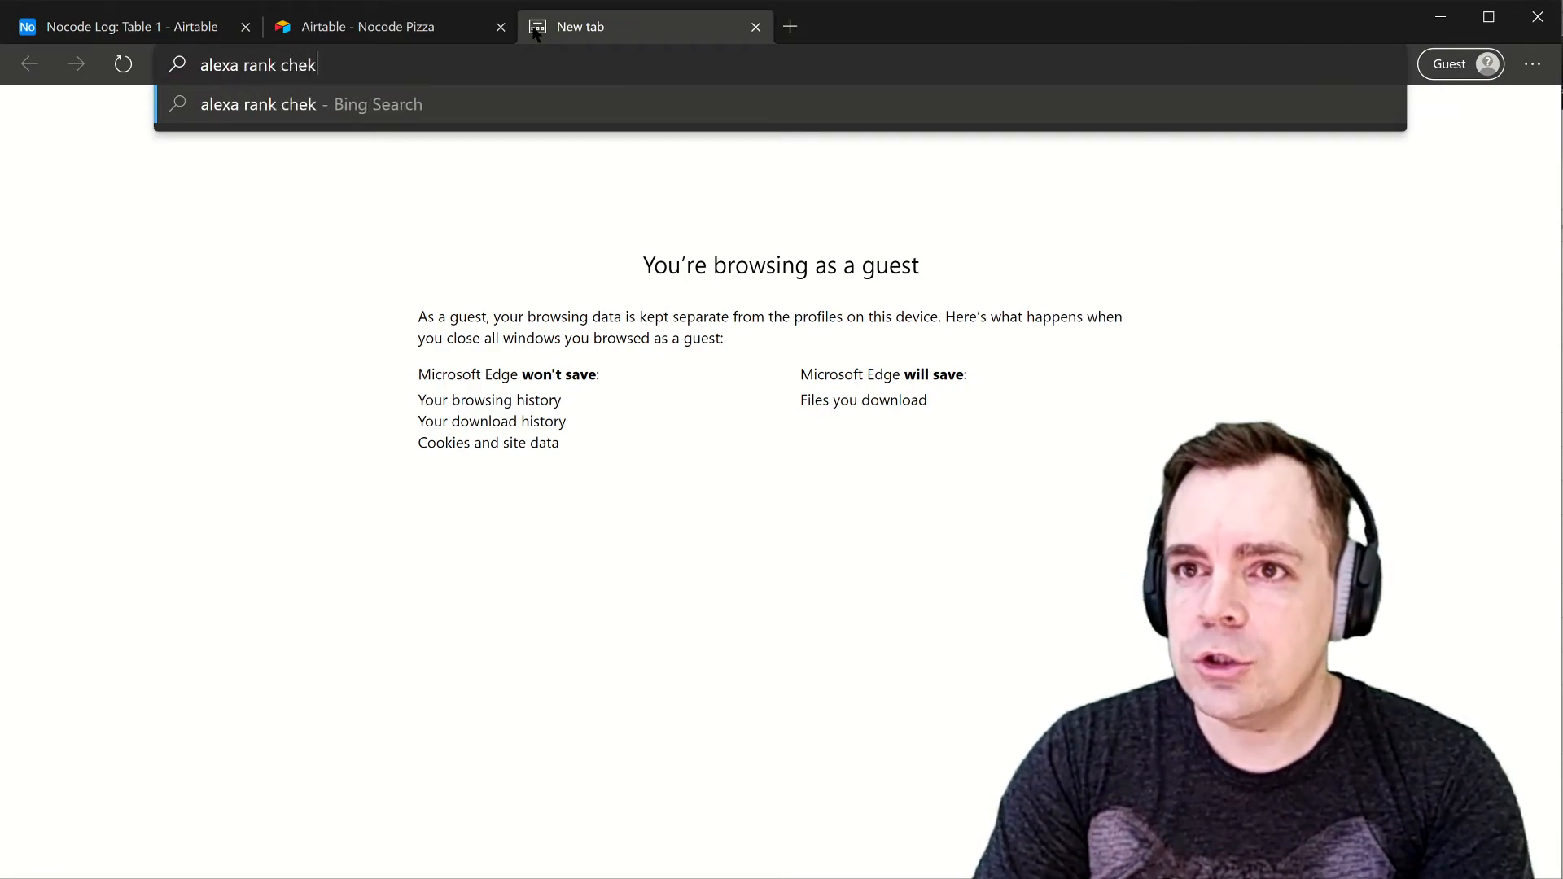
type("xa rank check")
key("Return")
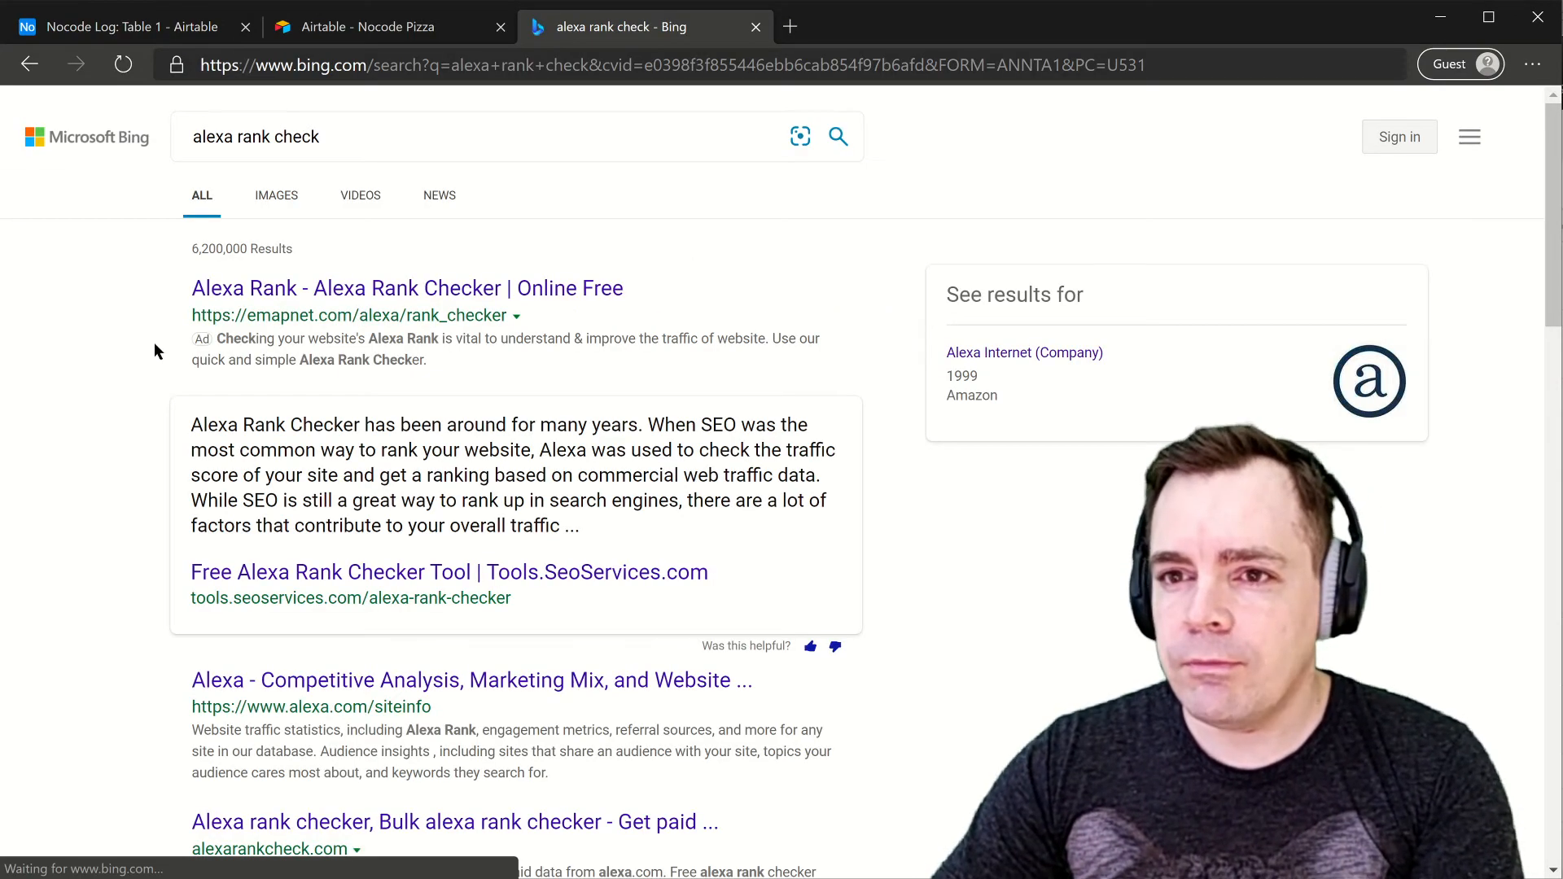
scroll(115, 454, "down", 5)
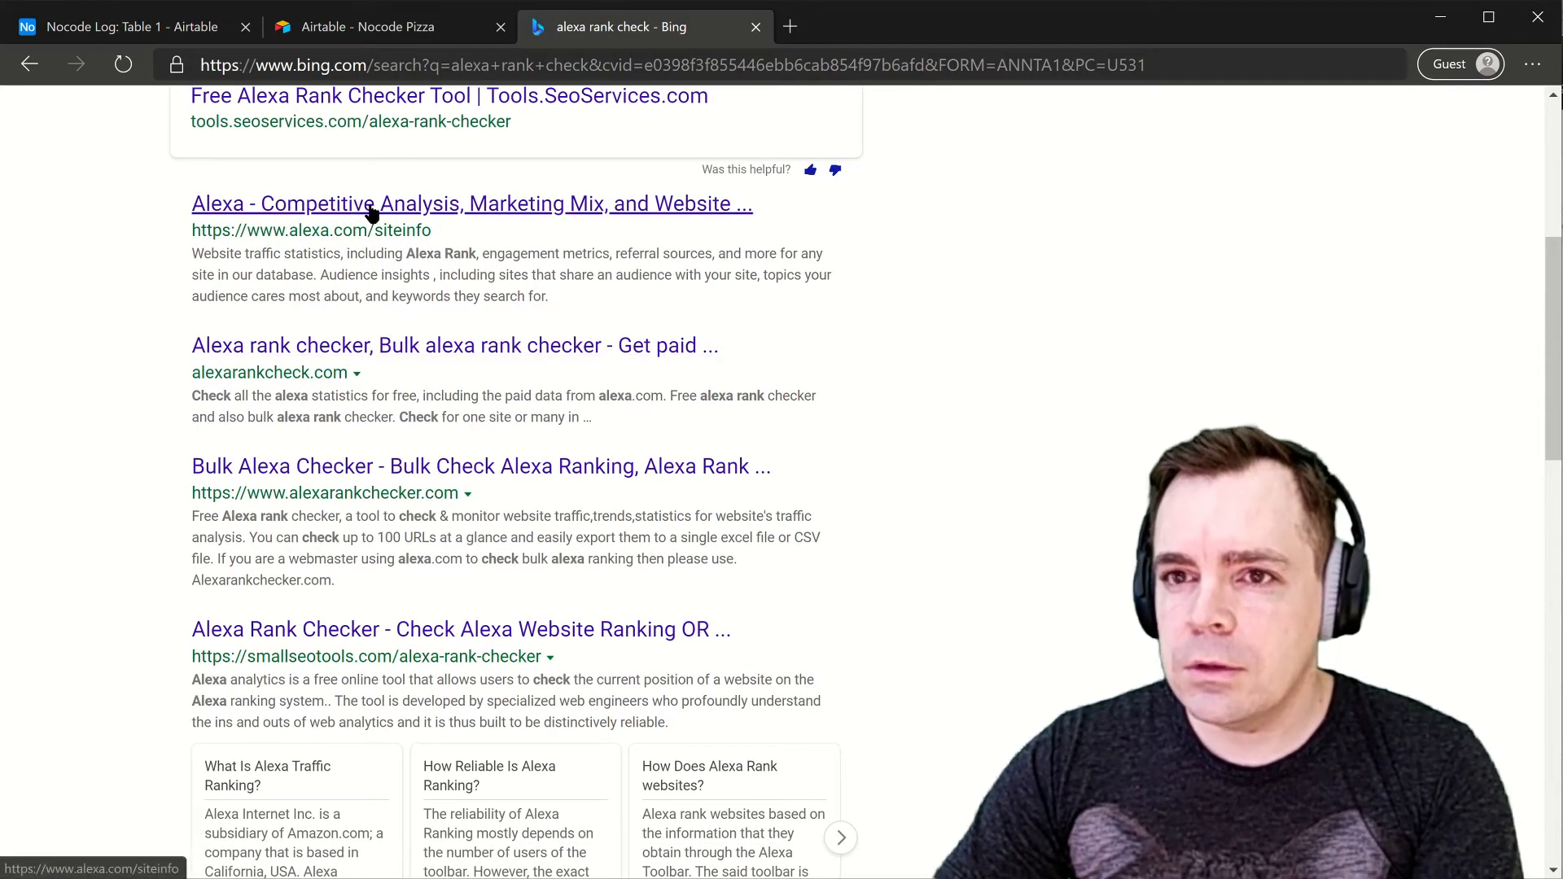
middle_click(372, 212)
middle_click(654, 28)
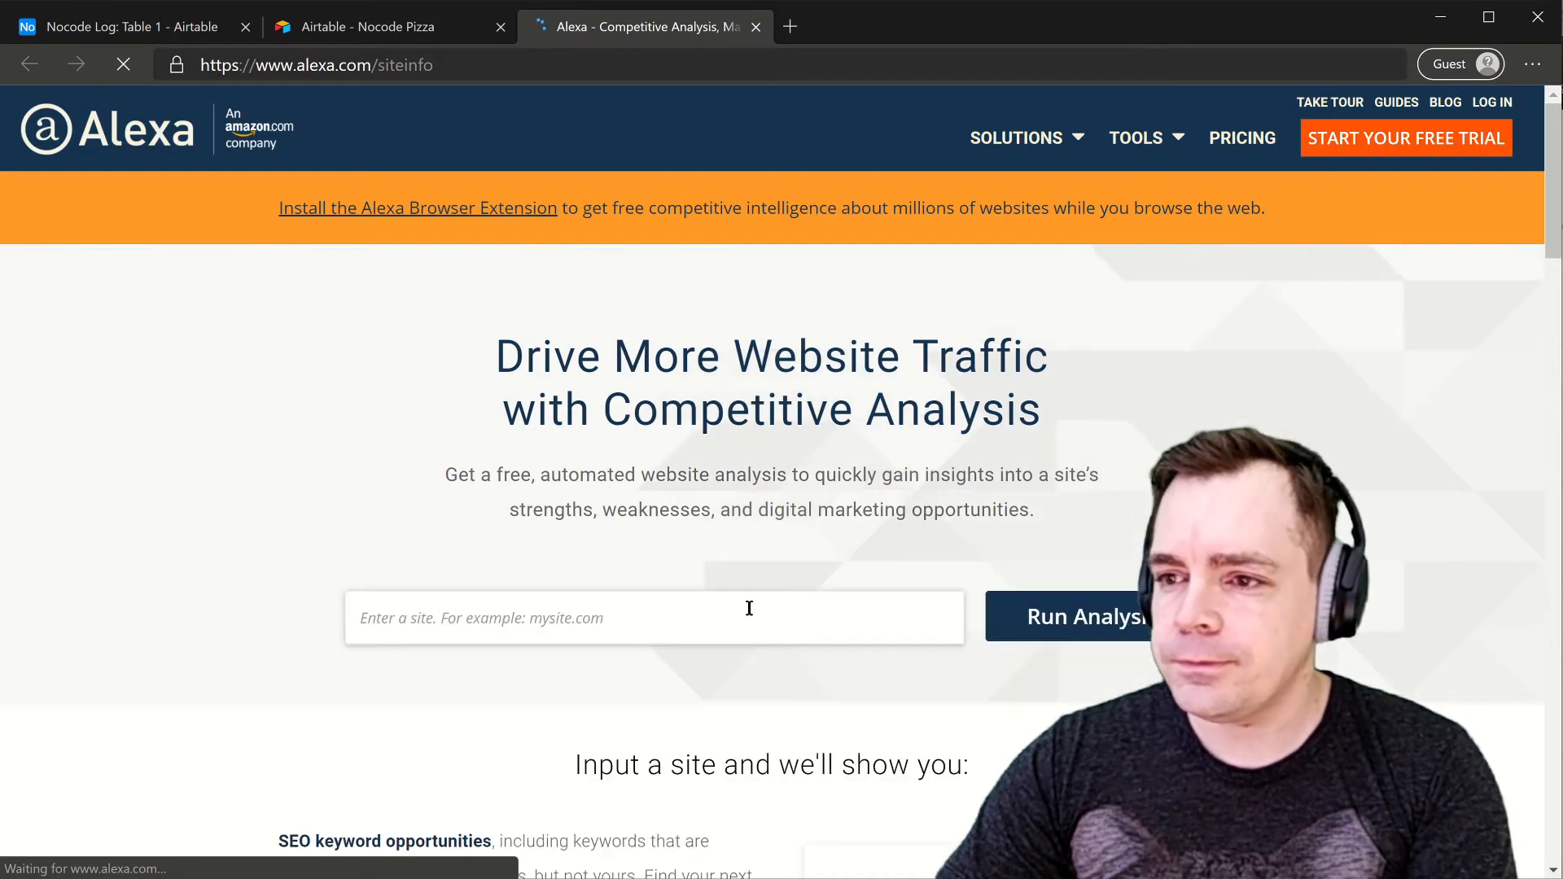
left_click(719, 617)
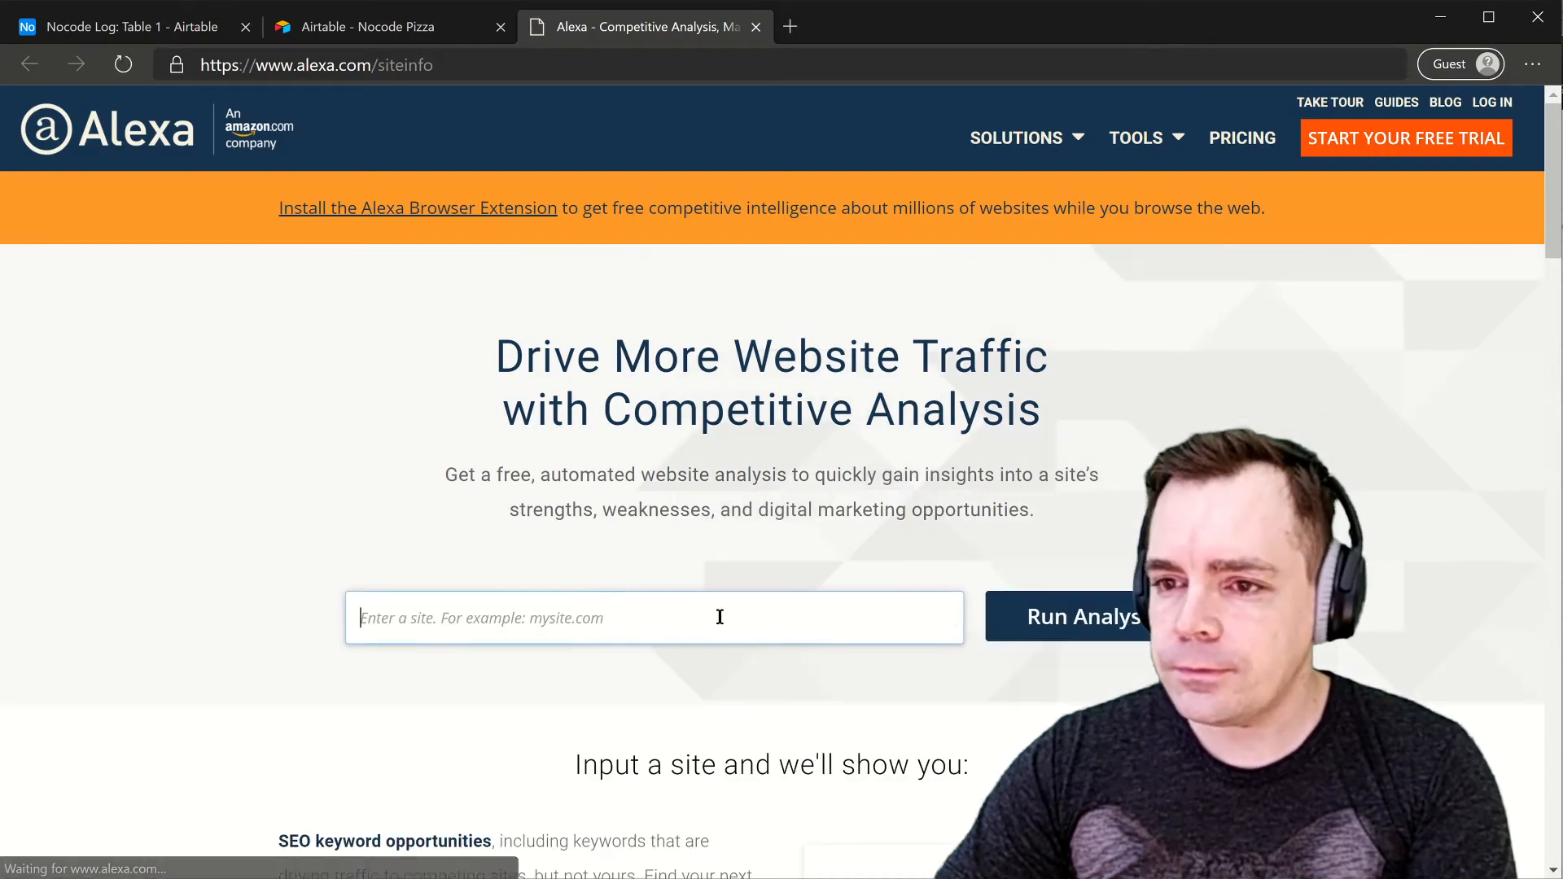
- Analyse airtable.com on Alexa and copy its 4,005 global rank back to Nocode Log
type("https://airtable.com/")
key("Return")
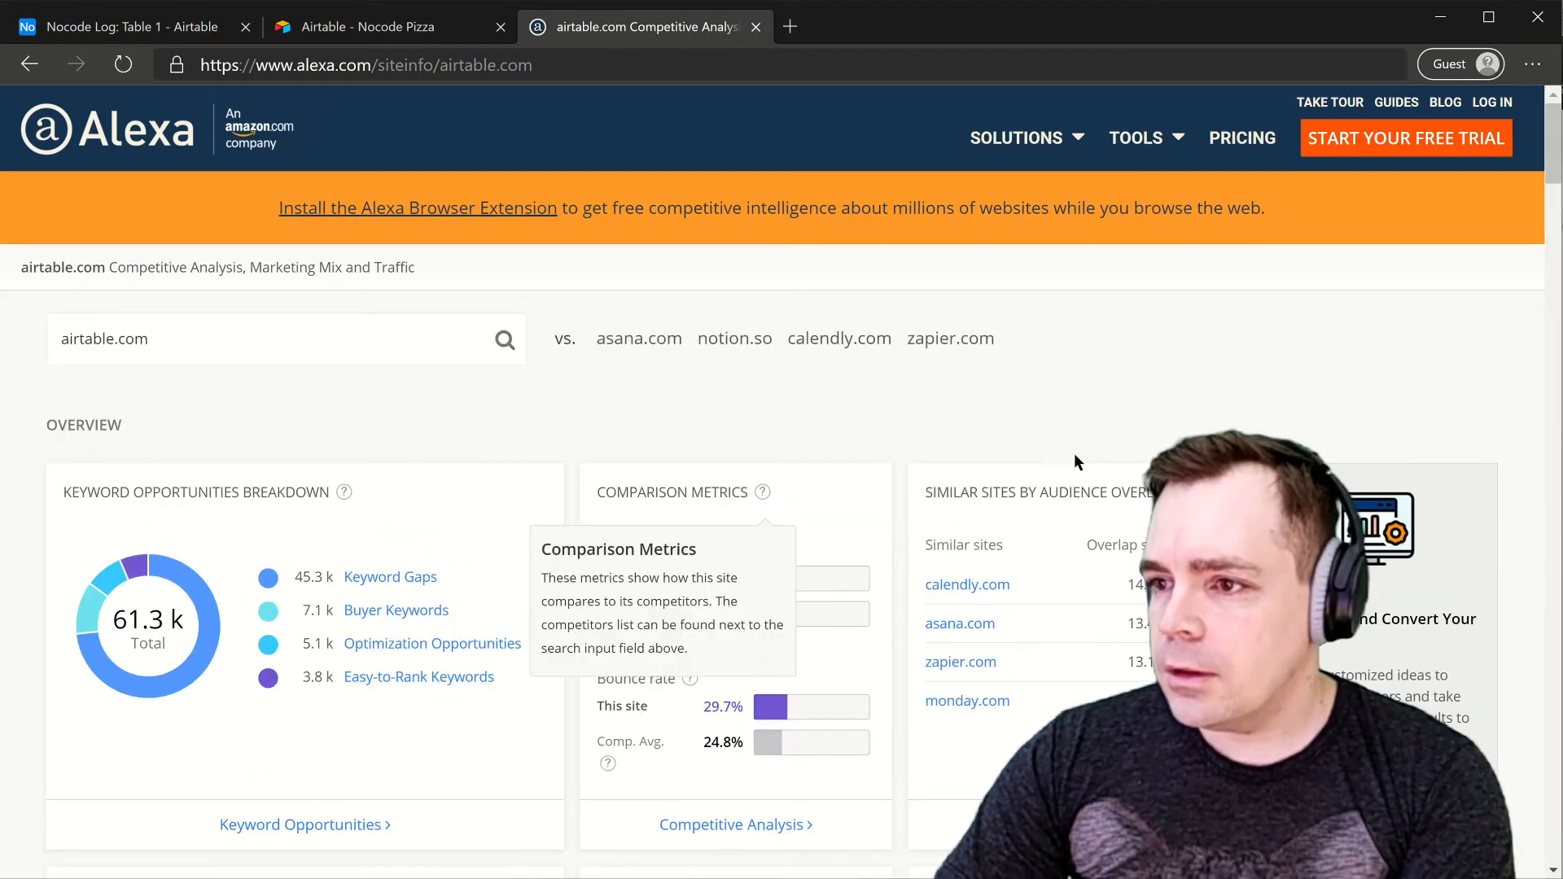
scroll(903, 404, "down", 4)
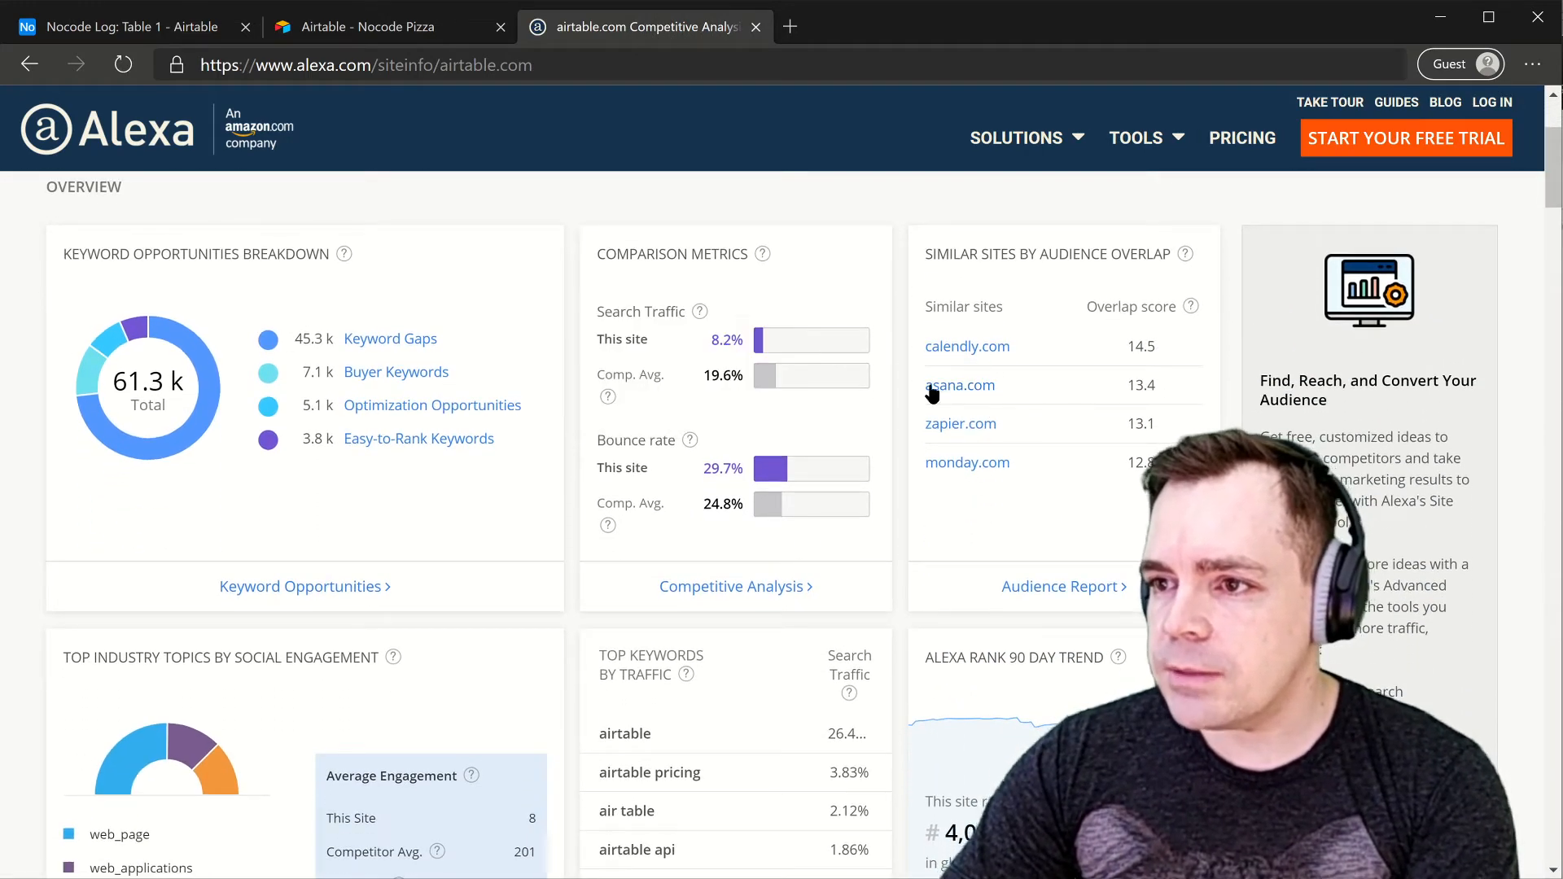
scroll(321, 470, "down", 20)
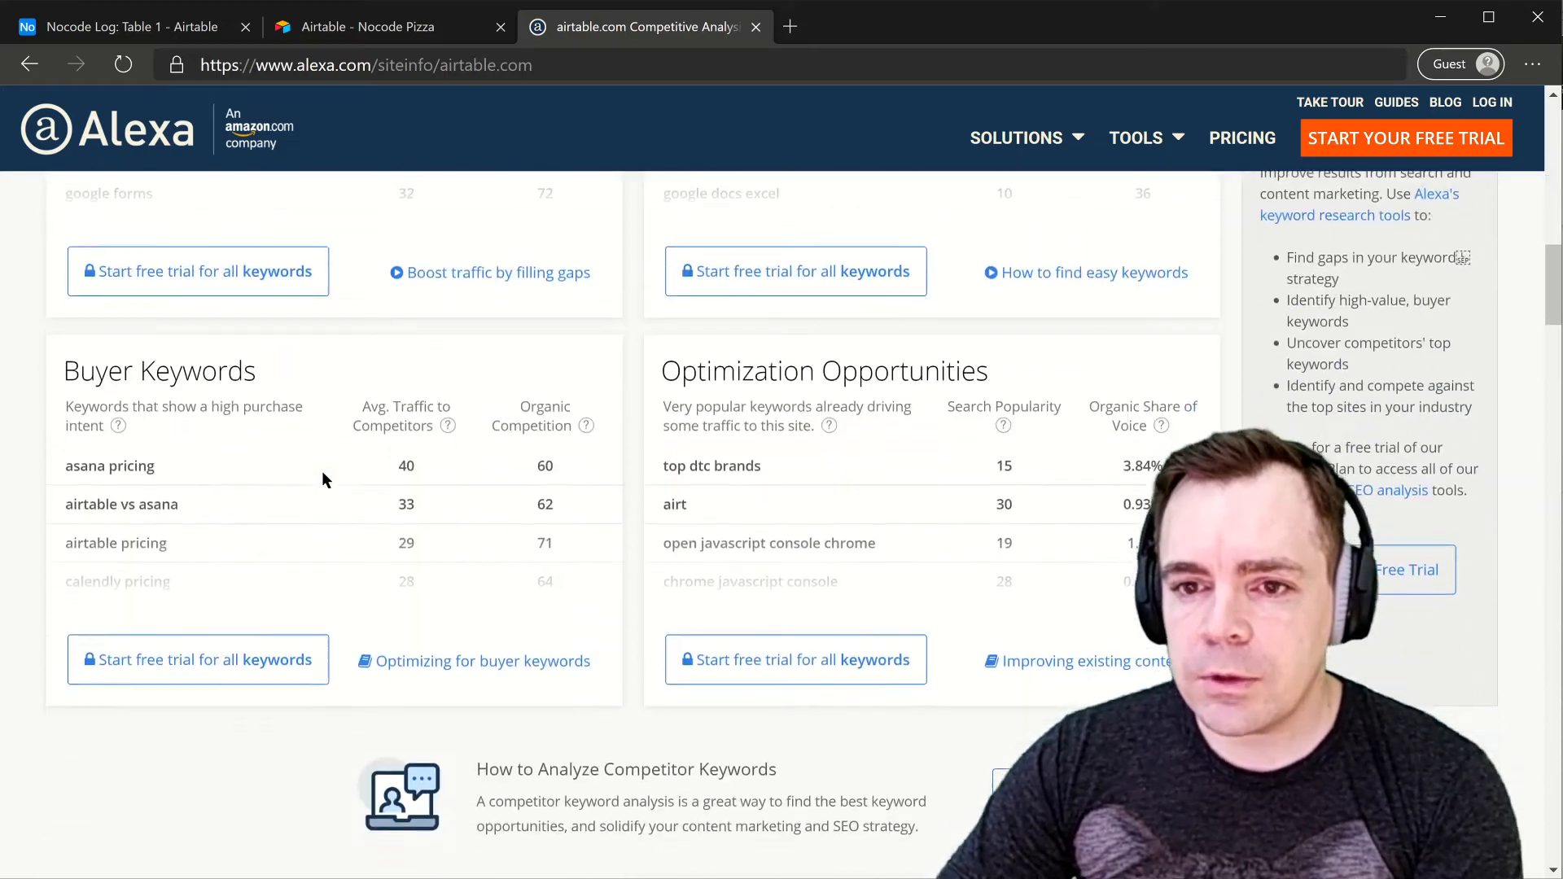
scroll(319, 478, "down", 20)
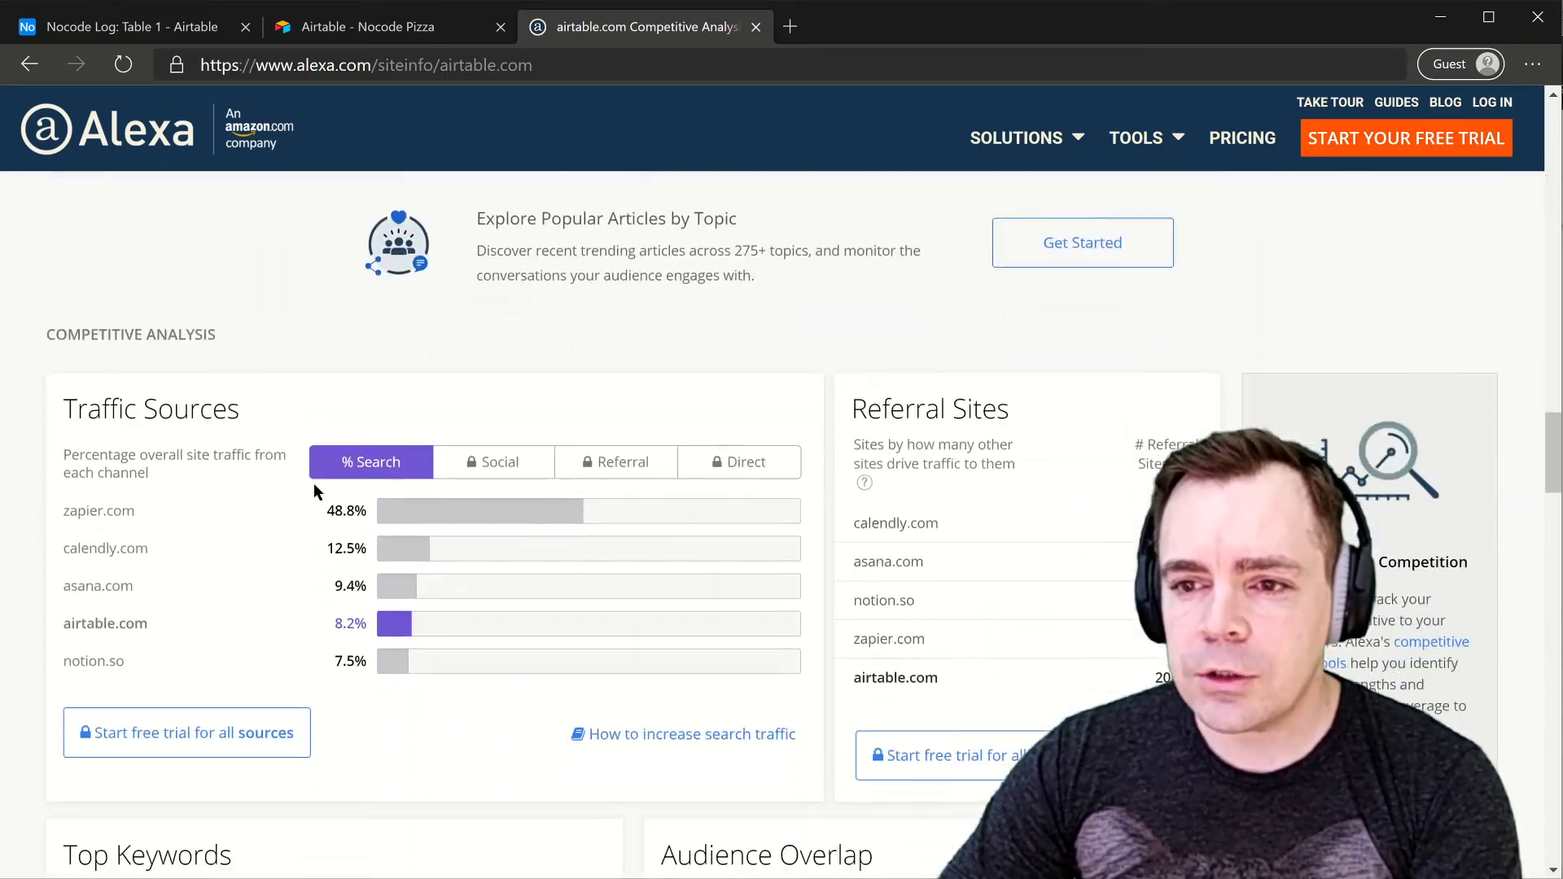
scroll(315, 482, "down", 15)
scroll(183, 444, "up", 2)
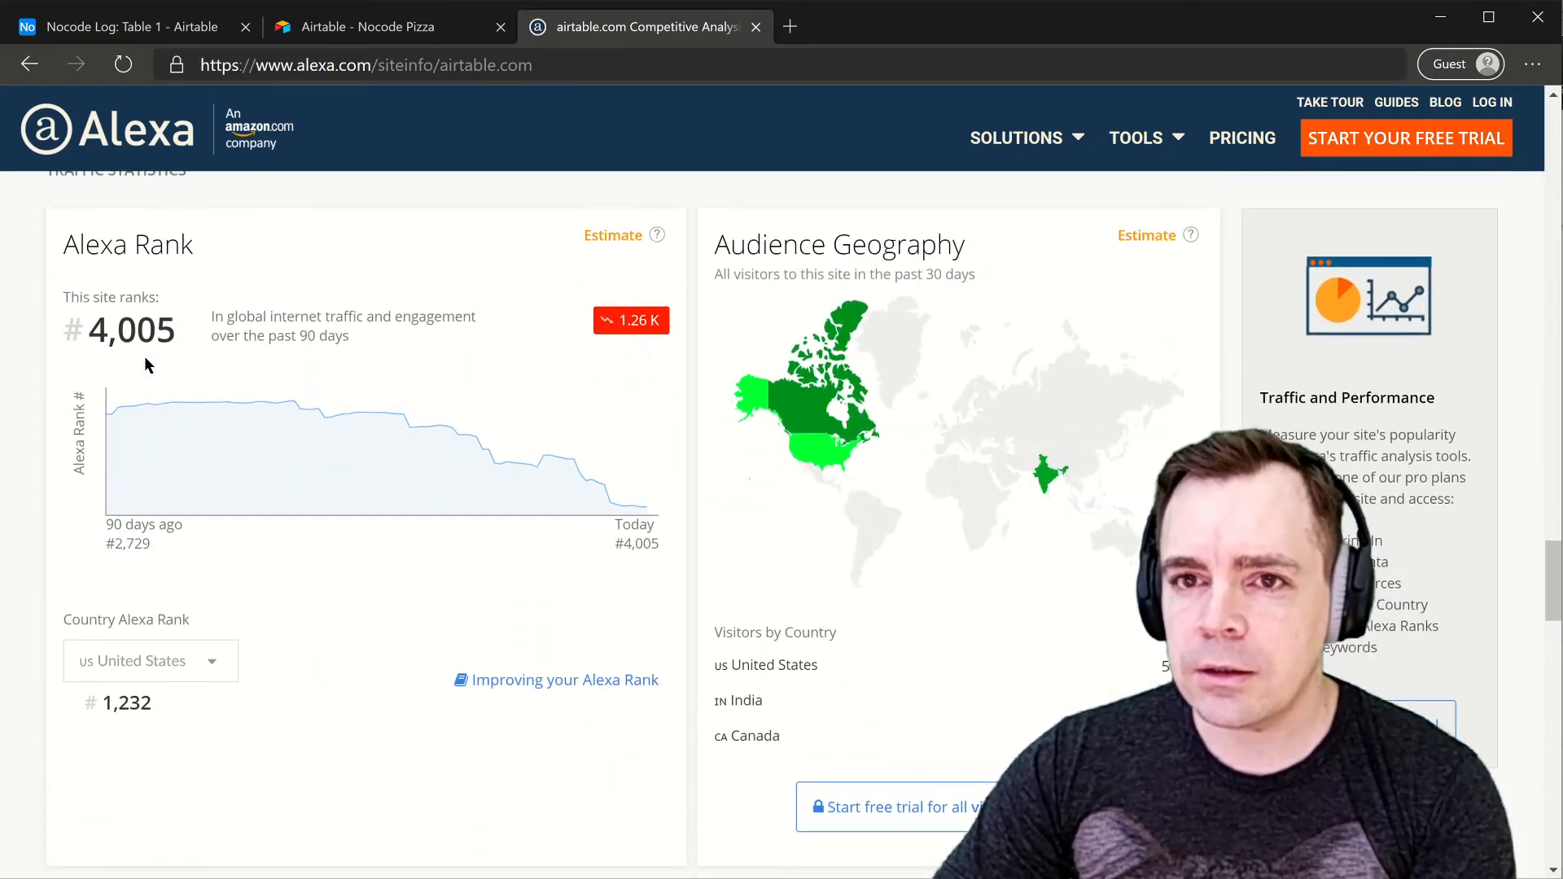
left_click_drag(94, 373, 168, 372)
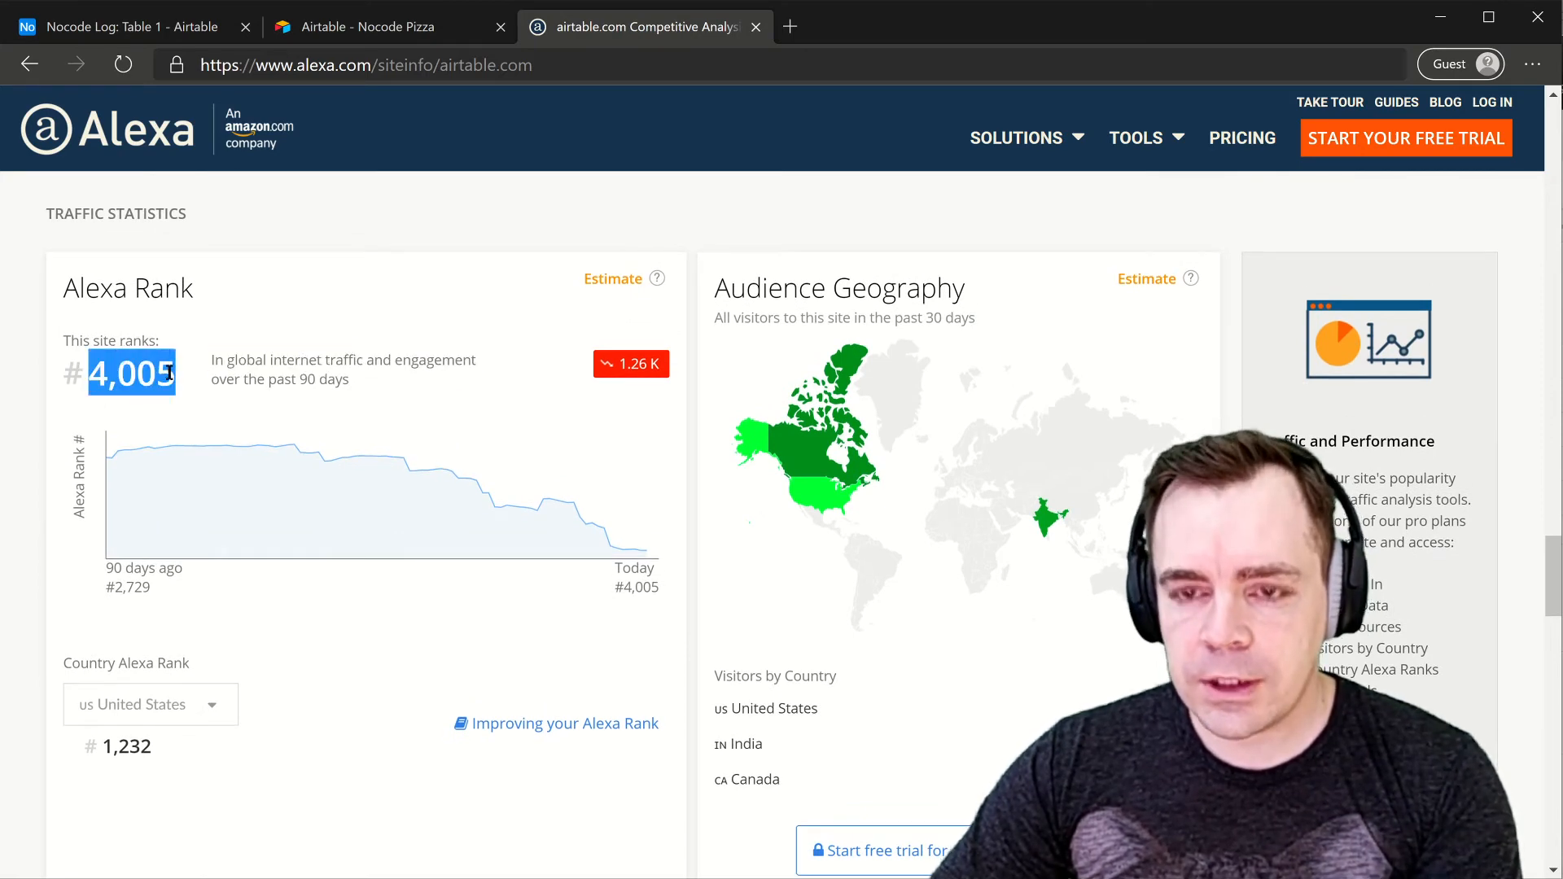
key("ctrl+shift+Tab")
key("ctrl+shift+Tab")
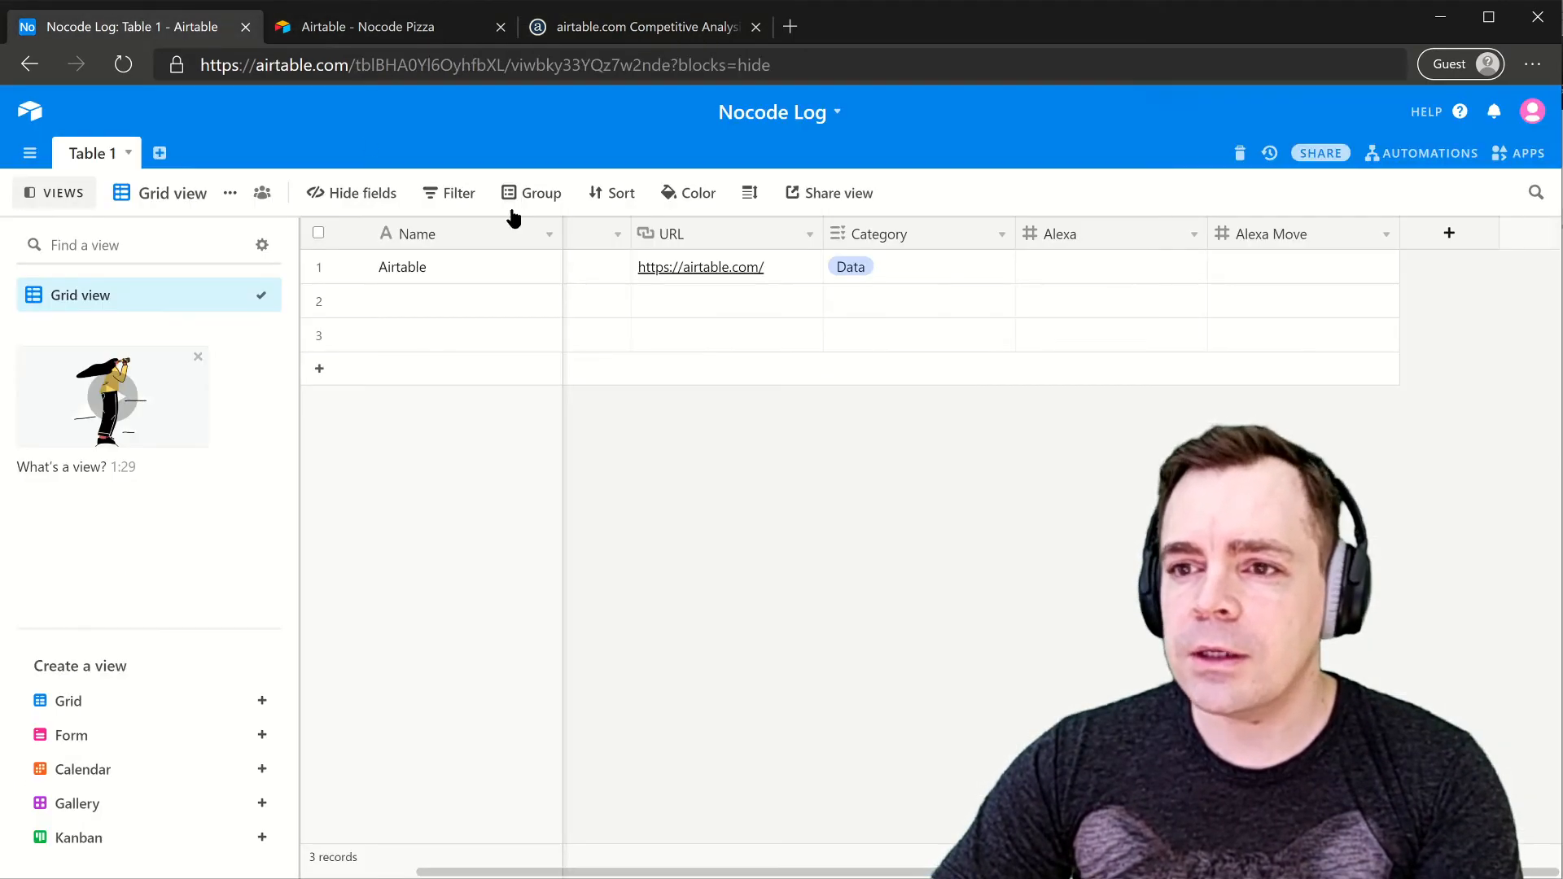
- Save 4005 in the Alexa cell, read the 1.26K rank drop, and edit row 1's Alexa Move
left_click(1274, 274)
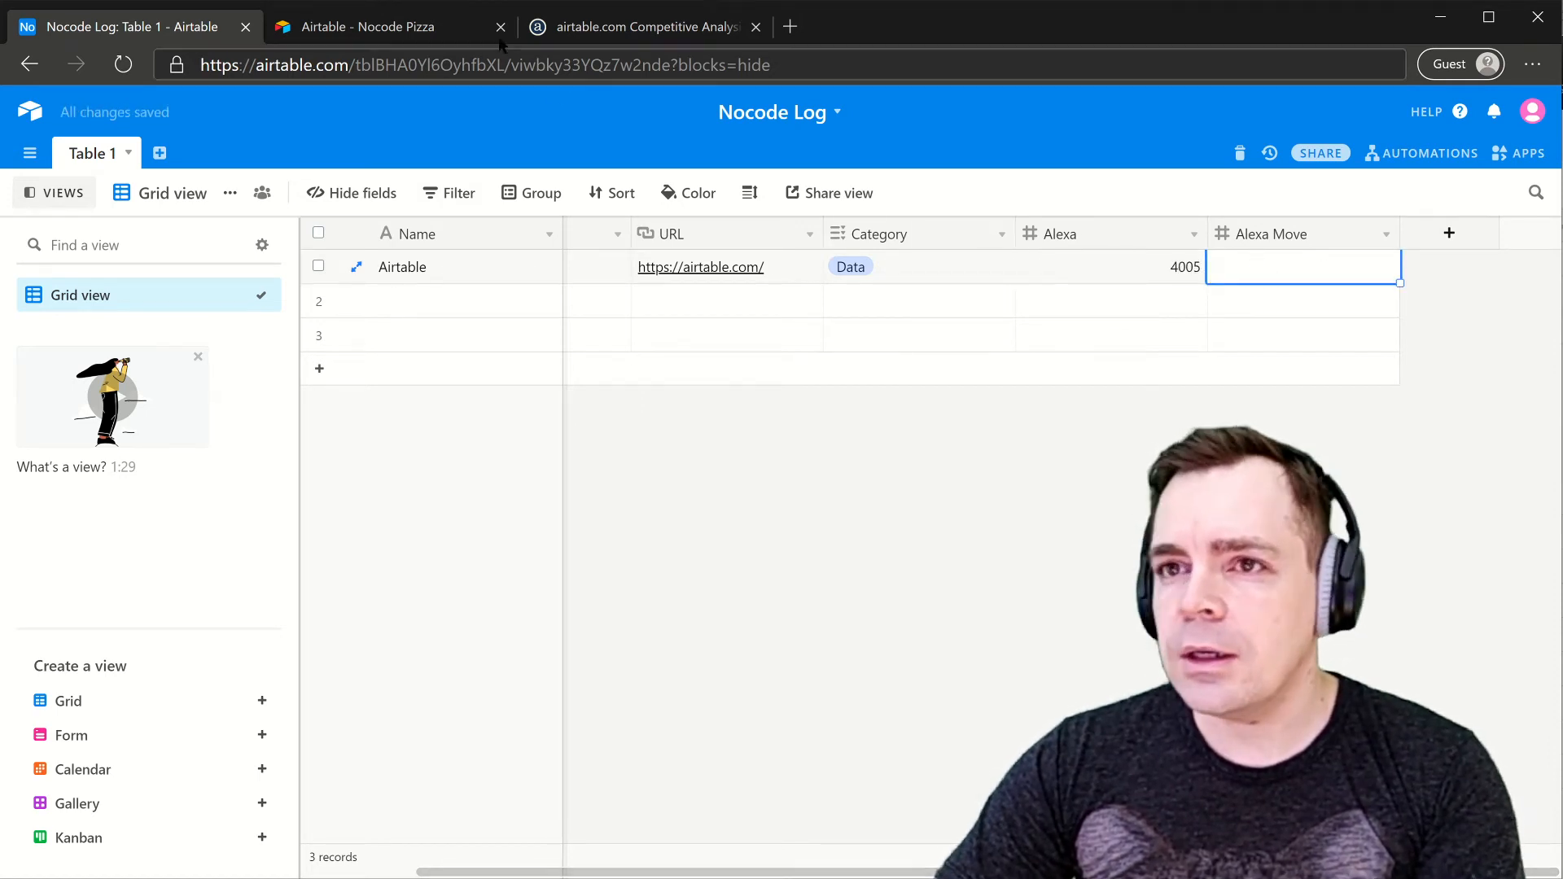
key("ctrl+Tab")
key("ctrl+Tab")
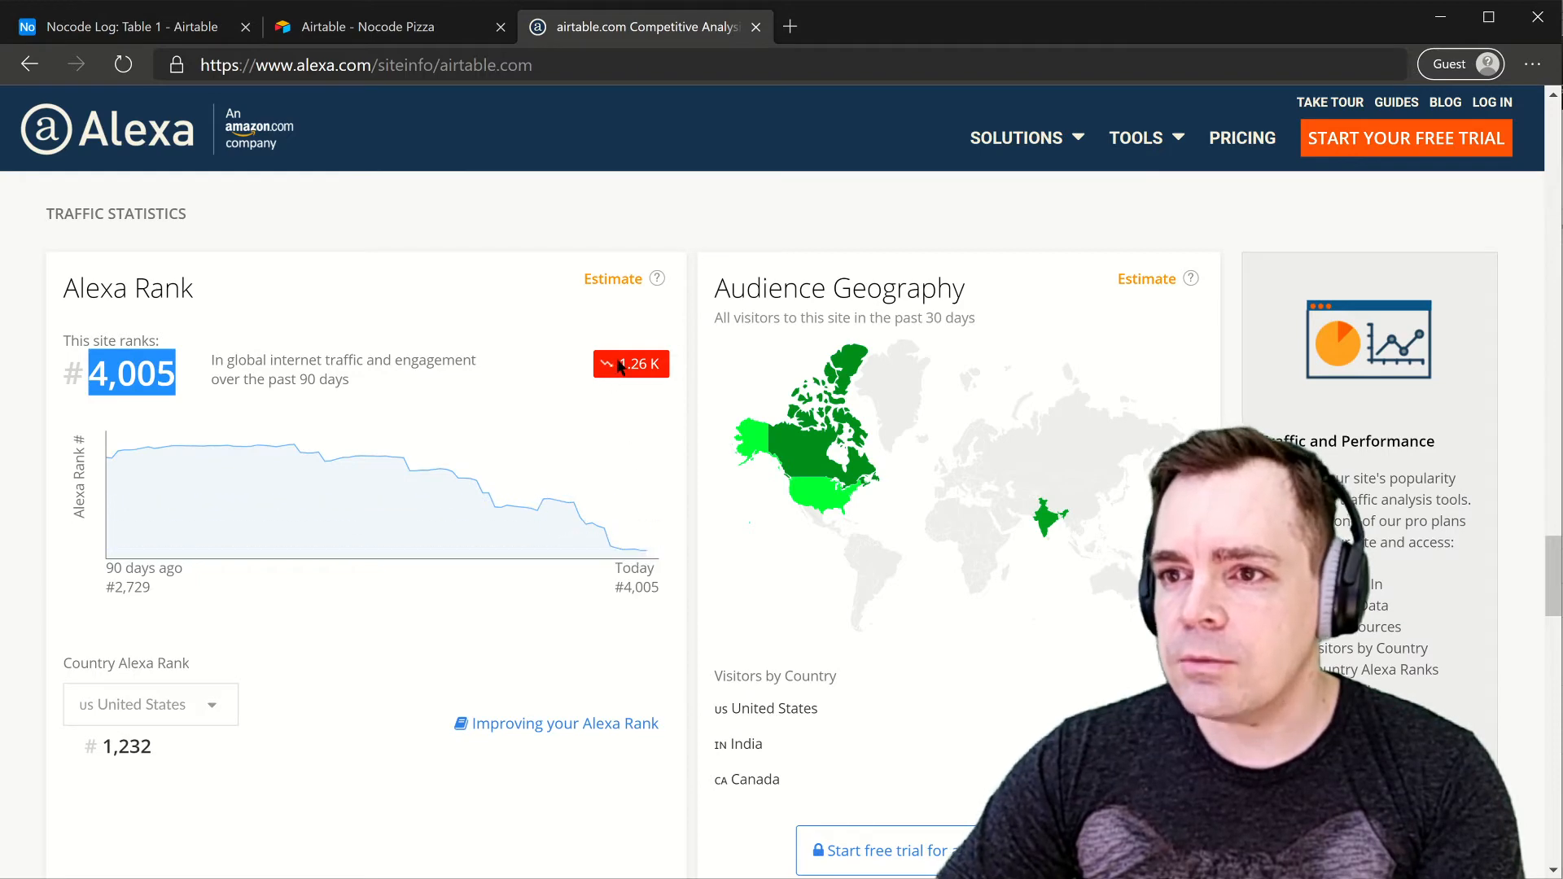
left_click_drag(619, 364, 625, 364)
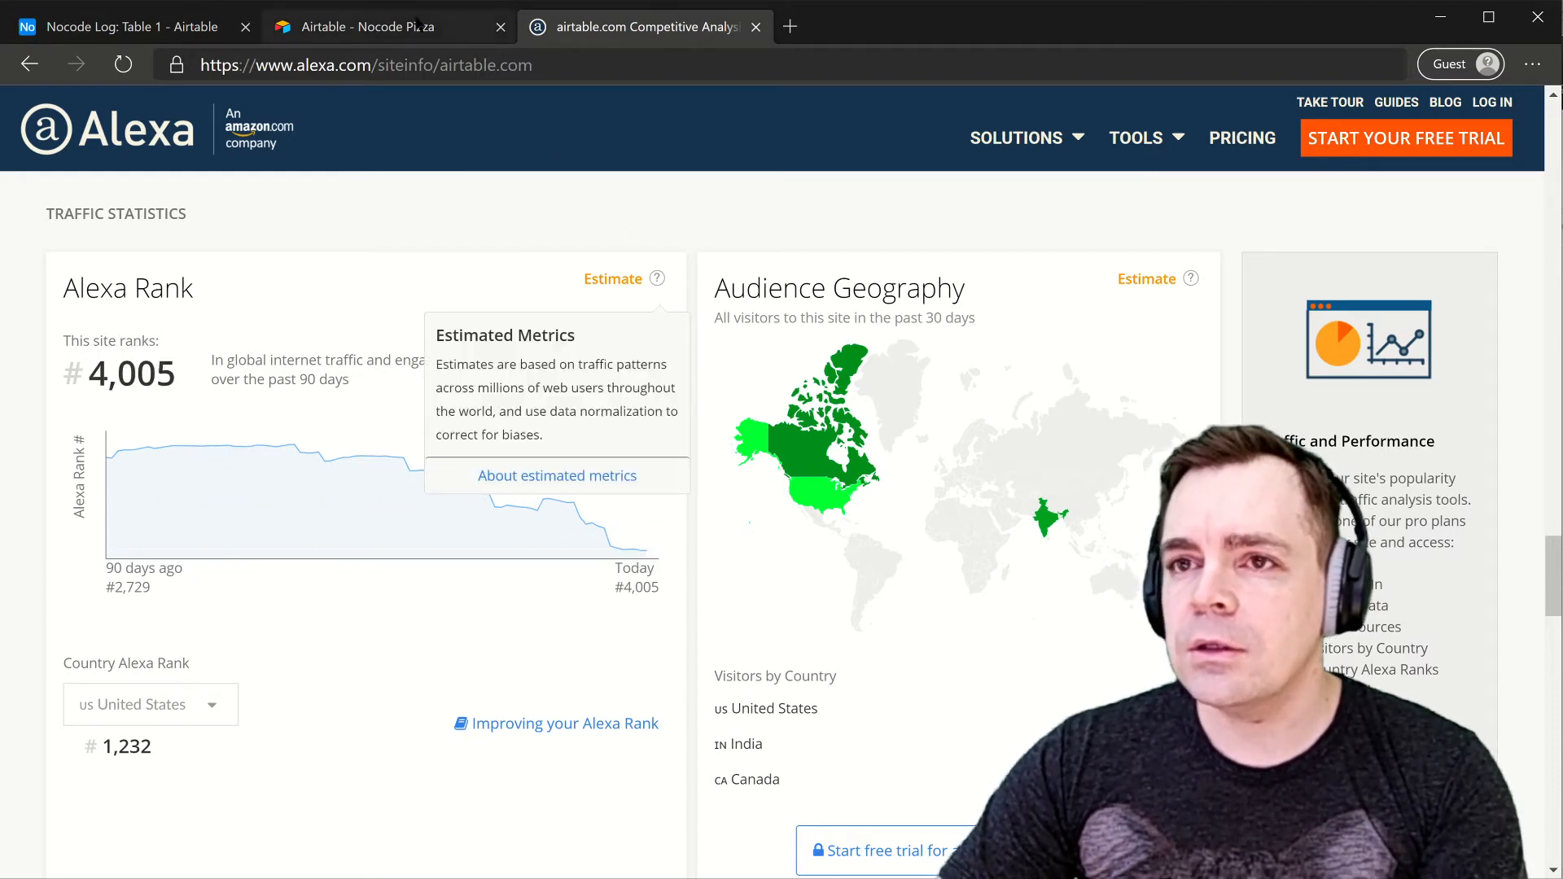
left_click(321, 28)
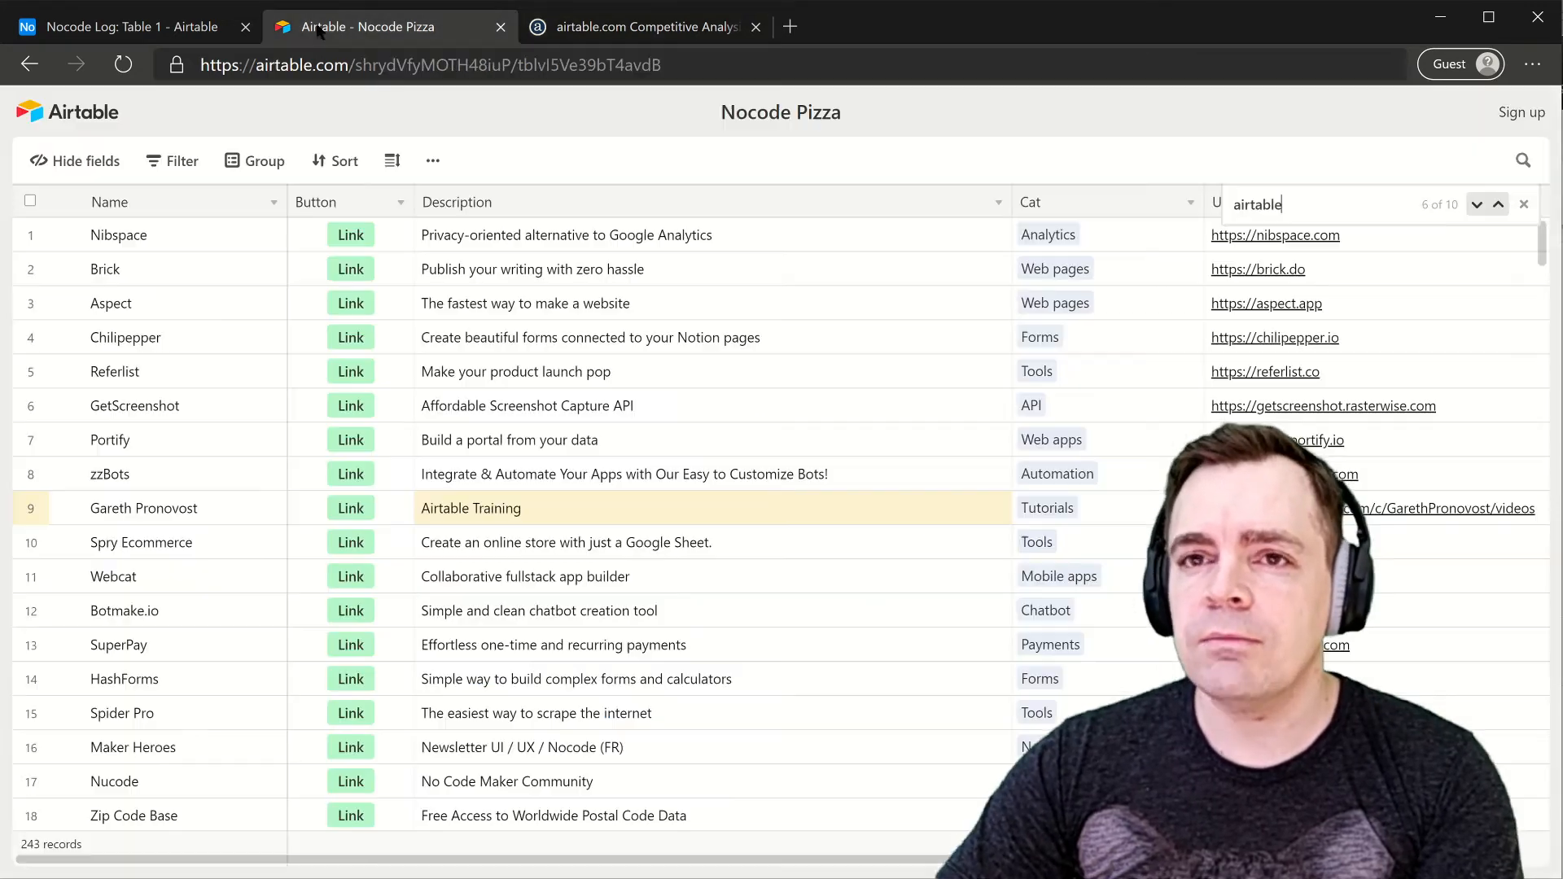
left_click(227, 23)
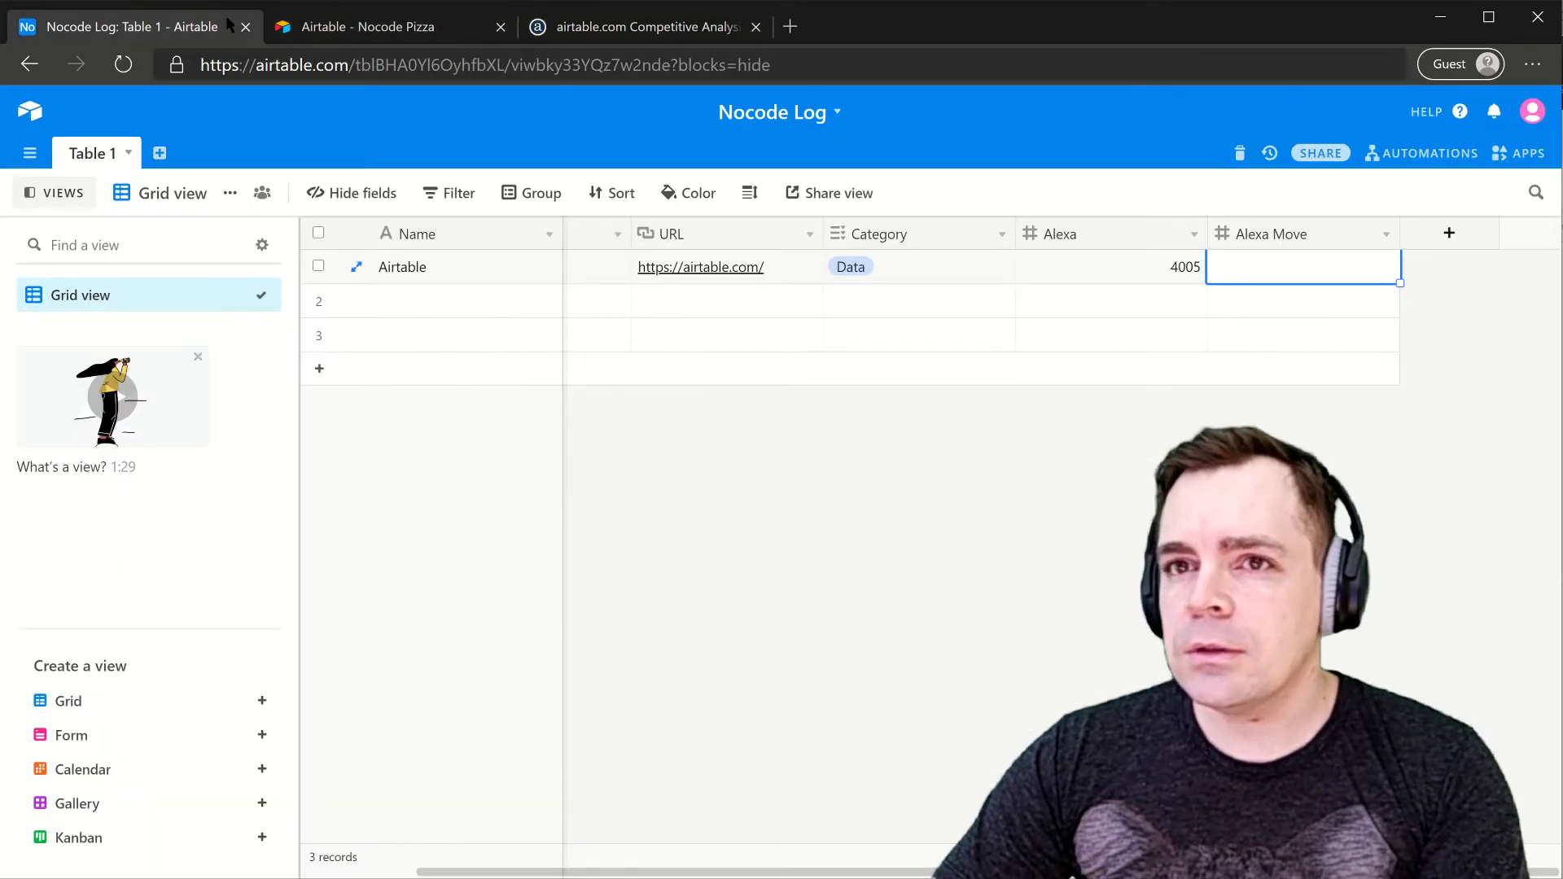
left_click(1231, 261)
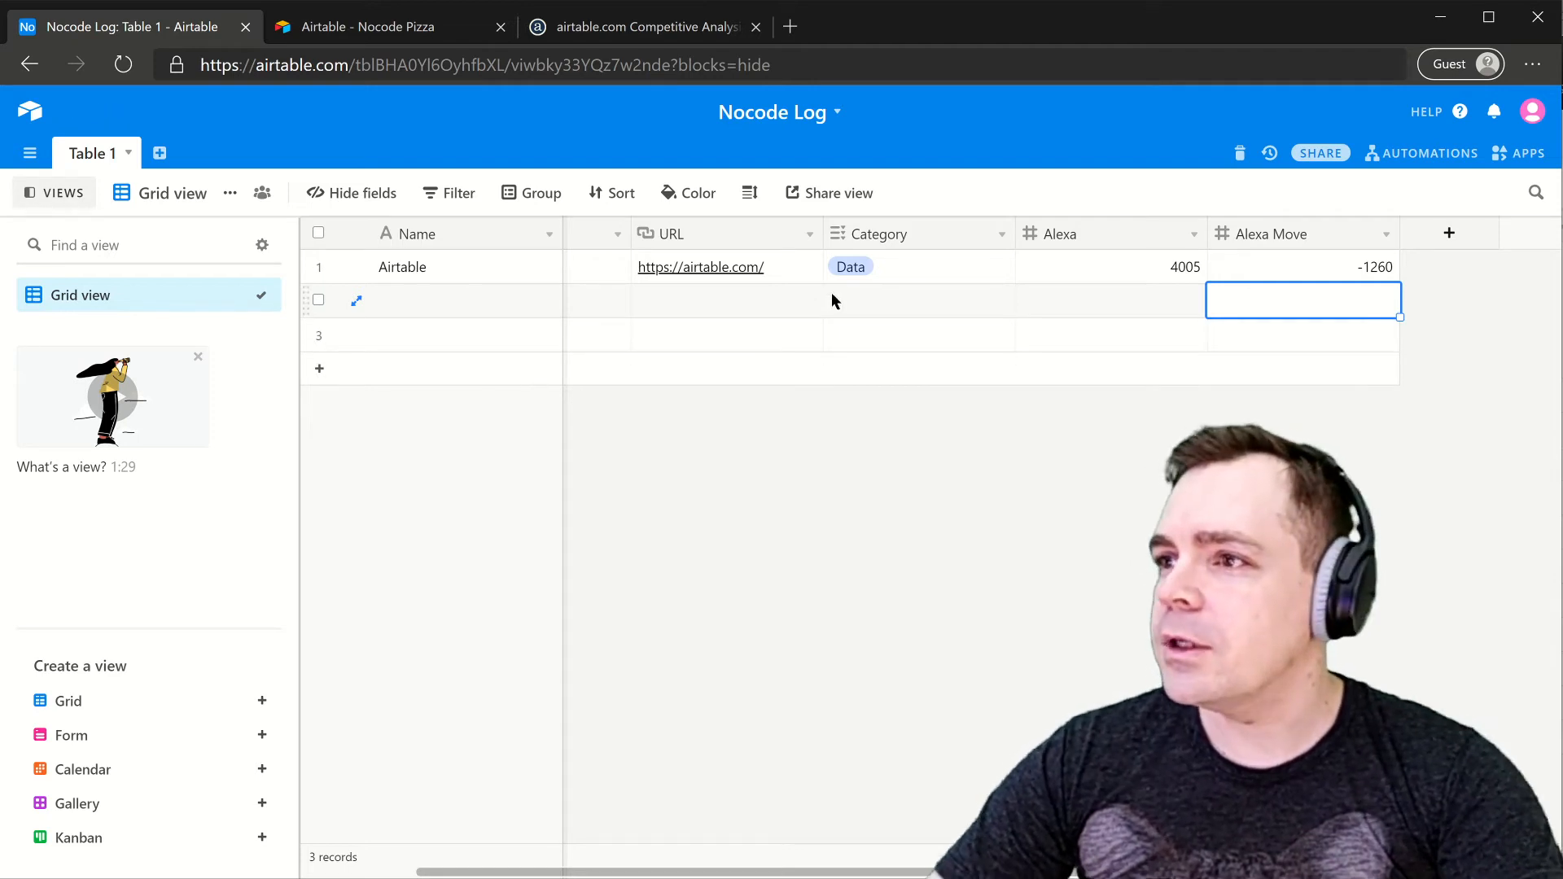
- Share the Nocode Log grid view through a private view link and preview it
left_click(1321, 154)
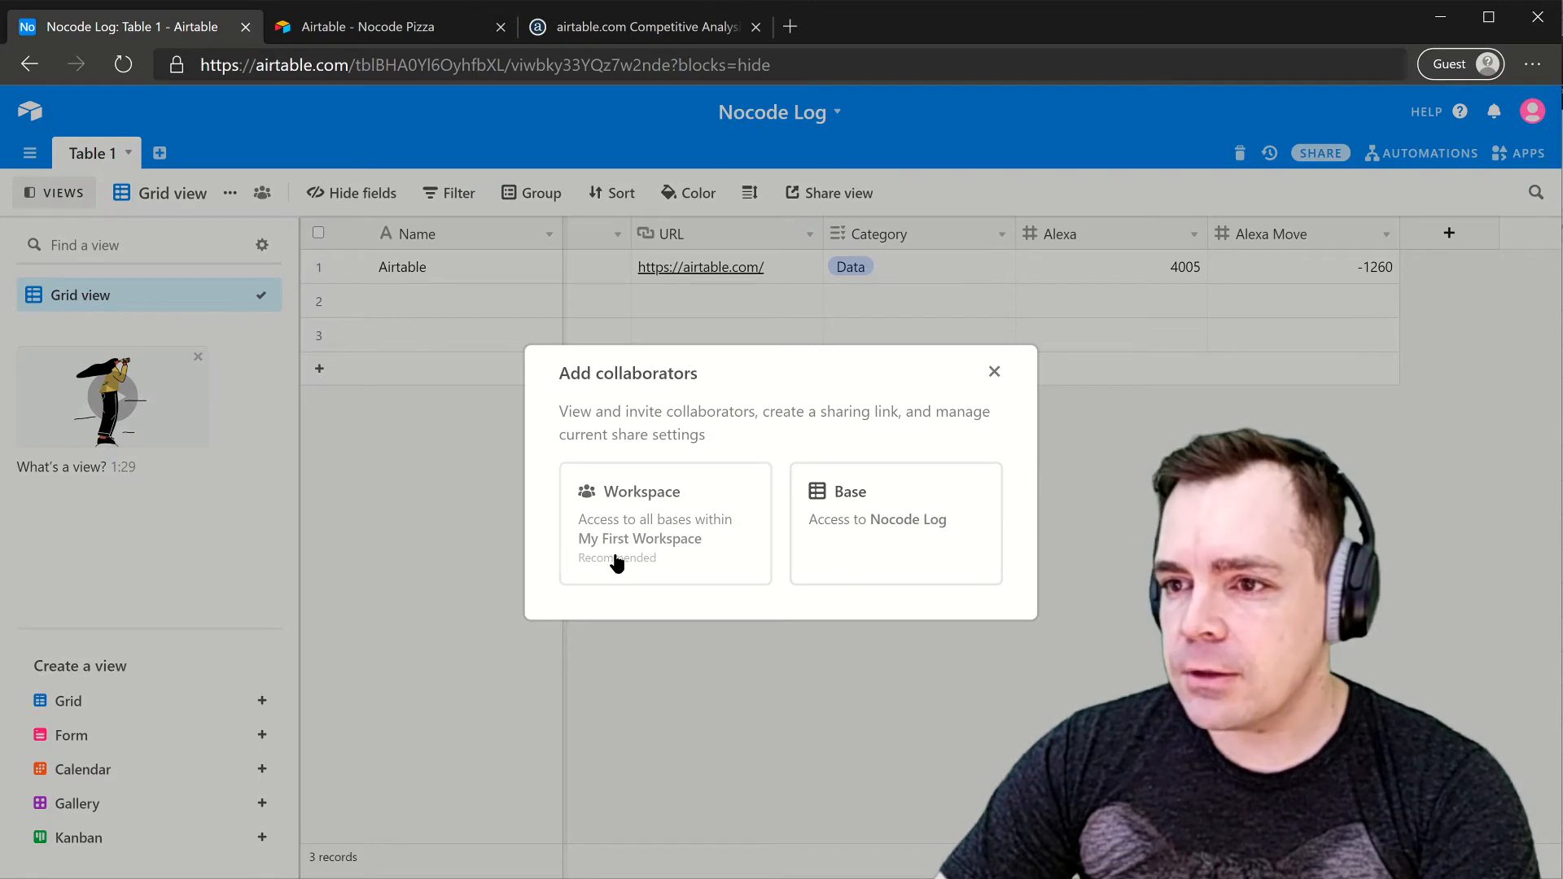
left_click(906, 522)
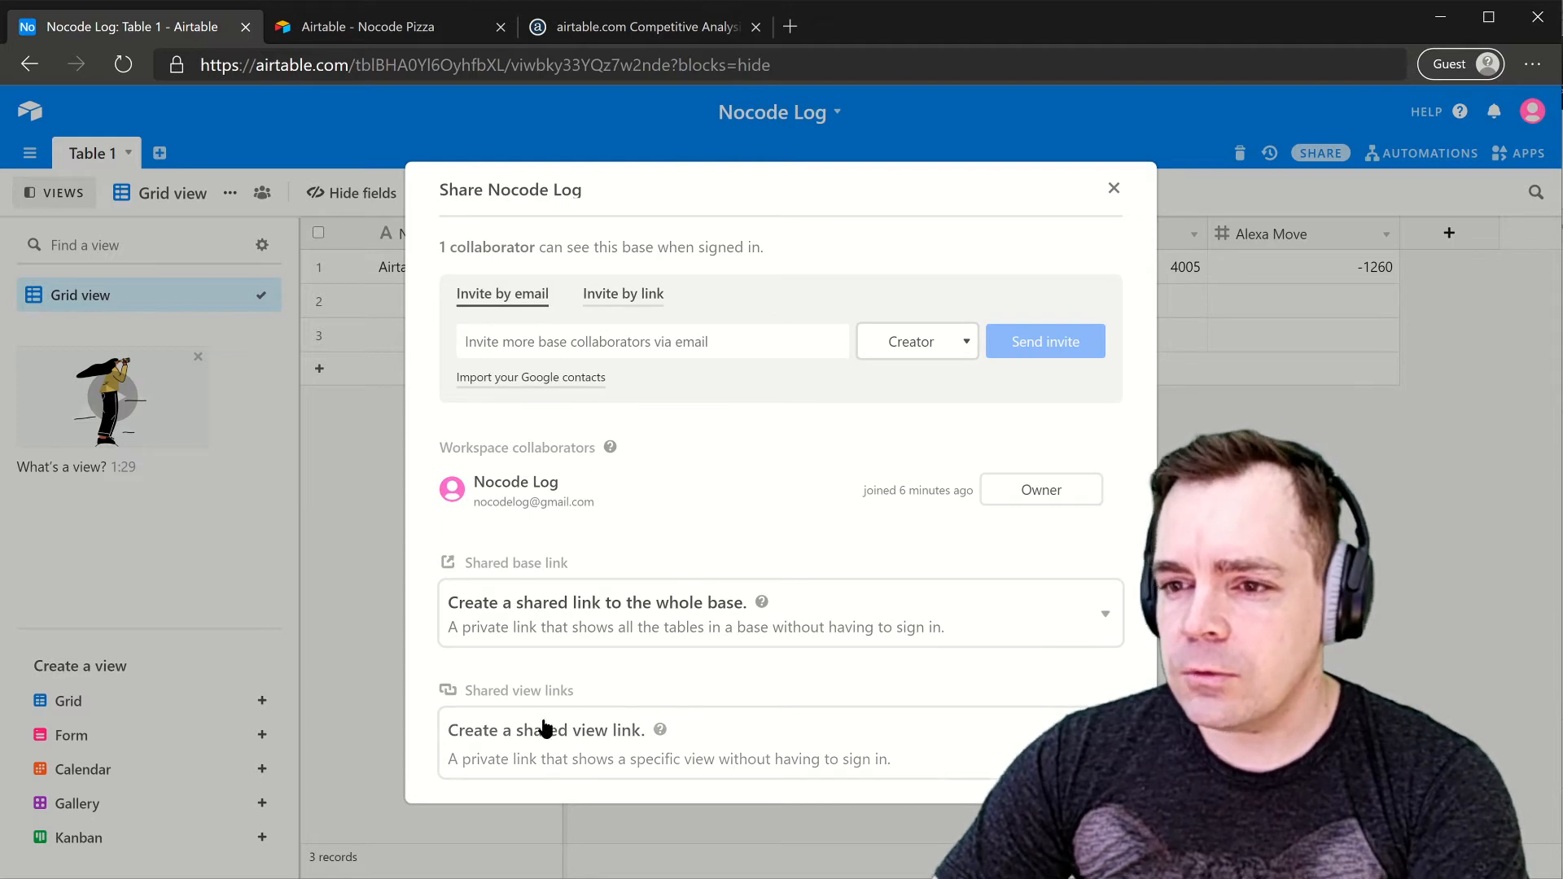
left_click(545, 728)
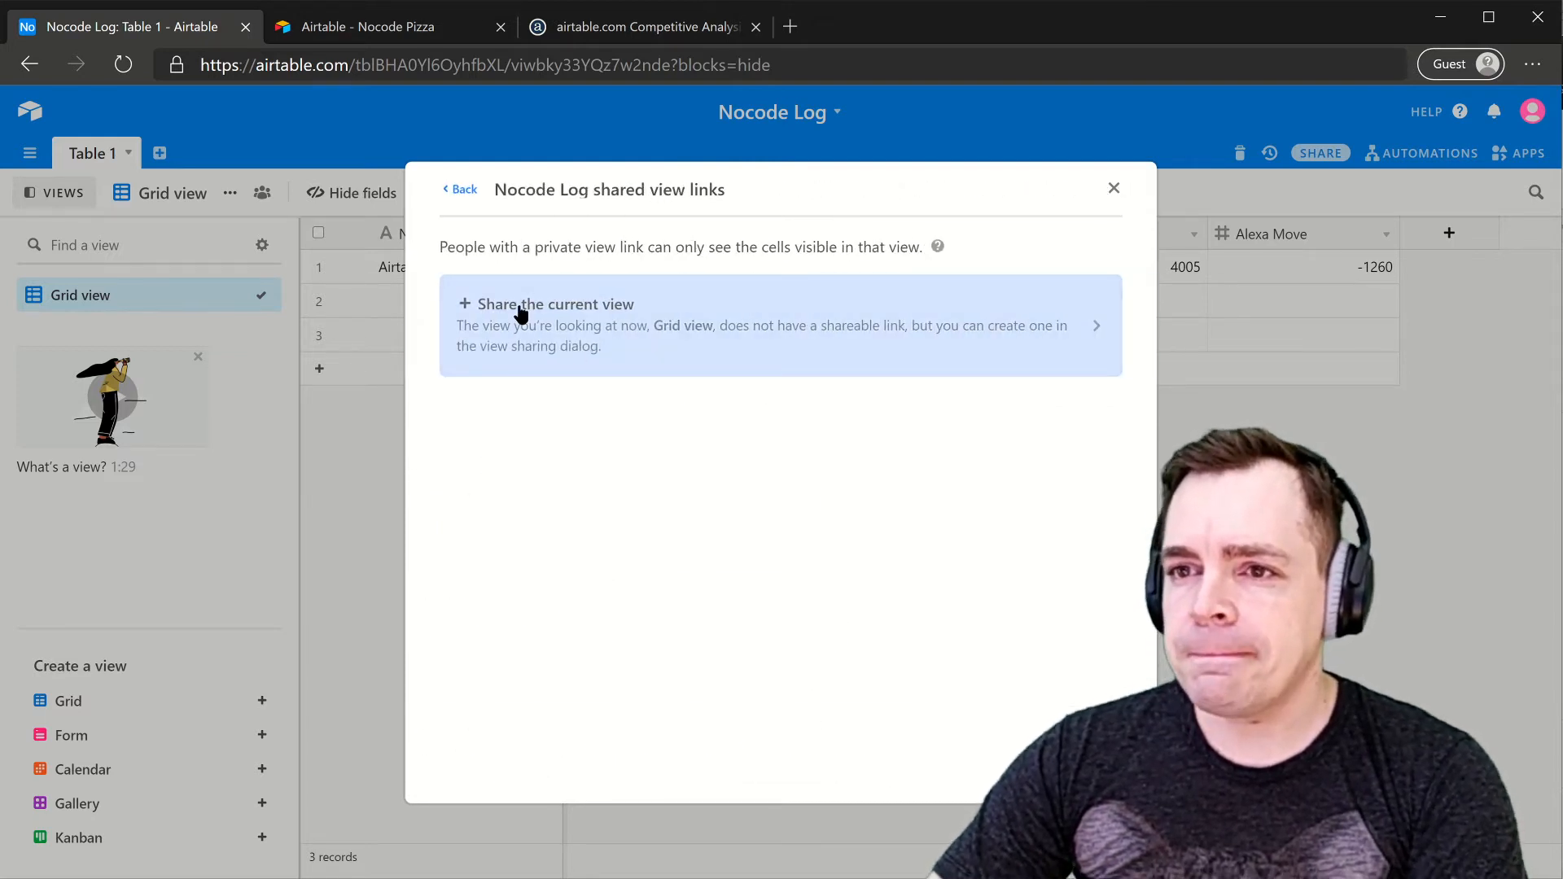
left_click(565, 297)
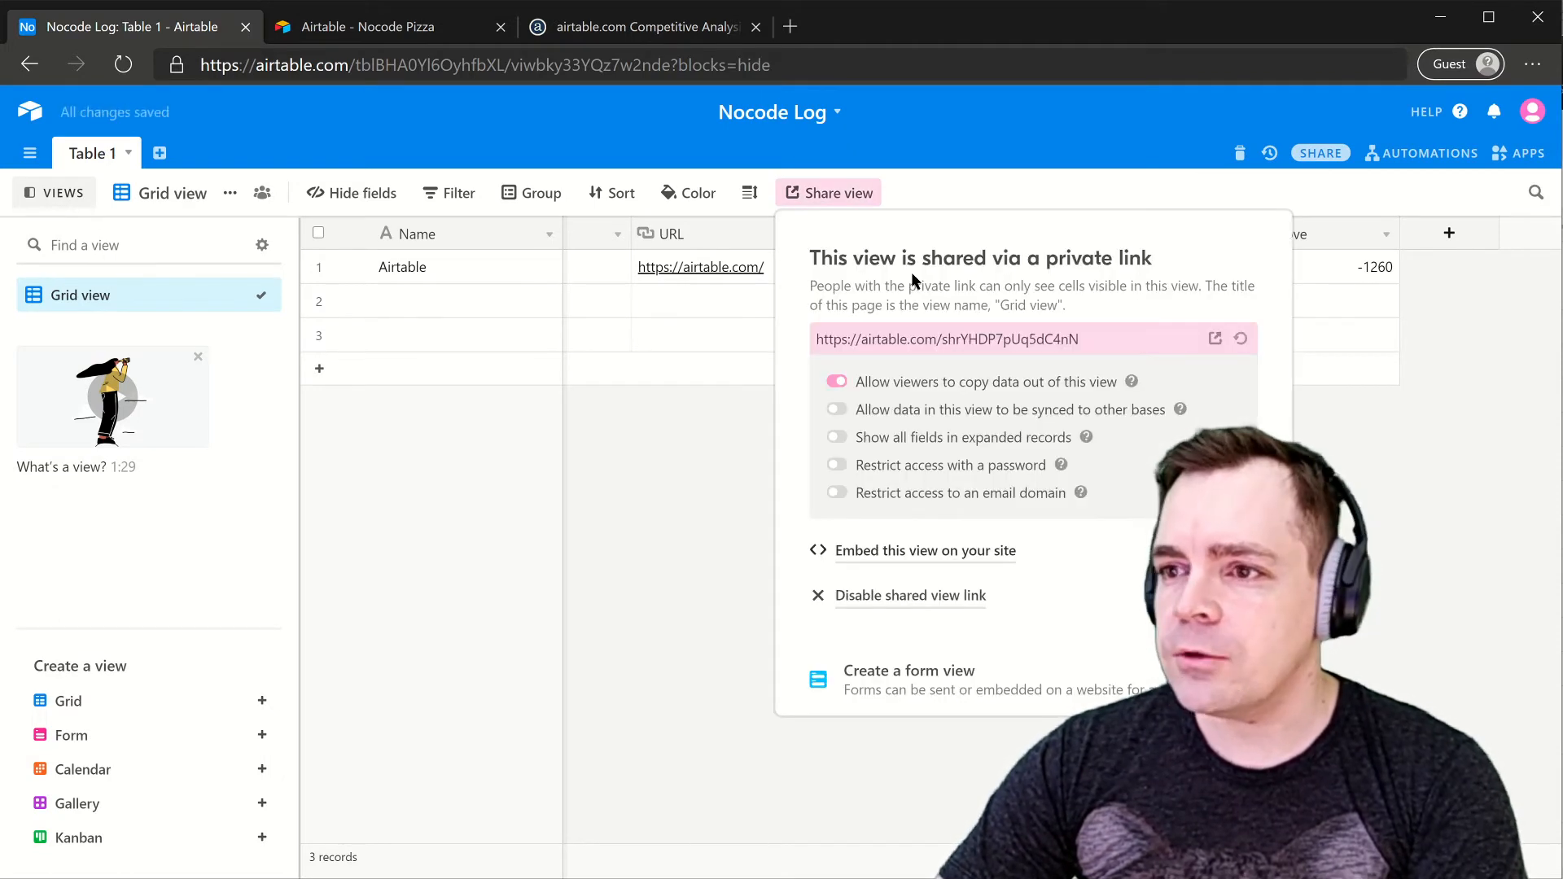
left_click(1215, 339)
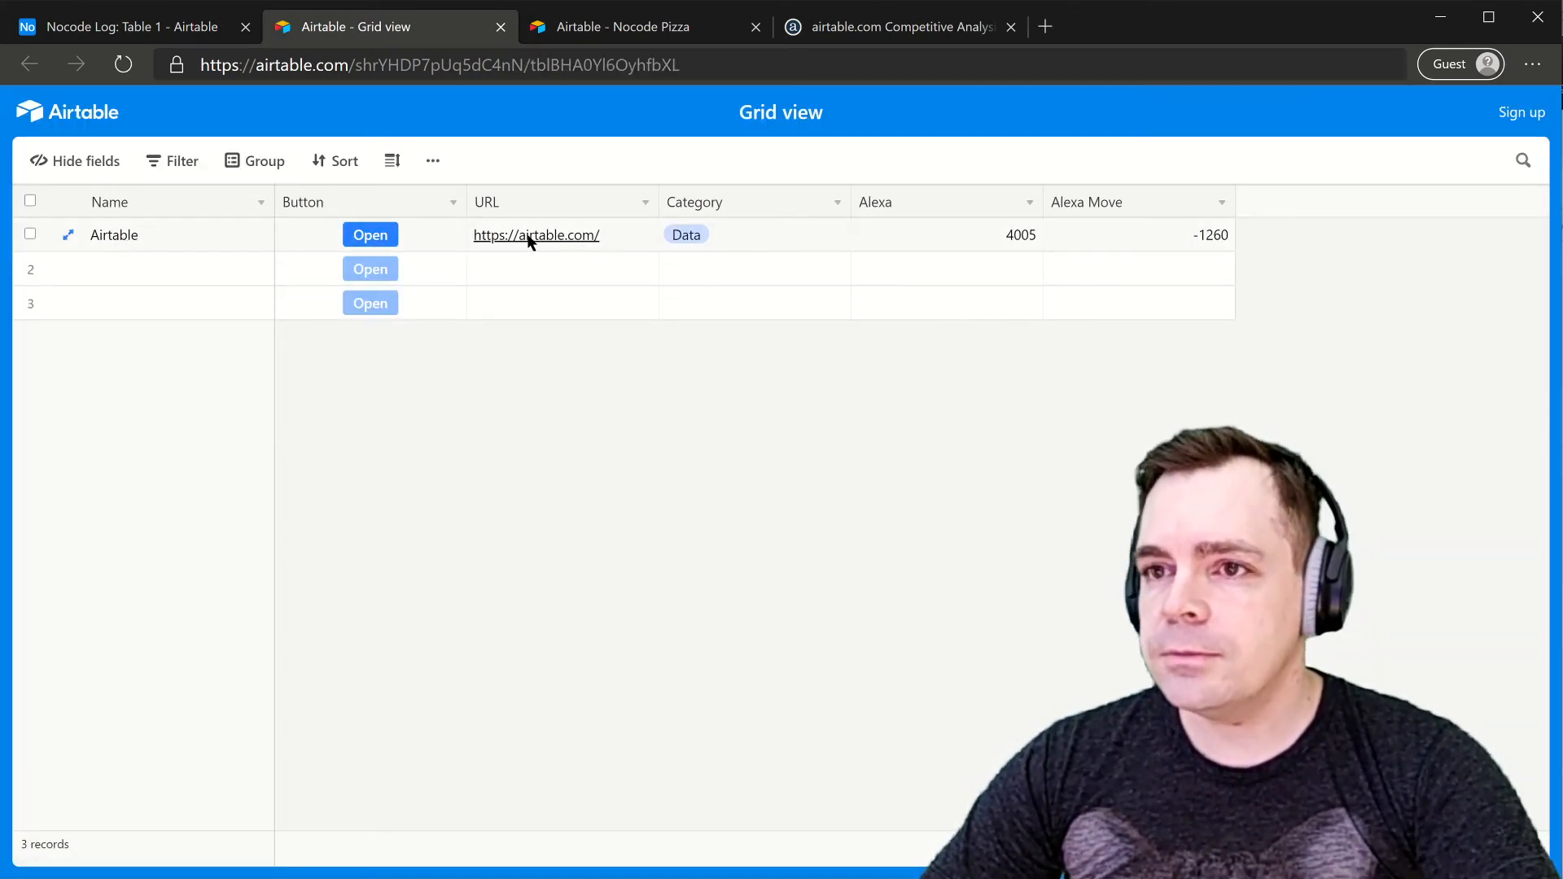
- Open the record's airtable.com link from the shared view, then return to the shared grid
left_click(558, 242)
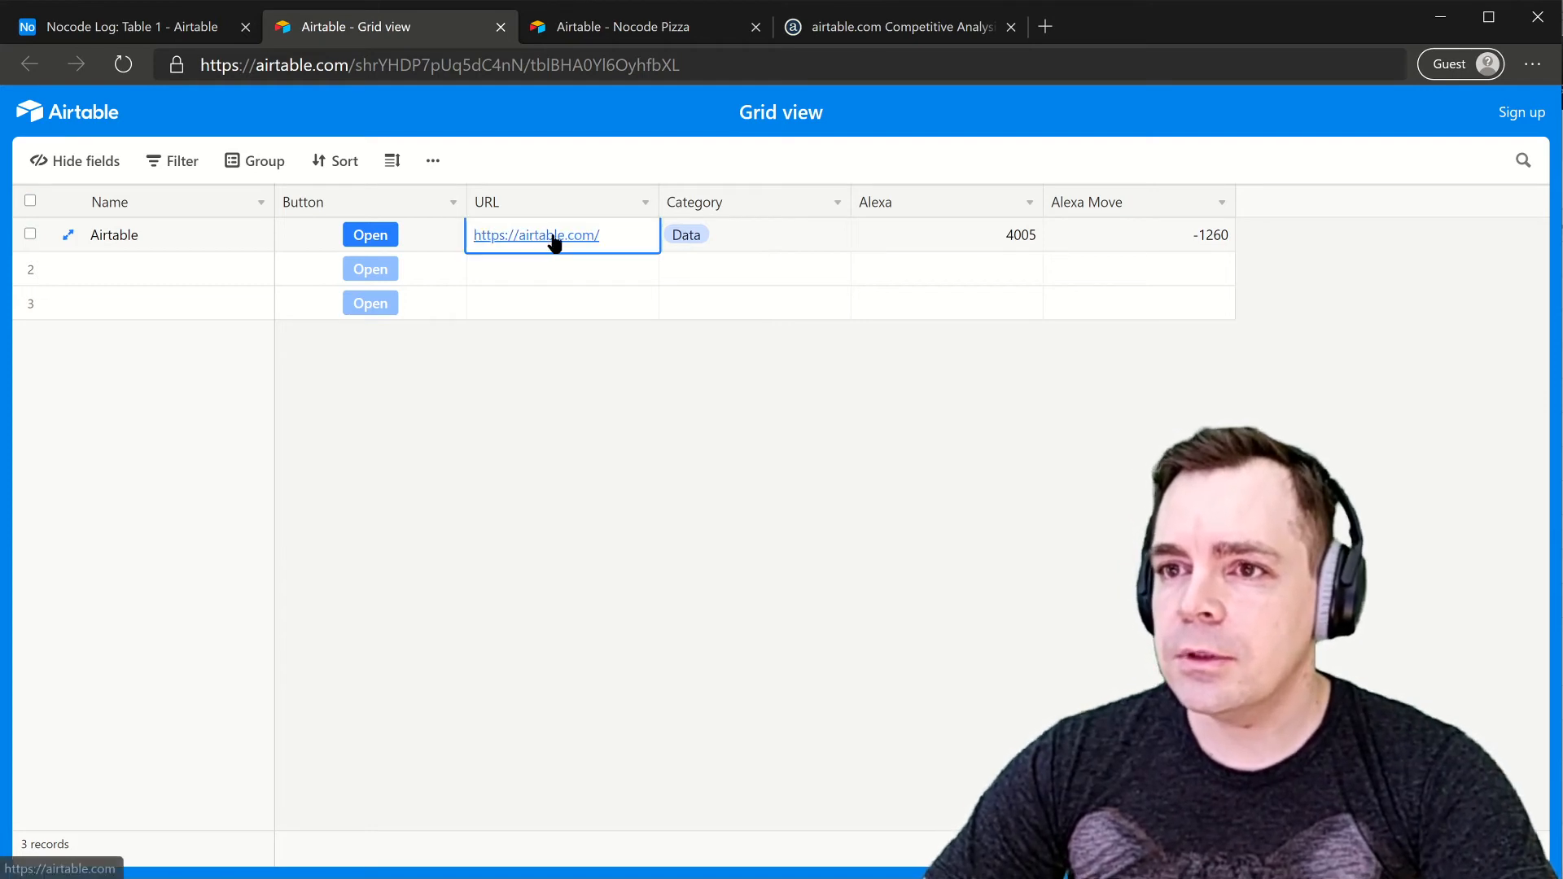
left_click(370, 235)
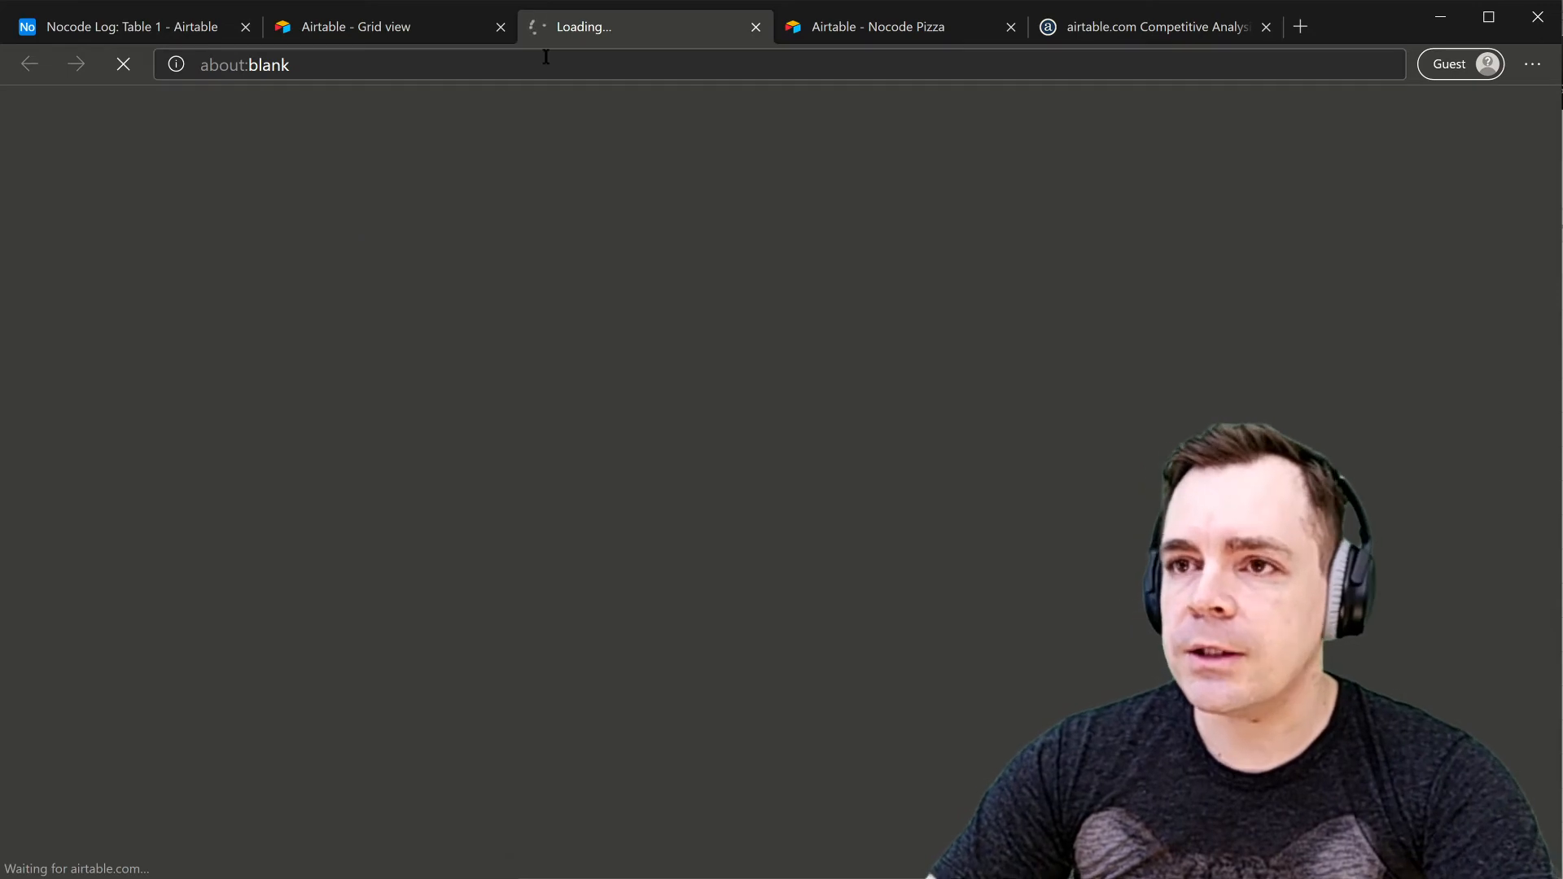
left_click(418, 21)
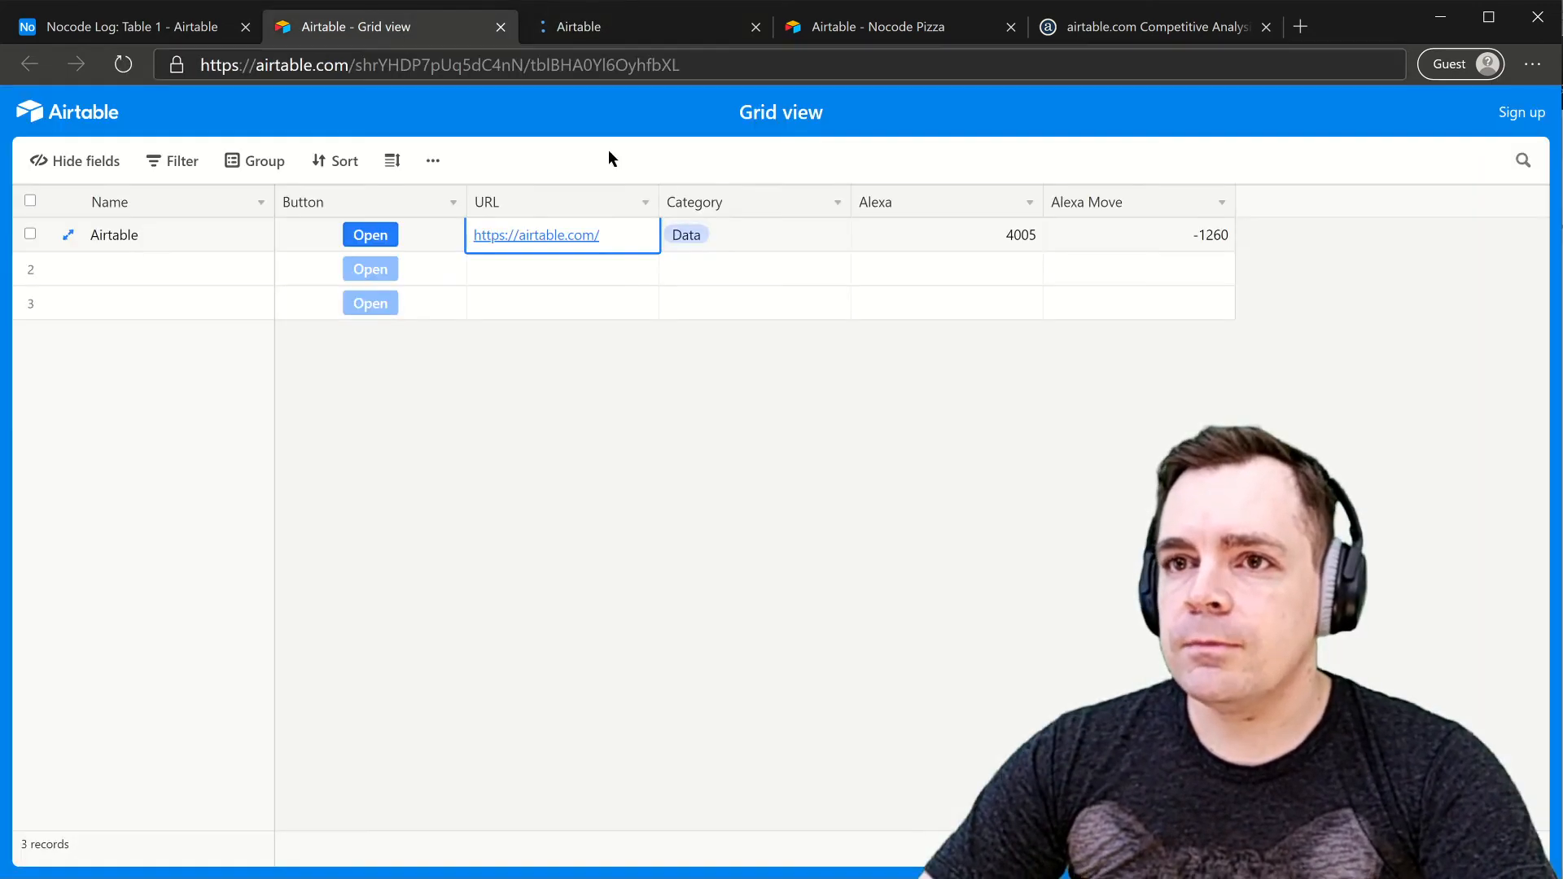
left_click(912, 232)
left_click(1167, 246)
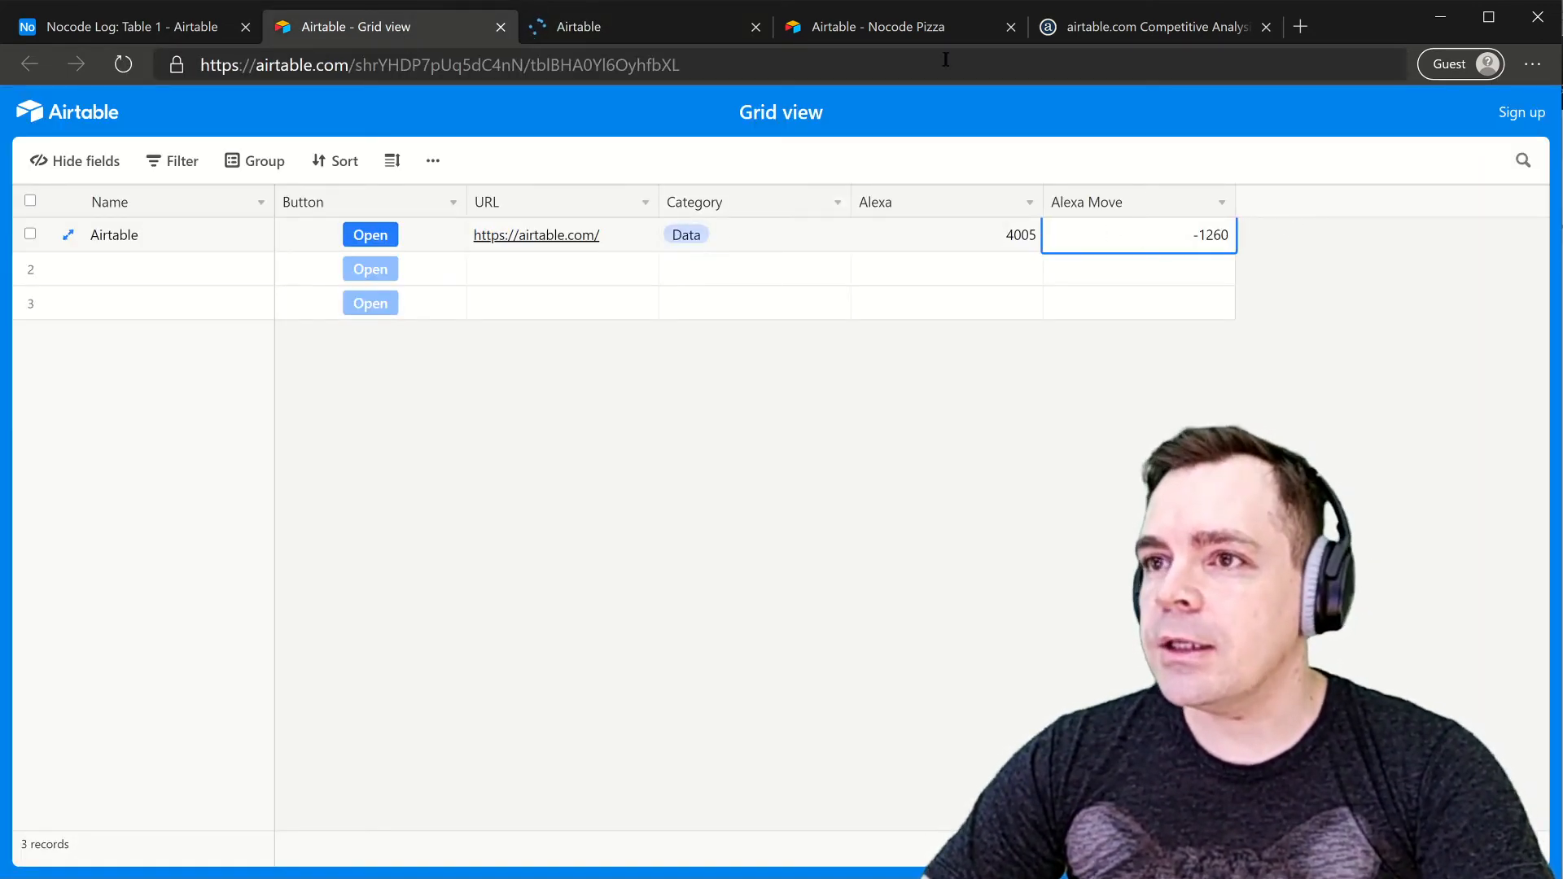
left_click(892, 30)
scroll(976, 305, "right", 4)
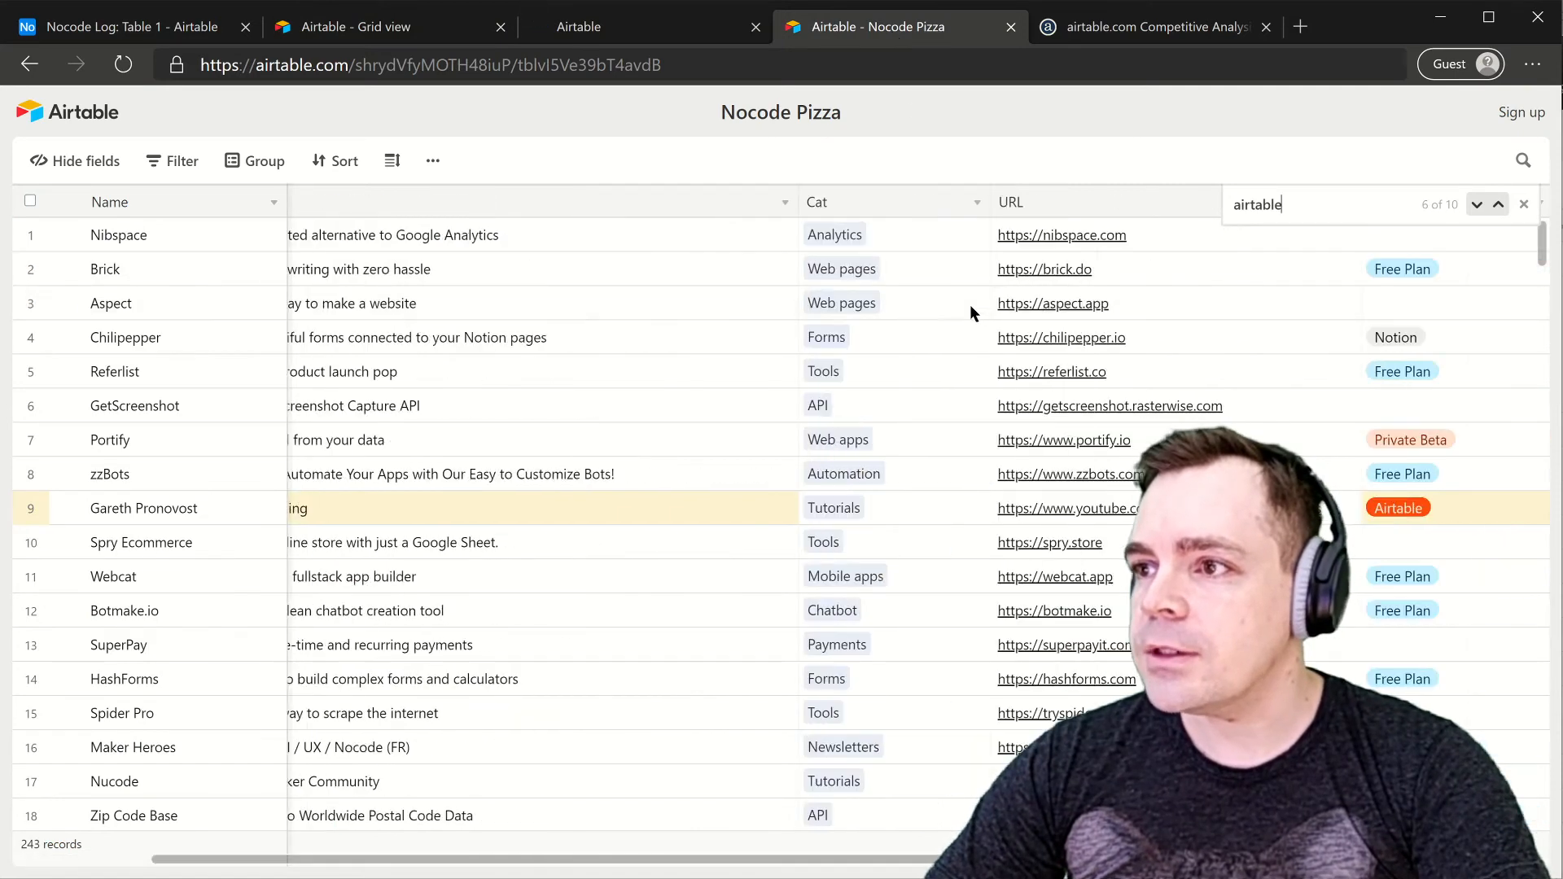
left_click_drag(329, 865, 680, 859)
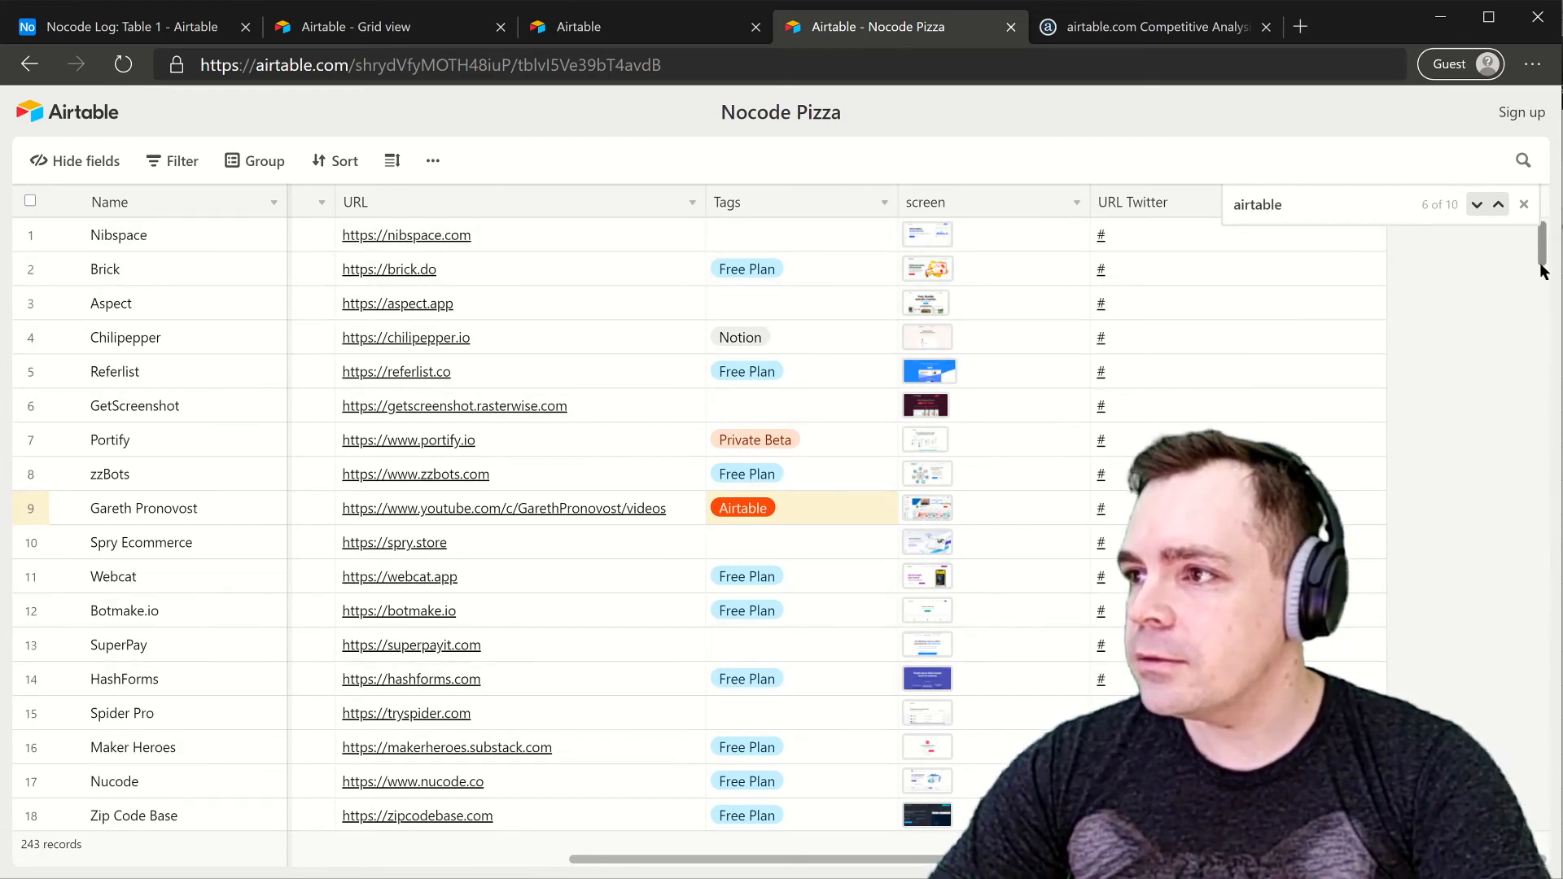
mouse_move(1539, 244)
left_mouse_down()
mouse_move(1546, 540)
mouse_move(1528, 216)
left_mouse_up()
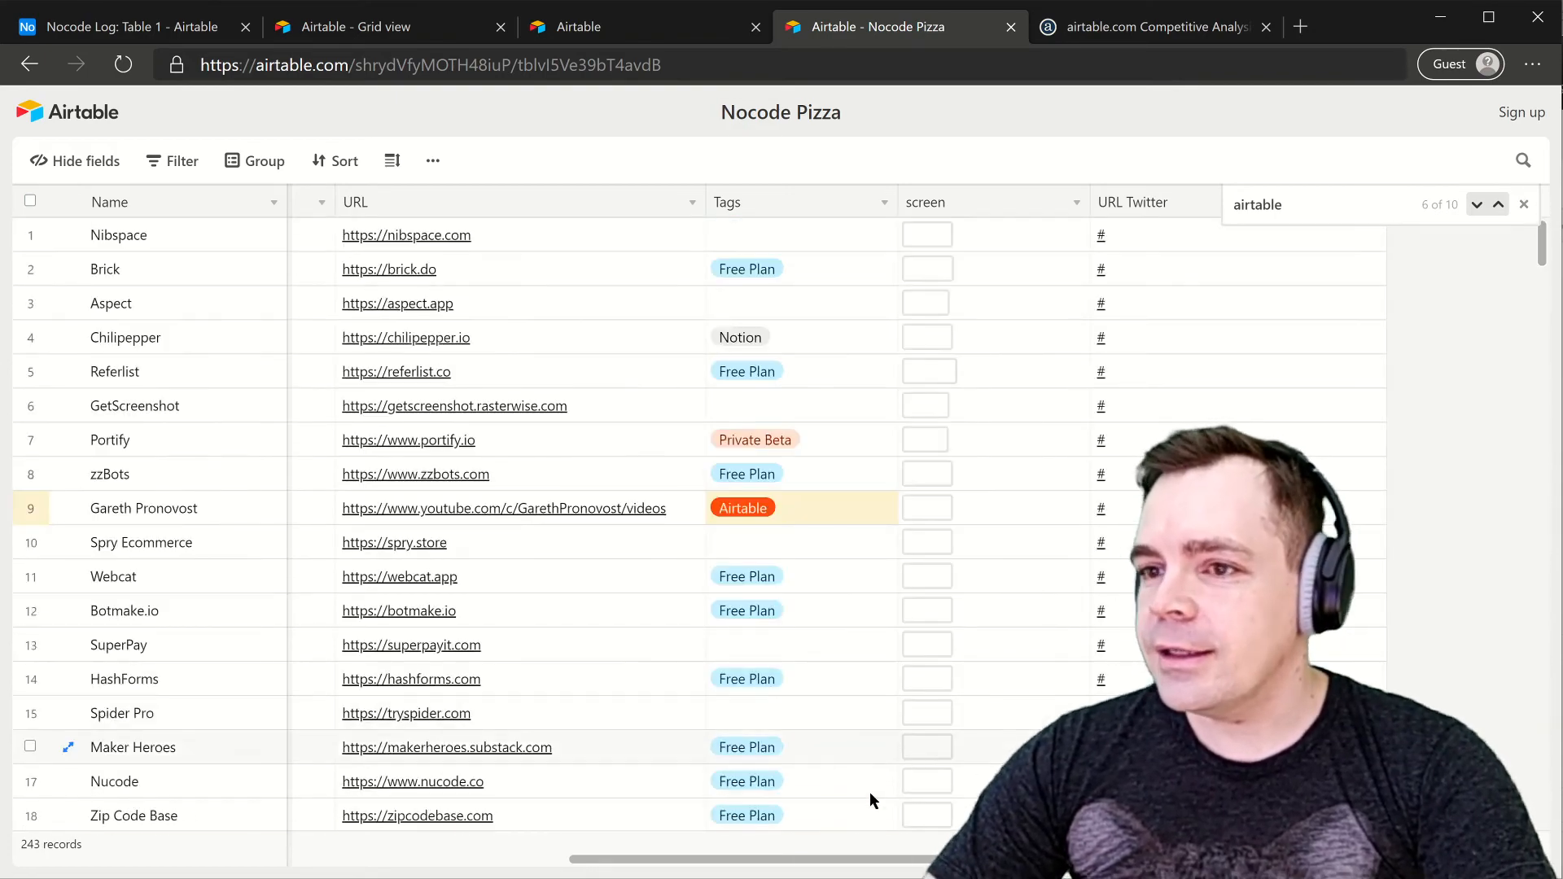
left_click_drag(823, 860, 25, 858)
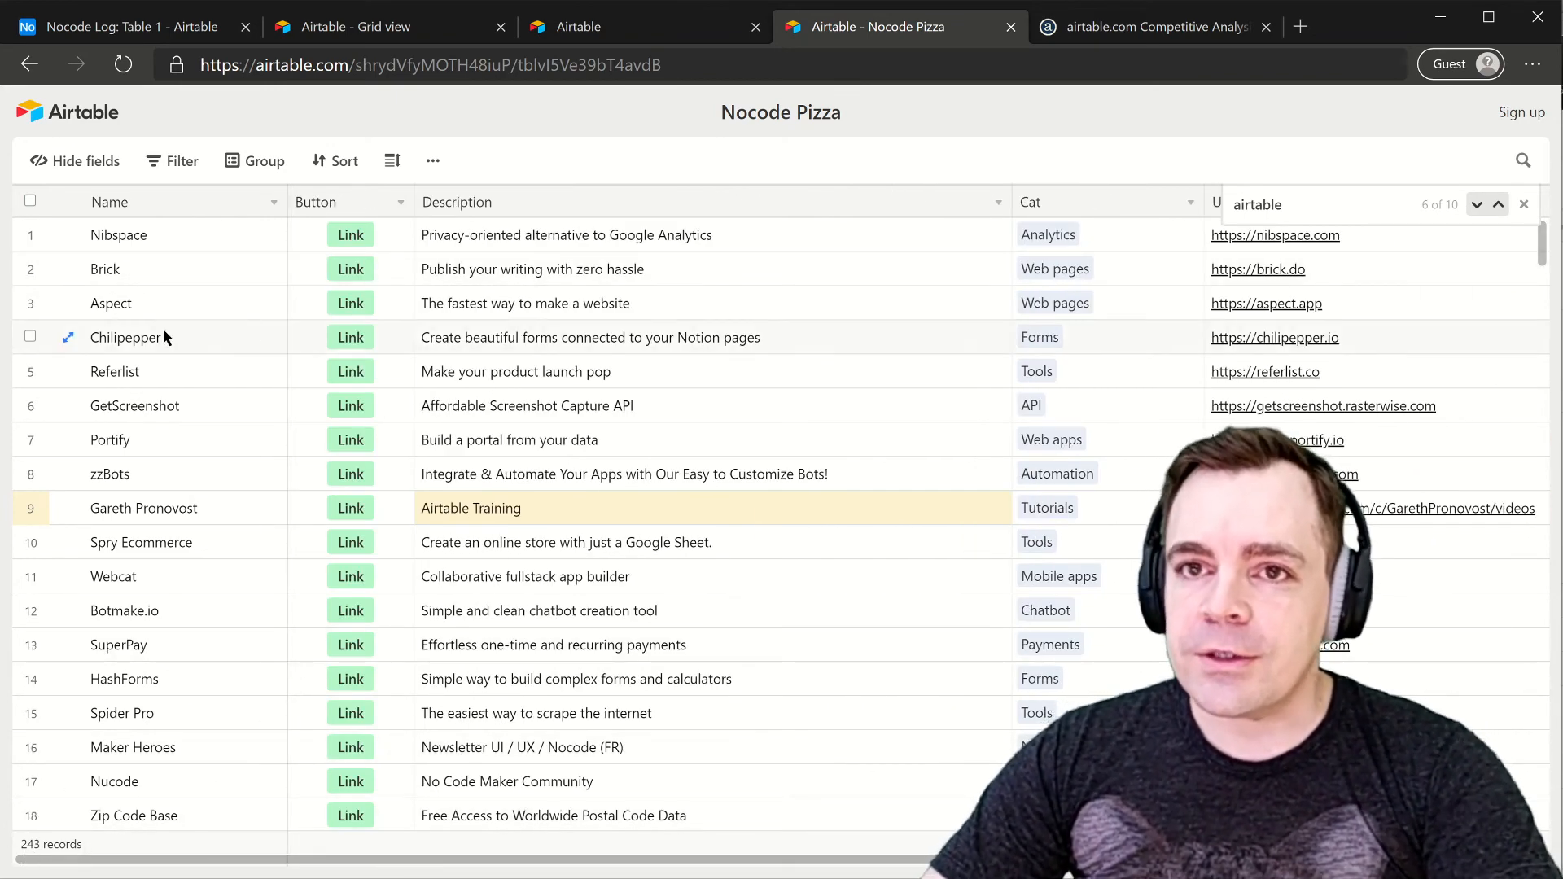
left_click(578, 27)
left_click(341, 28)
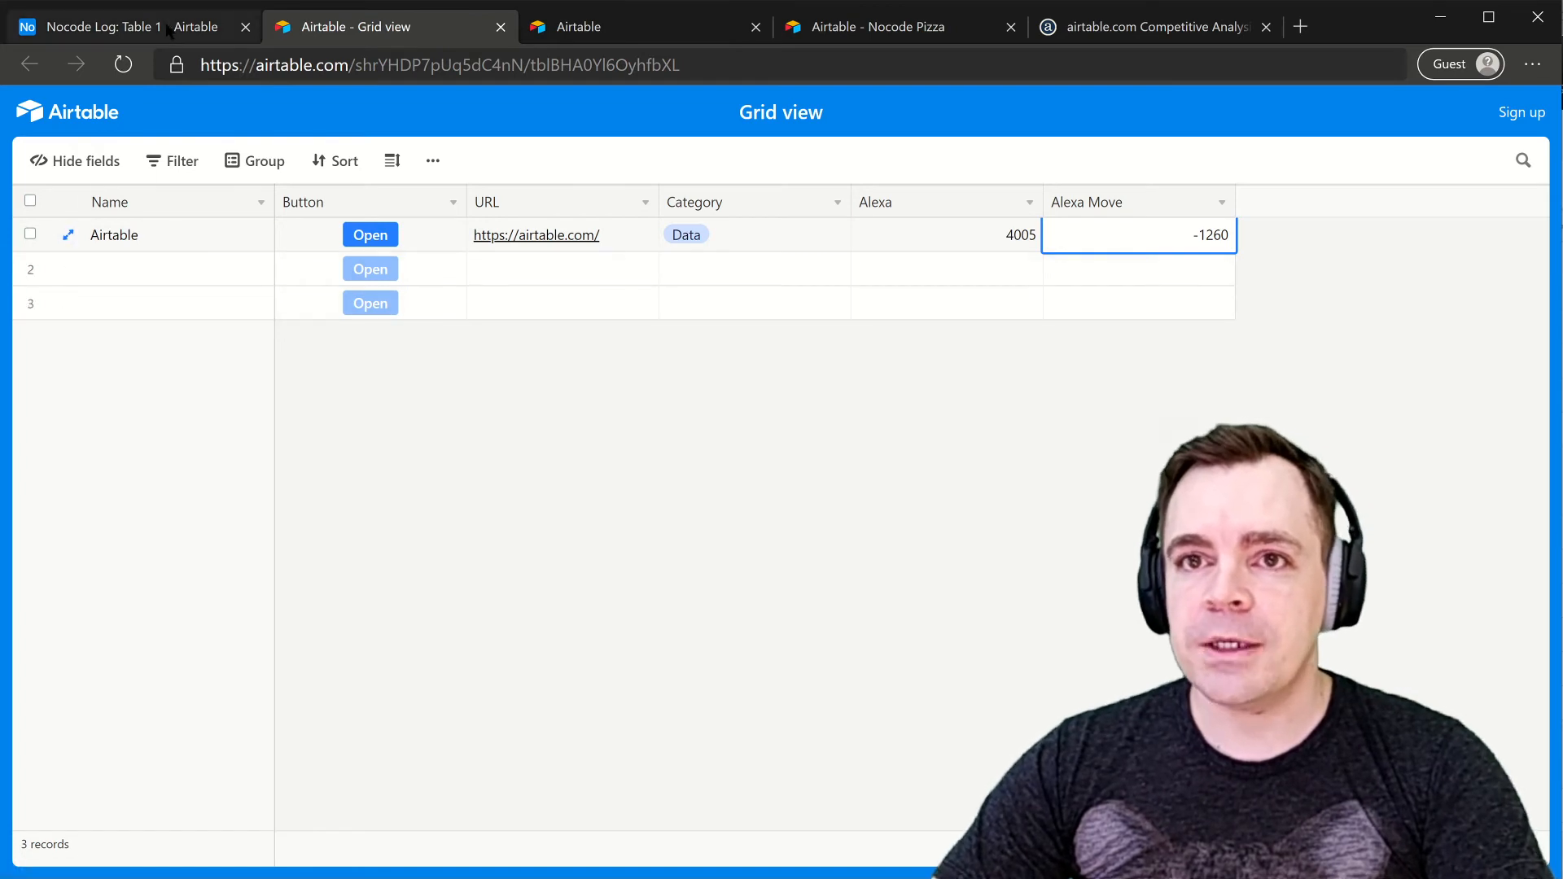
left_click(130, 26)
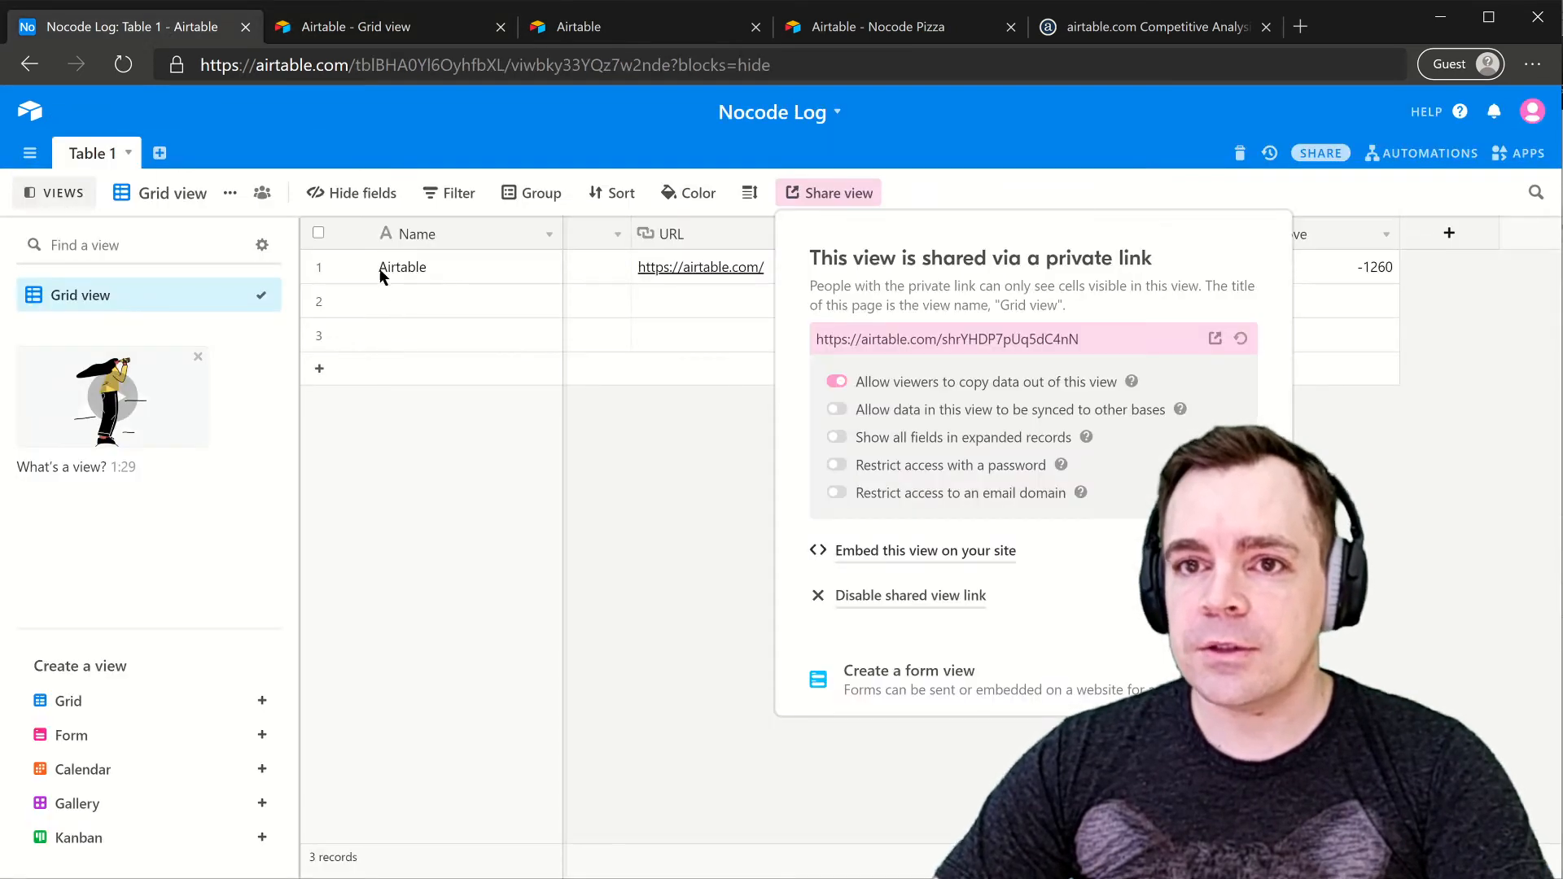
left_click(318, 375)
left_click(319, 372)
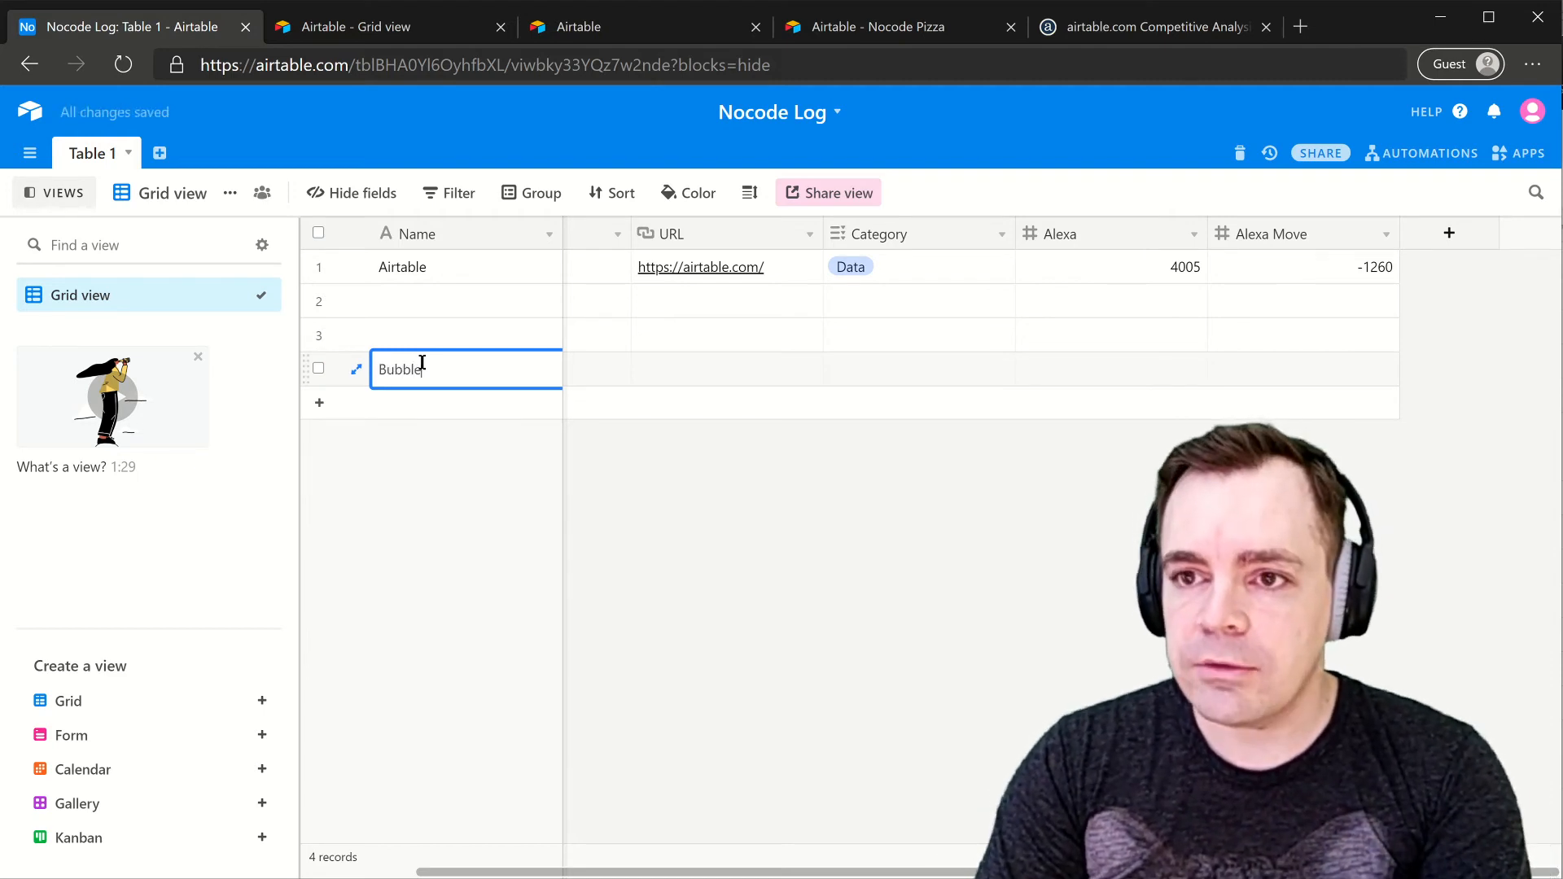
key("Return")
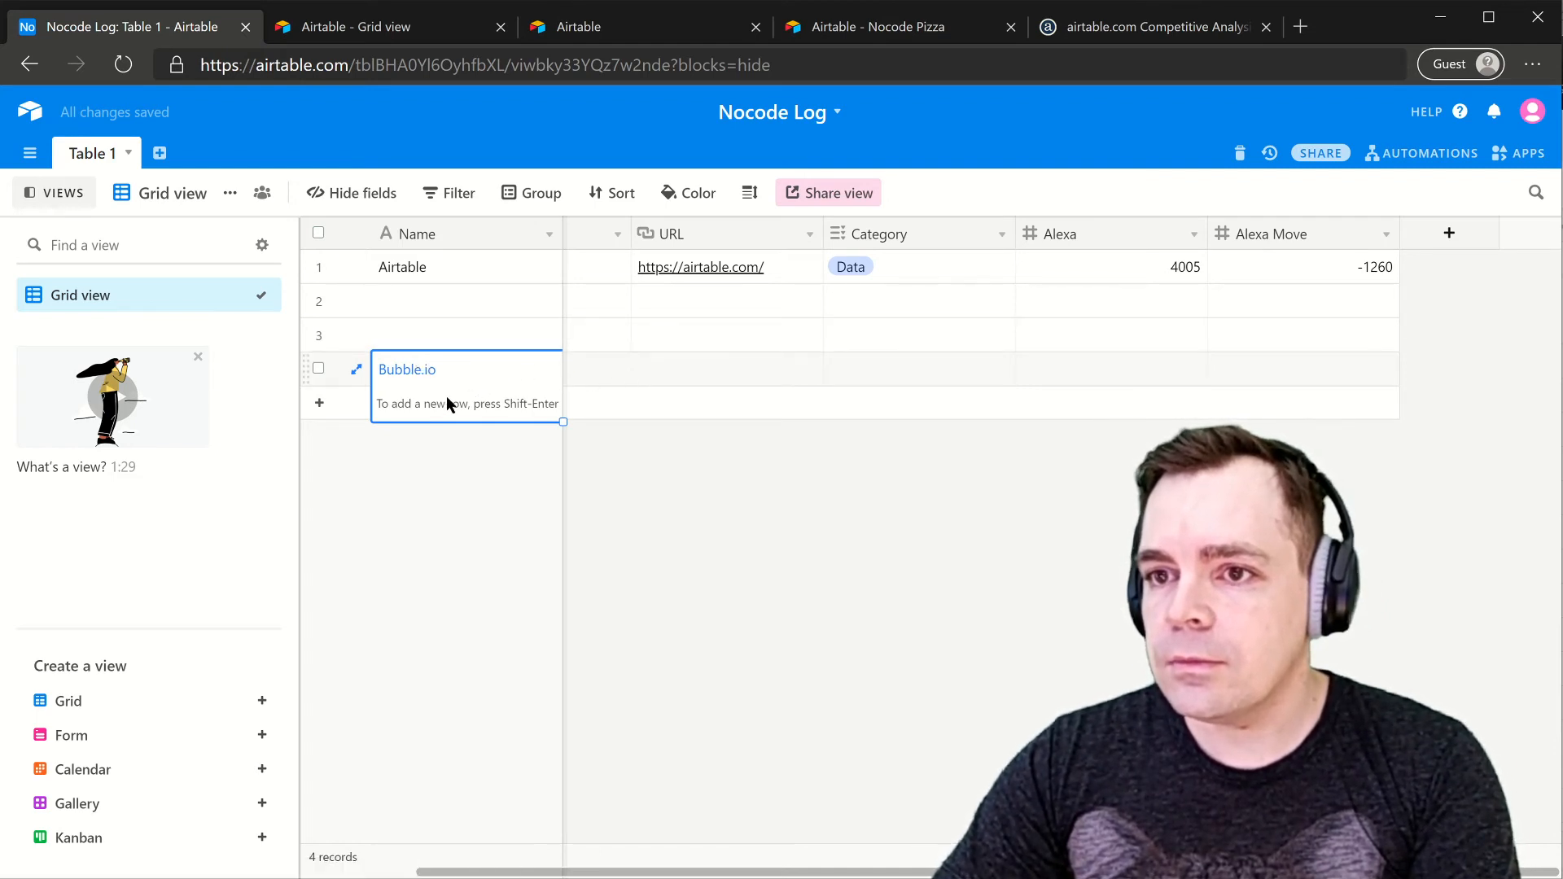
left_click(693, 372)
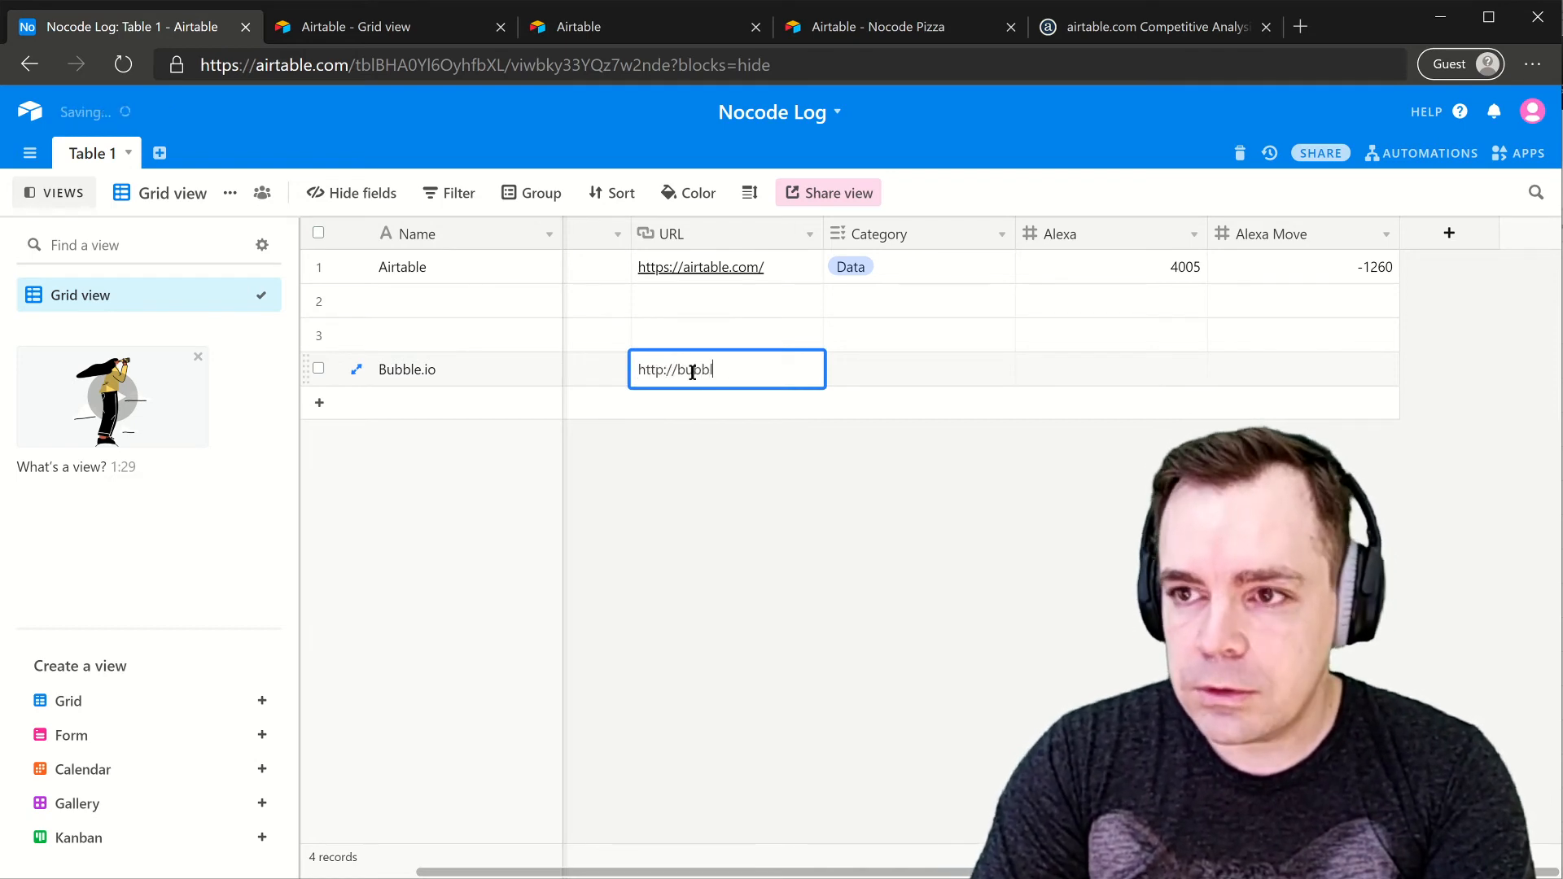
type("http://bubble.io")
key("Return")
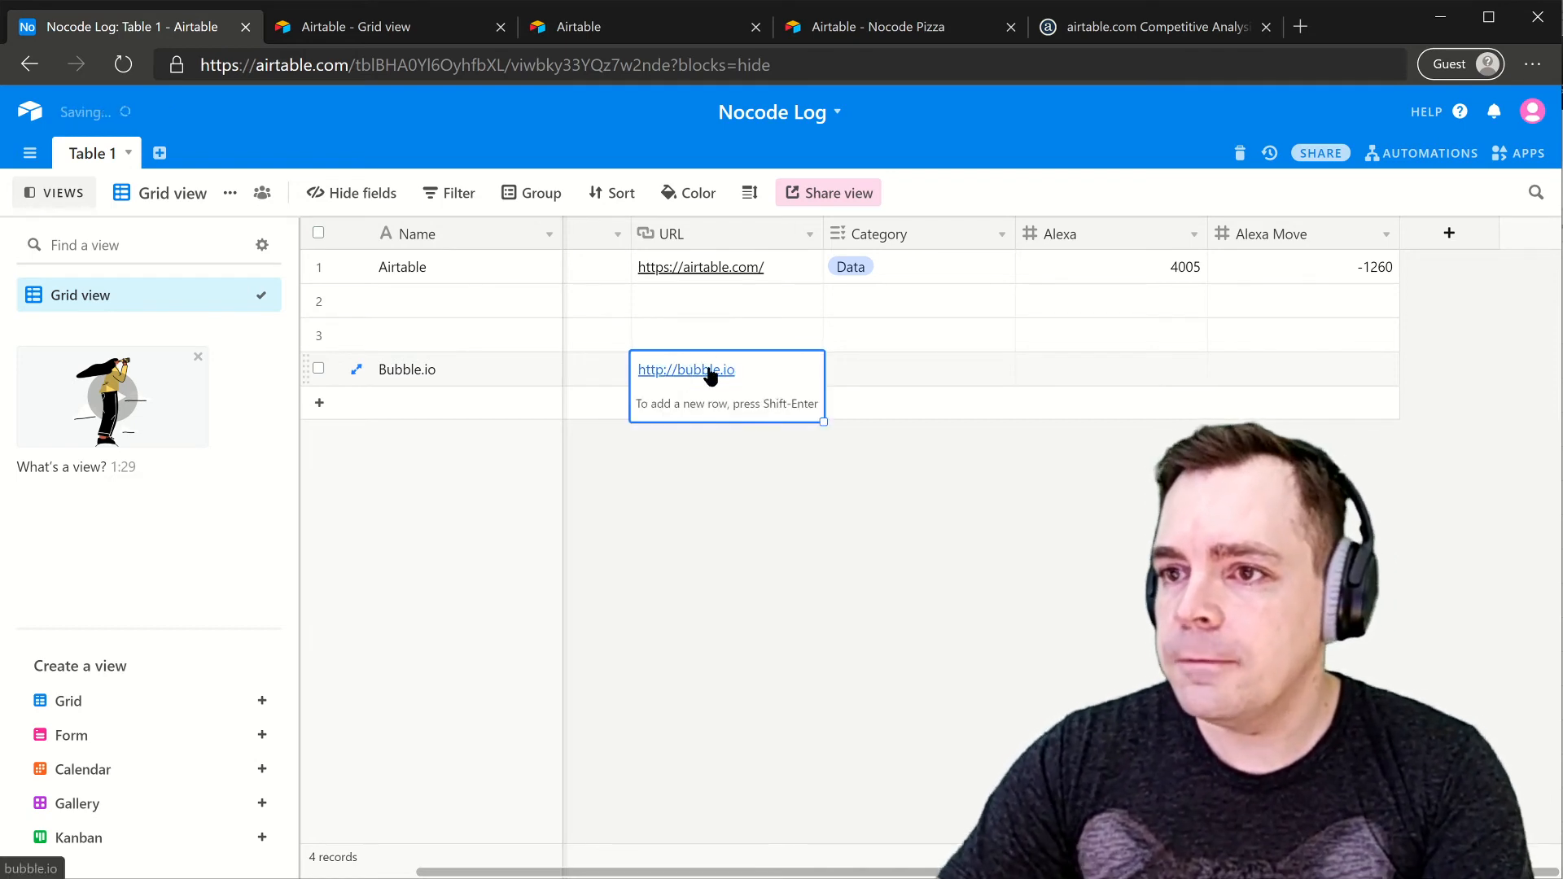
- Set the Bubble.io category to Web Apps and drag the row to the top
left_click(885, 377)
left_click(838, 371)
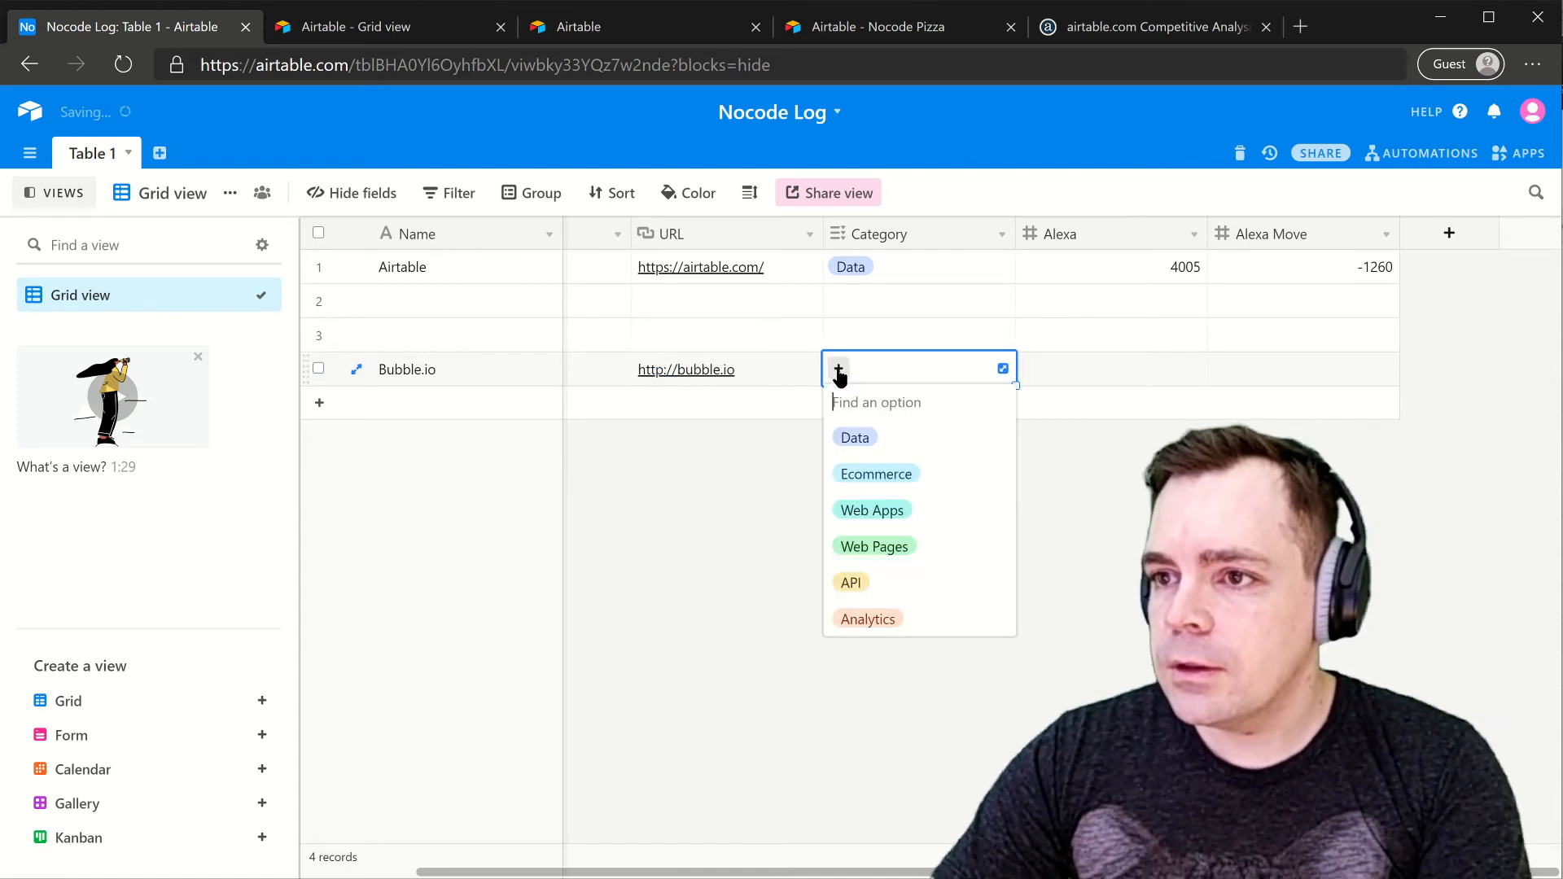
left_click(867, 511)
left_click(1105, 361)
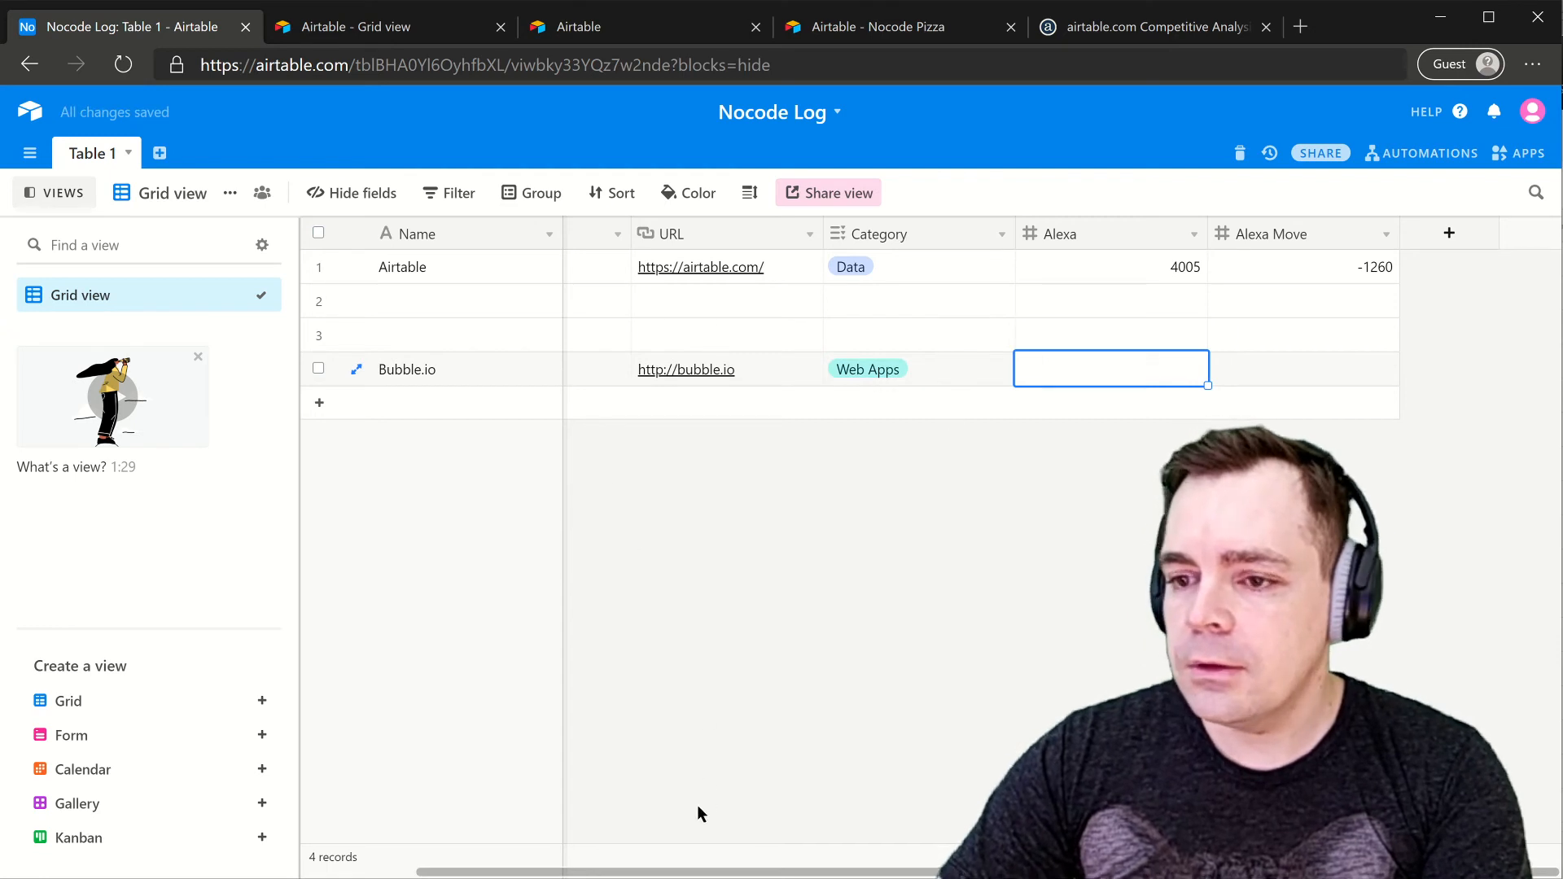
left_click_drag(304, 373, 314, 254)
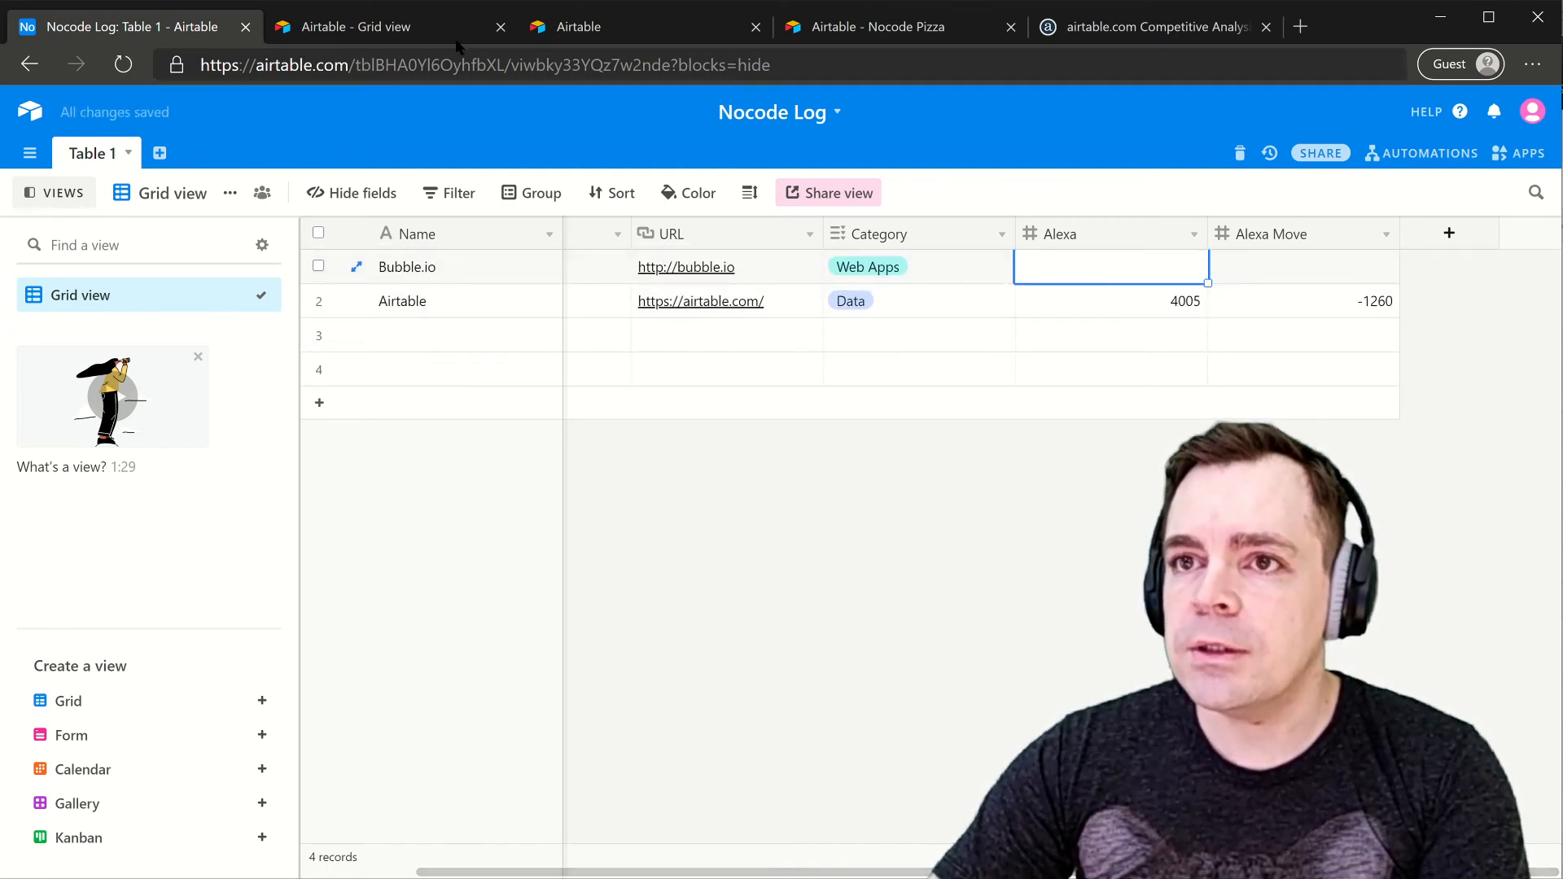
- Reload the shared grid view to confirm the Bubble.io record appears
left_click(574, 27)
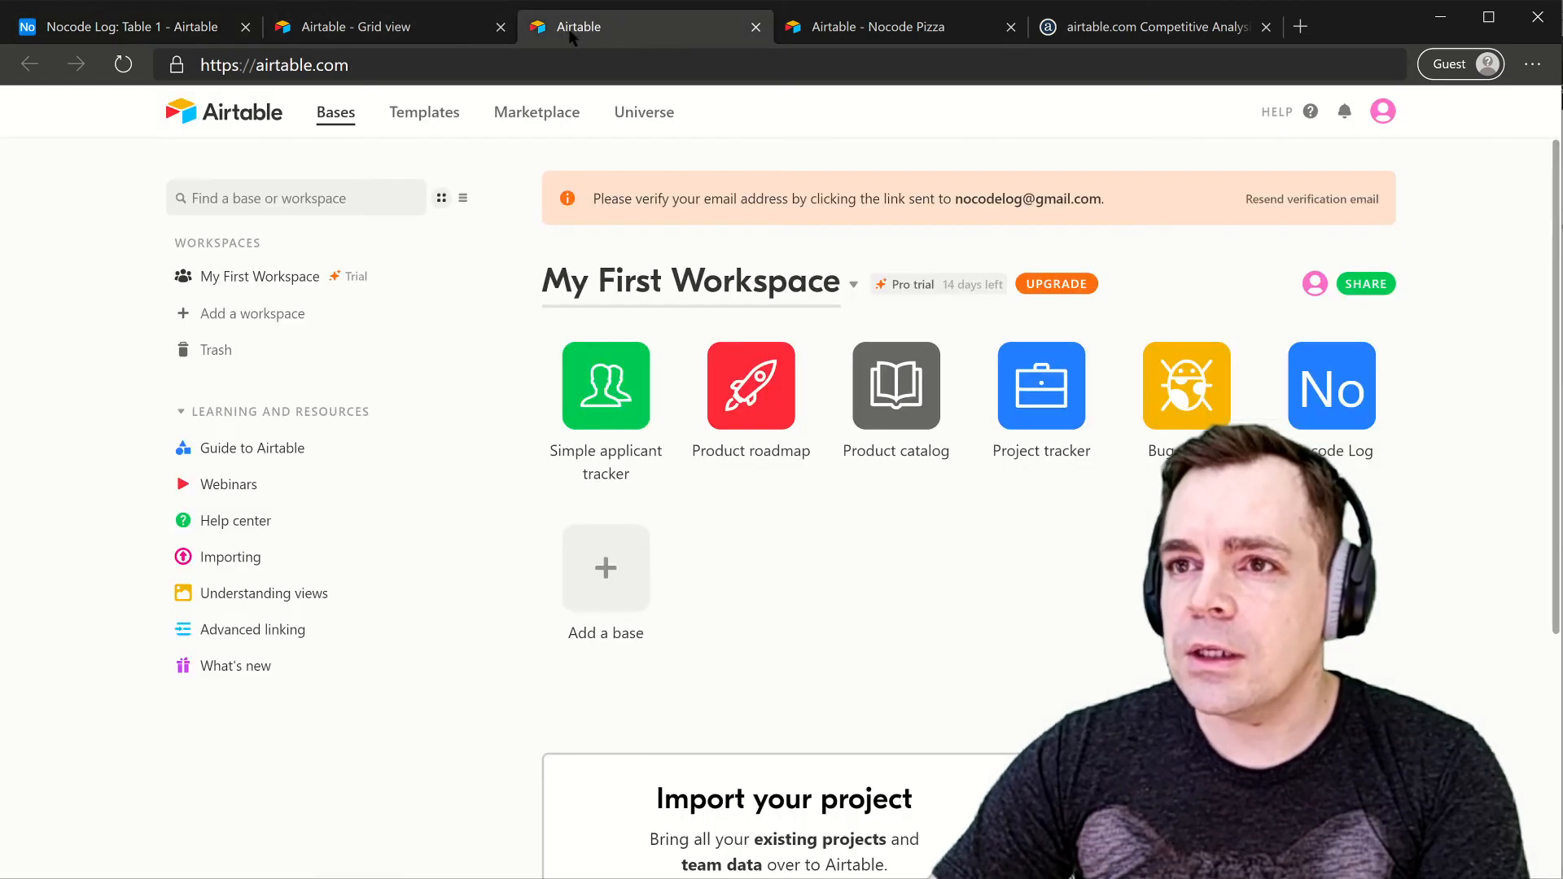
left_click(366, 30)
left_click(125, 72)
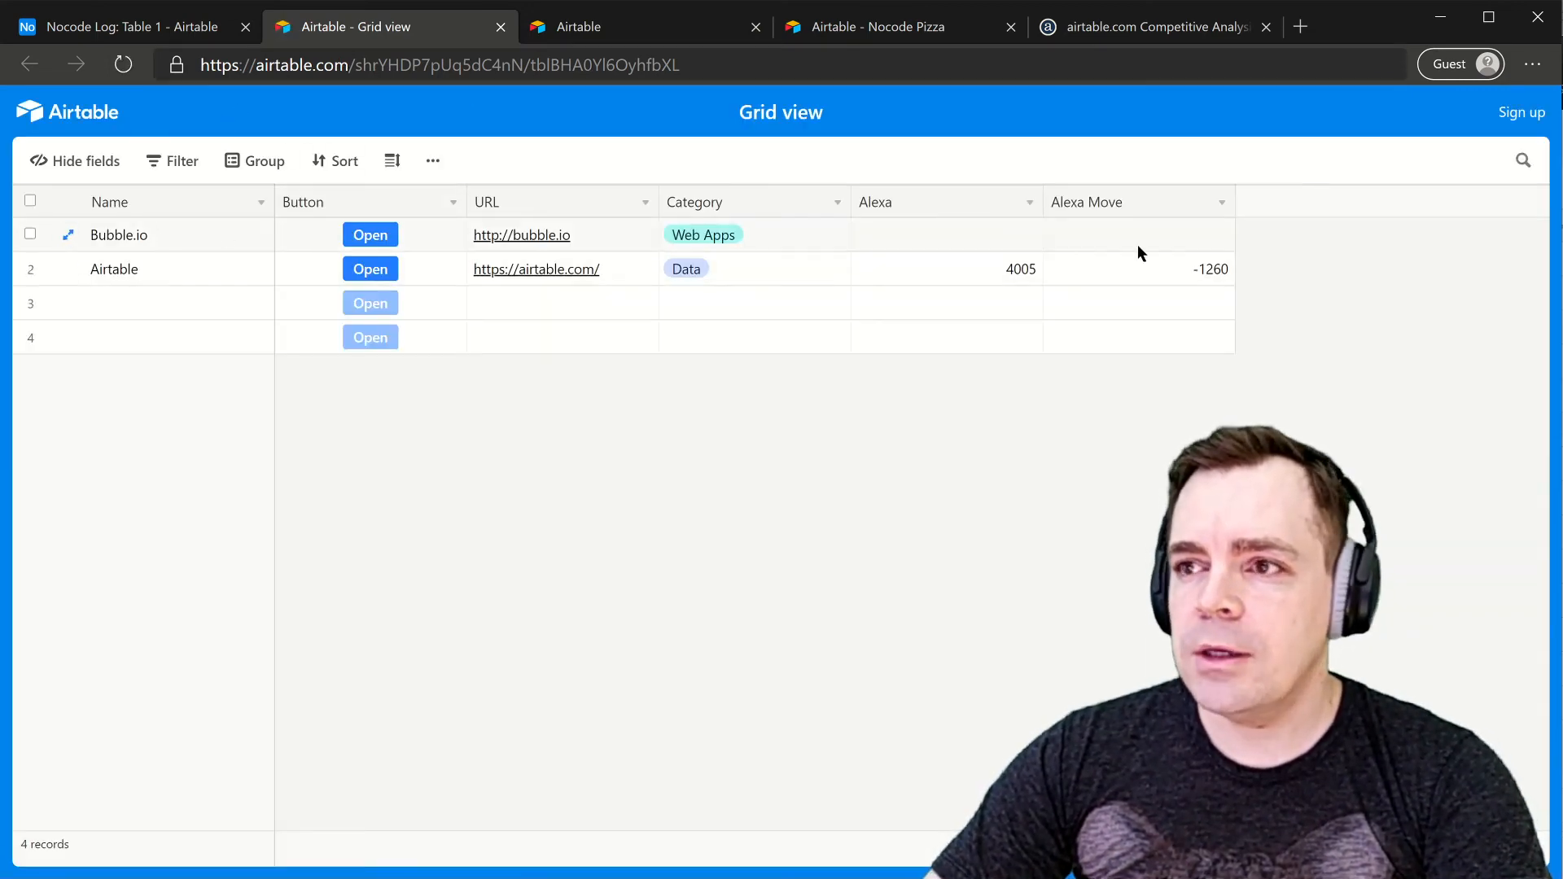
left_click(129, 26)
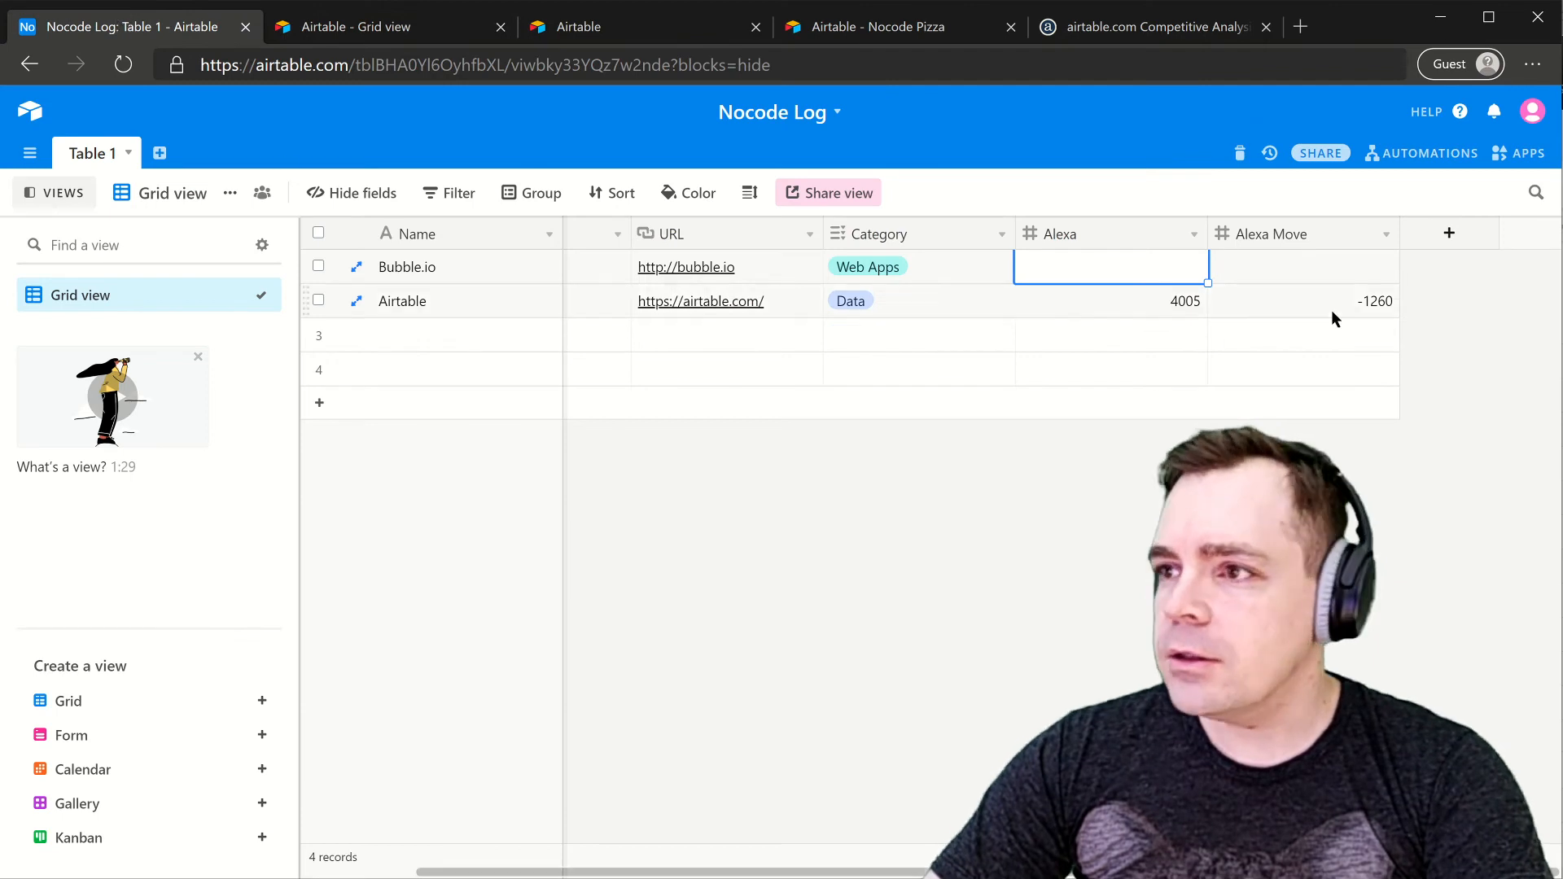
left_click(1429, 156)
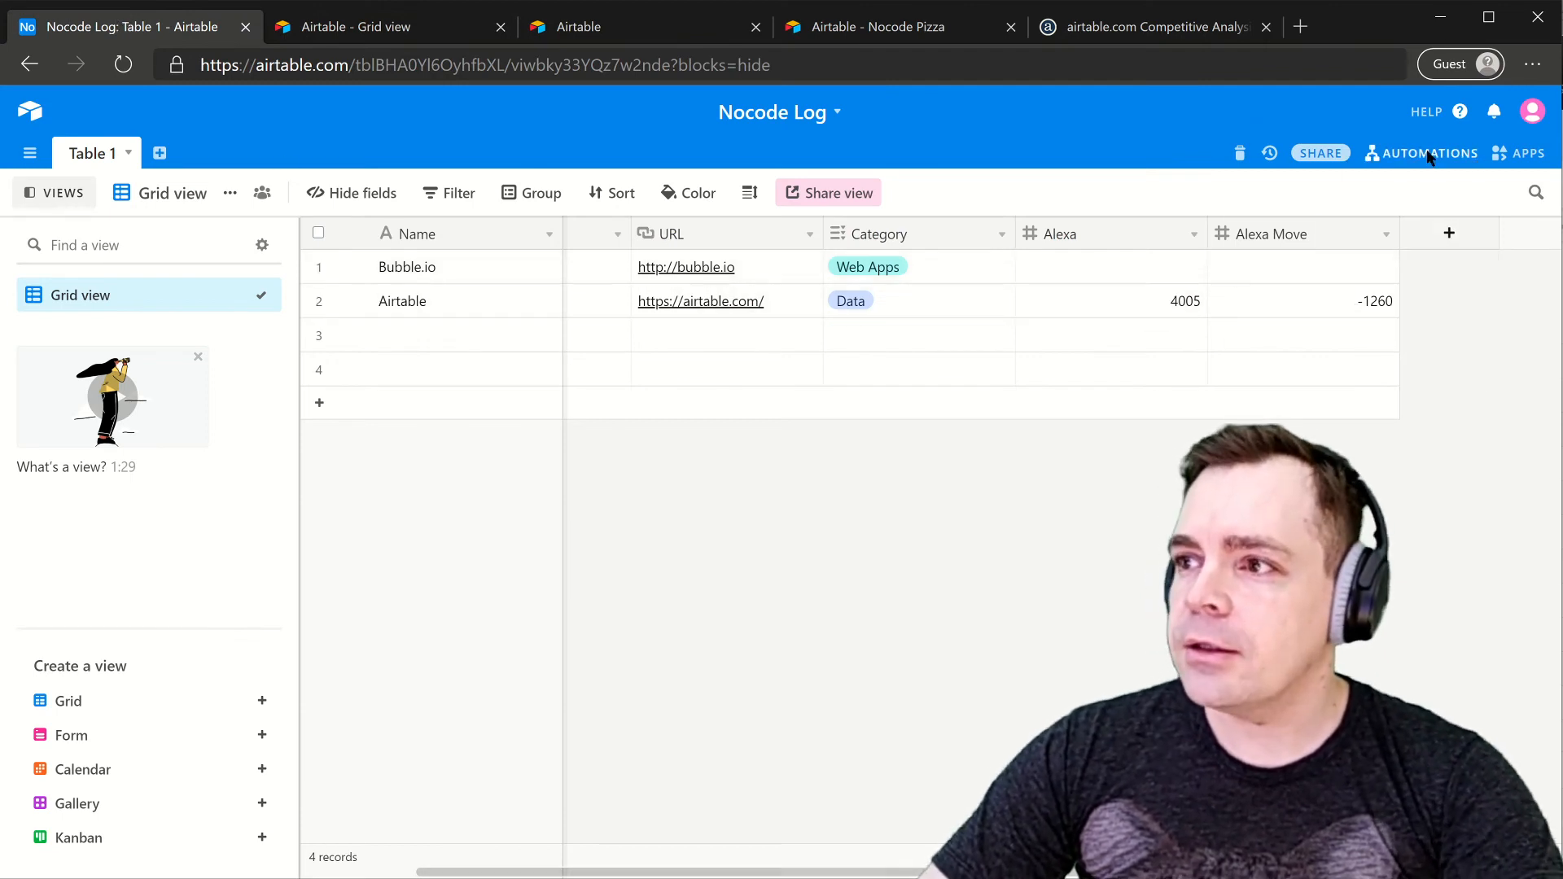
- Create a new automation named 'post to twitter'
left_click(1318, 662)
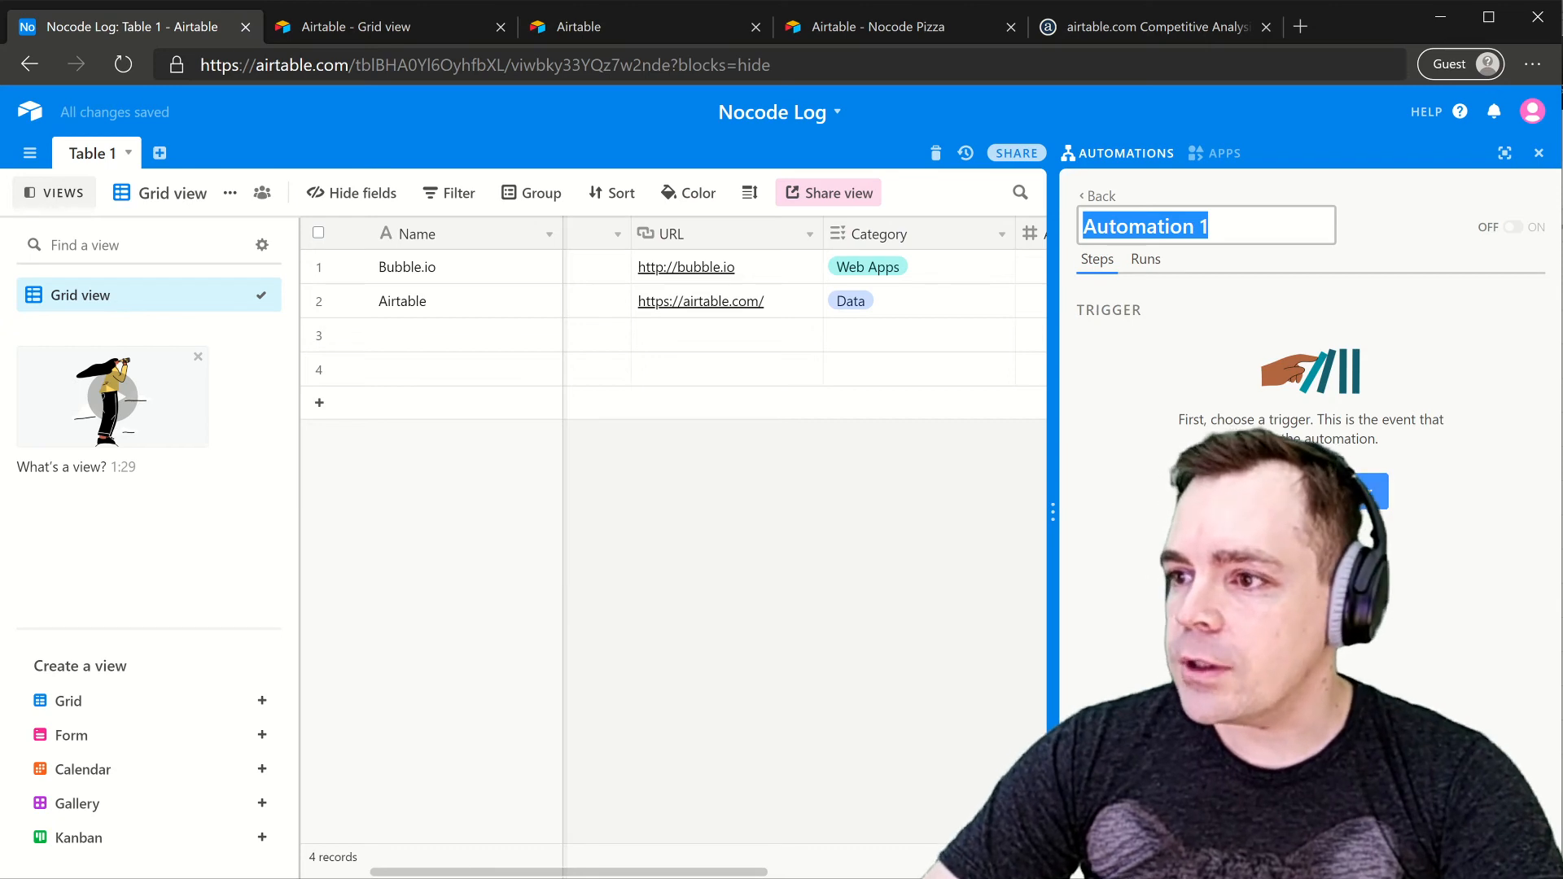
type("post to")
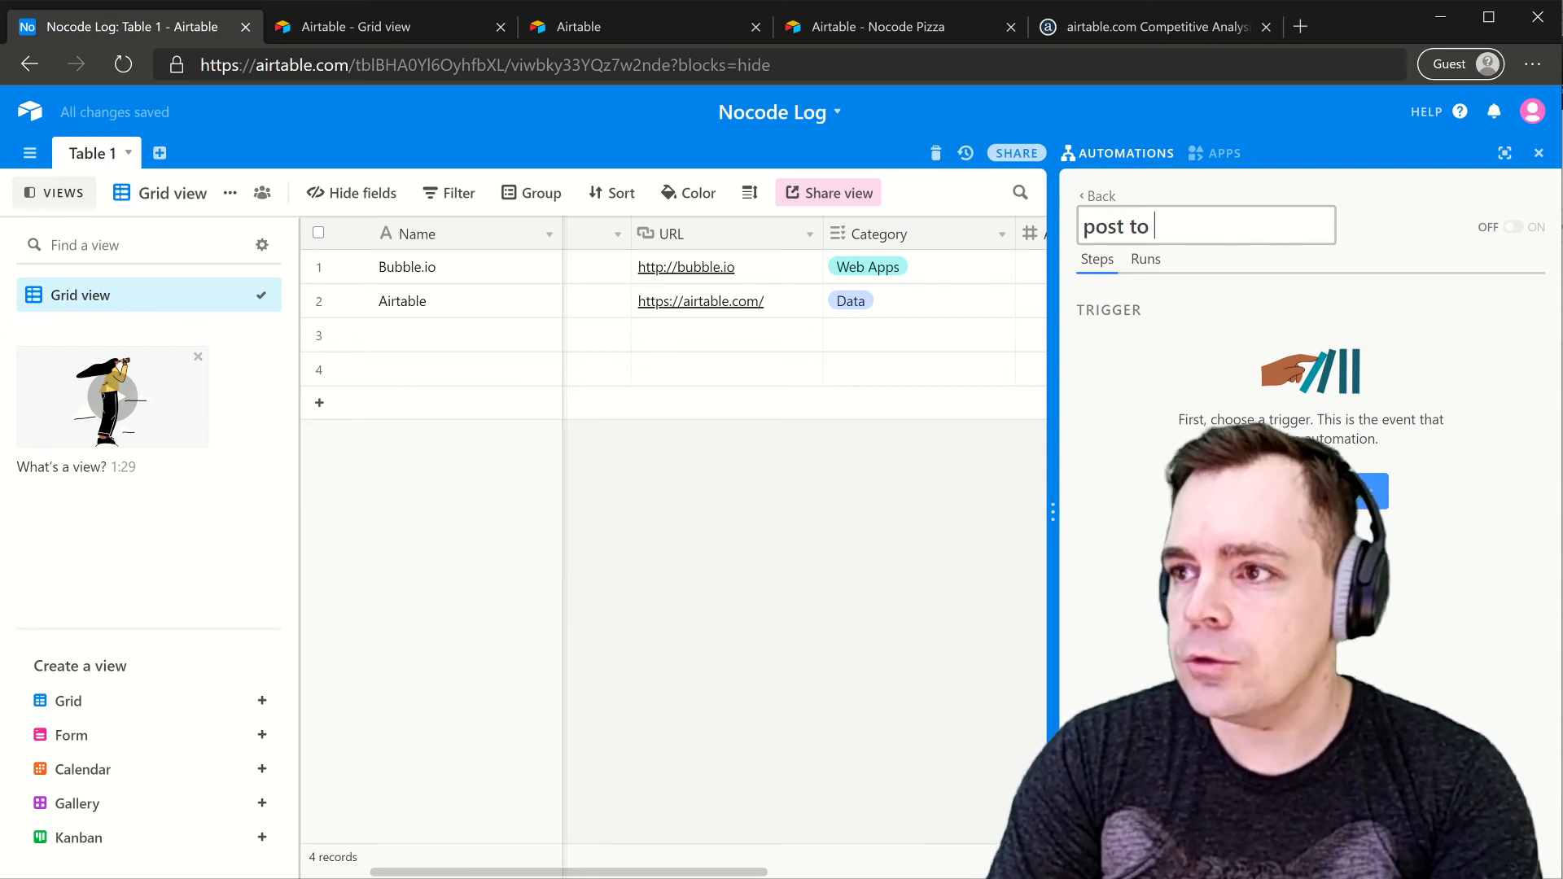
type(" twitter")
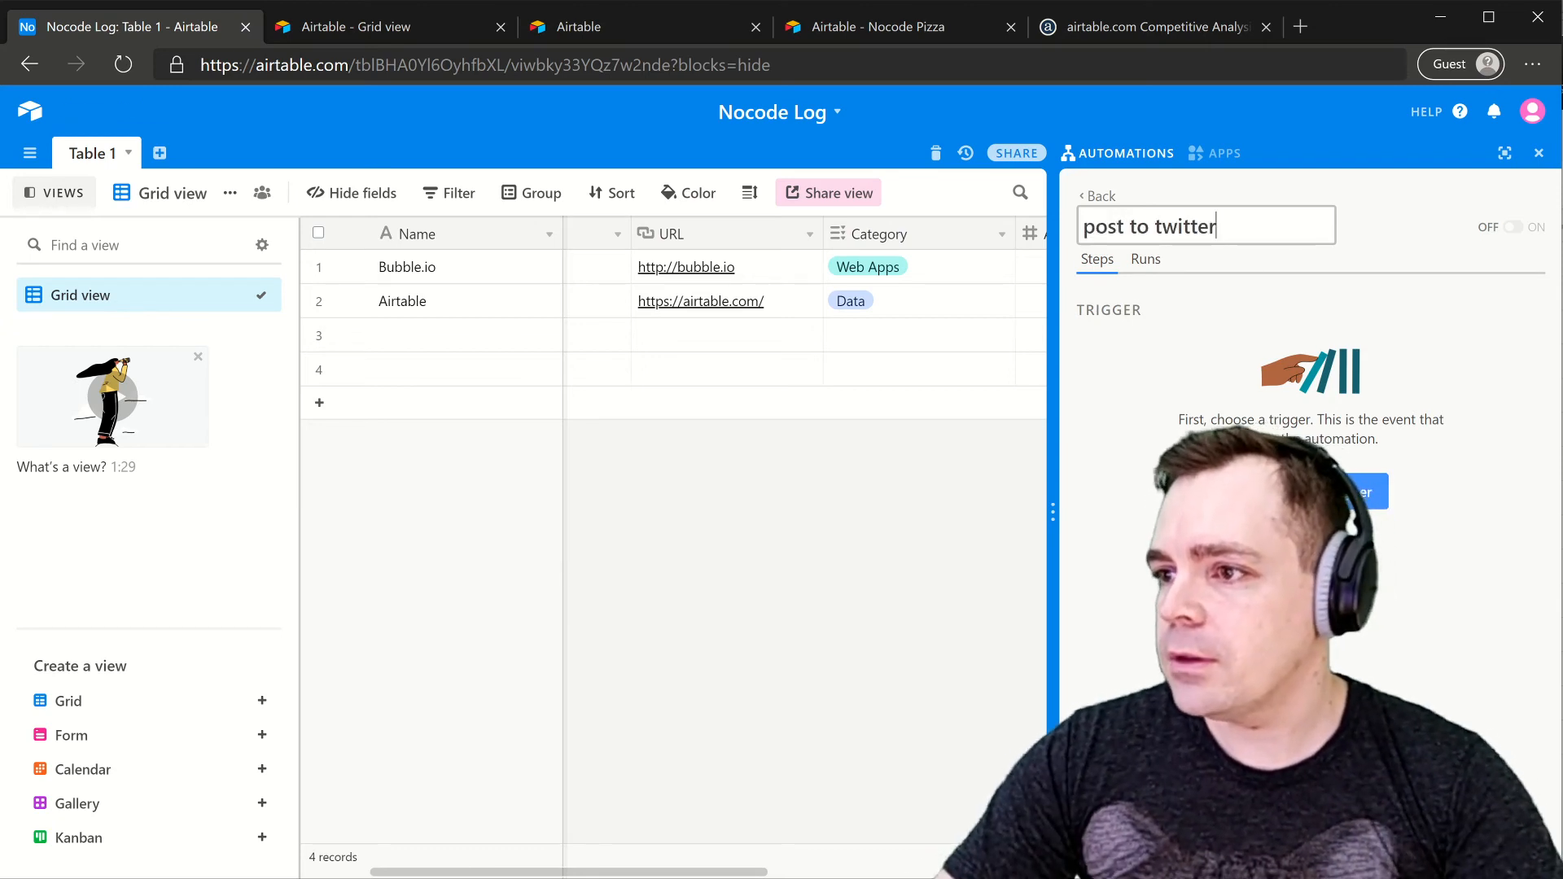
left_click(1310, 491)
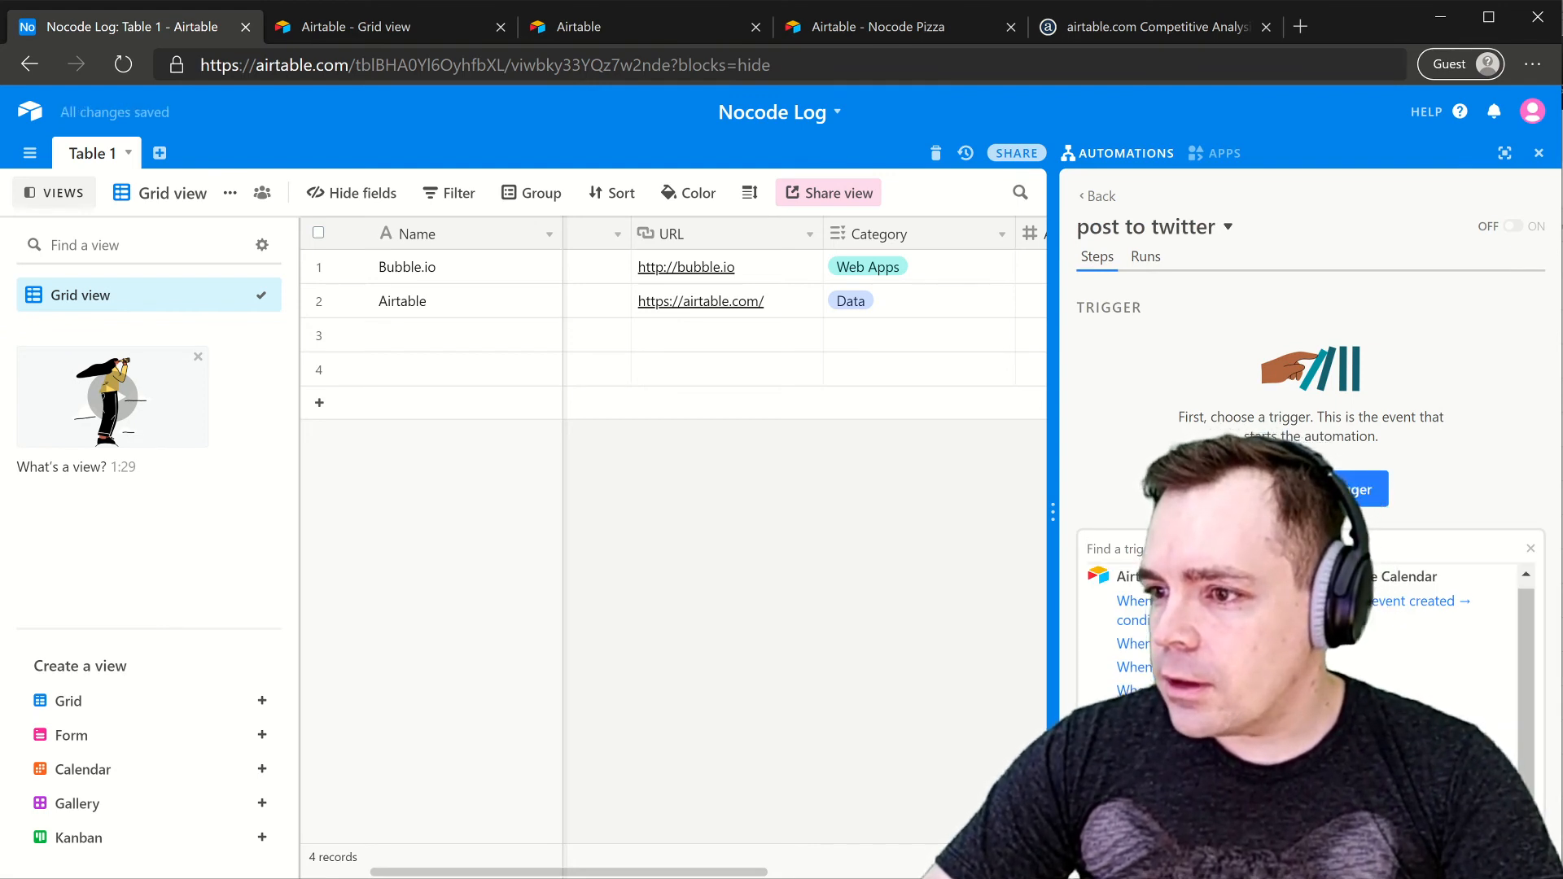
- Trigger it when a record is created in Table 1, then browse the available actions
left_click(1180, 675)
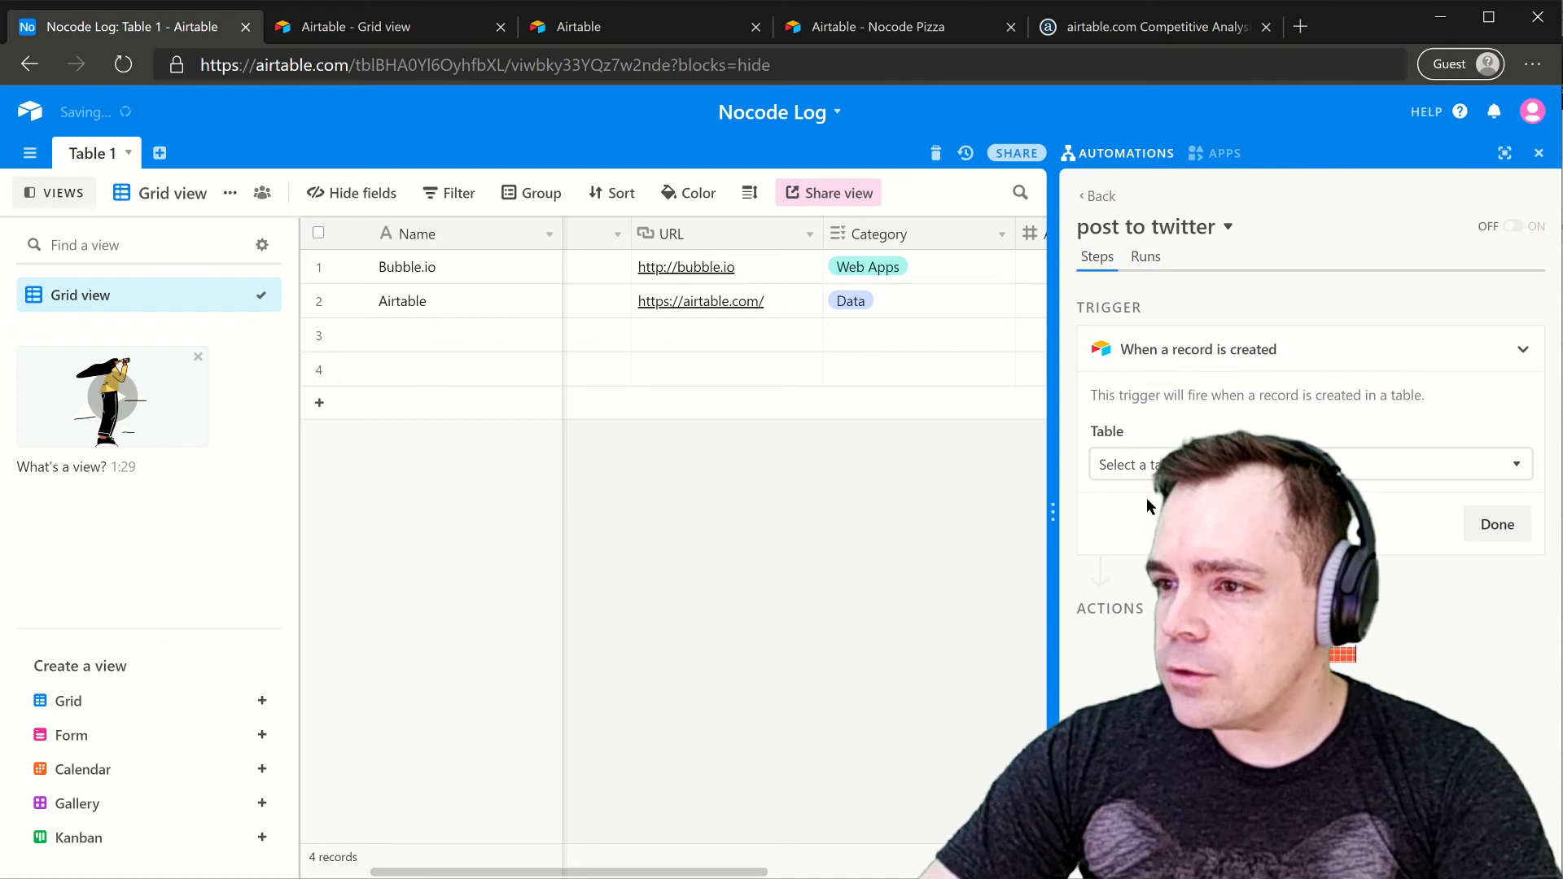
left_click(1155, 463)
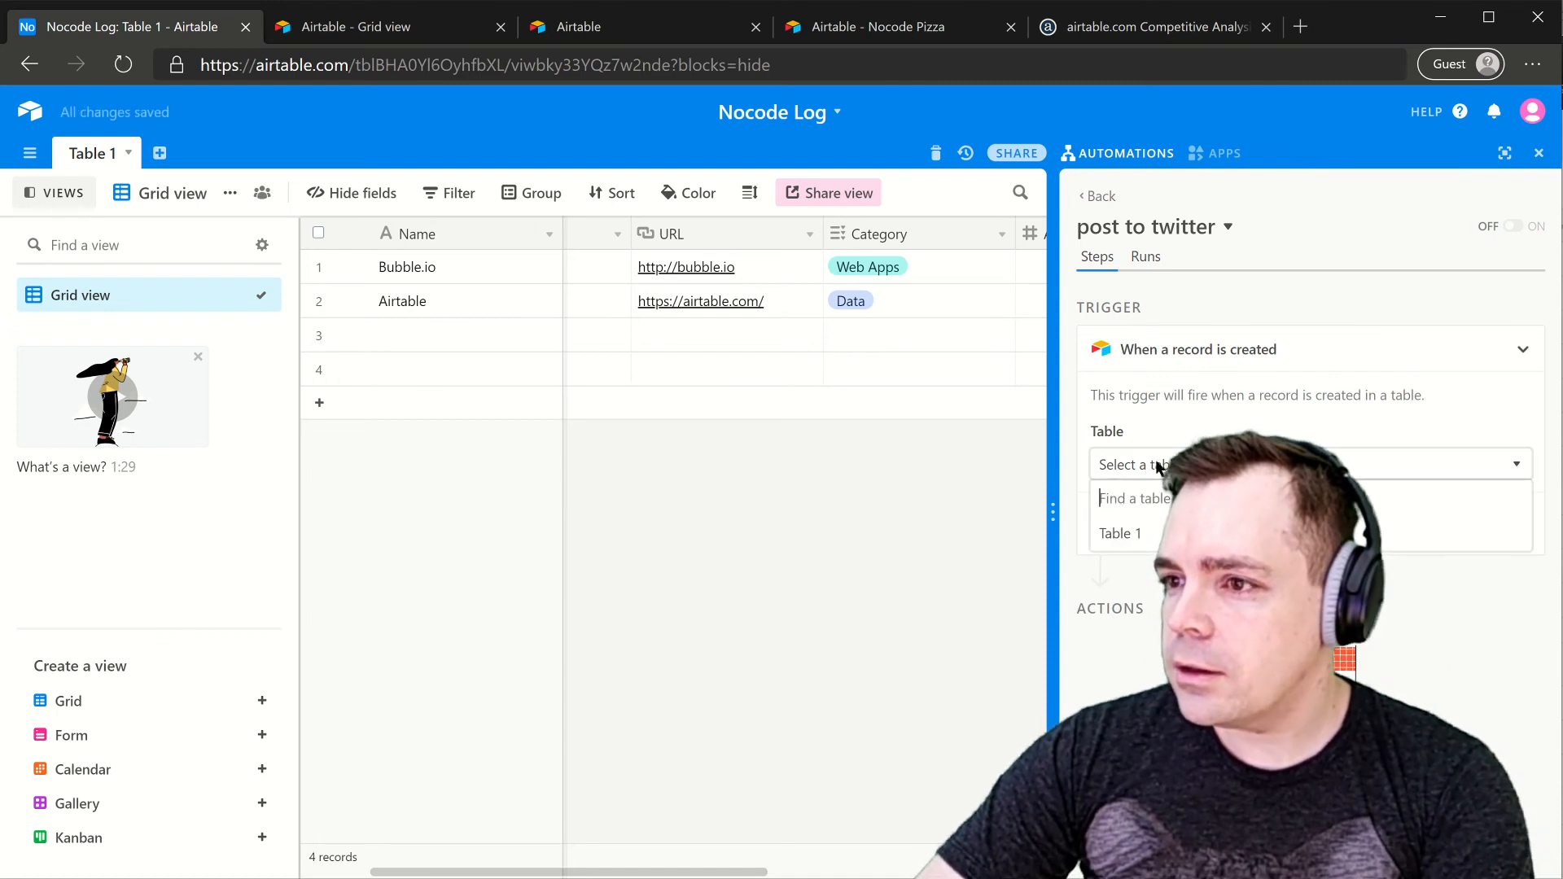
left_click(1120, 534)
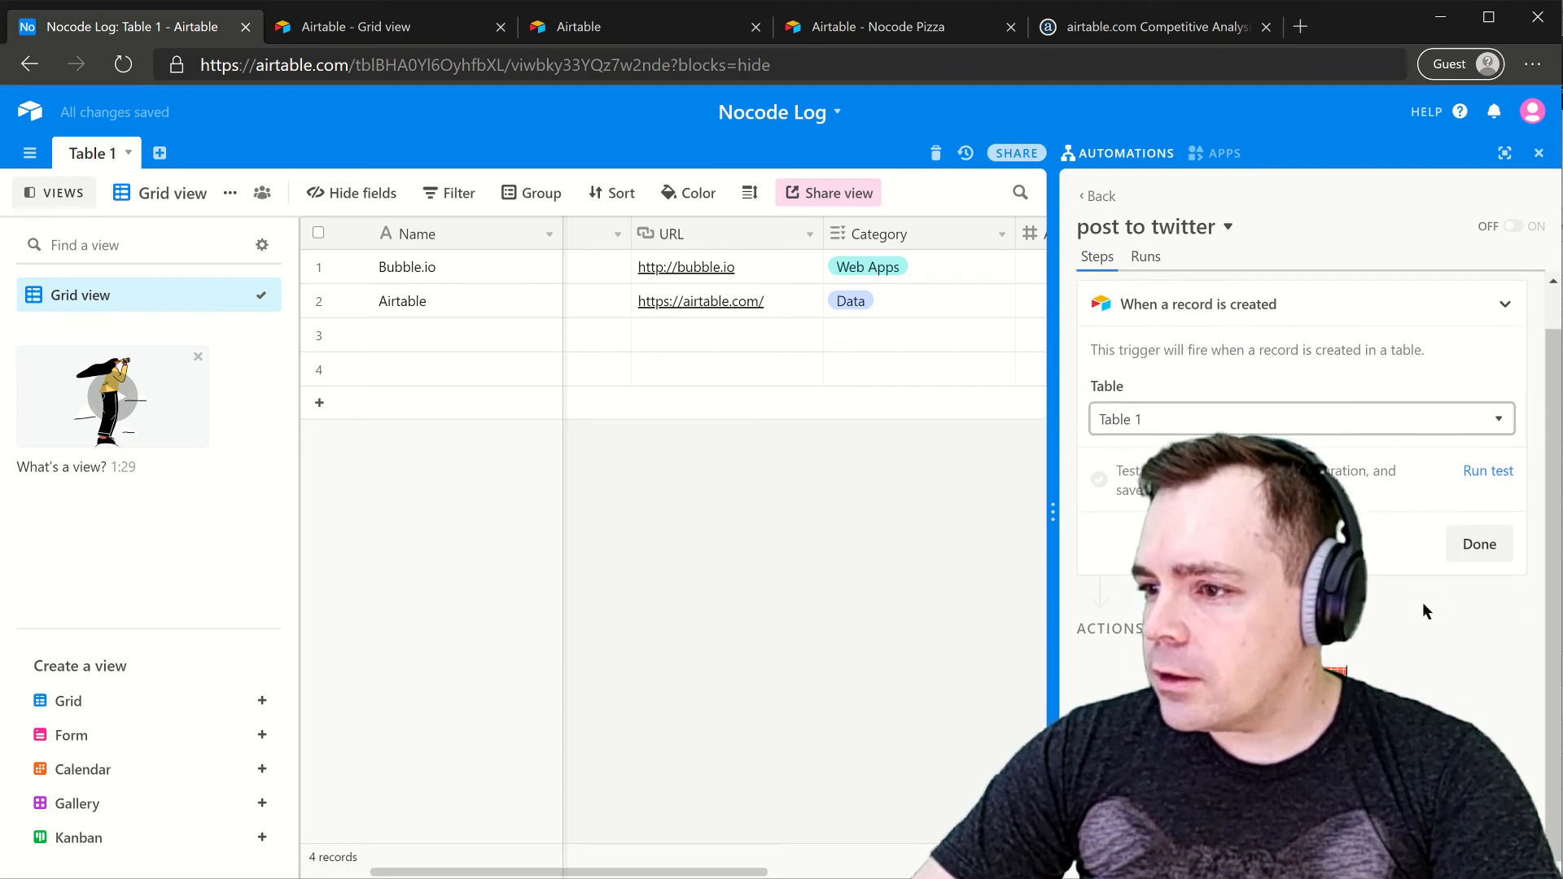
left_click(1475, 589)
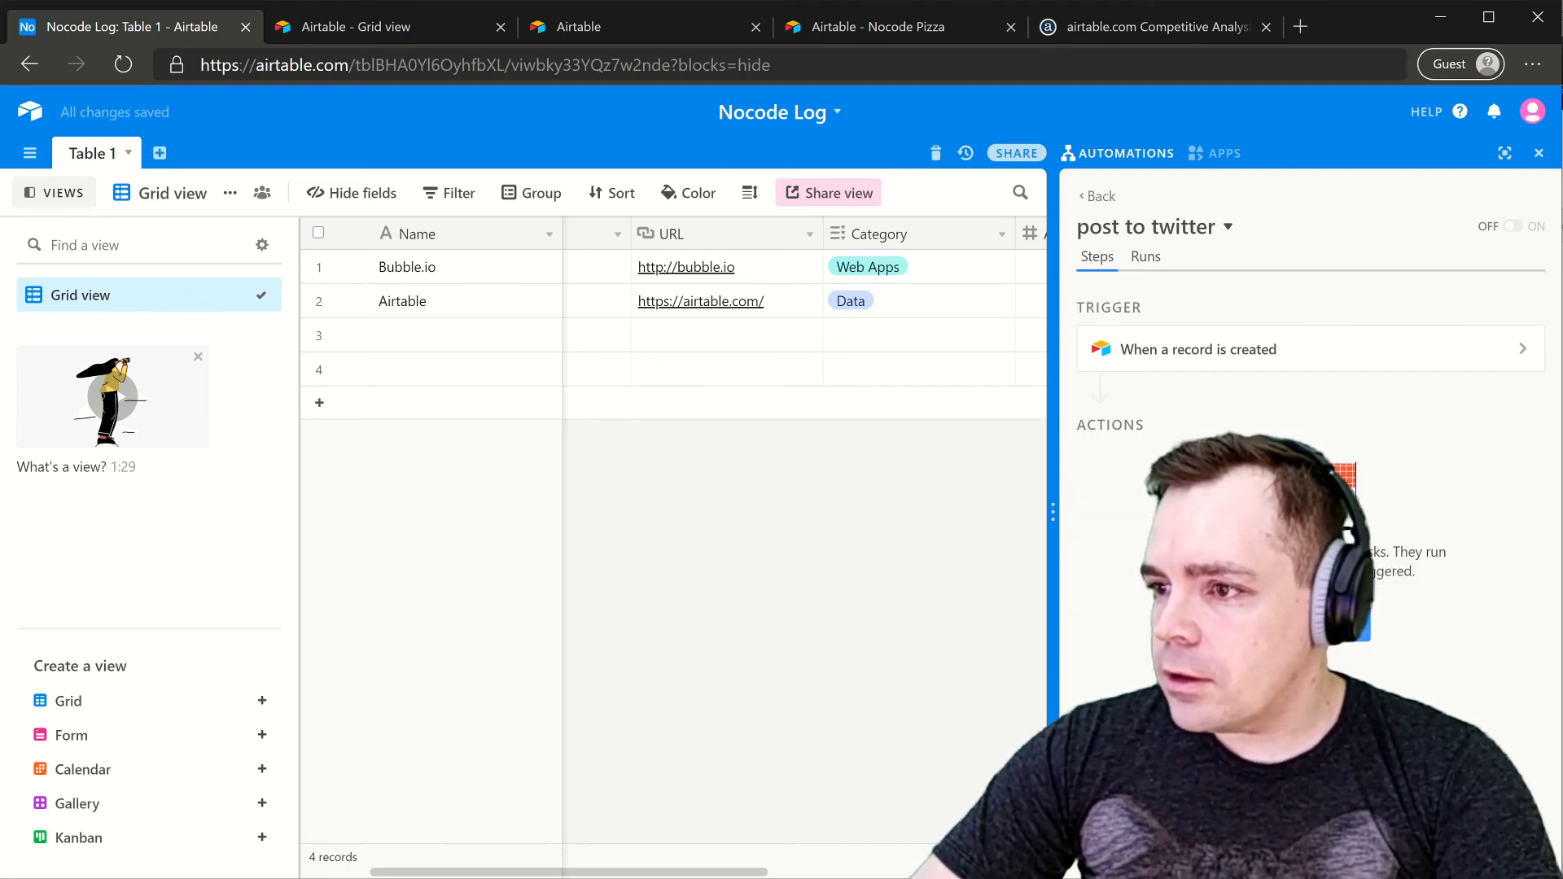
left_click(1381, 643)
scroll(1162, 468, "down", 3)
scroll(1162, 466, "down", 2)
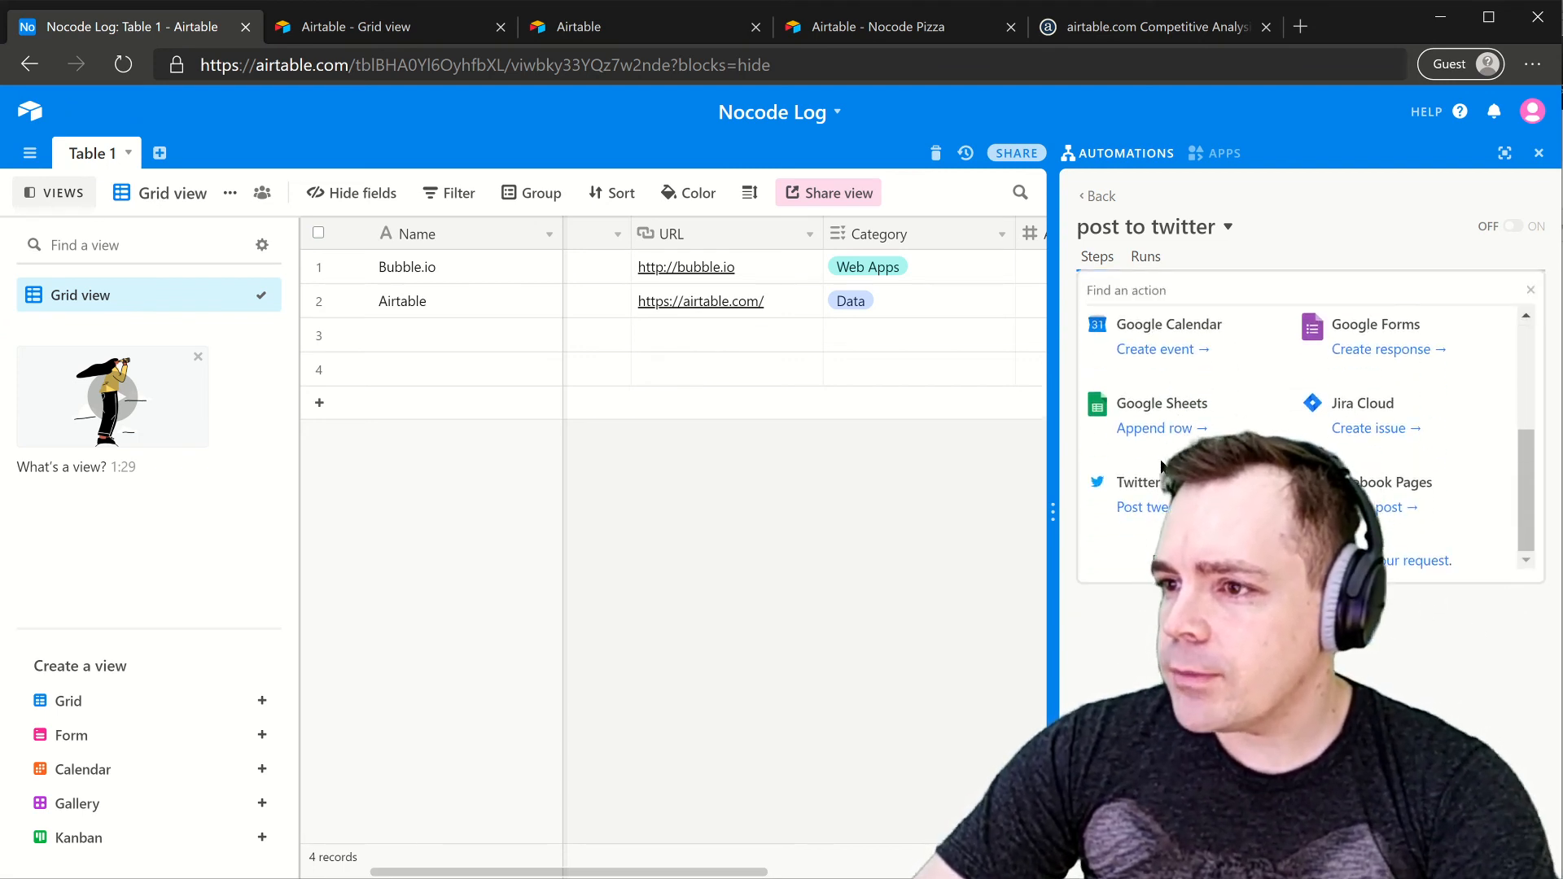
- Add a Twitter Post tweet action starting 'New nocode product' followed by the record's Name
left_click(1133, 507)
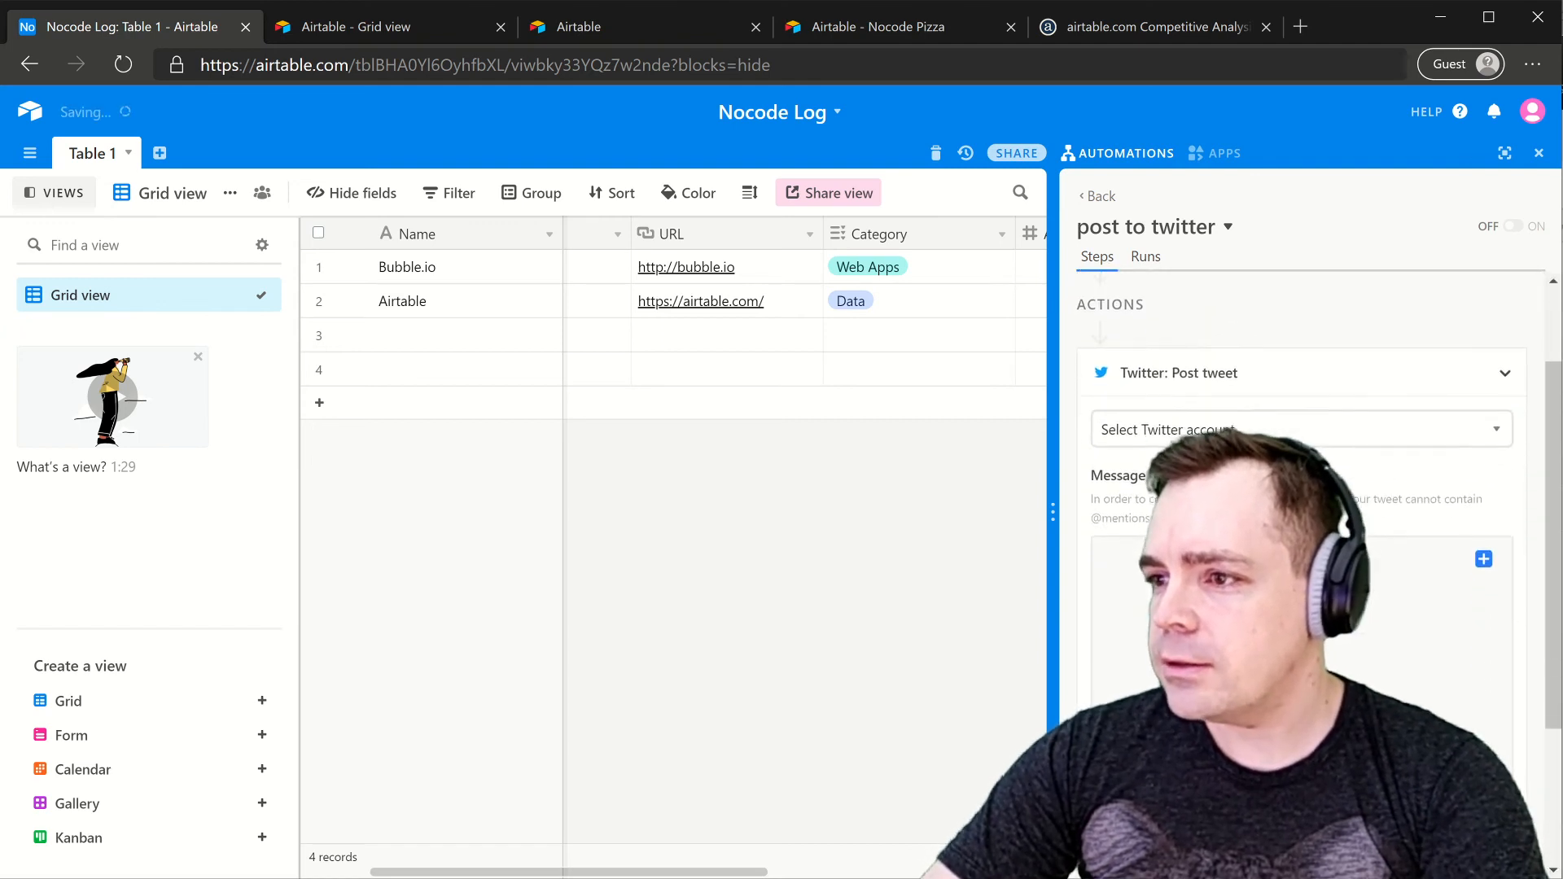
scroll(1189, 457, "down", 3)
left_click(1189, 457)
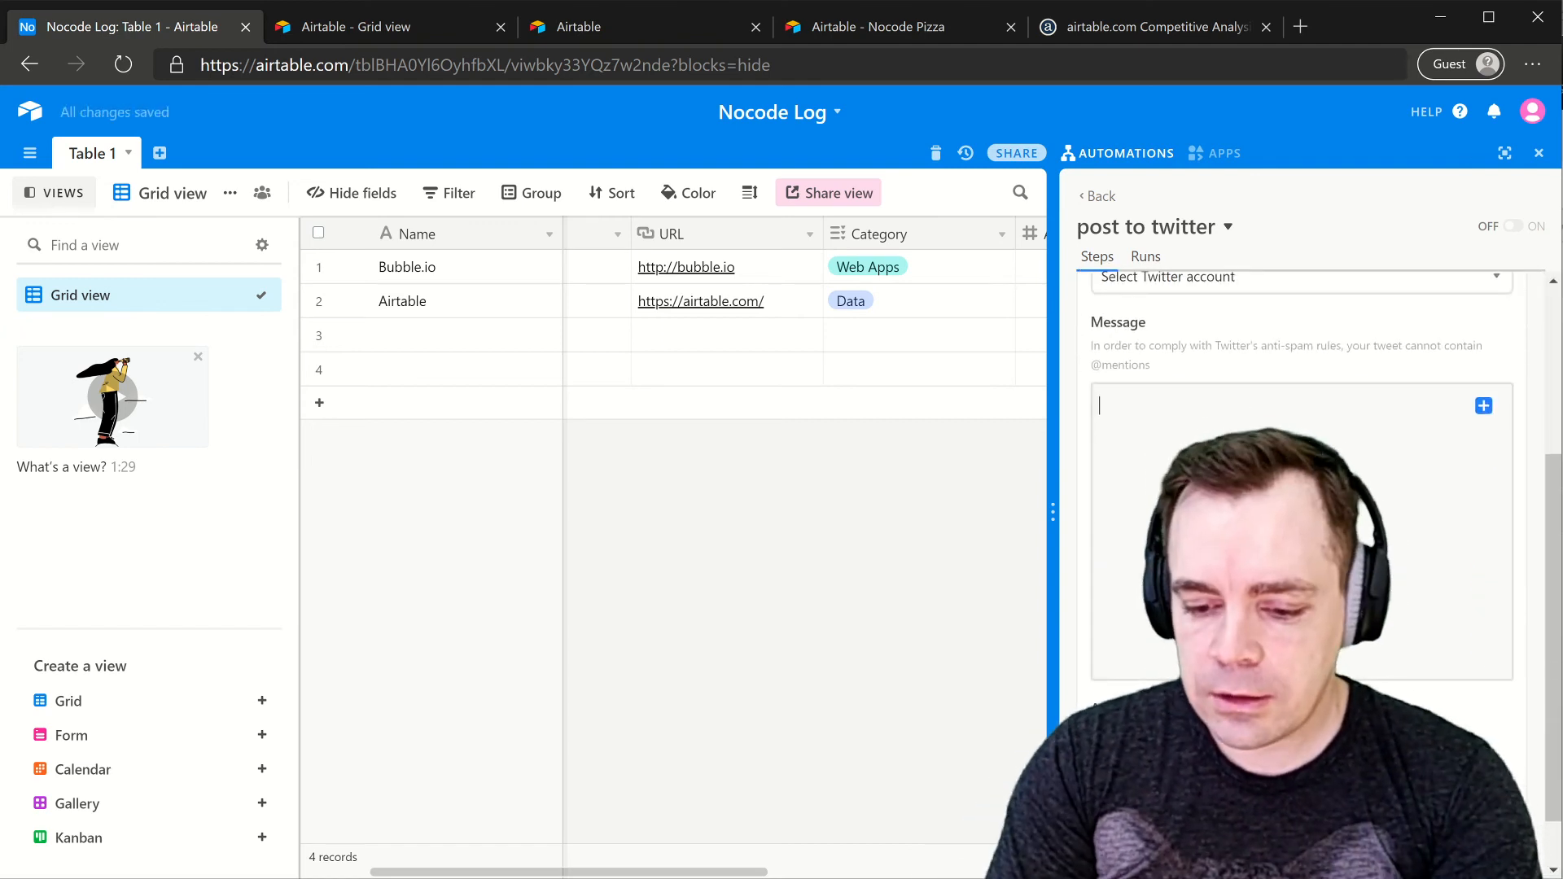
type("New ")
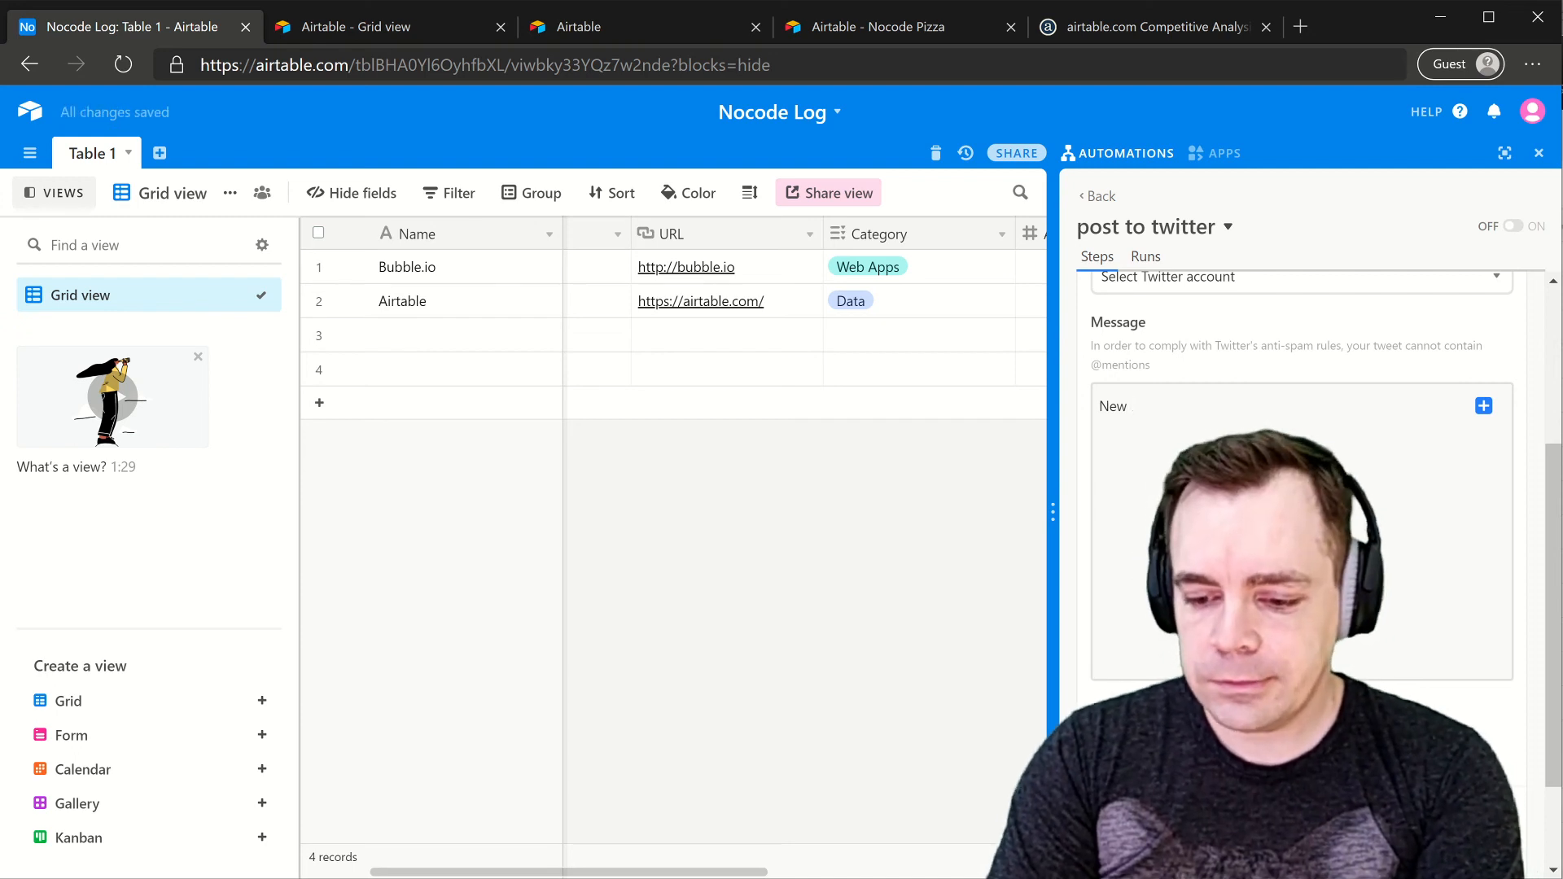
type("pno")
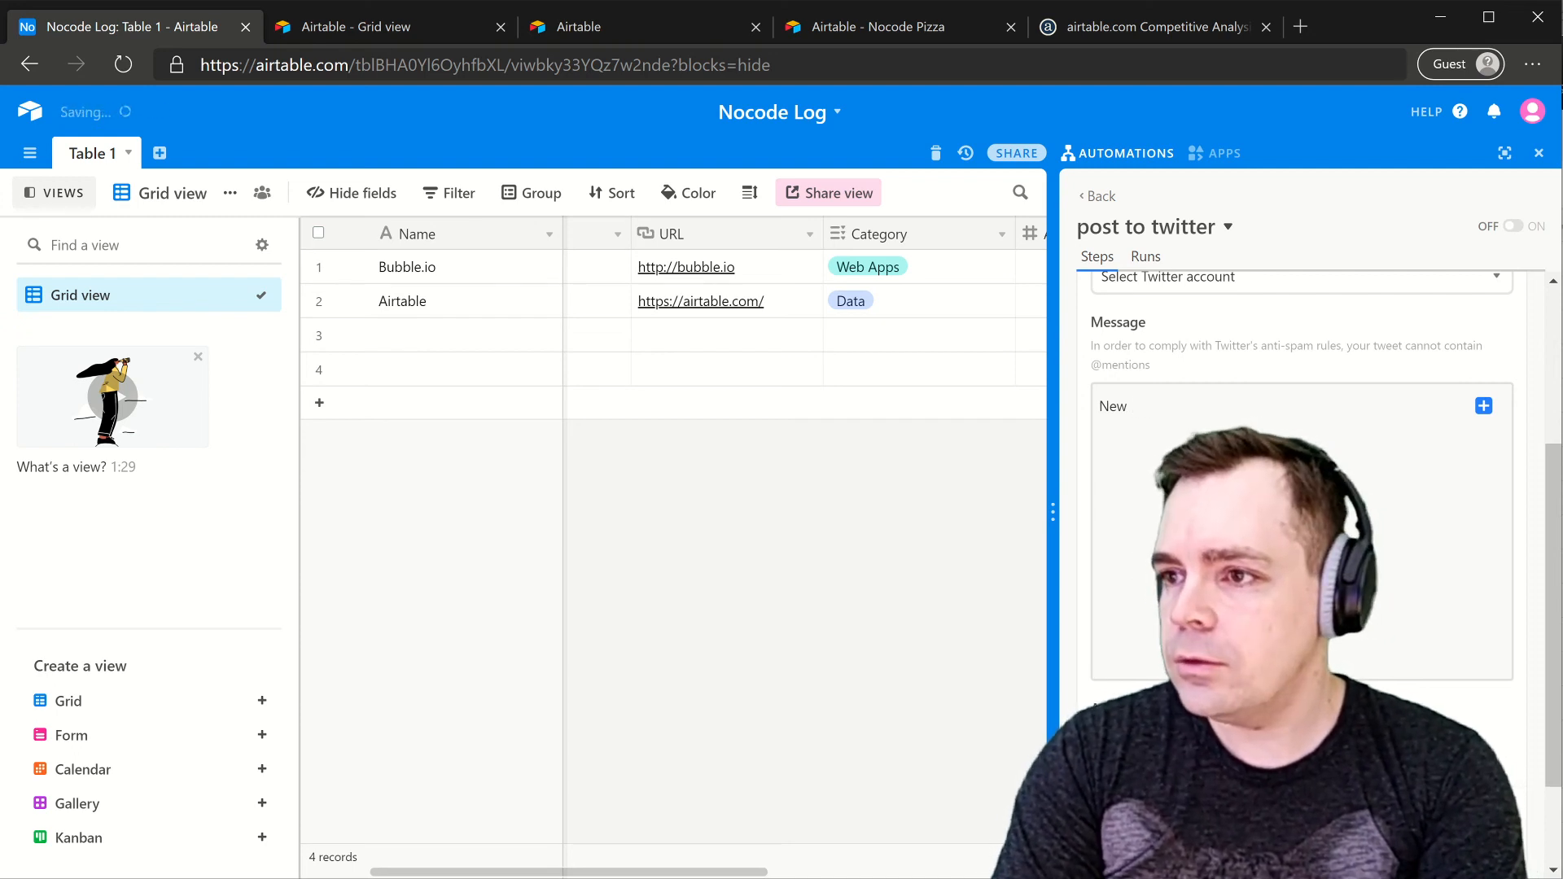
type("nocode product")
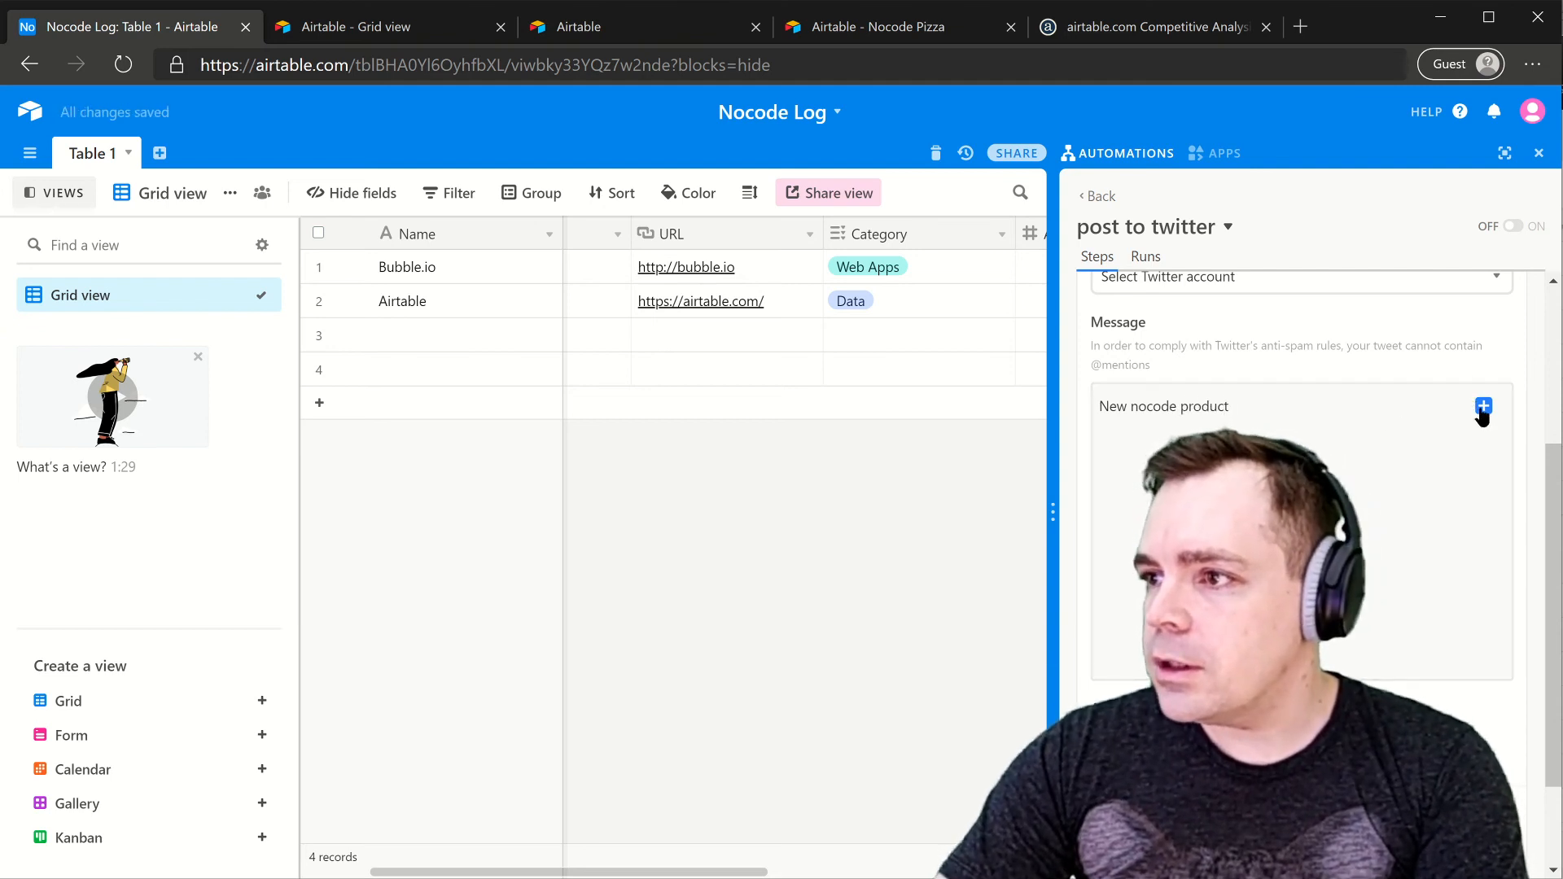
left_click(1482, 404)
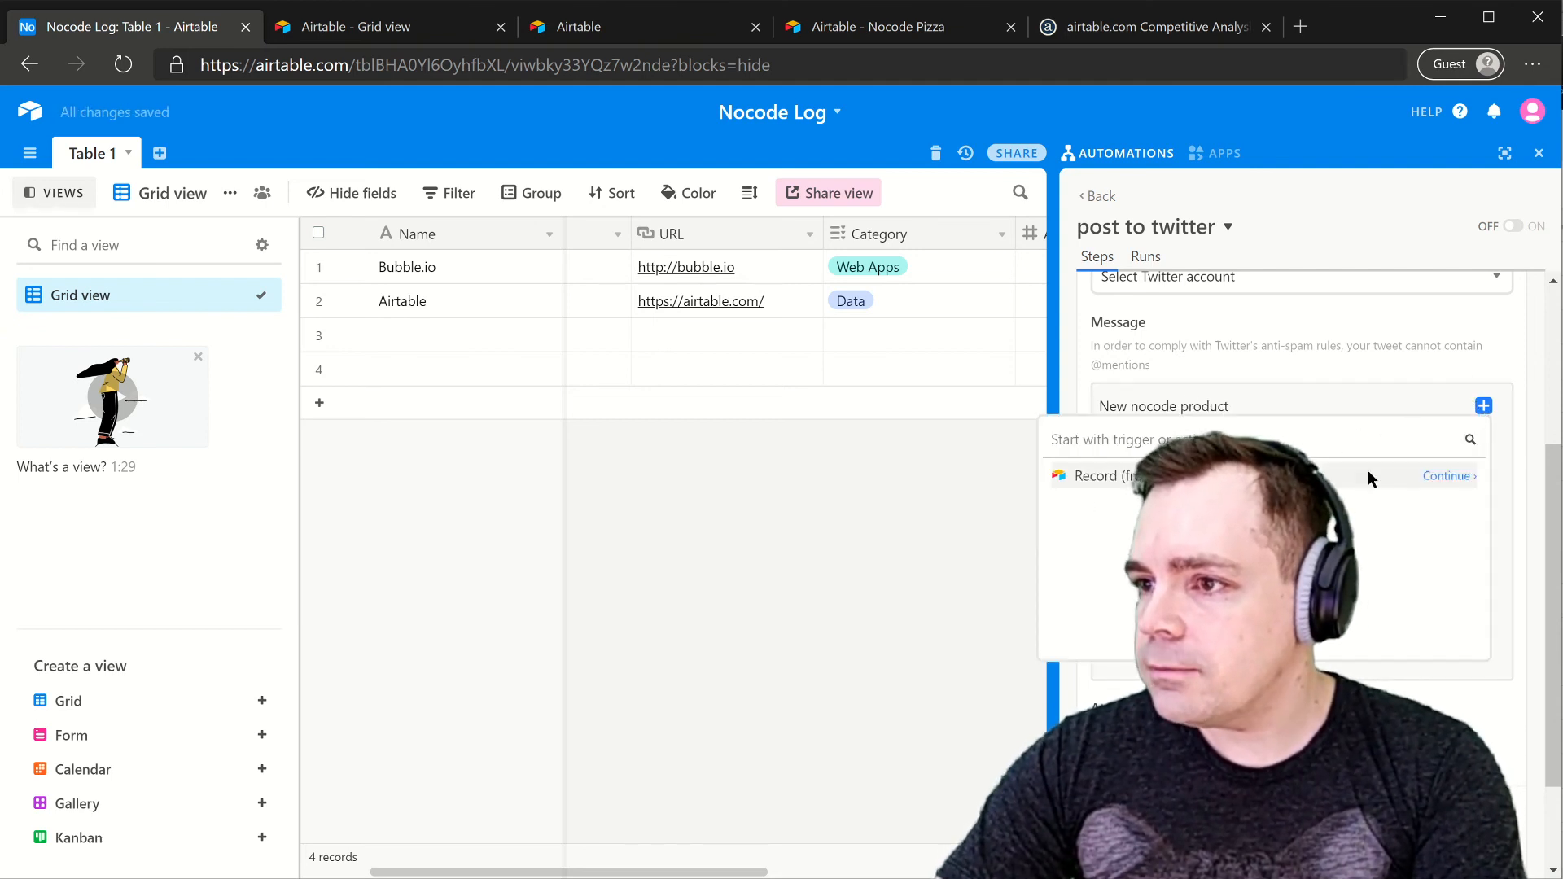
left_click(1447, 477)
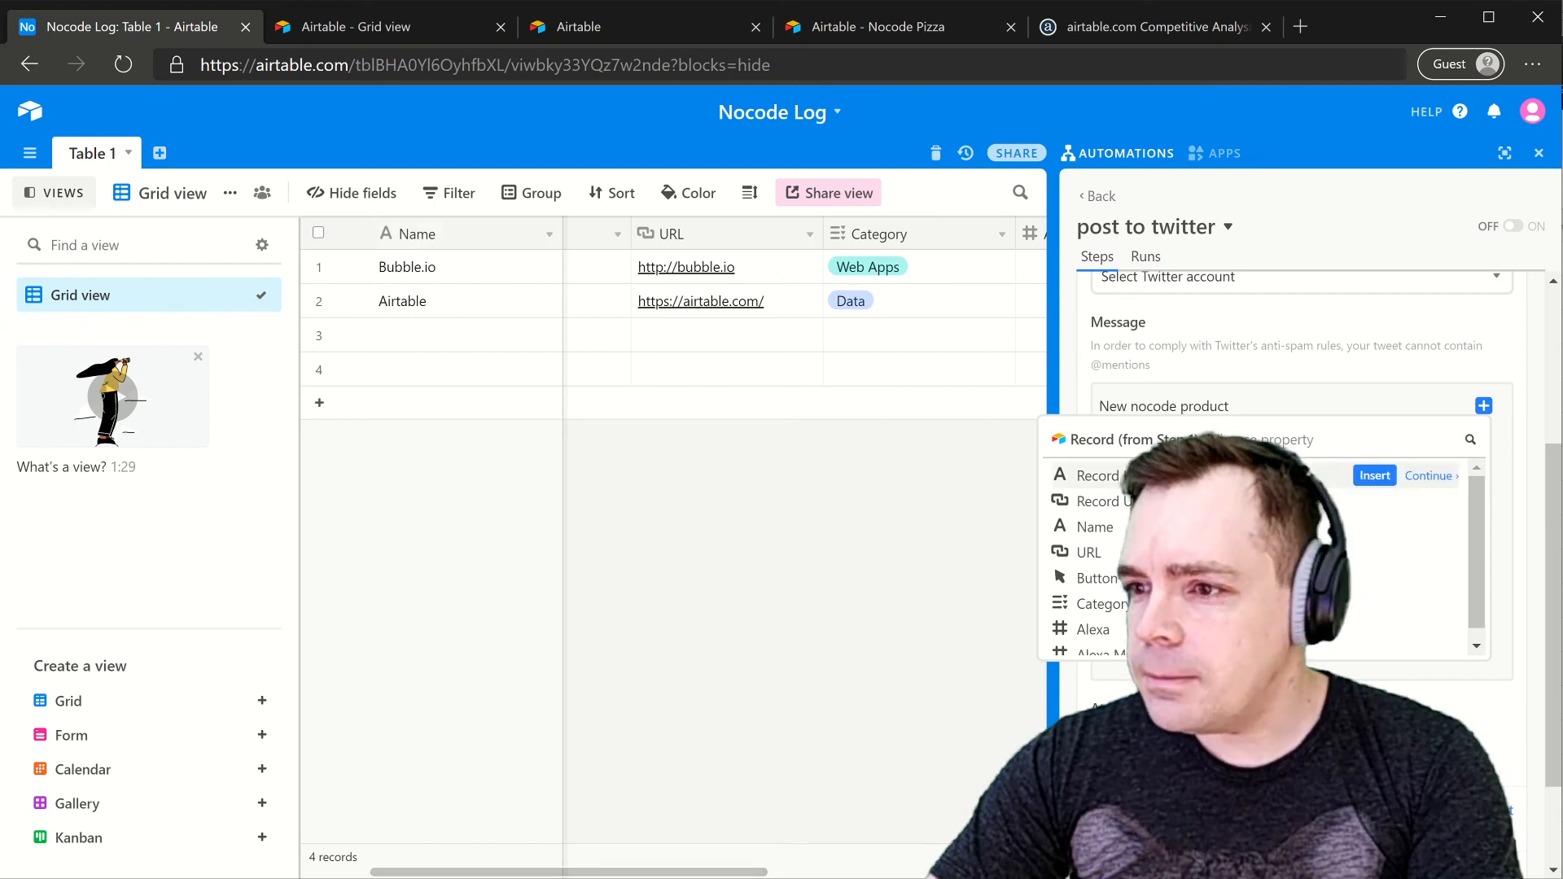
scroll(1120, 570, "down", 1)
scroll(1302, 553, "up", 1)
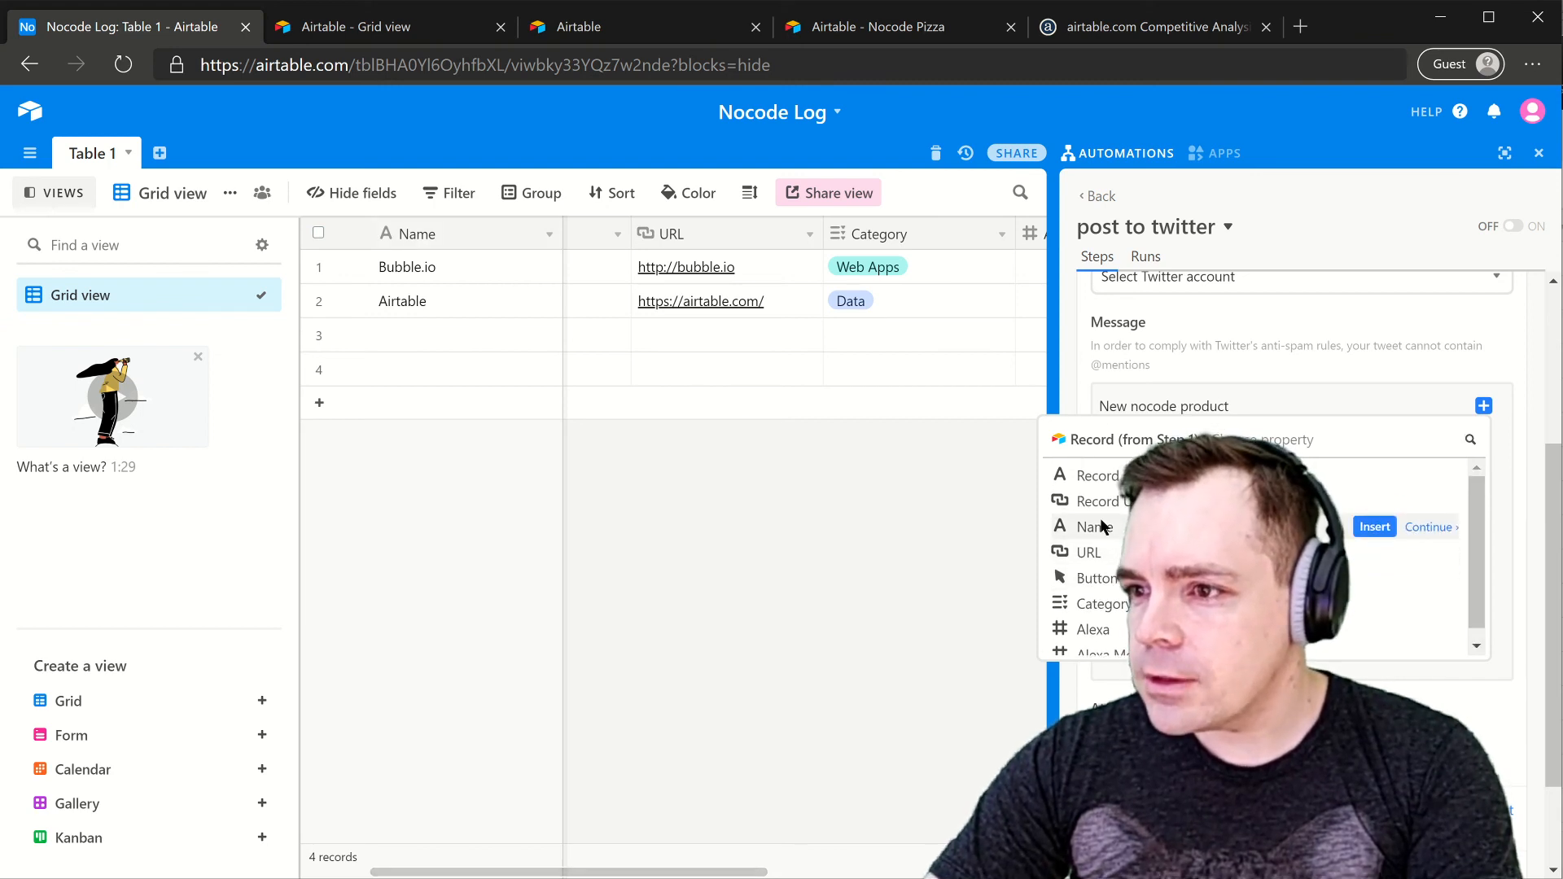
left_click(1372, 527)
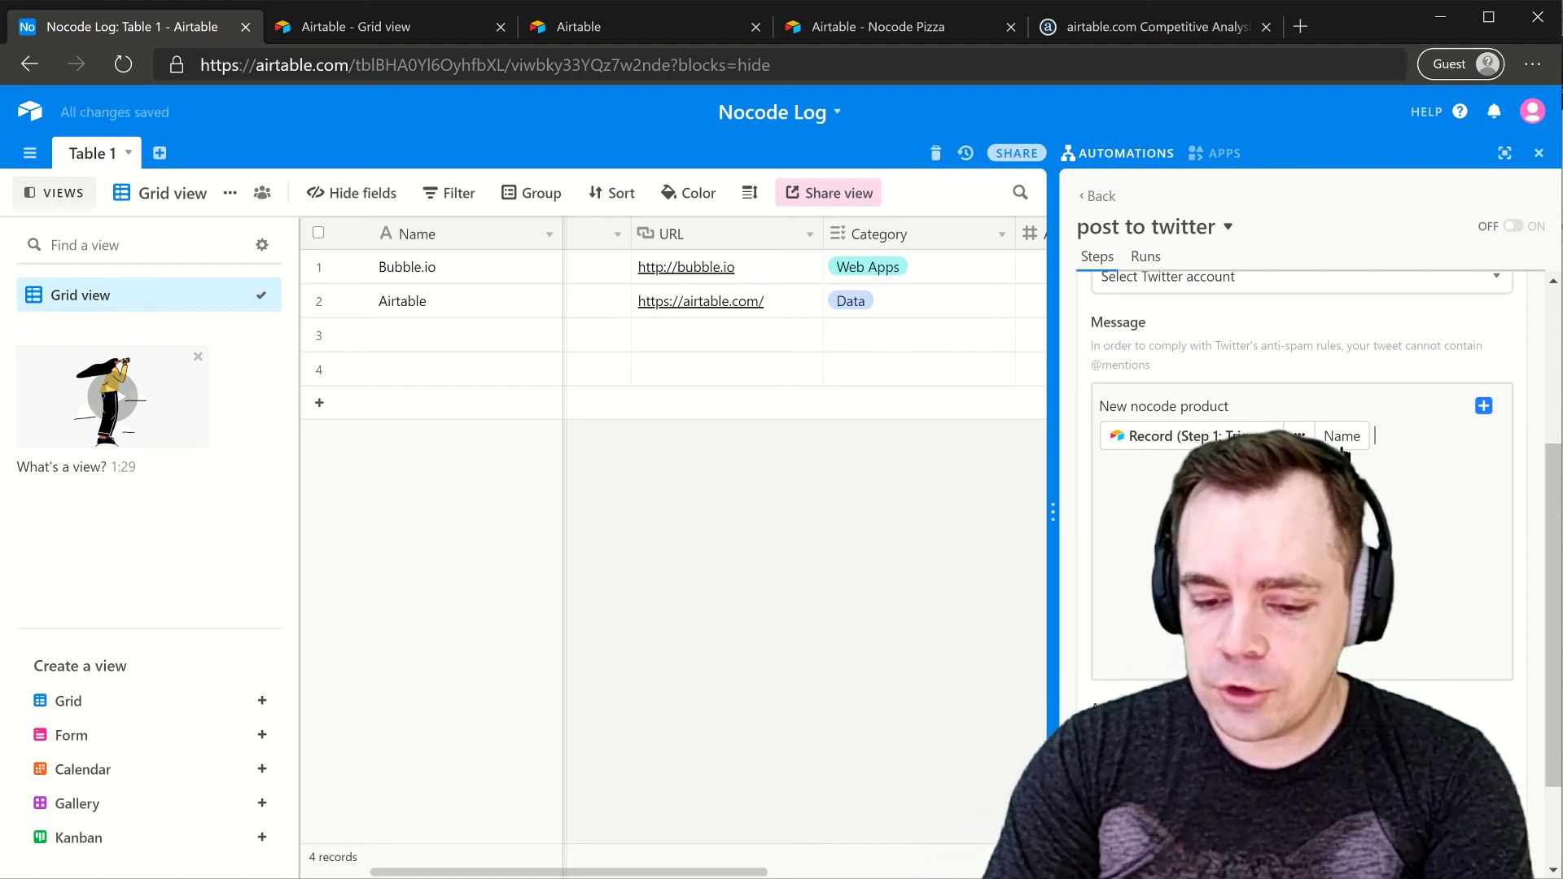
- Append 'check it out' and the record's URL to the tweet, then collapse the step
type("check it out")
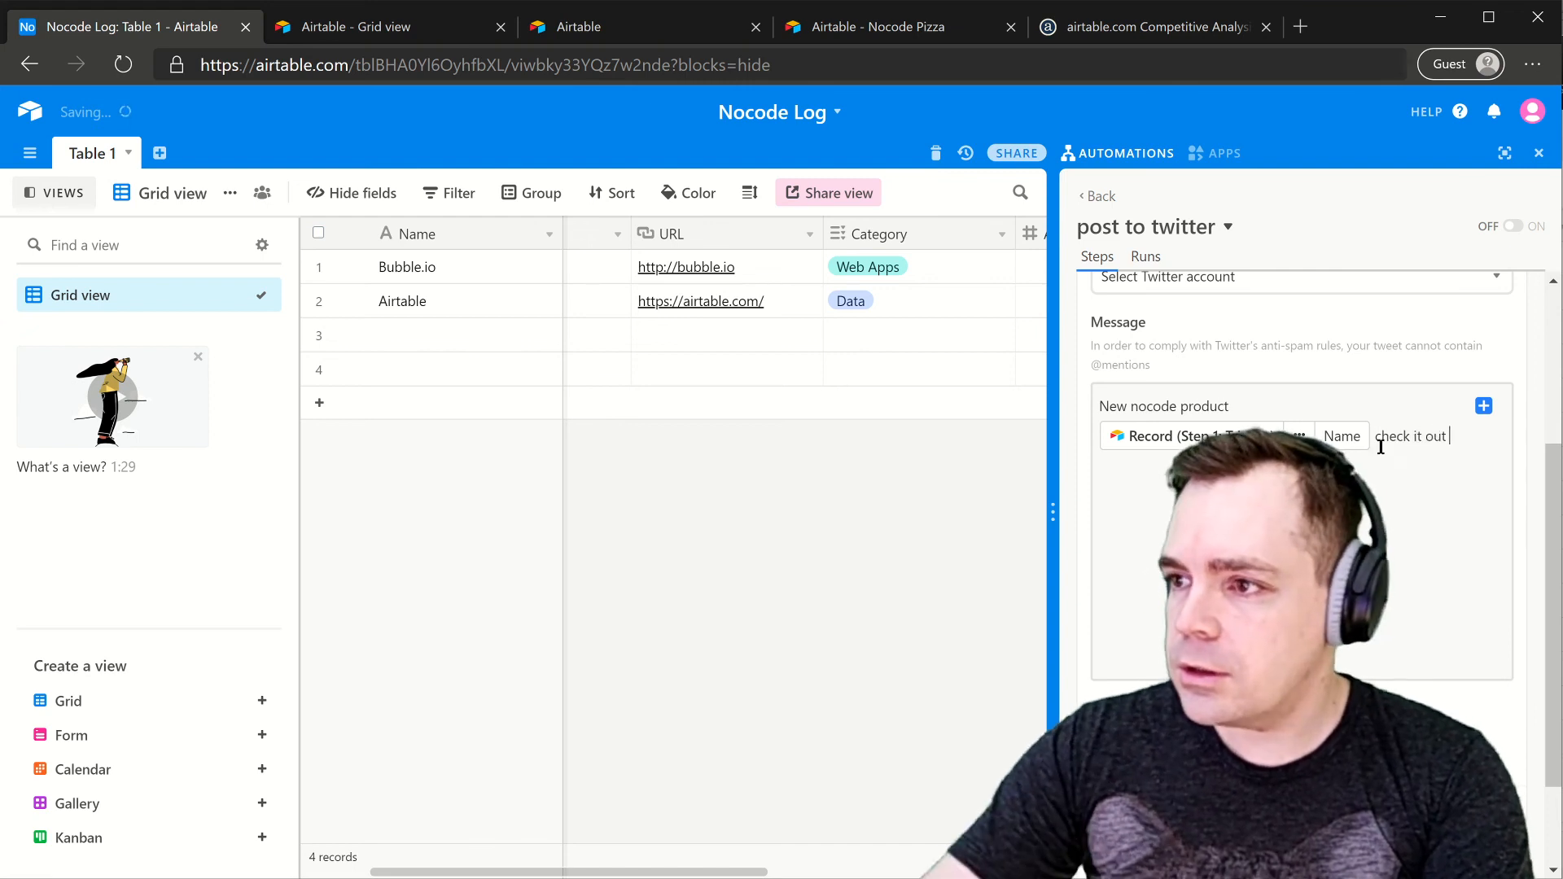
left_click(1479, 405)
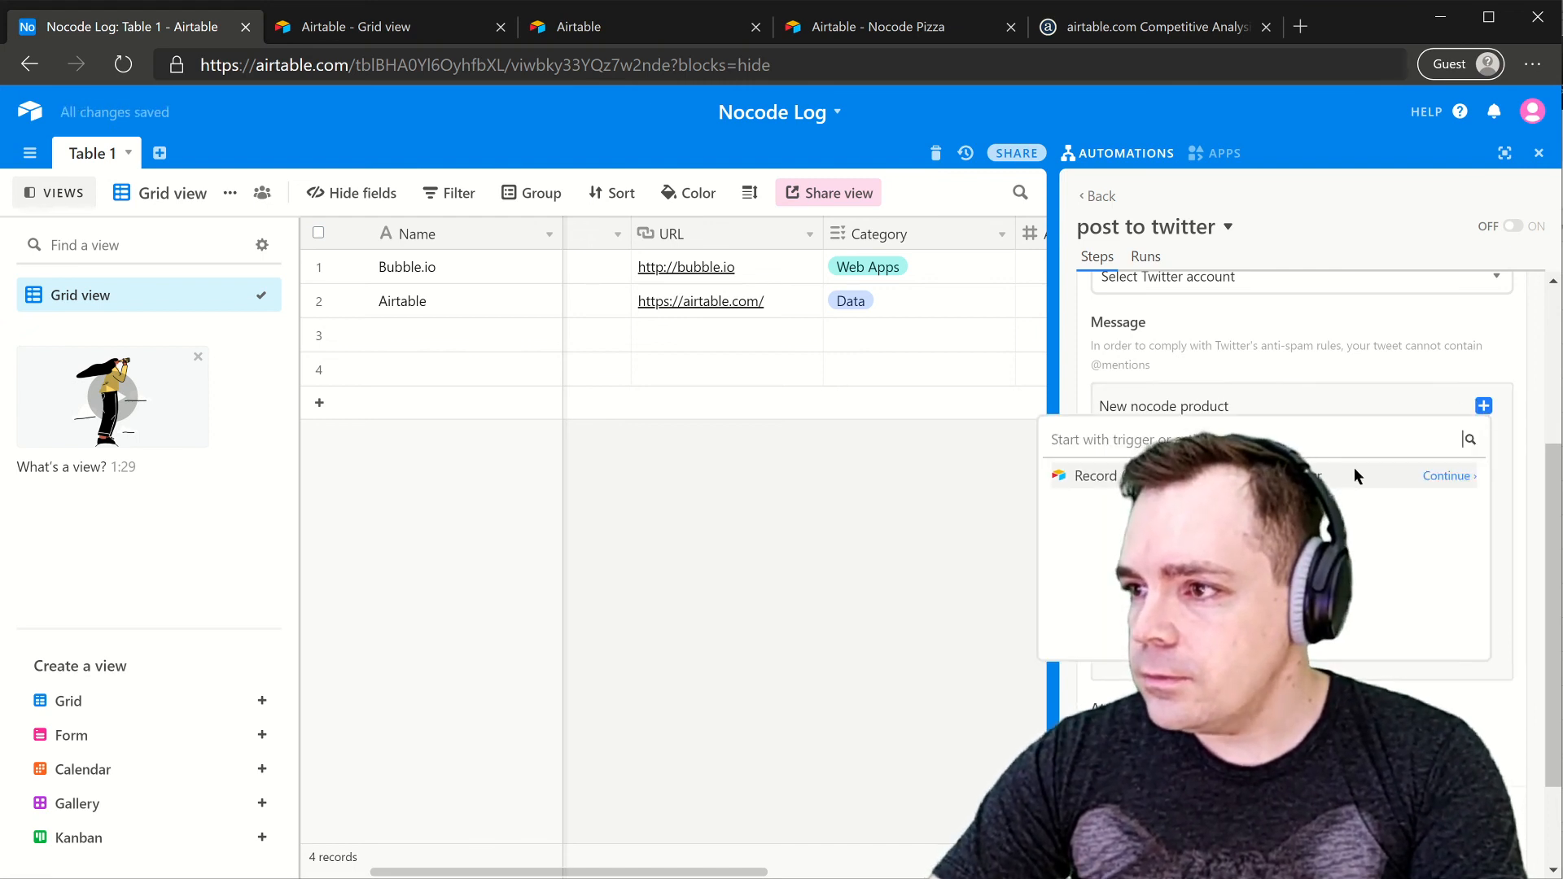
left_click(1444, 476)
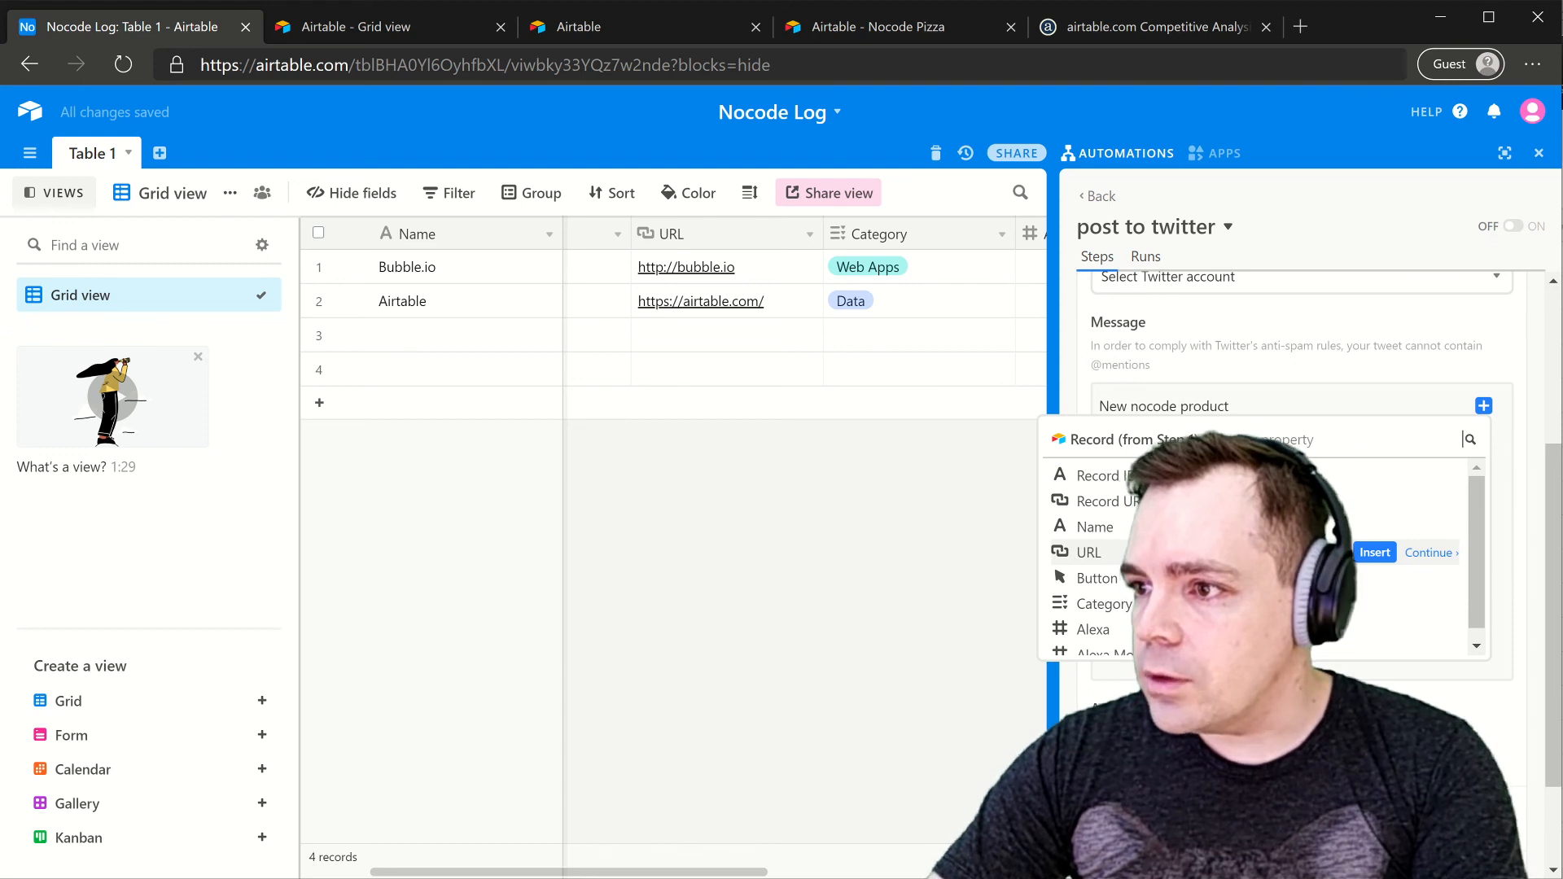
left_click(1374, 551)
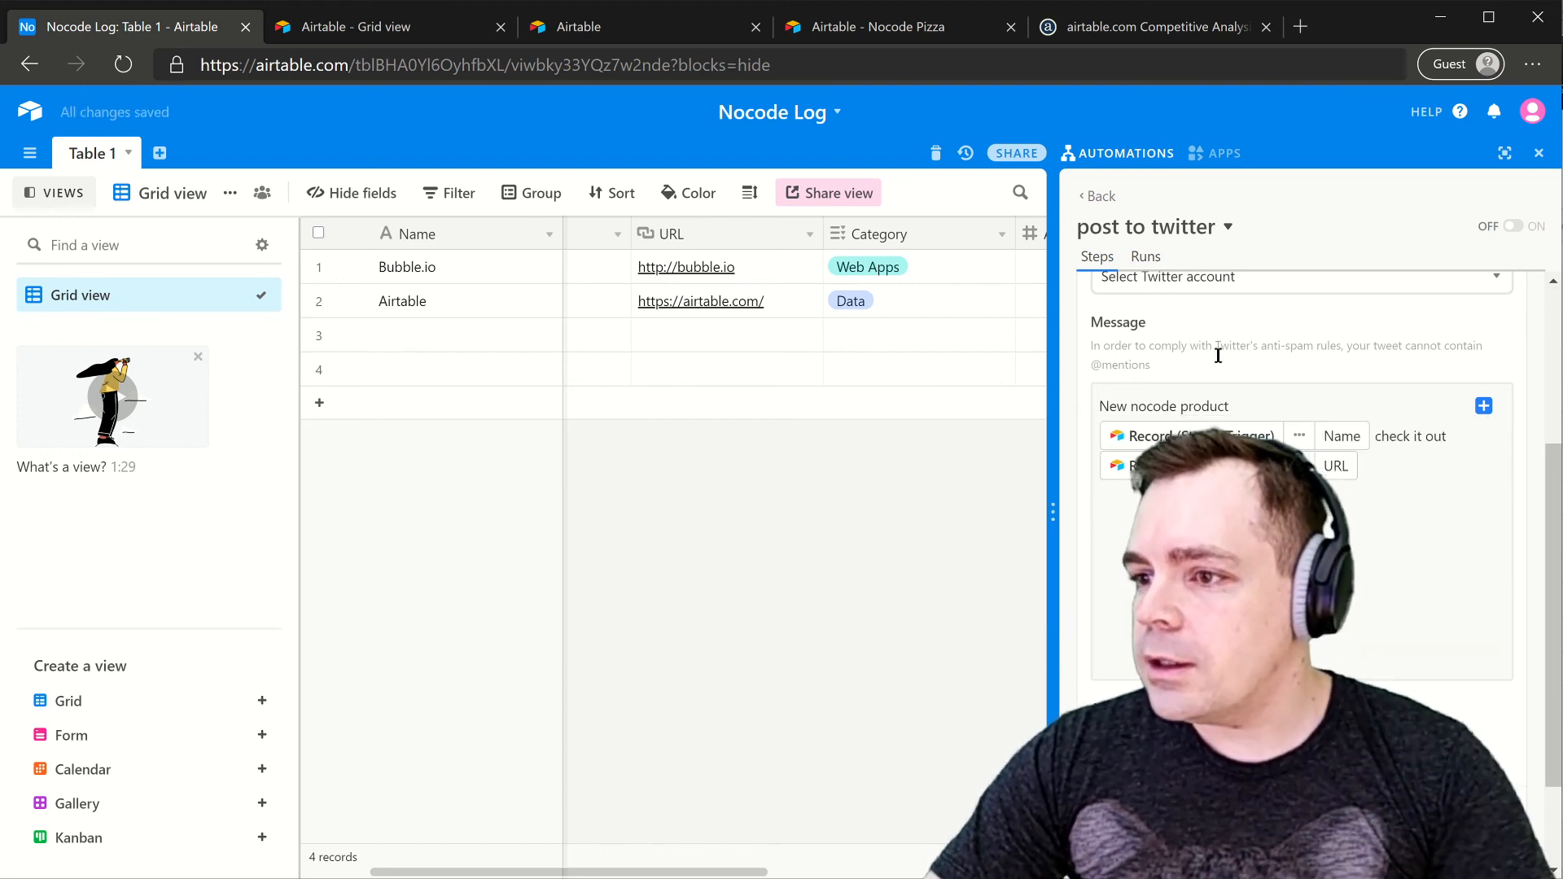
scroll(1218, 353, "up", 2)
scroll(1192, 440, "up", 1)
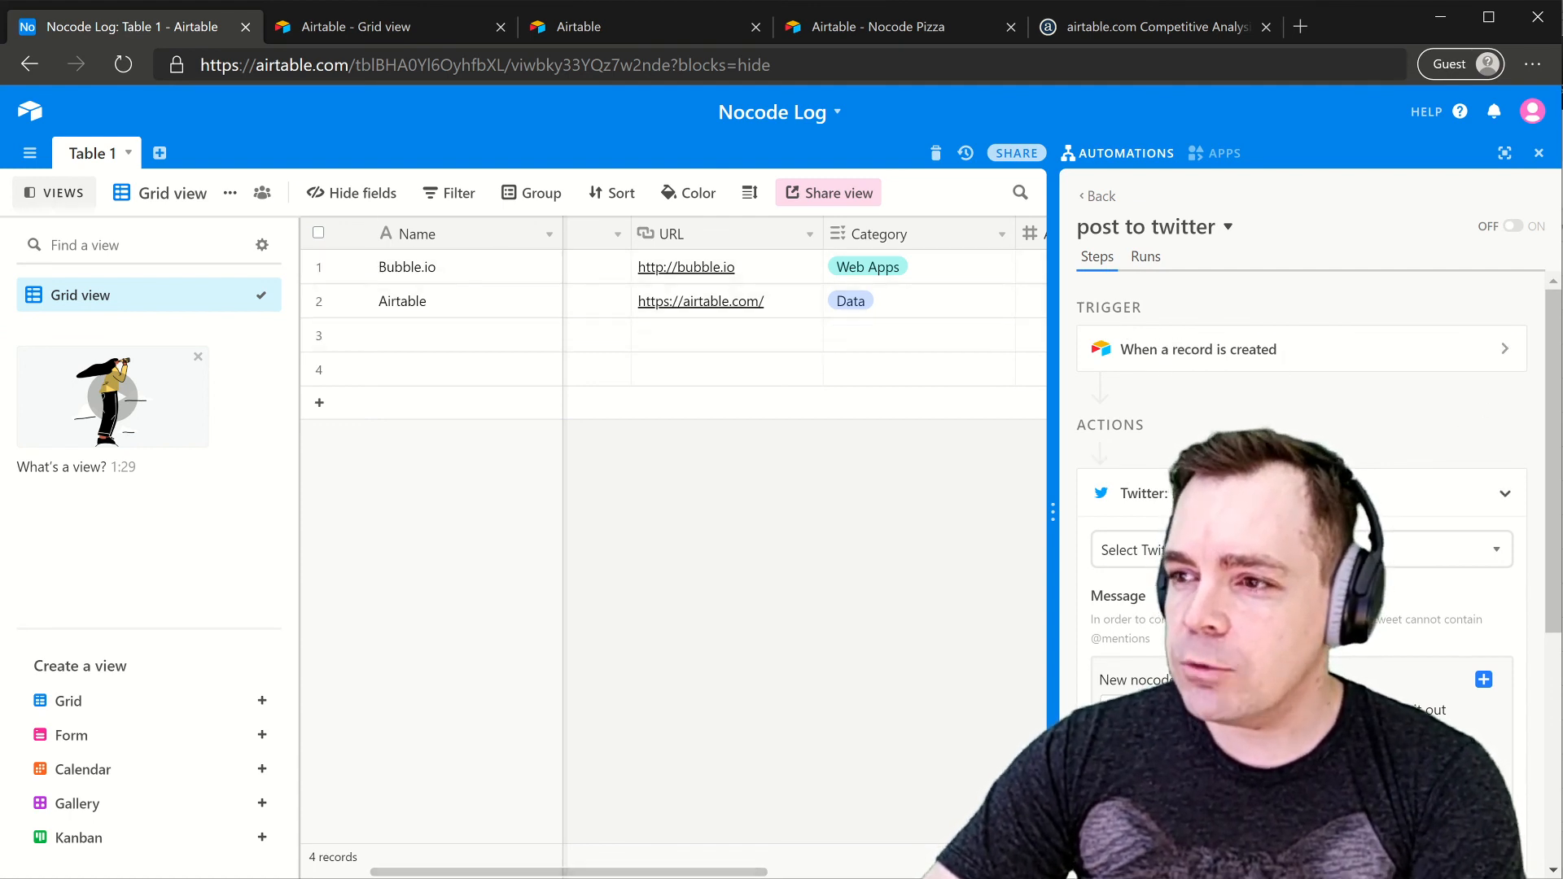
scroll(1302, 488, "down", 4)
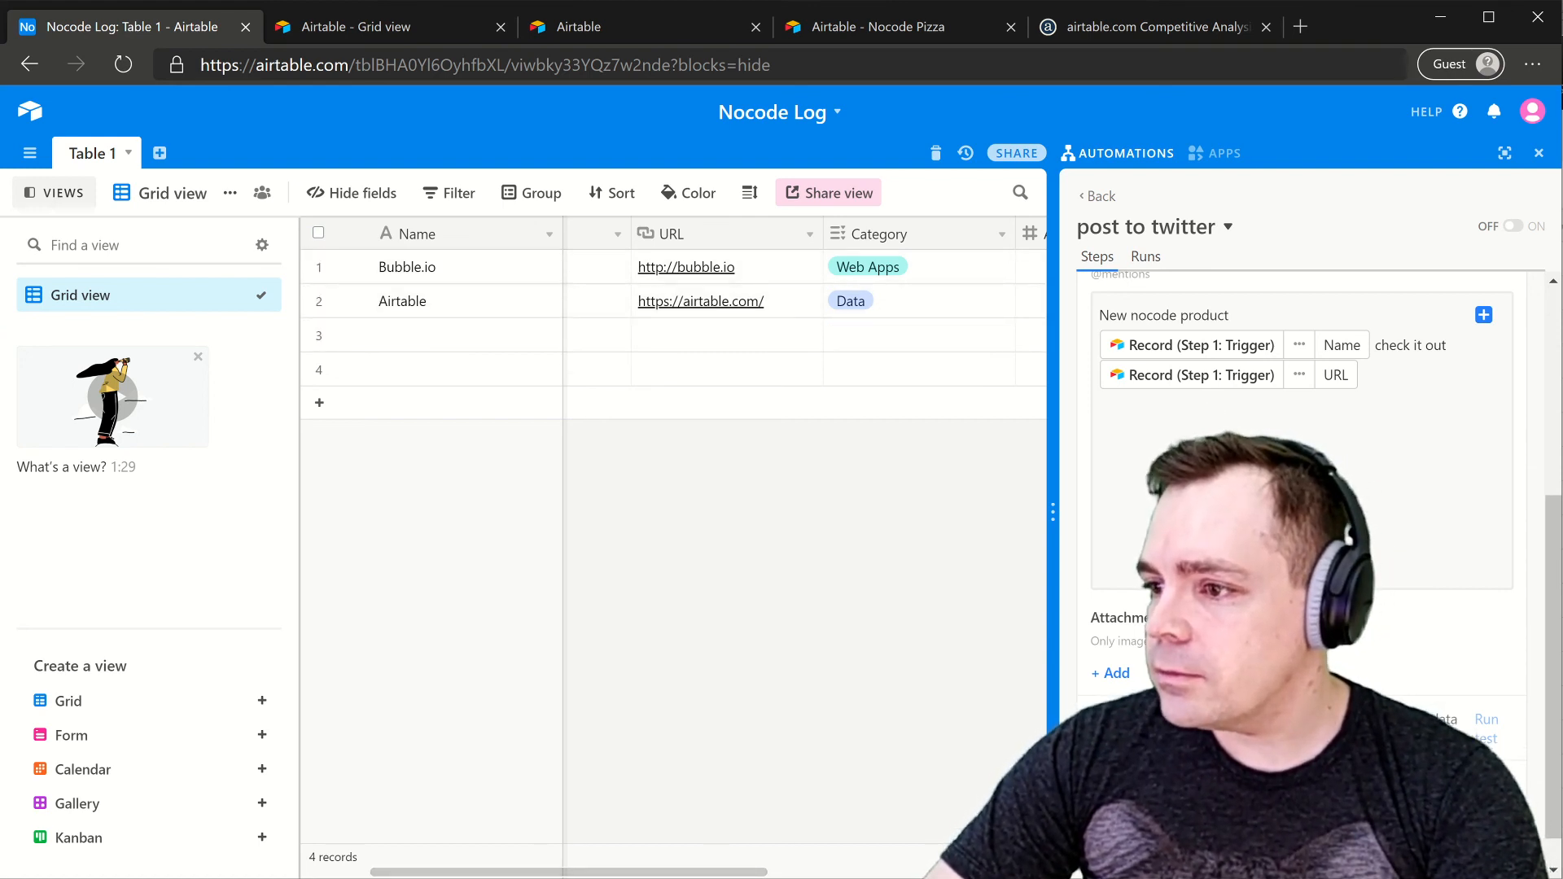
left_click(1494, 802)
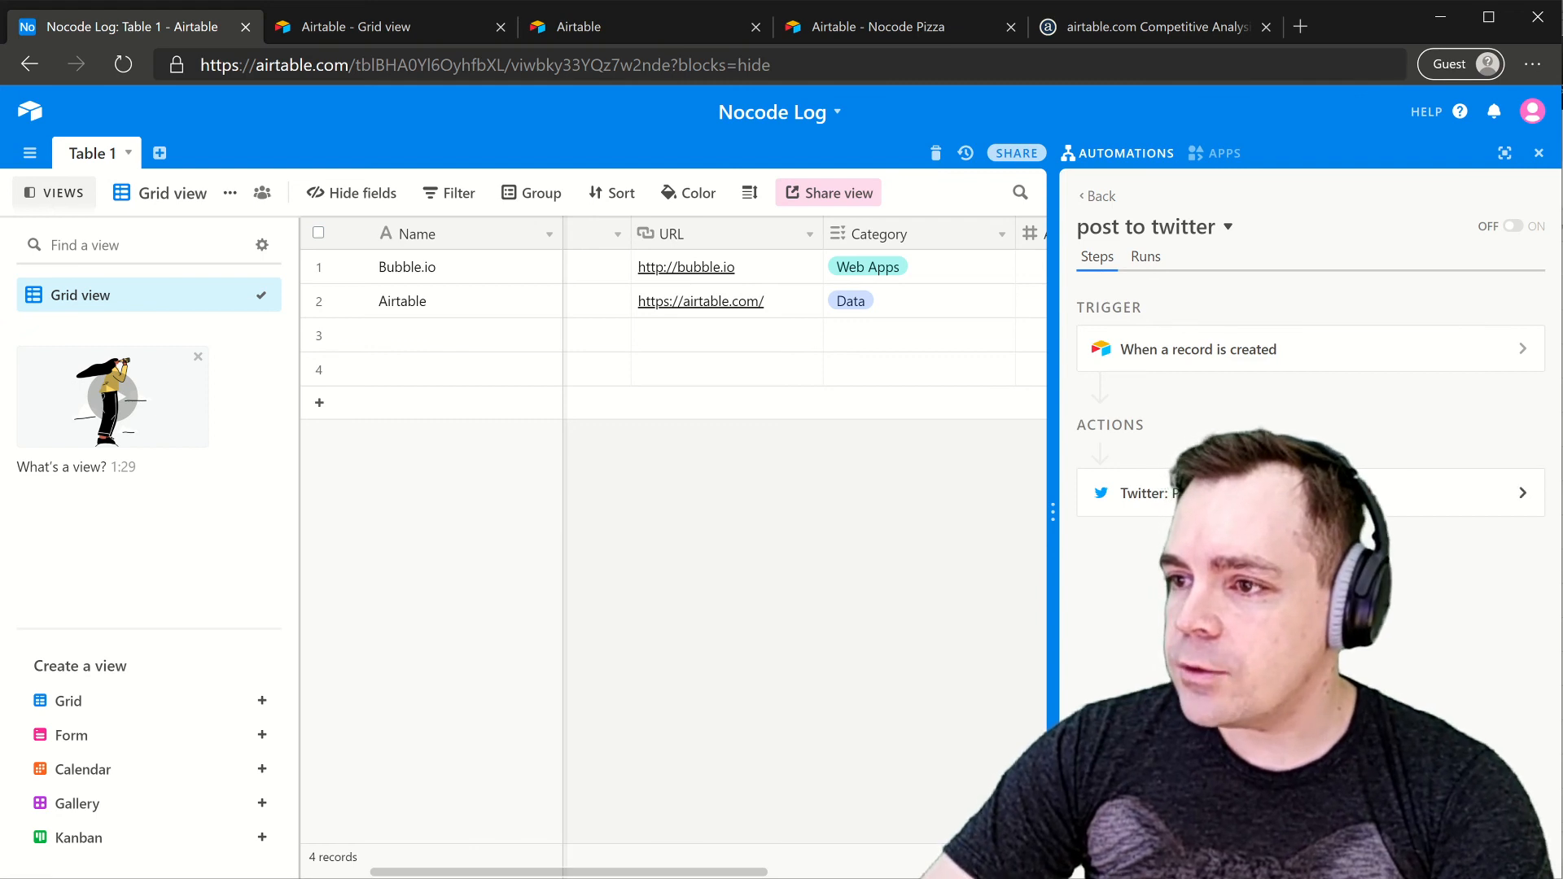